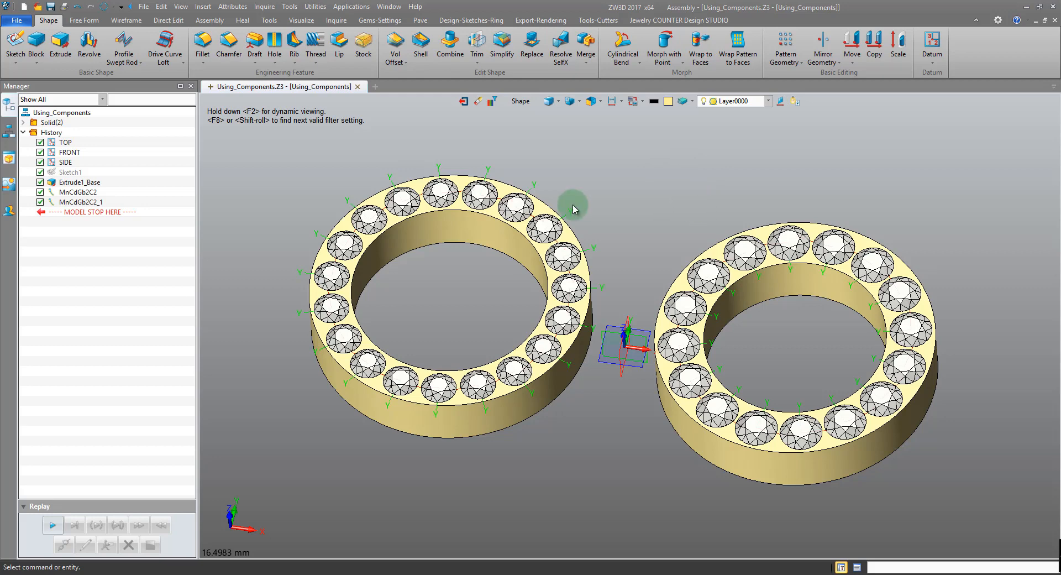
- Examine the gem-set rings from different angles and review the available cutter and gem-setting tools
middle_drag(426, 230, 450, 236)
scroll(469, 240, up, 3)
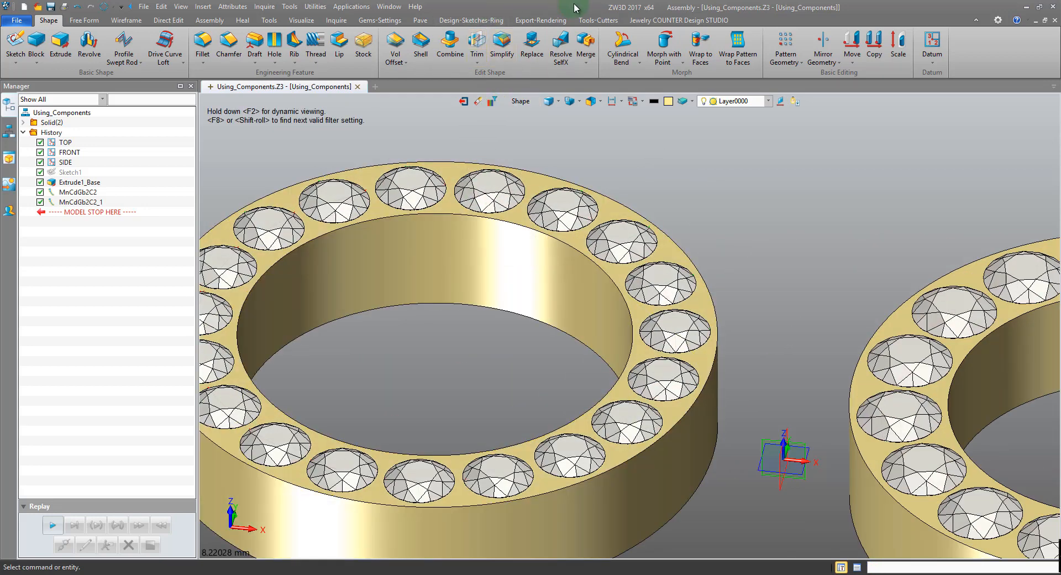
click(580, 21)
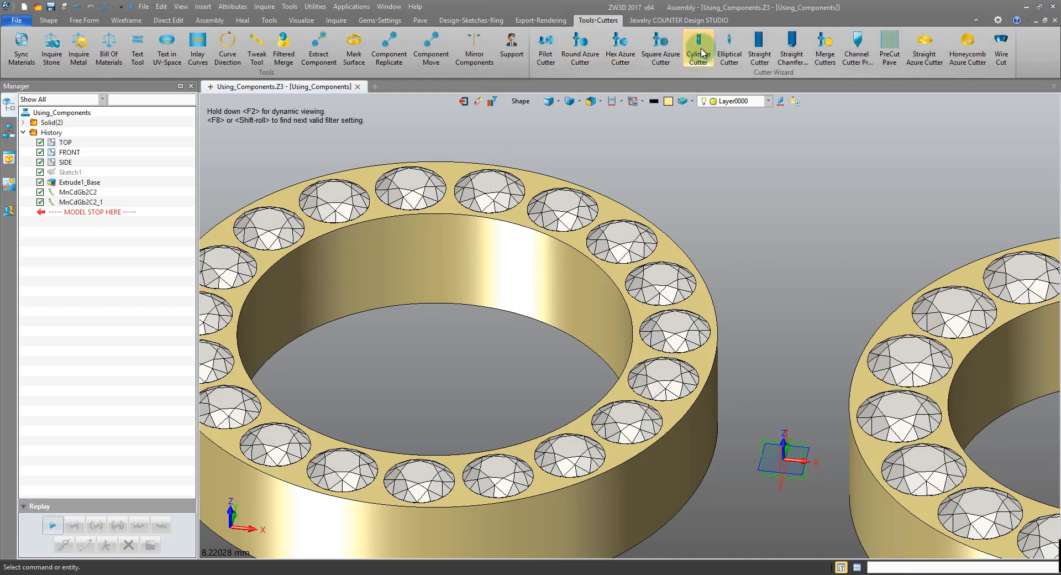
right_drag(587, 134, 571, 170)
middle_drag(484, 216, 469, 322)
right_drag(469, 322, 466, 332)
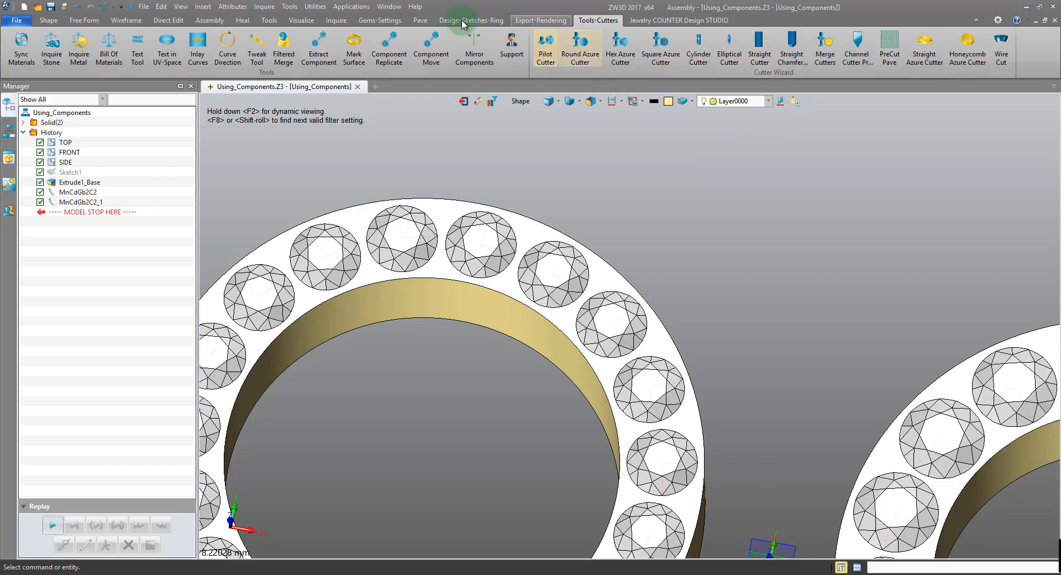
click(380, 20)
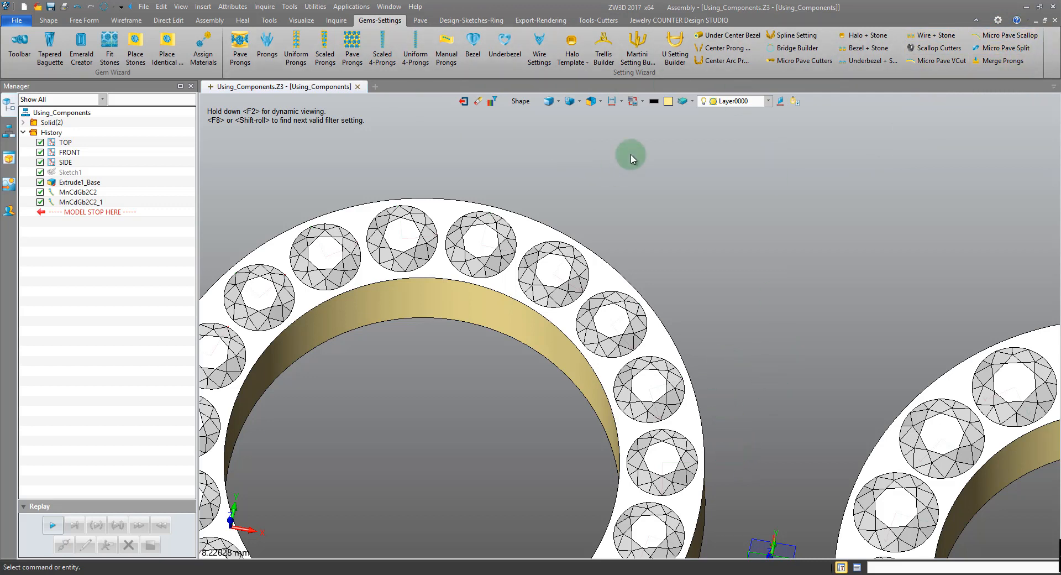
middle_drag(492, 427, 512, 402)
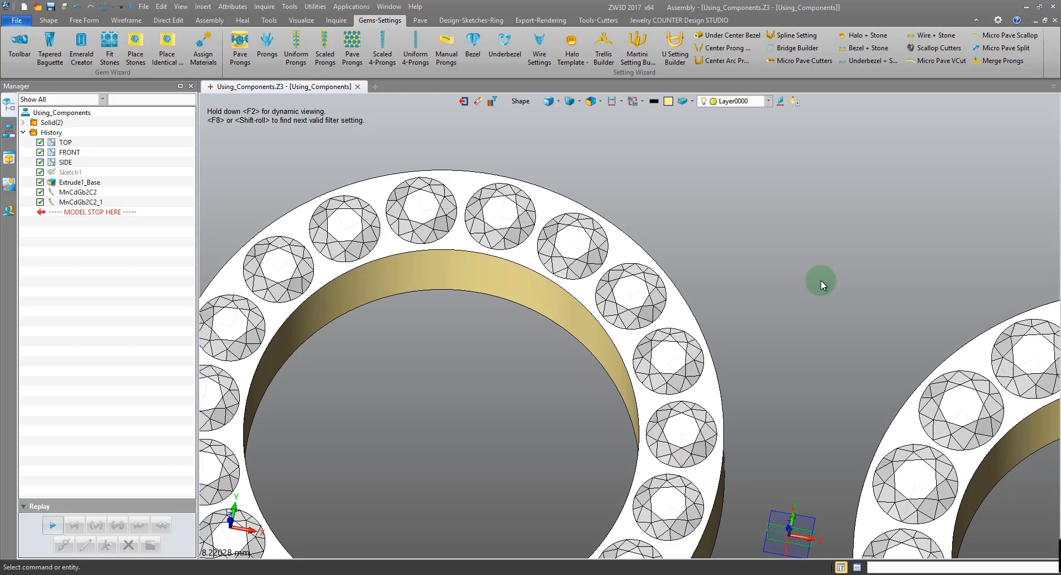
- Create a new part named Custom_Cutter_Round from the Generic template
click(375, 88)
scroll(459, 354, down, 2)
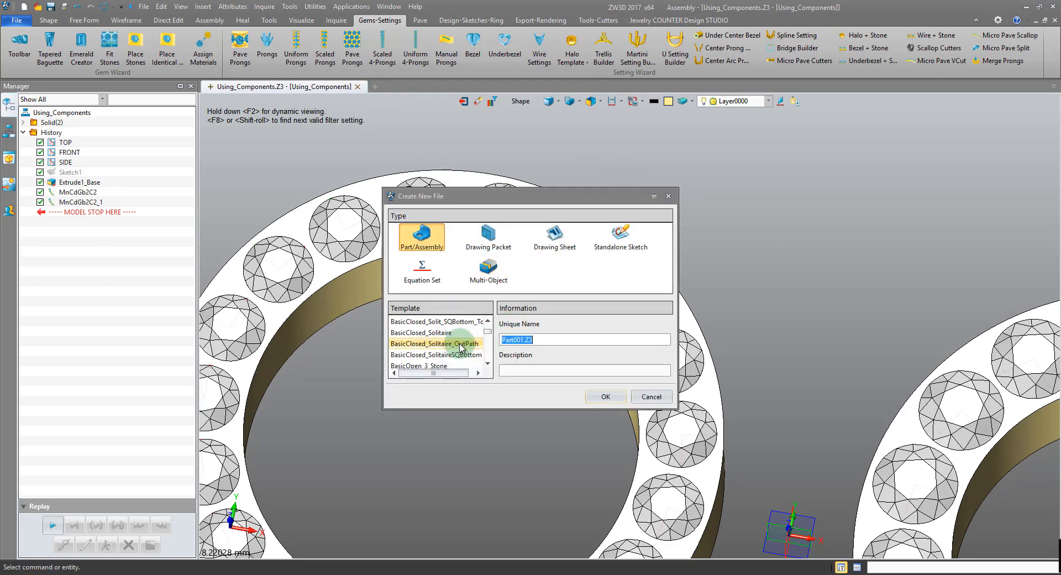
scroll(458, 364, down, 4)
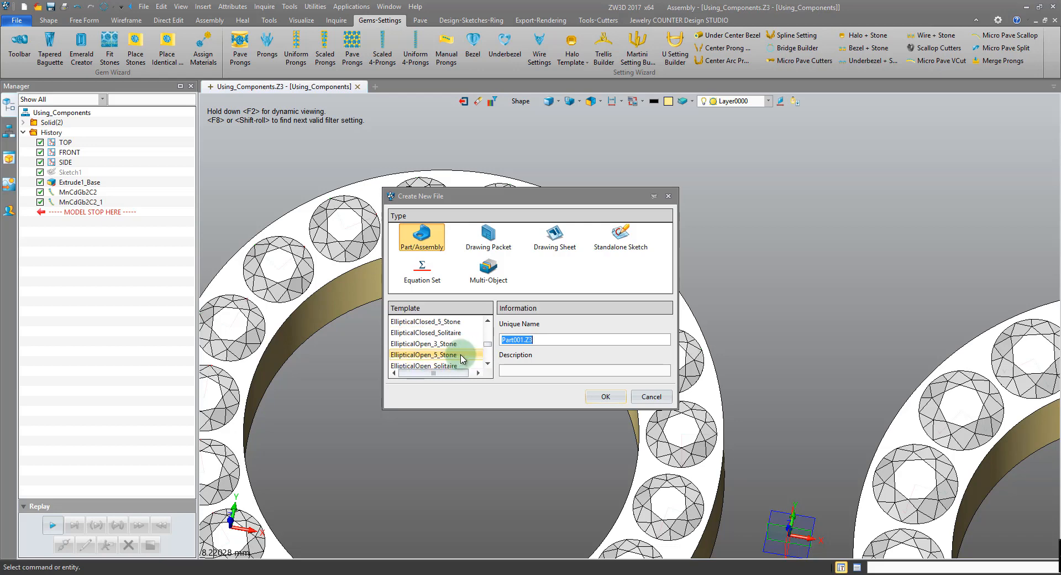
scroll(461, 338, up, 1)
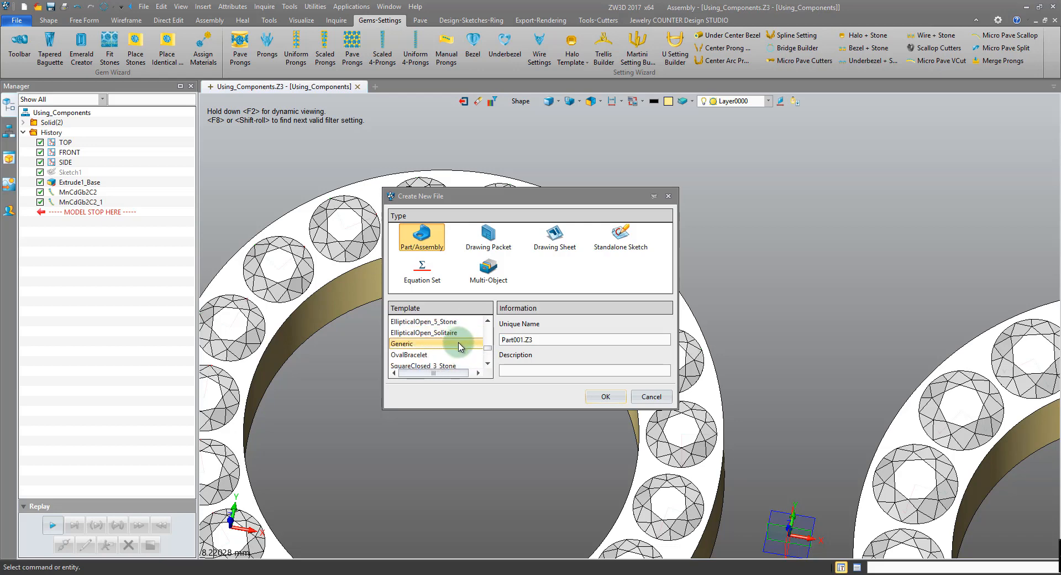
drag(543, 339, 414, 350)
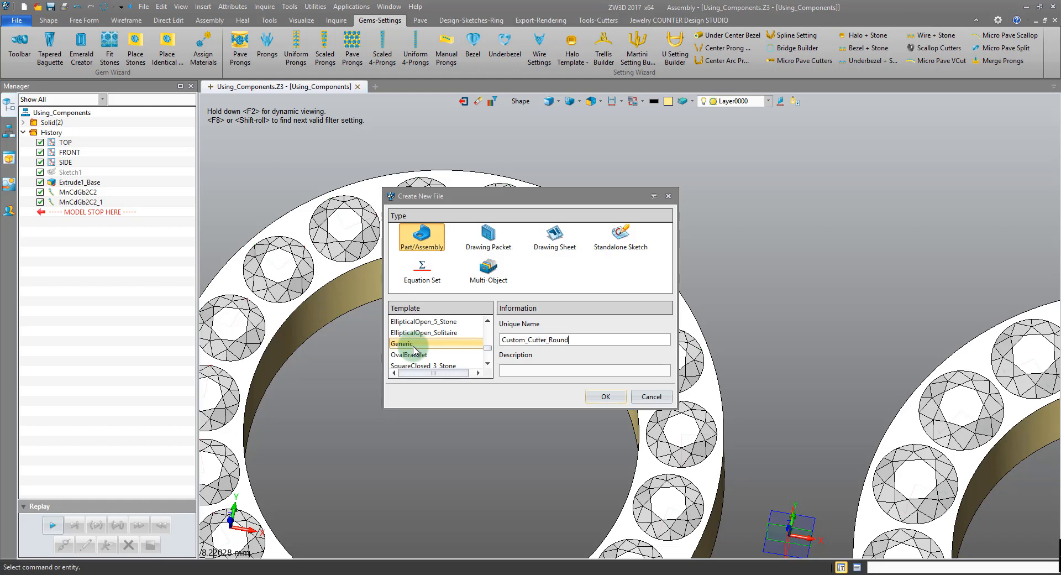
click(603, 395)
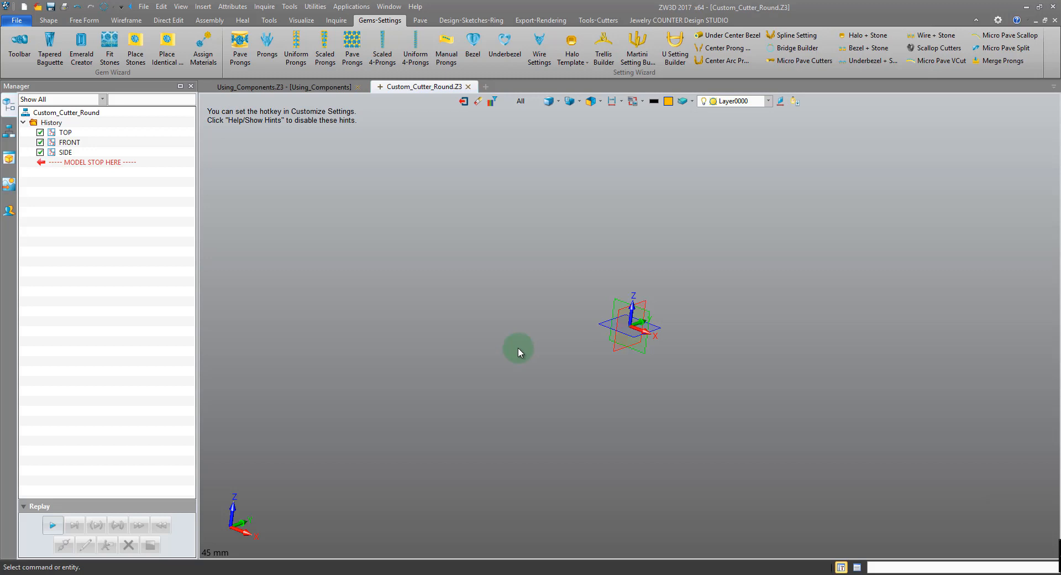
- Start a wireframe circle defined by centre and diameter, placing its centre near the origin and aligning it to the TOP plane
click(127, 20)
click(108, 53)
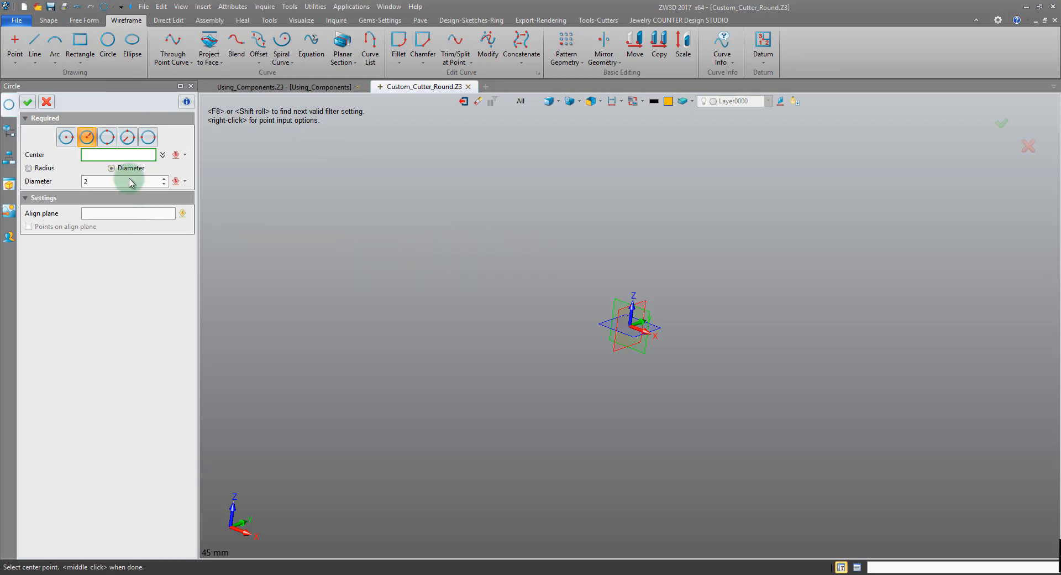
right_drag(642, 310, 663, 330)
scroll(669, 332, up, 5)
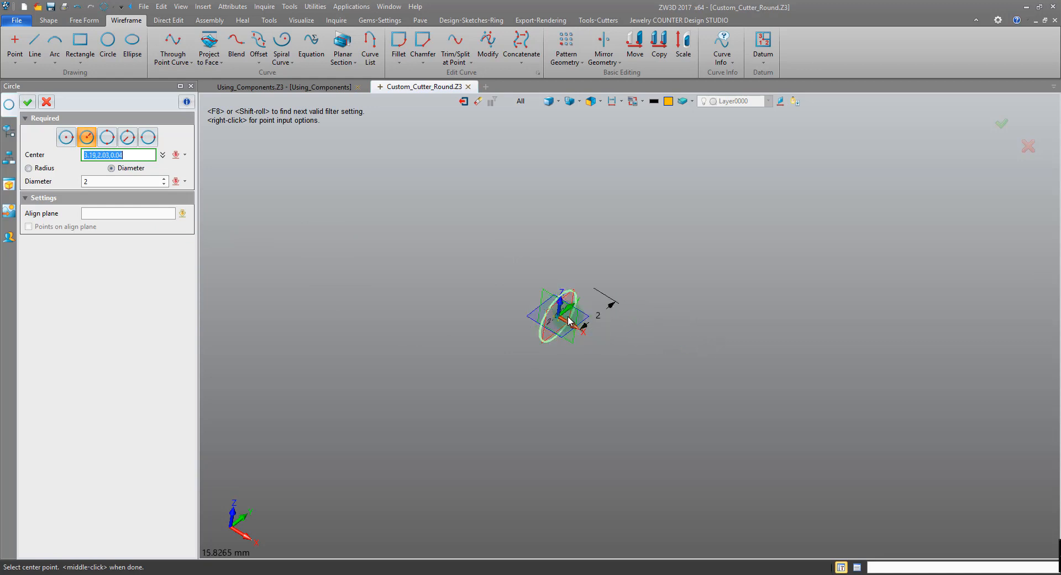
click(568, 320)
click(152, 216)
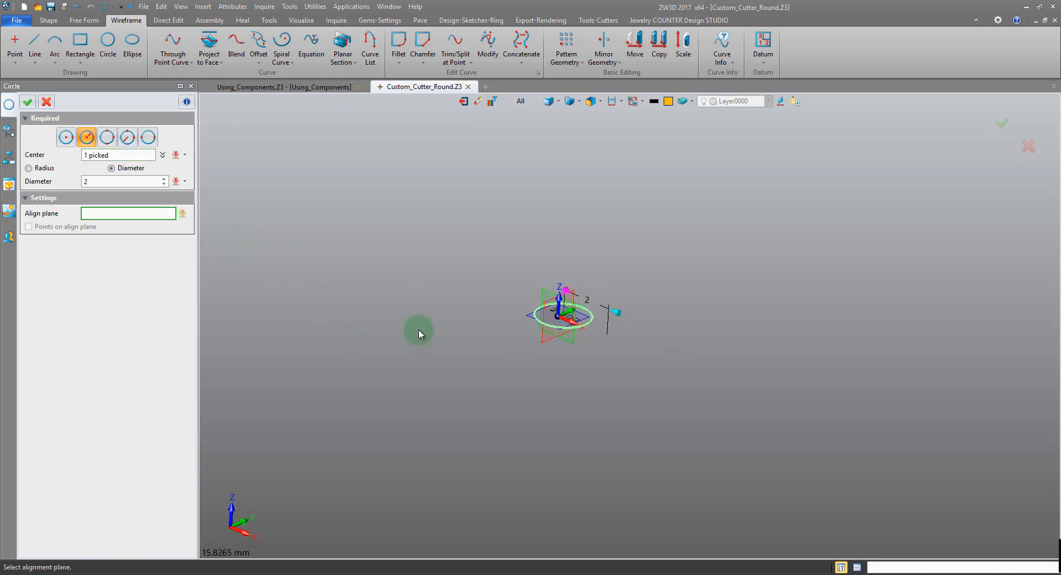
click(522, 322)
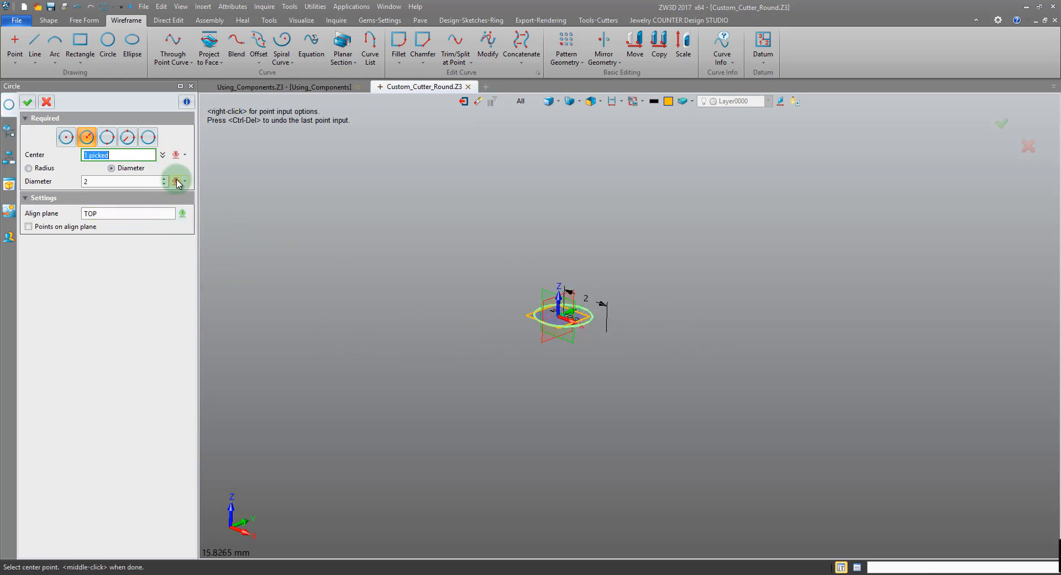
- Define a constant number variable Gemstone_Diameter with the value 1.5 in the Equation Manager
click(202, 6)
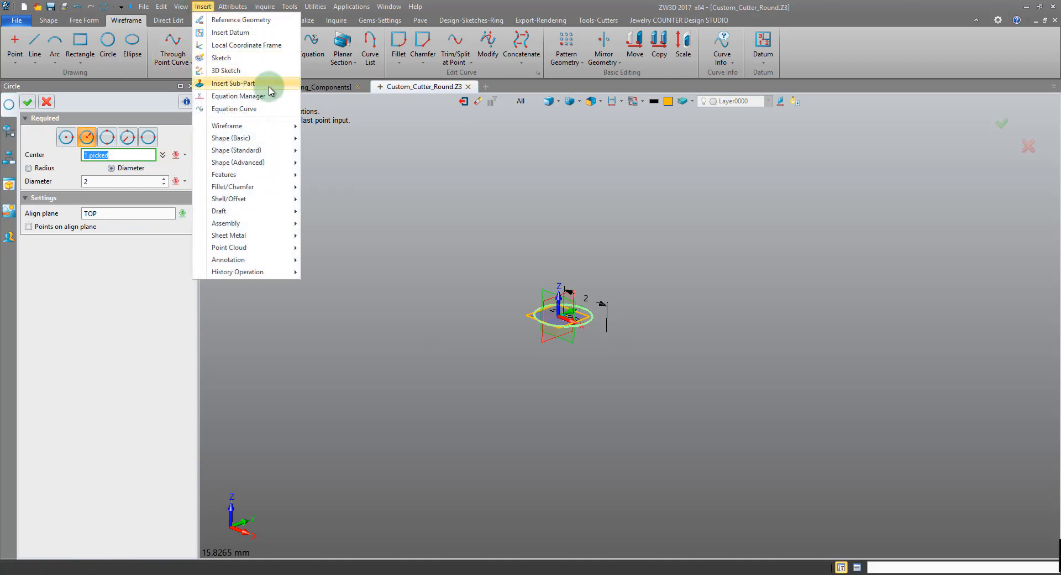
click(268, 98)
drag(393, 128, 347, 80)
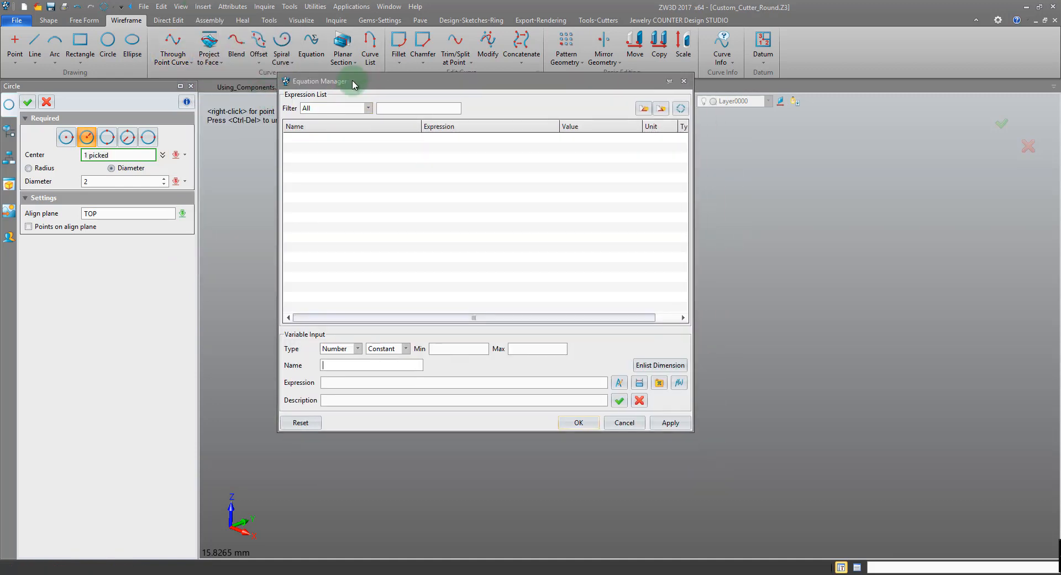
click(338, 363)
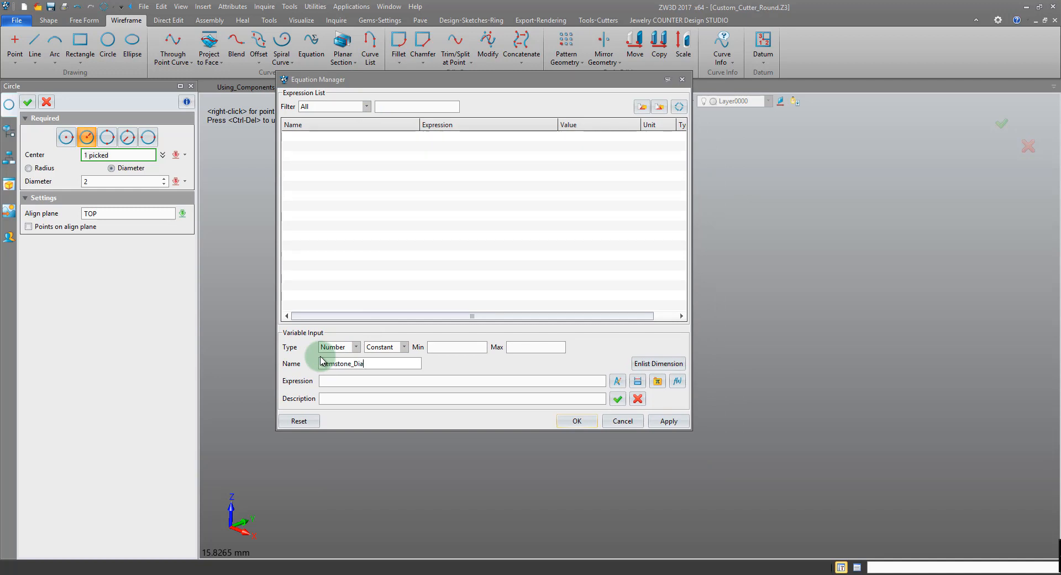
click(360, 381)
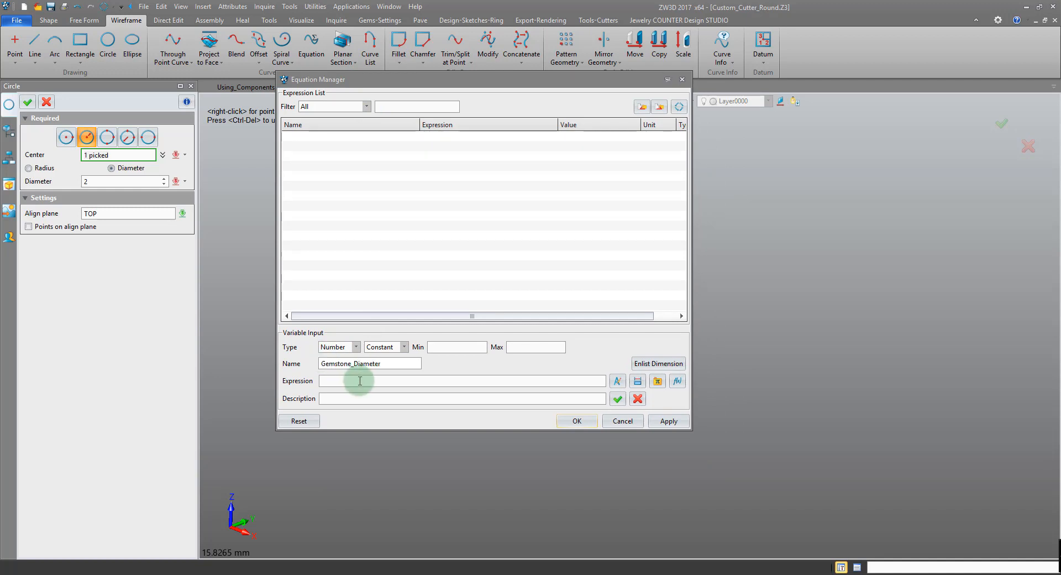
text(1.5)
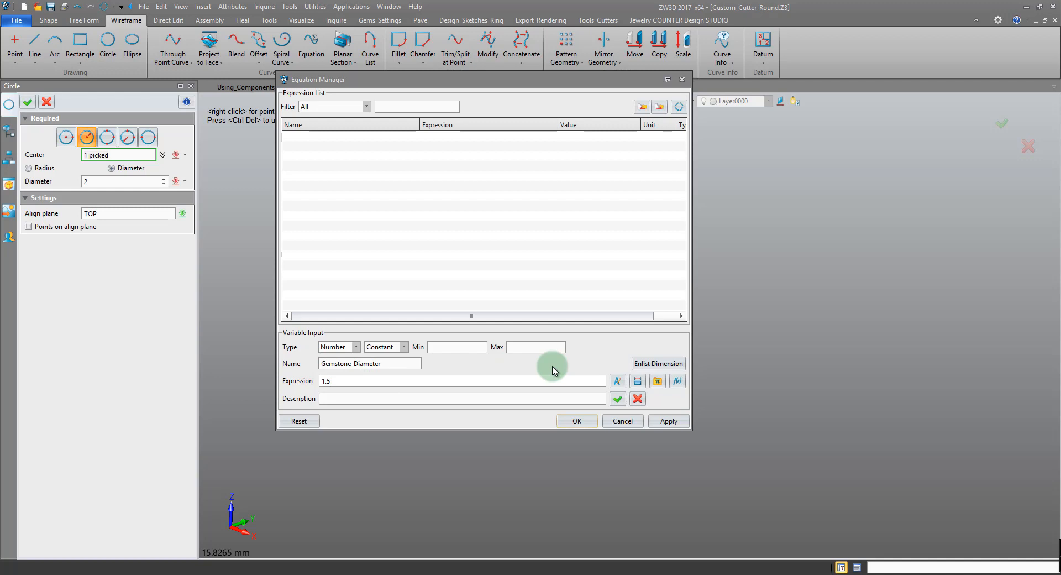
click(617, 398)
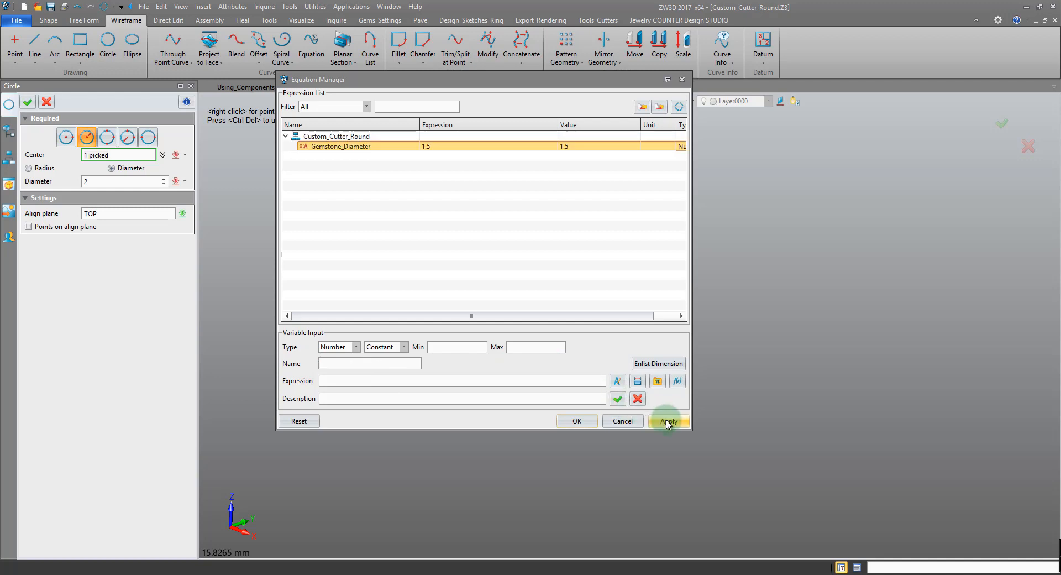
click(579, 420)
- Link the circle's diameter to the Gemstone_Diameter variable and finish the circle
click(177, 181)
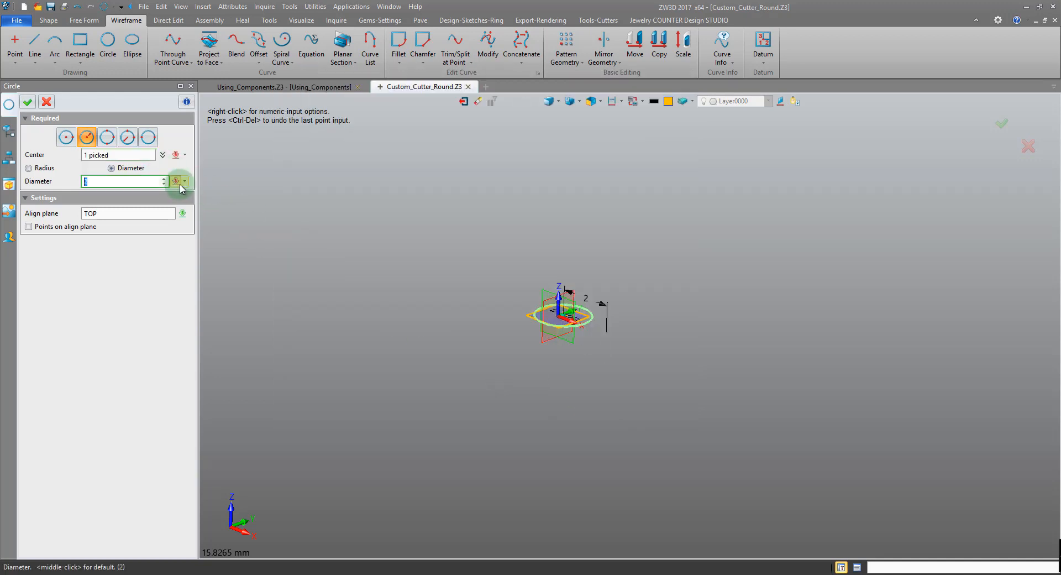
click(220, 231)
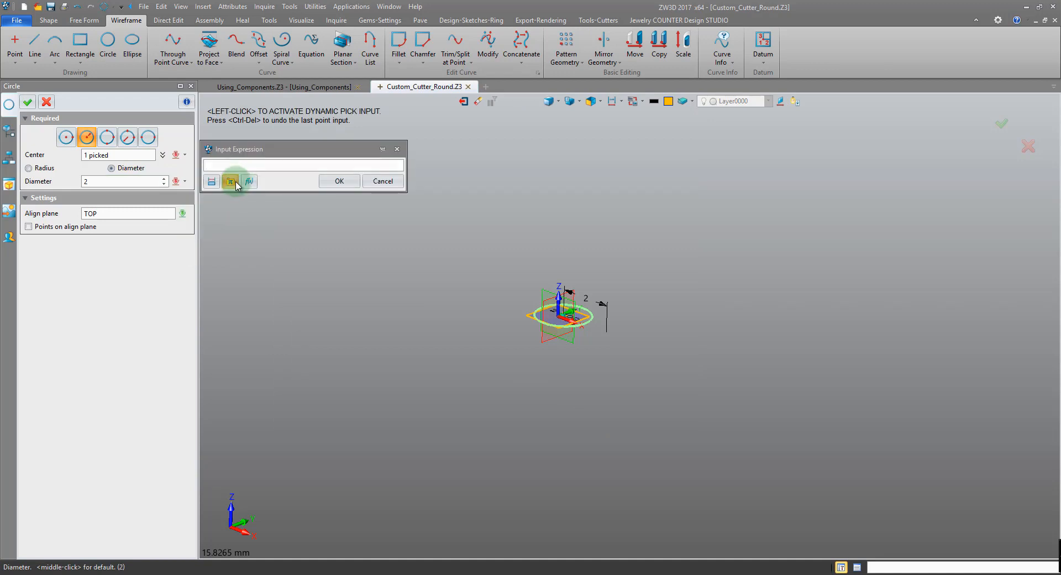
click(230, 181)
click(956, 215)
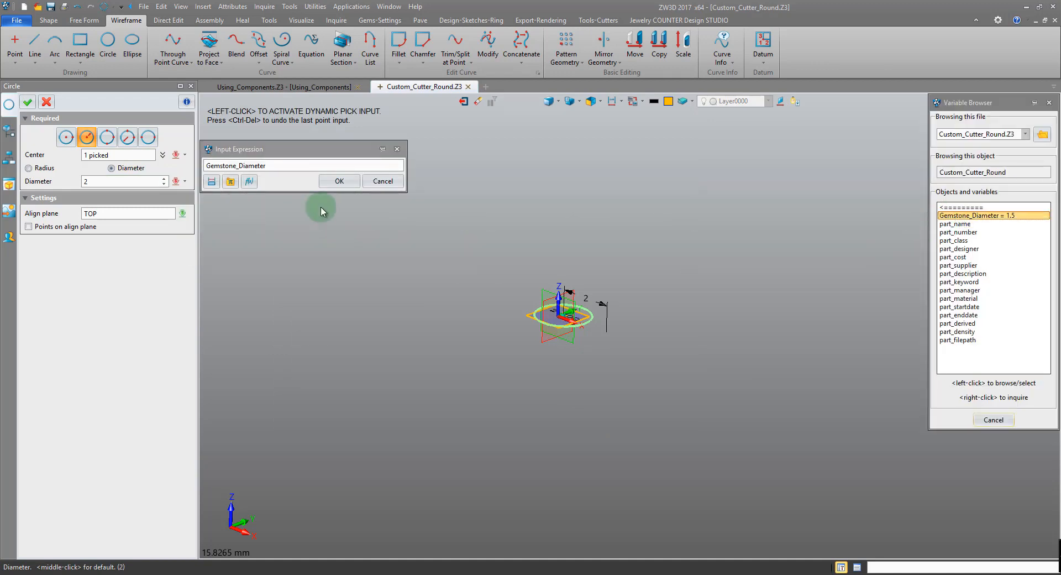
click(339, 181)
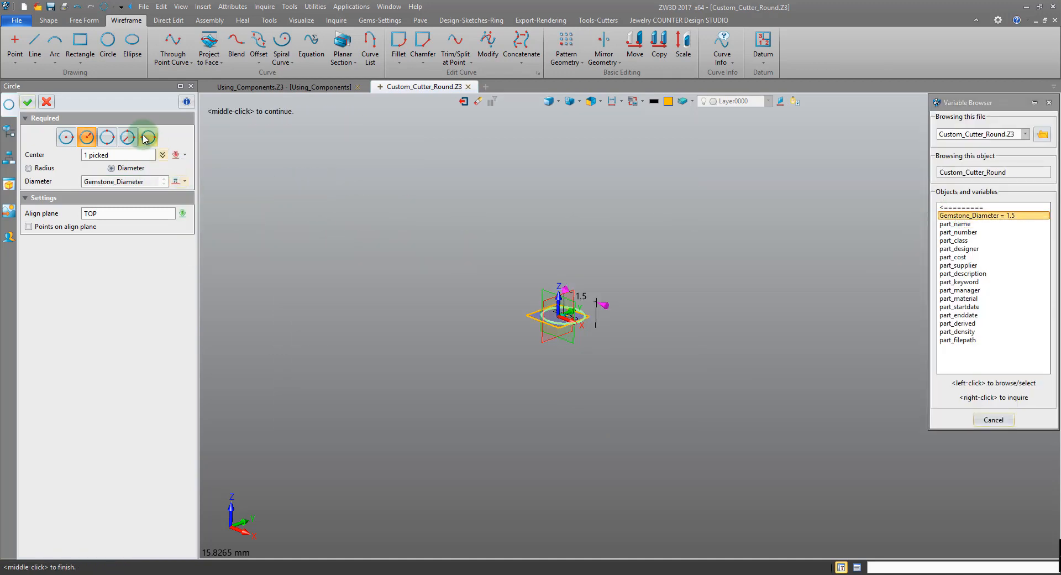
click(27, 101)
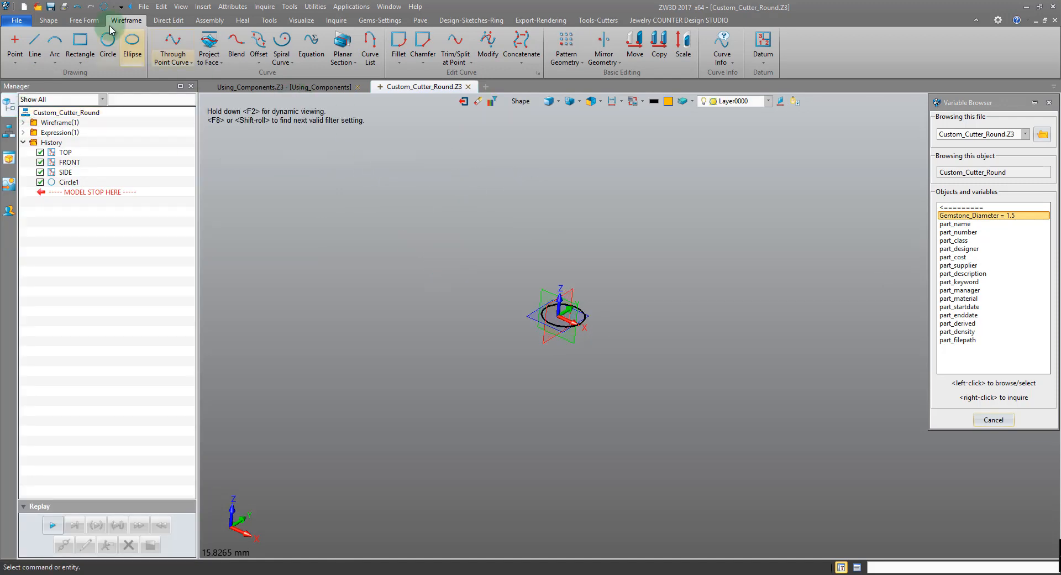
- Start a cylinder as a new base shape centred at 0,0,0 and aligned to the TOP plane
click(48, 21)
click(36, 63)
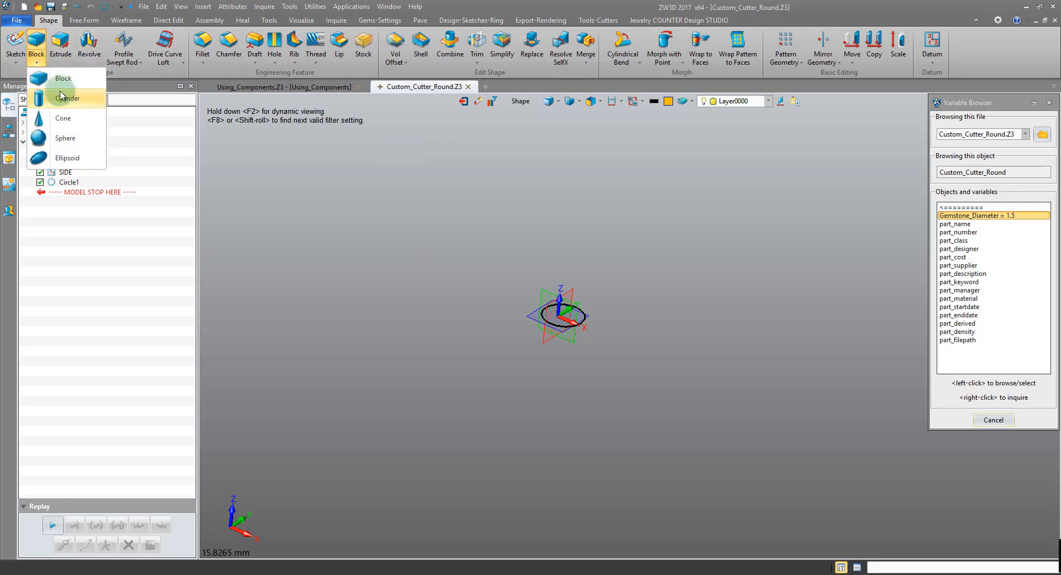
click(60, 100)
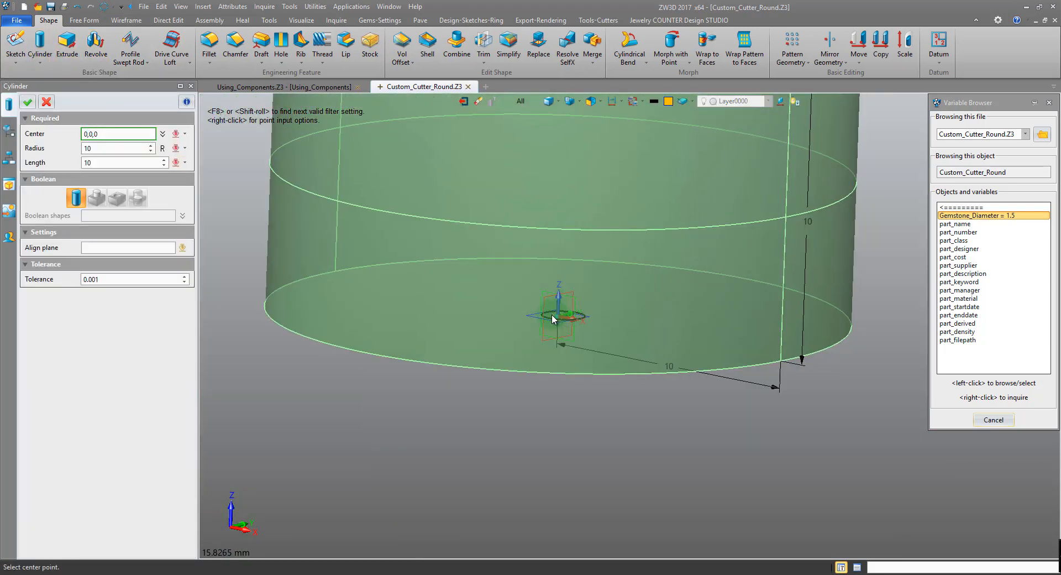
click(553, 319)
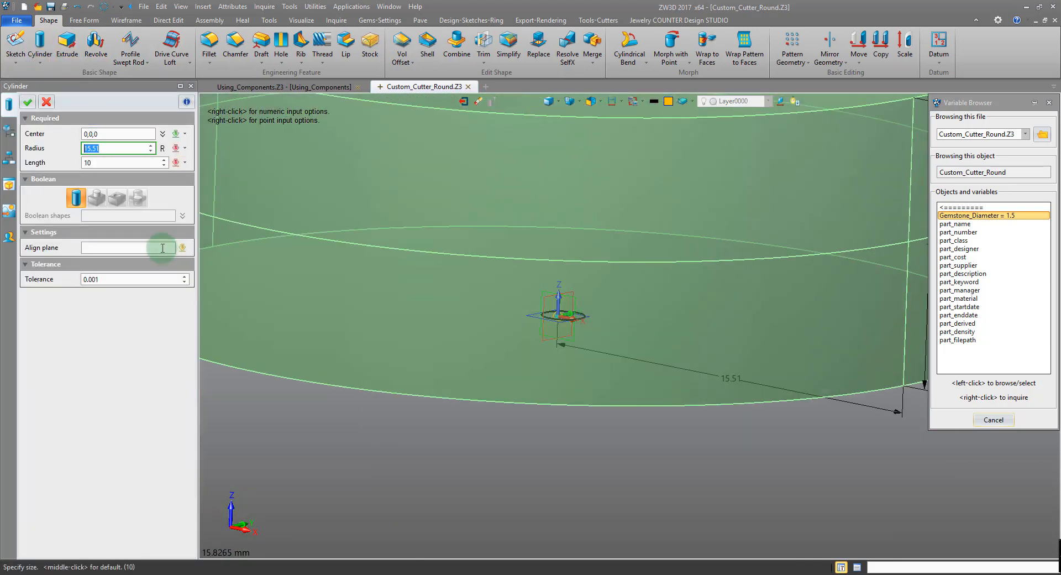
click(403, 334)
click(543, 319)
right_drag(399, 274, 376, 308)
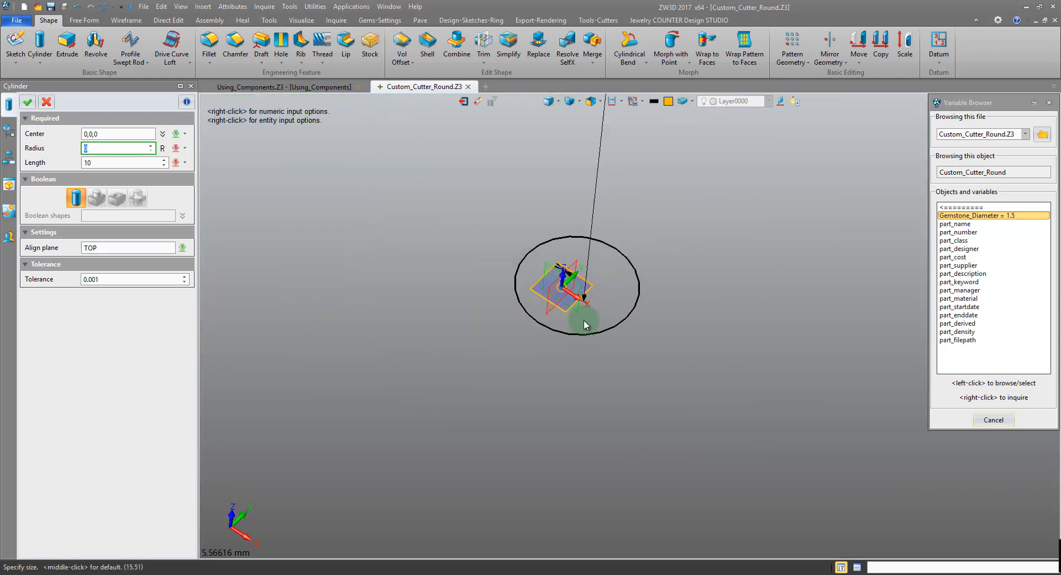
right_drag(588, 307, 560, 259)
scroll(565, 270, down, 4)
scroll(586, 276, up, 4)
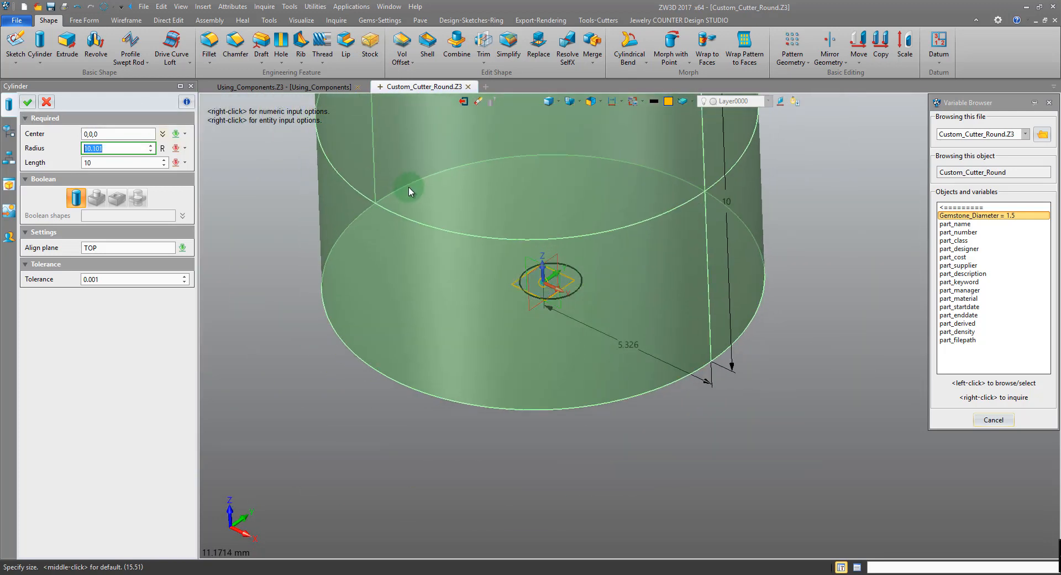
- Add a constant number variable Cyl_To_Gem_Ratio with the value 0.8 in the Equation Manager
click(203, 6)
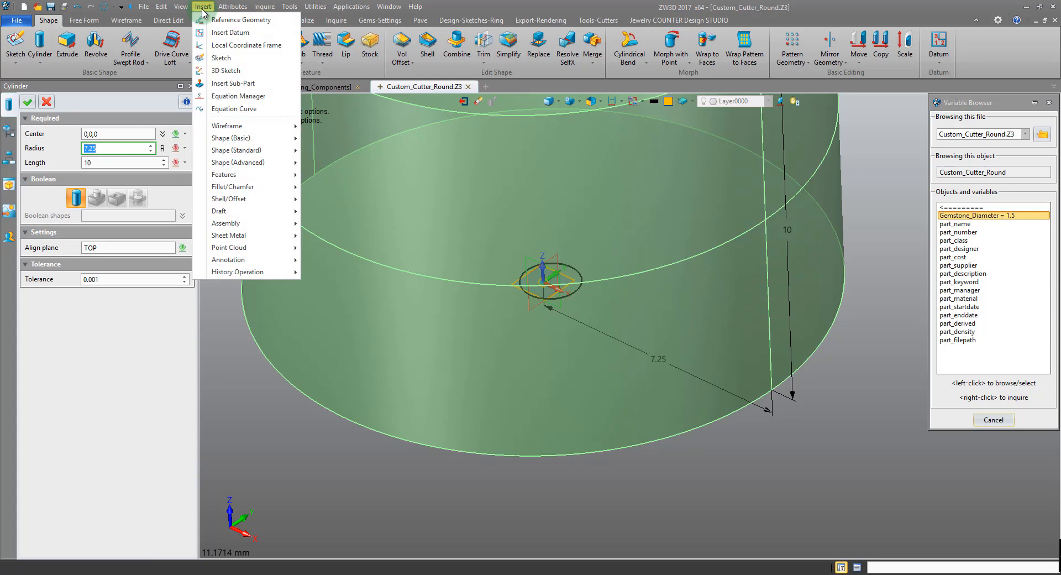
click(260, 94)
click(392, 411)
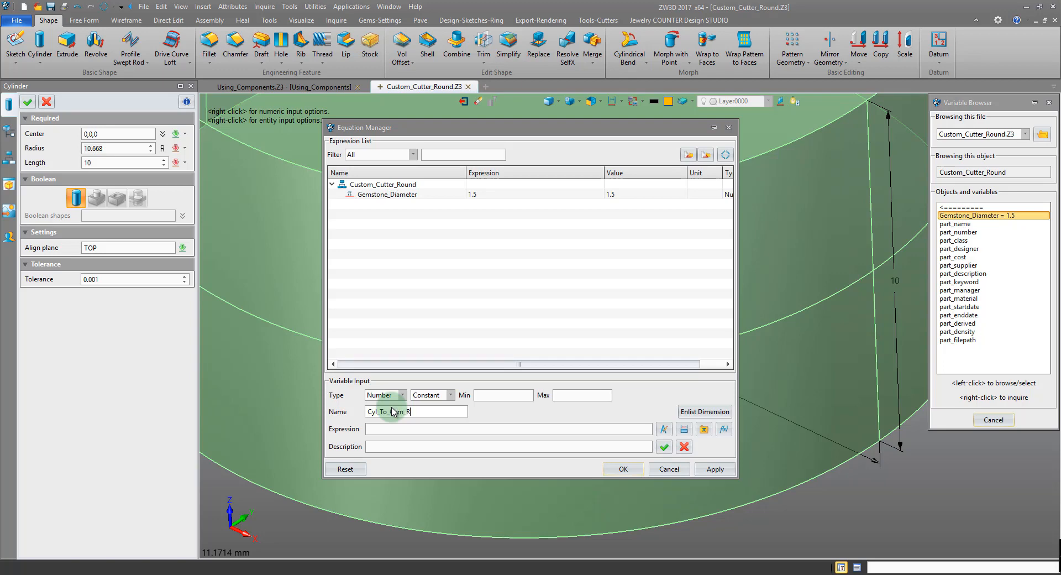
text(atio)
click(396, 429)
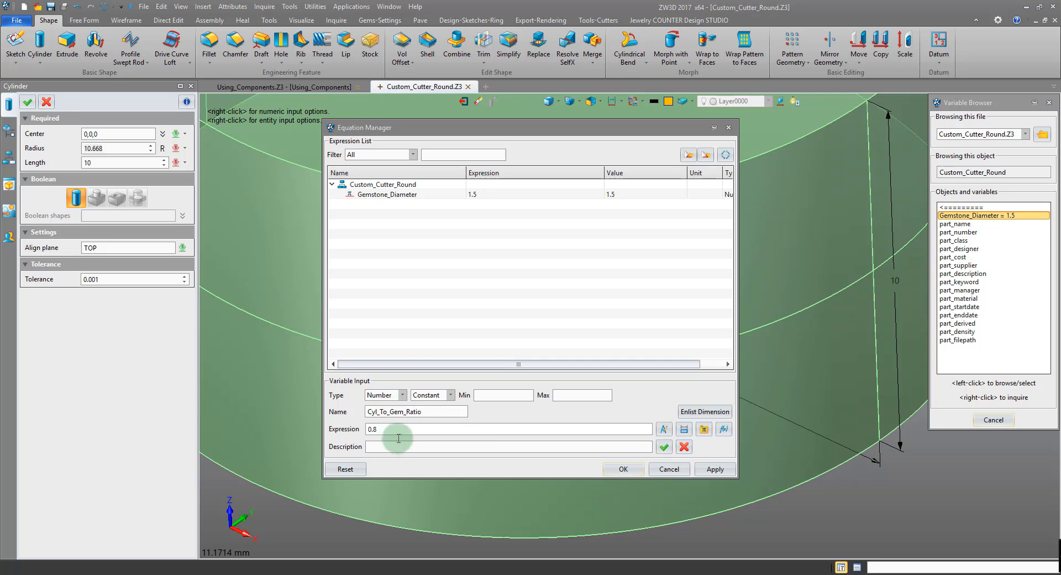
click(664, 447)
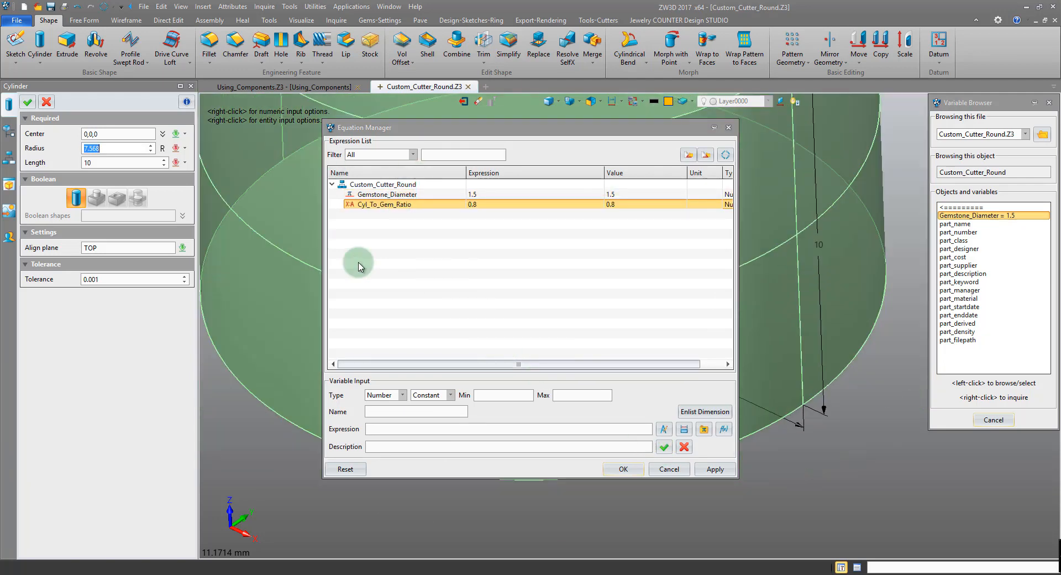
- Add a constant number variable Cyl_Depth with the value 1 in the Equation Manager
click(391, 412)
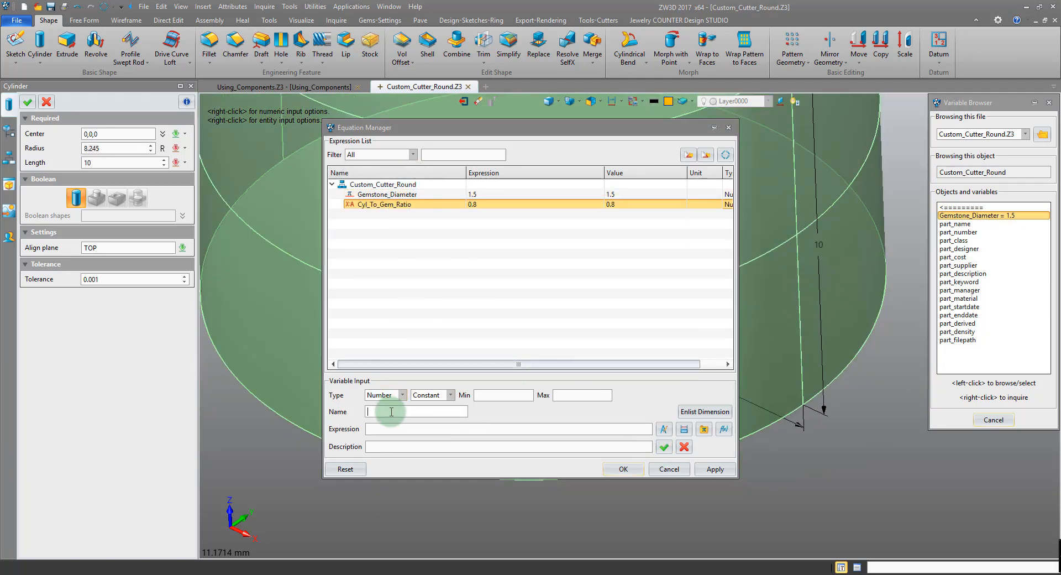
text(Cyl_Depth)
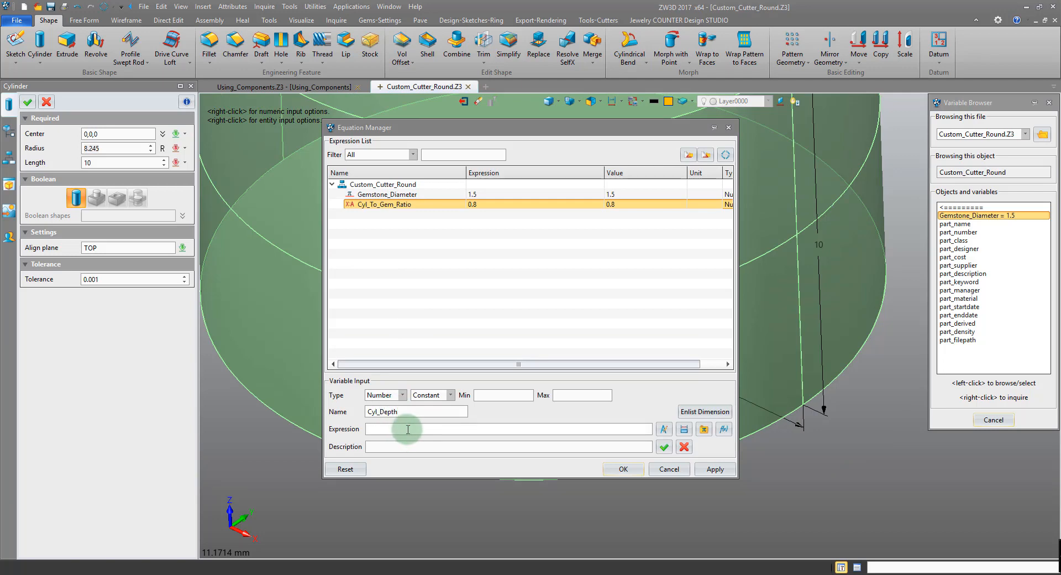
text(1)
click(664, 446)
- Add a constant number variable Cyl_Height with the value 1 and accept the Equation Manager changes
click(427, 410)
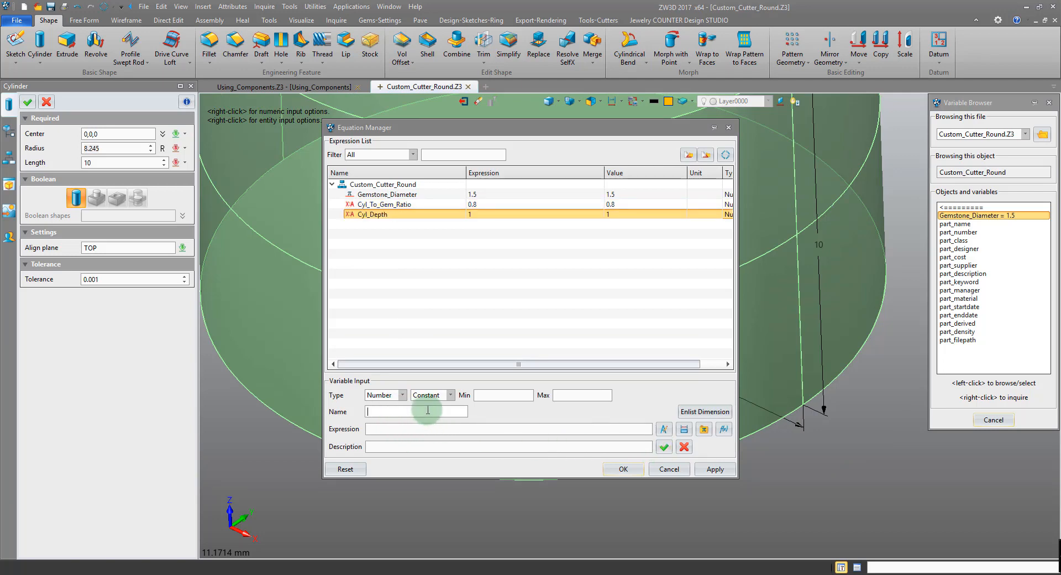
text(Cyl_H)
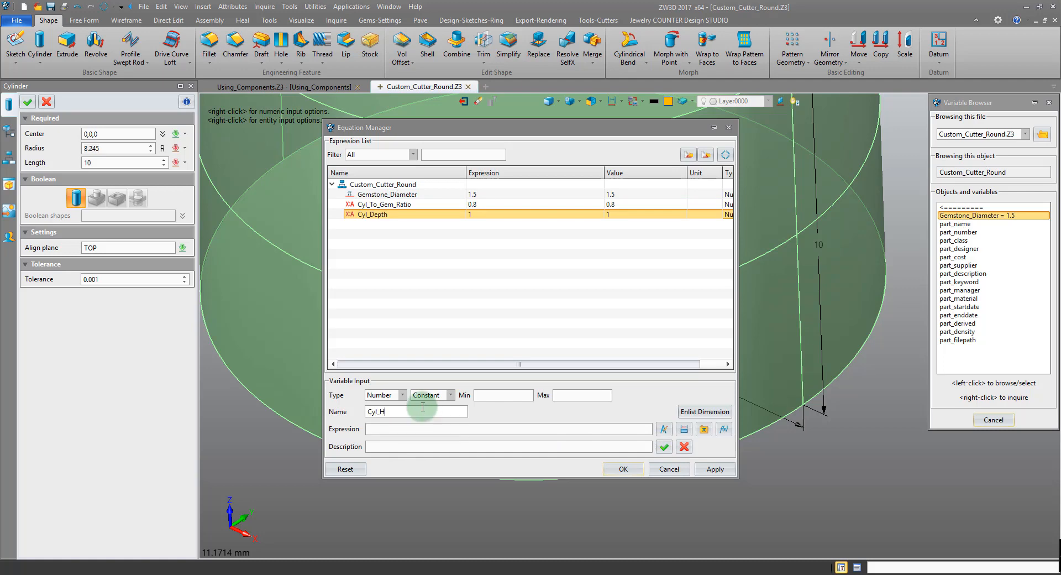
text(eight)
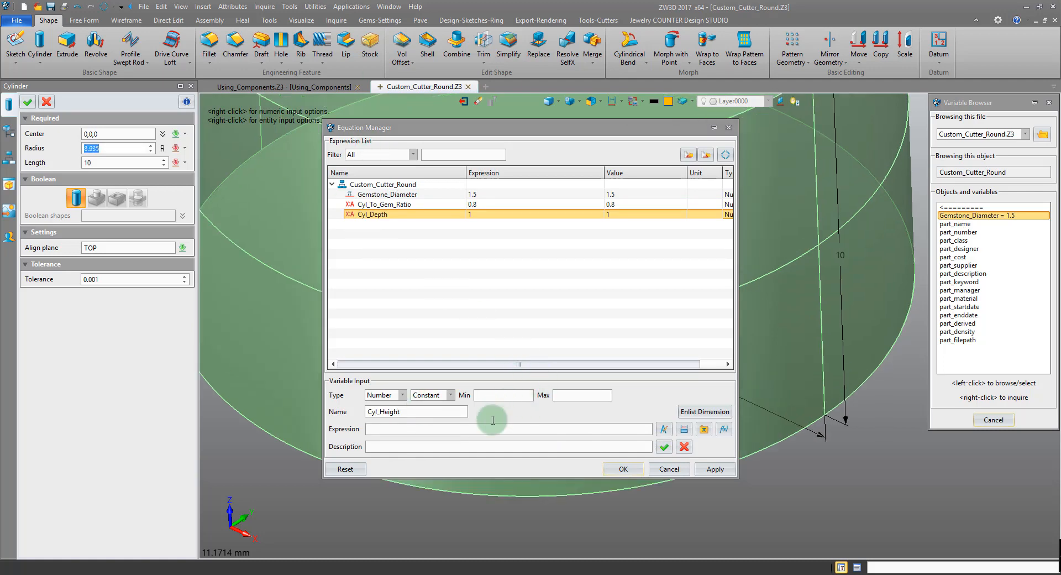
click(495, 428)
text(1)
click(664, 446)
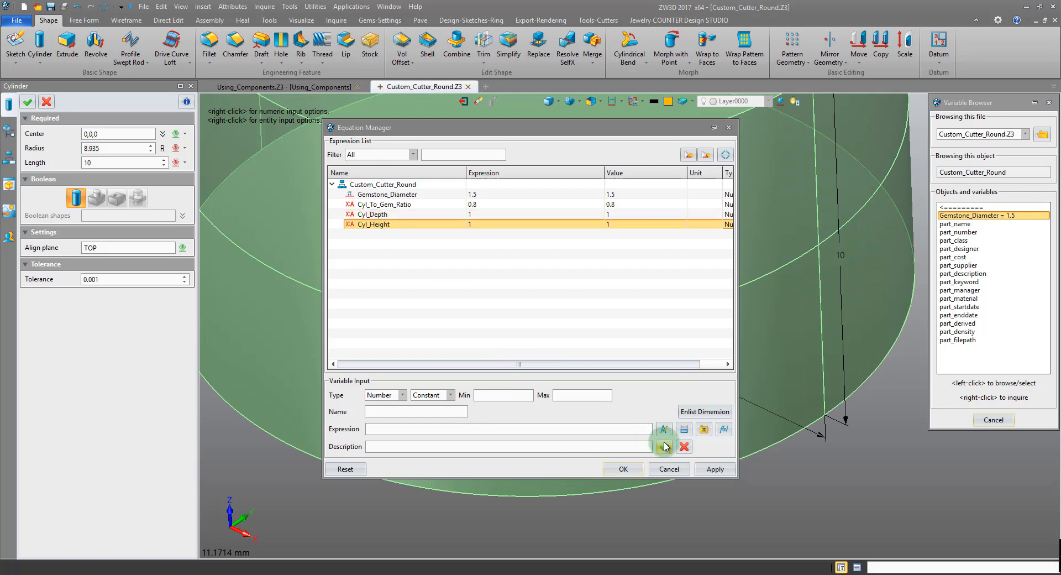
click(620, 463)
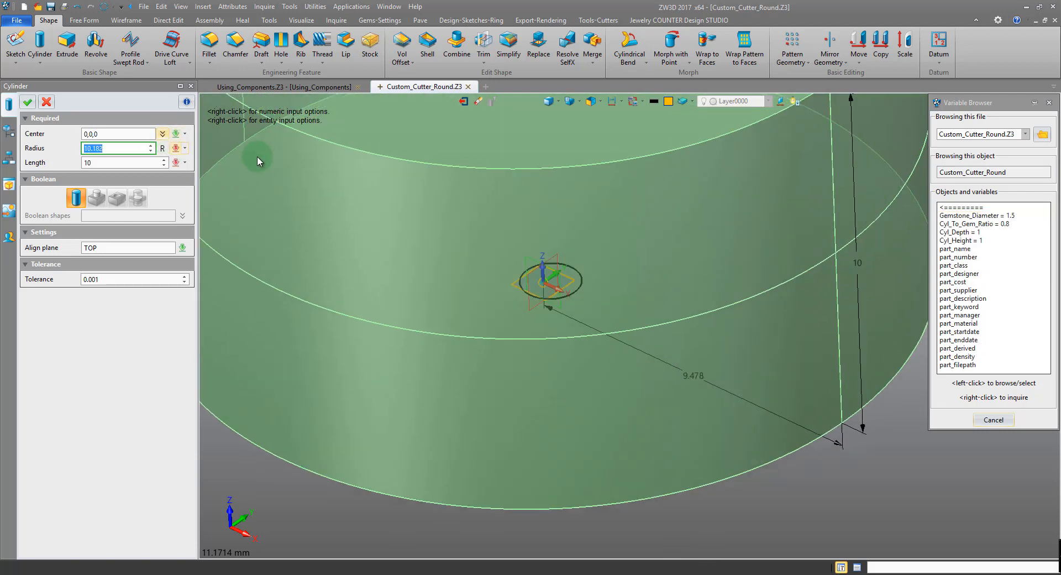
- Switch the cylinder's size to diameter and define it with the expression Gemstone_Diameter*Cyl_To_Gem_Ratio
click(164, 150)
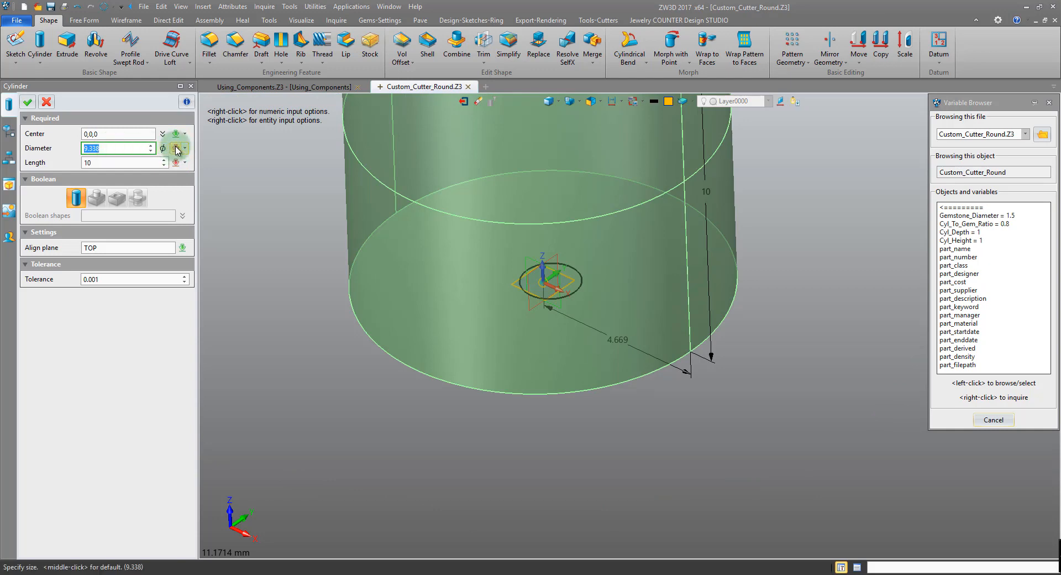
click(176, 150)
click(238, 189)
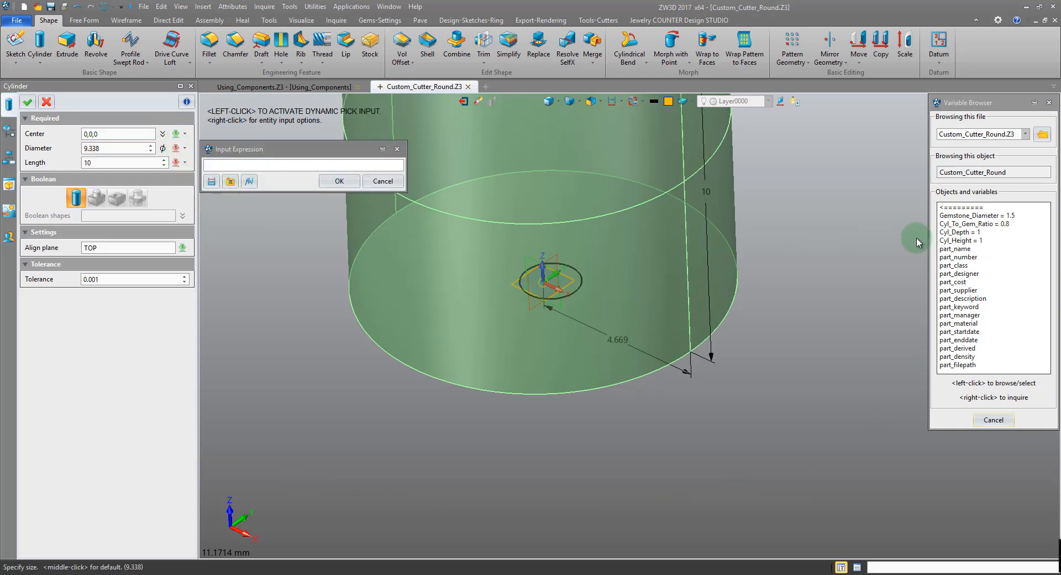
click(964, 215)
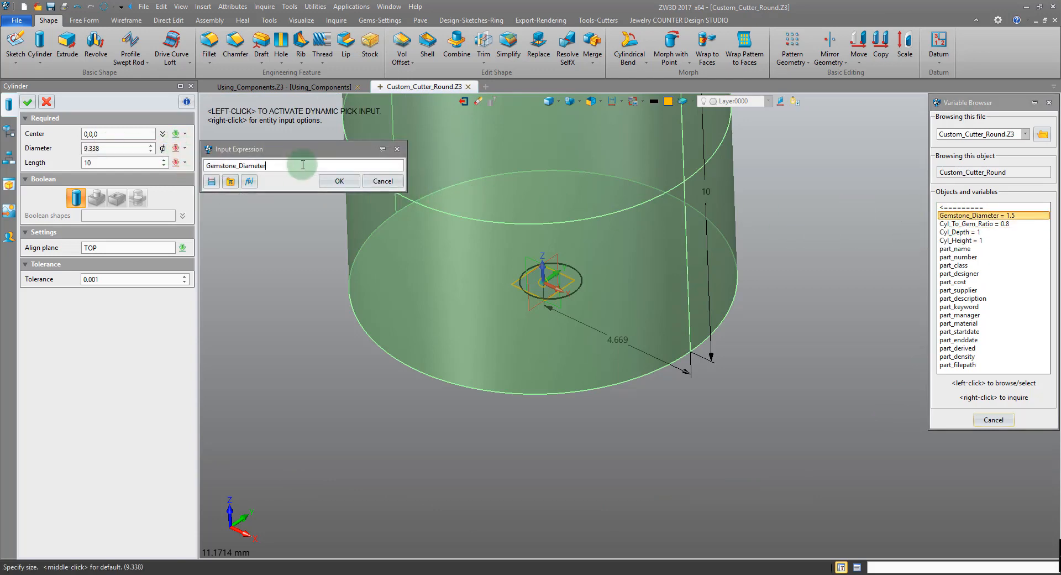
click(964, 223)
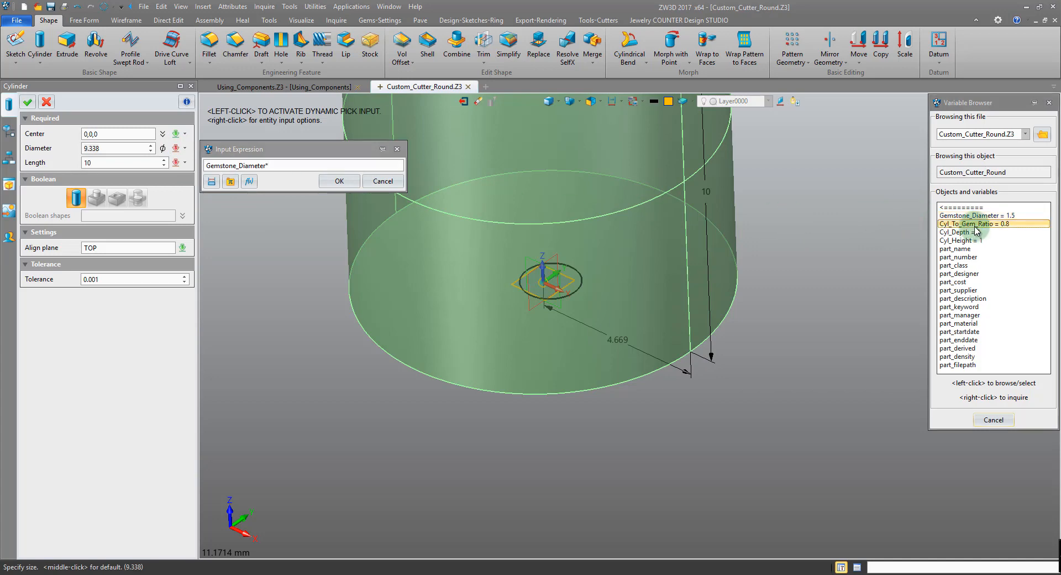
click(339, 181)
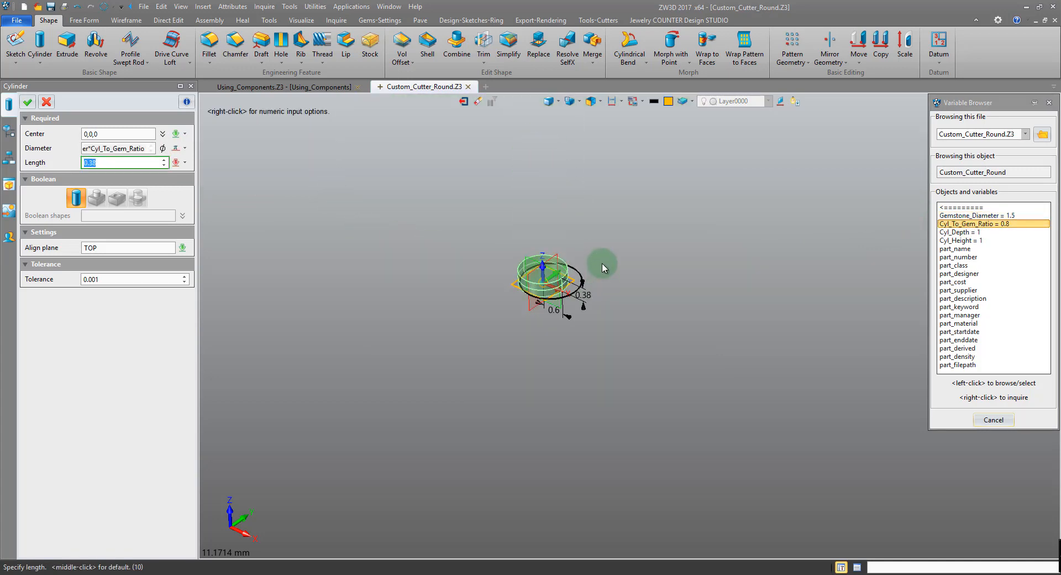
- Link the cylinder's length to the Cyl_Height variable and finish the cylinder
scroll(581, 210, up, 3)
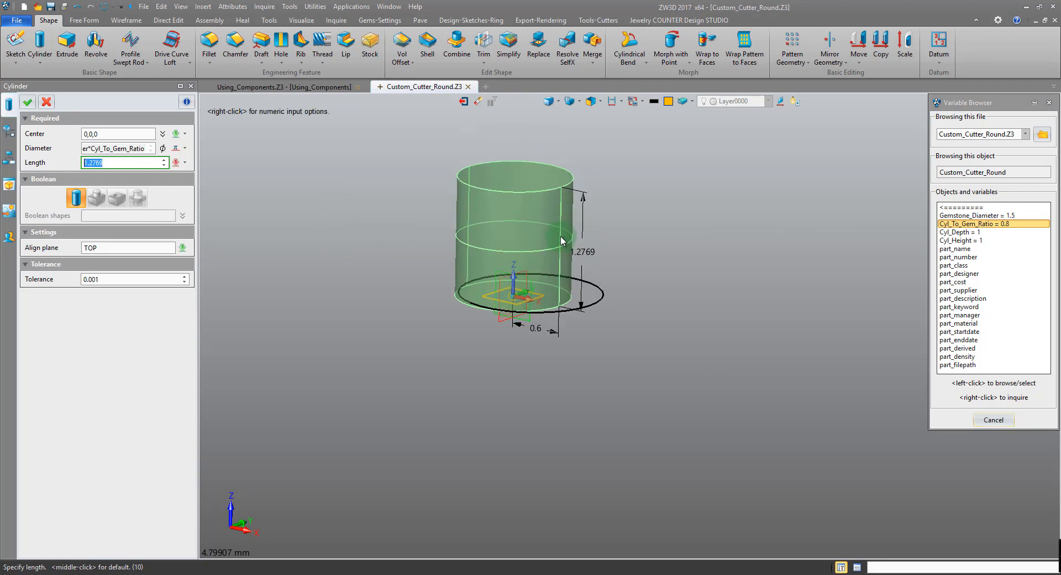
click(1005, 241)
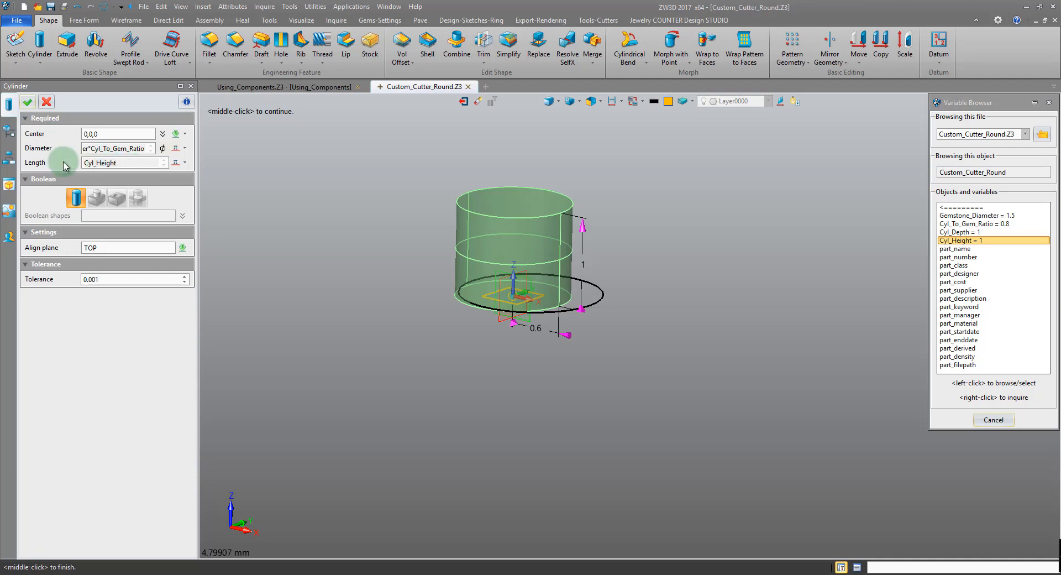
click(28, 101)
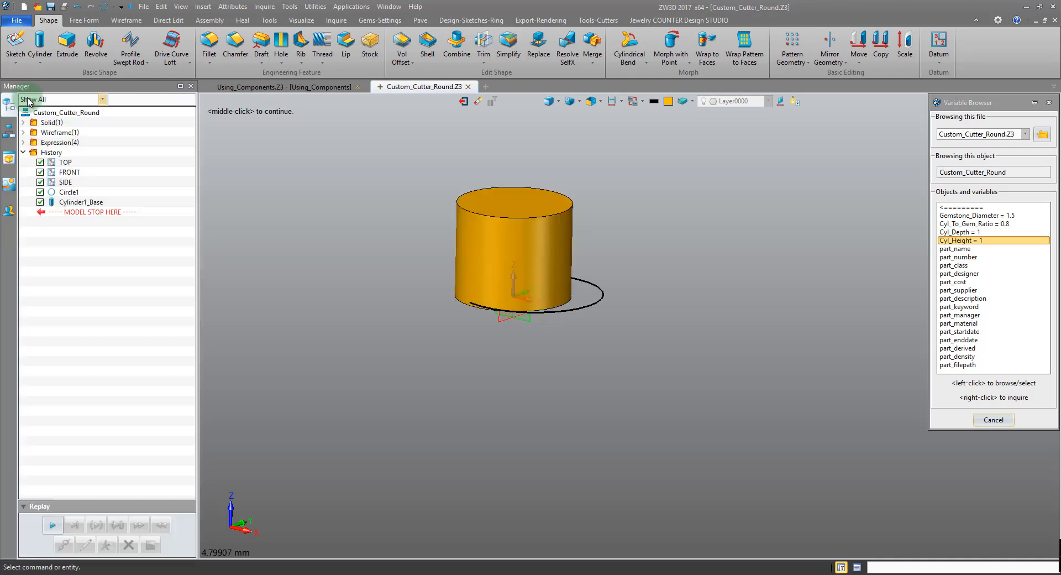
- Extend the cylinder downward with a Face Offset of its bottom face, linking the offset to the Cyl_Depth variable
click(409, 63)
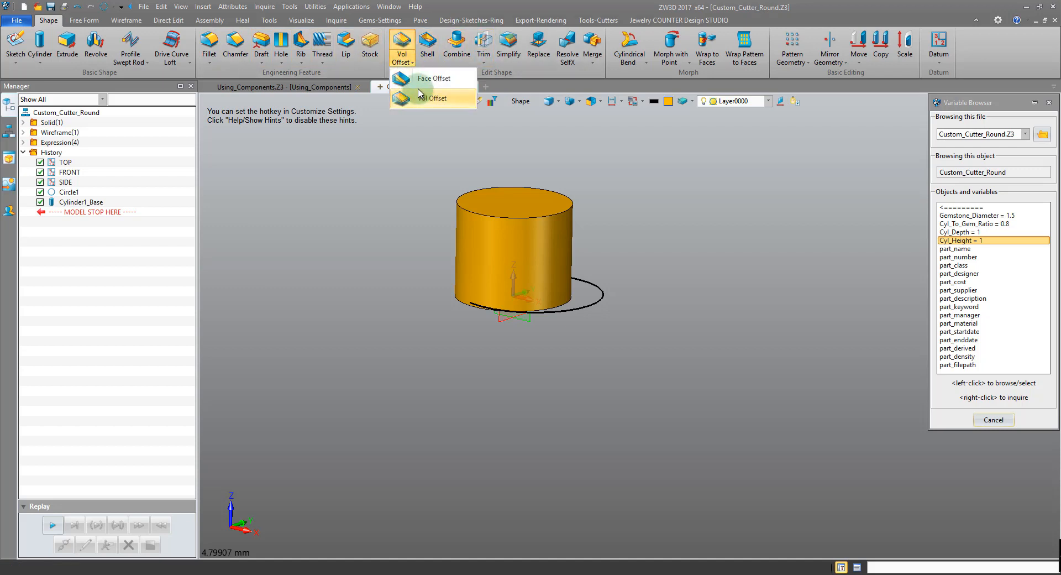
click(420, 83)
right_drag(420, 230, 420, 176)
click(465, 289)
click(465, 292)
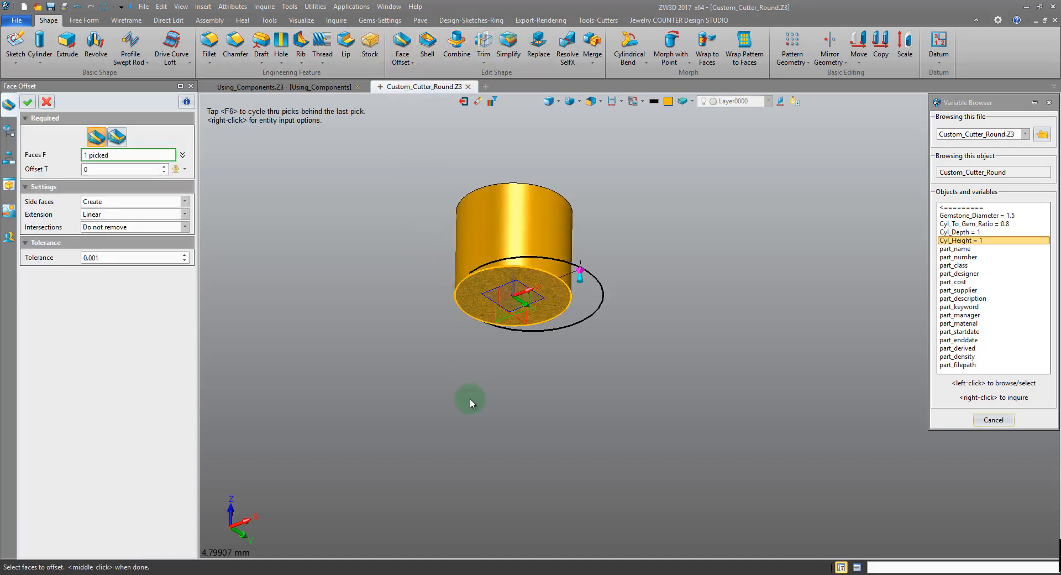
drag(580, 282, 580, 311)
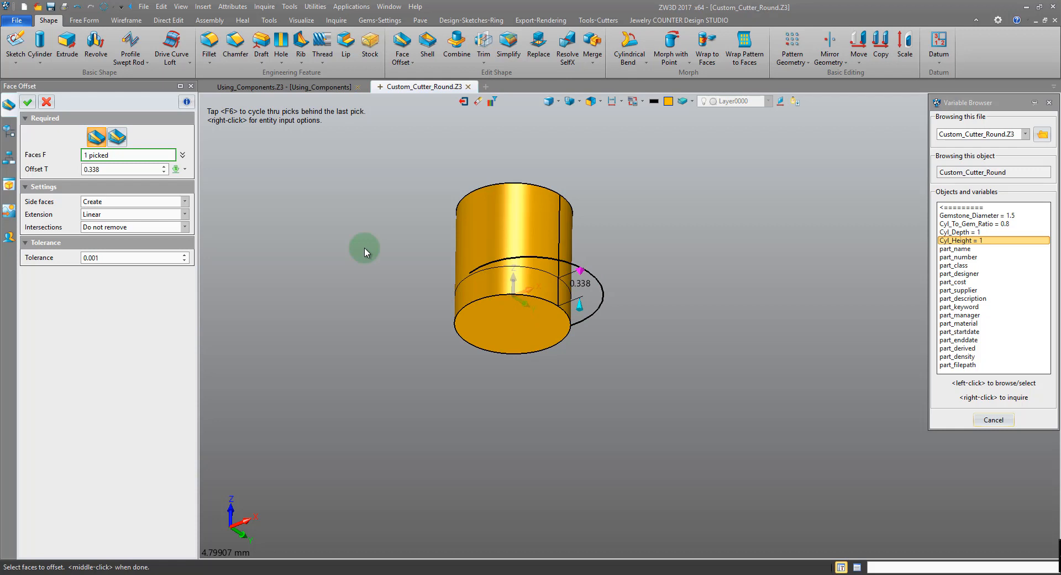
click(130, 170)
click(956, 231)
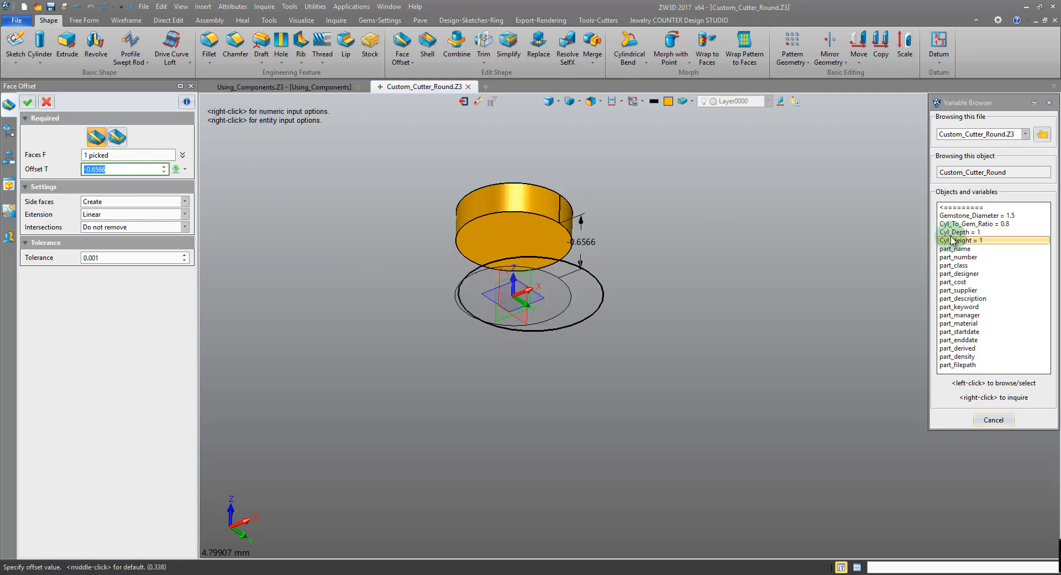
click(27, 102)
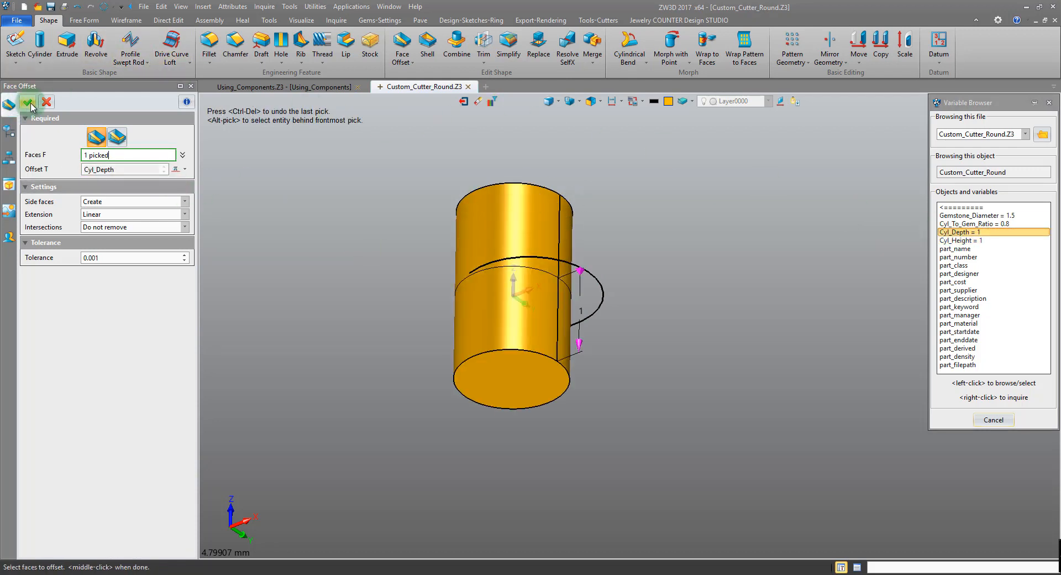
- Redefine the gemstone circle by clearing its picked centre and placing the centre on the origin
middle_drag(363, 227, 598, 351)
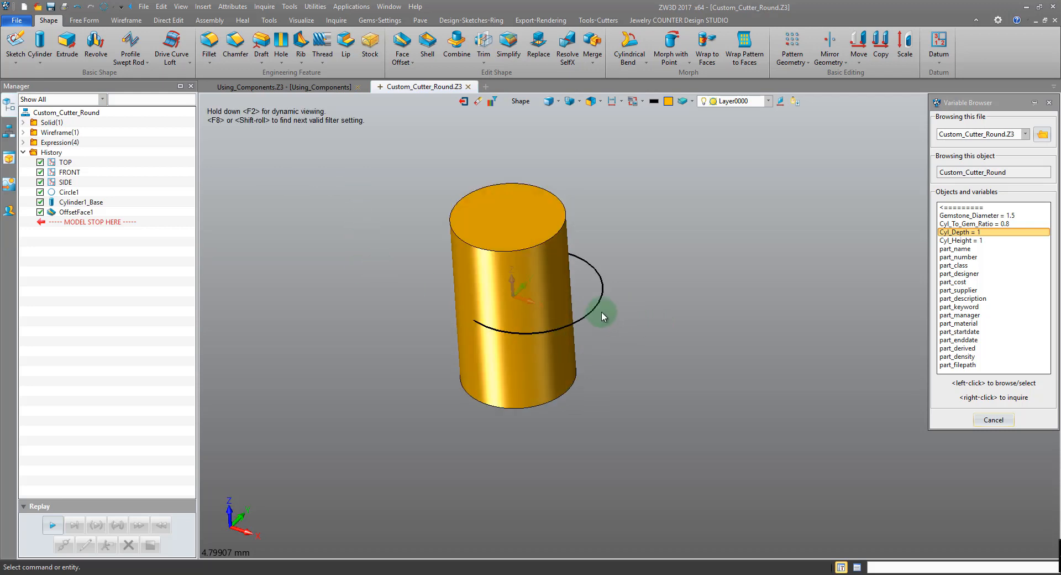
right_click(69, 192)
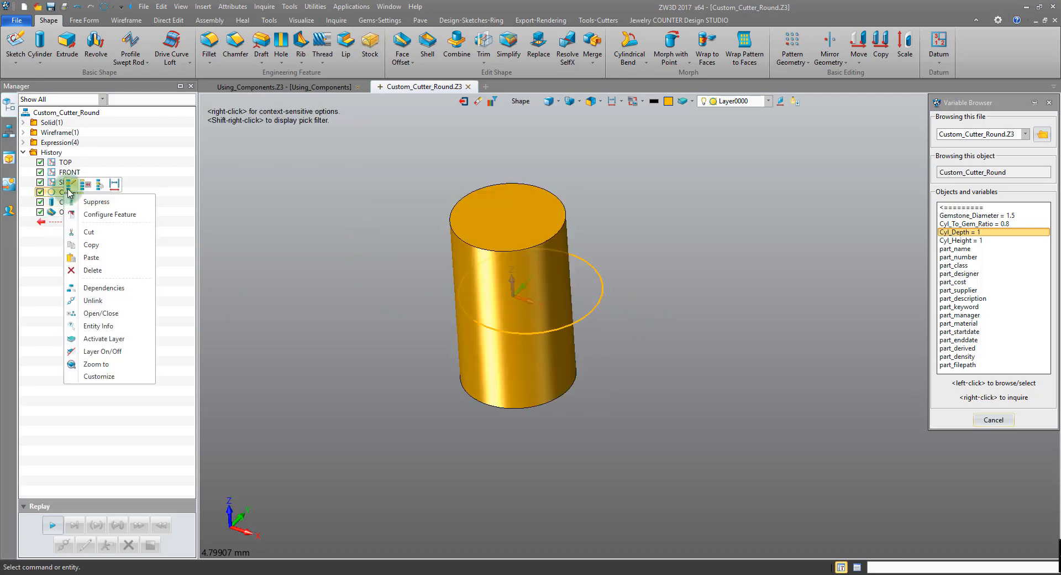
click(69, 187)
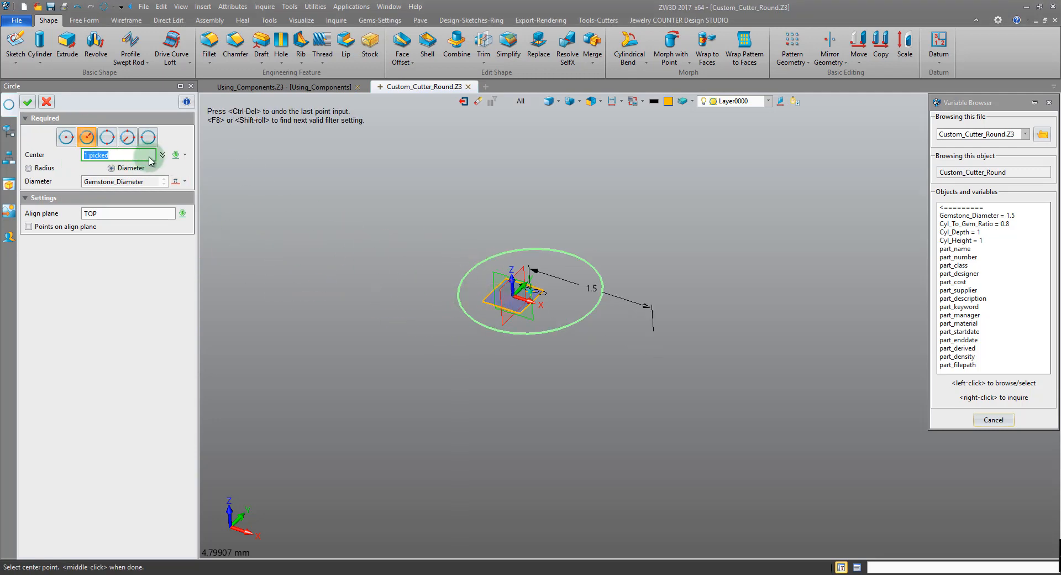
click(179, 157)
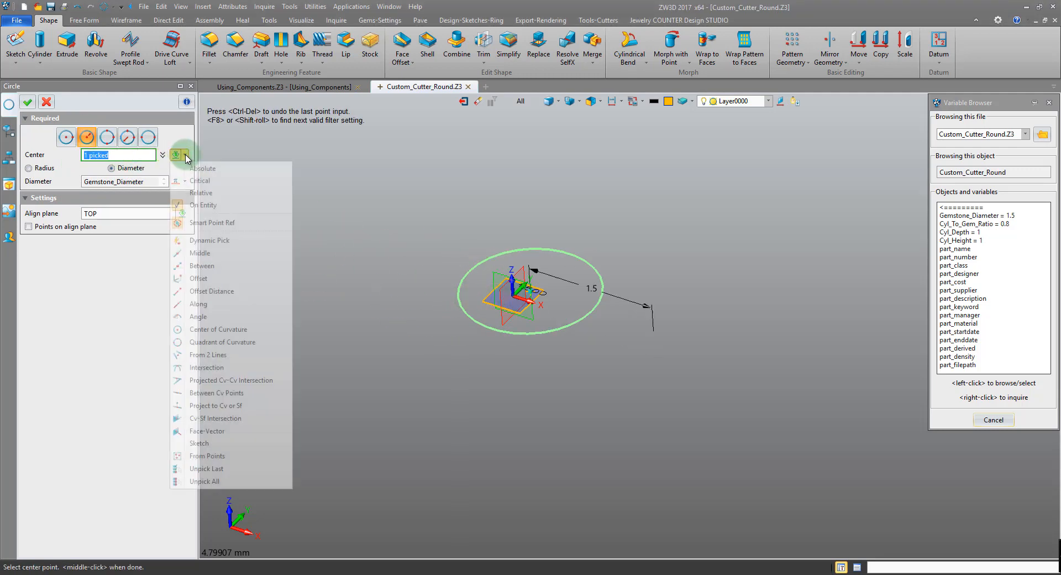
click(235, 475)
click(513, 295)
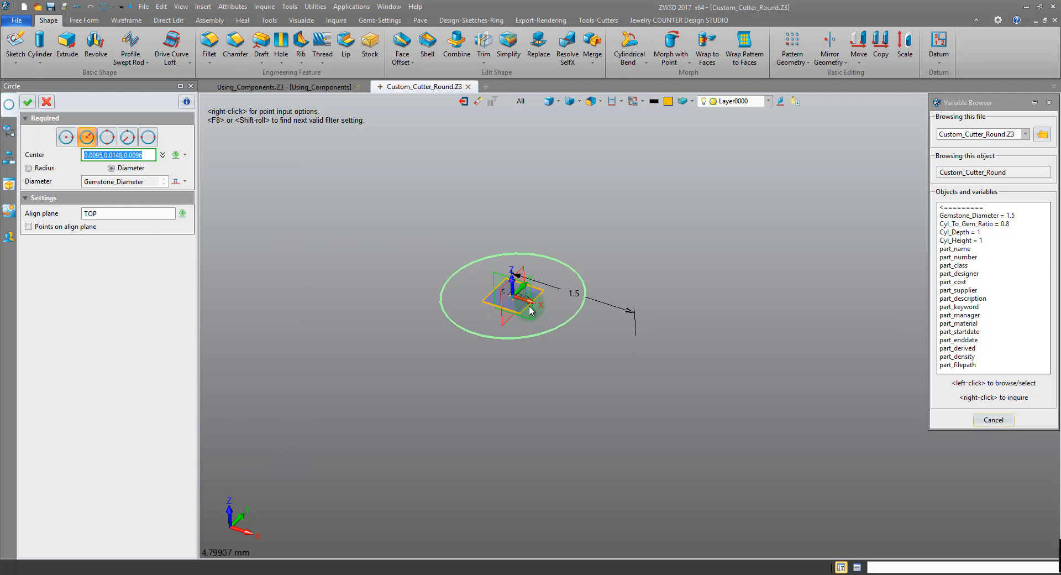
click(531, 311)
click(26, 103)
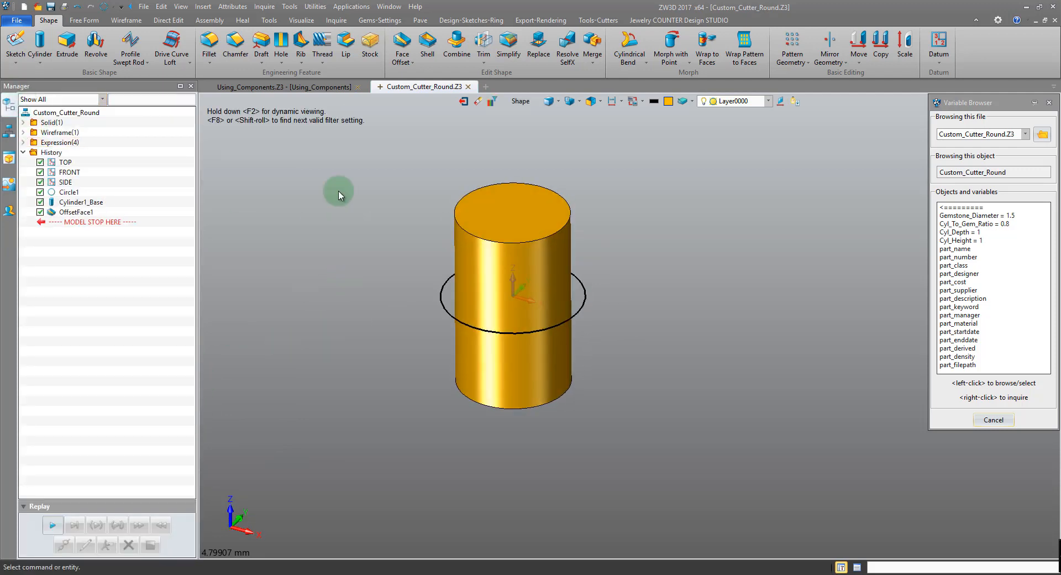
- Start a fillet on the cylinder's bottom edge with a radius of about 0.42 mm
click(209, 42)
right_drag(321, 248, 315, 217)
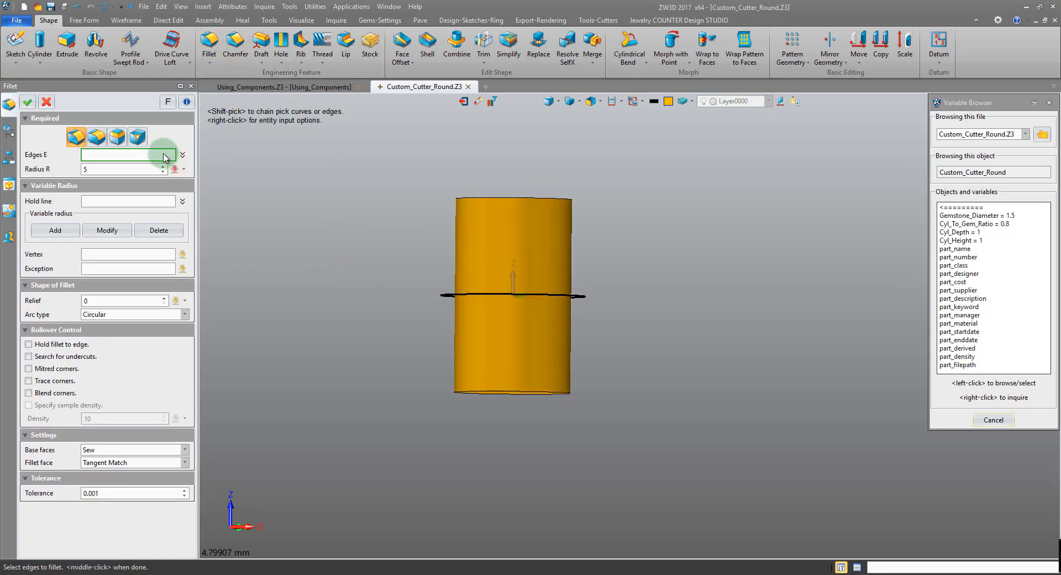
click(499, 389)
scroll(589, 455, down, 1)
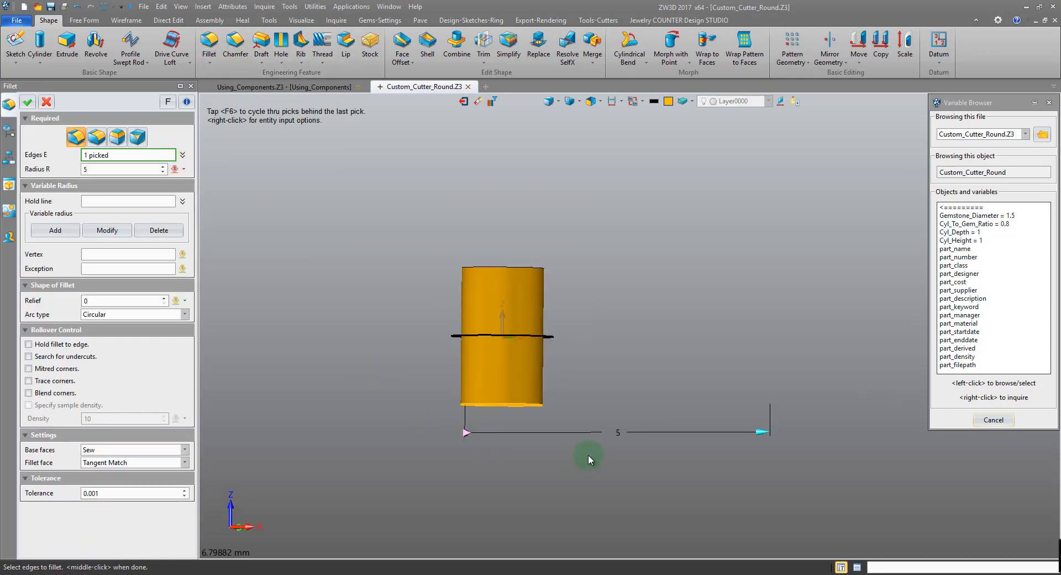
drag(586, 417, 485, 407)
scroll(530, 407, up, 2)
right_drag(538, 407, 525, 379)
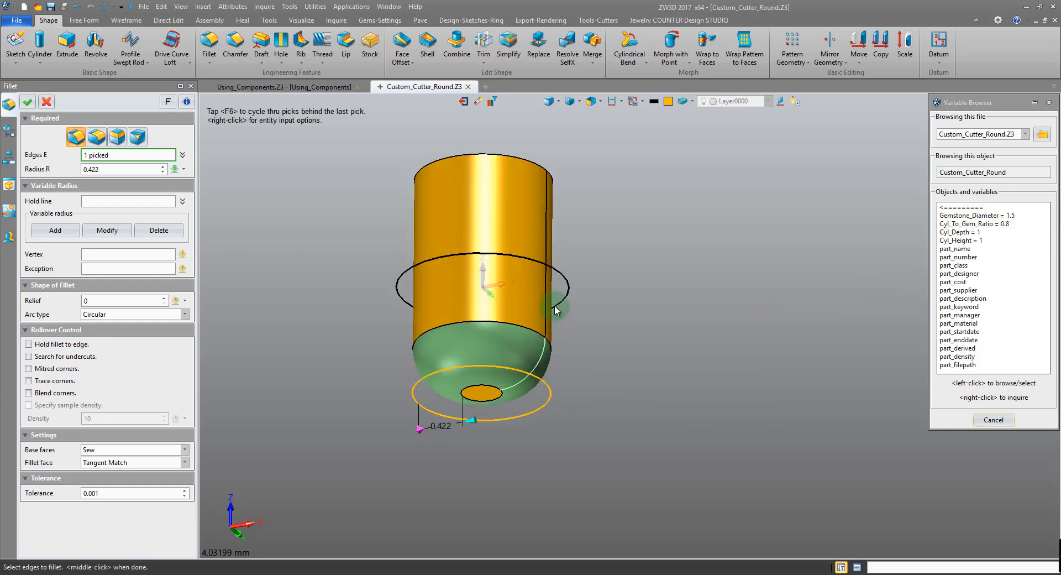
- Set the bottom edge fillet's radius to the expression Gemstone_Diameter*Cyl_To_Gem_Ratio/2
right_click(165, 168)
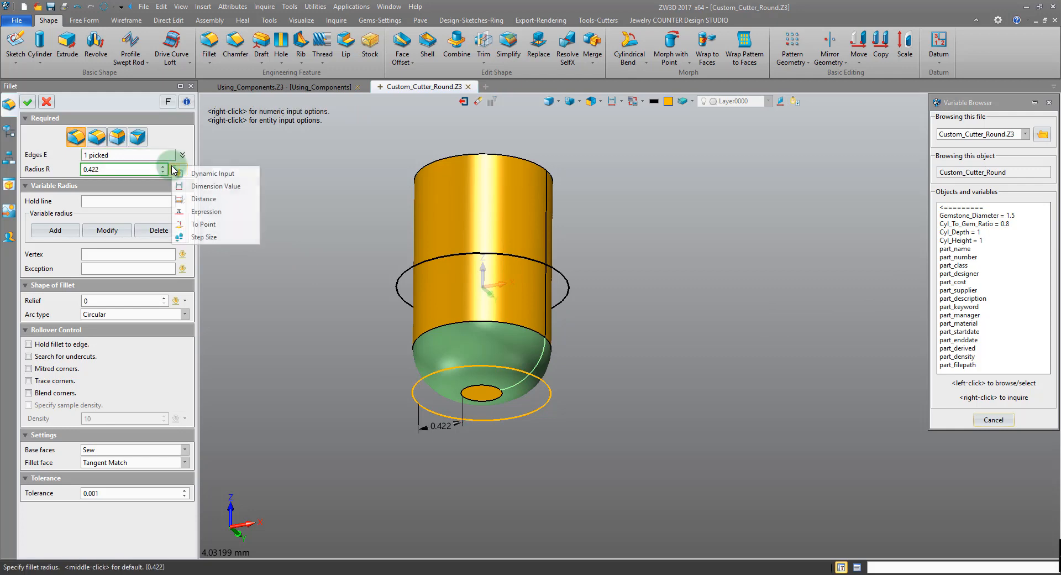
click(205, 211)
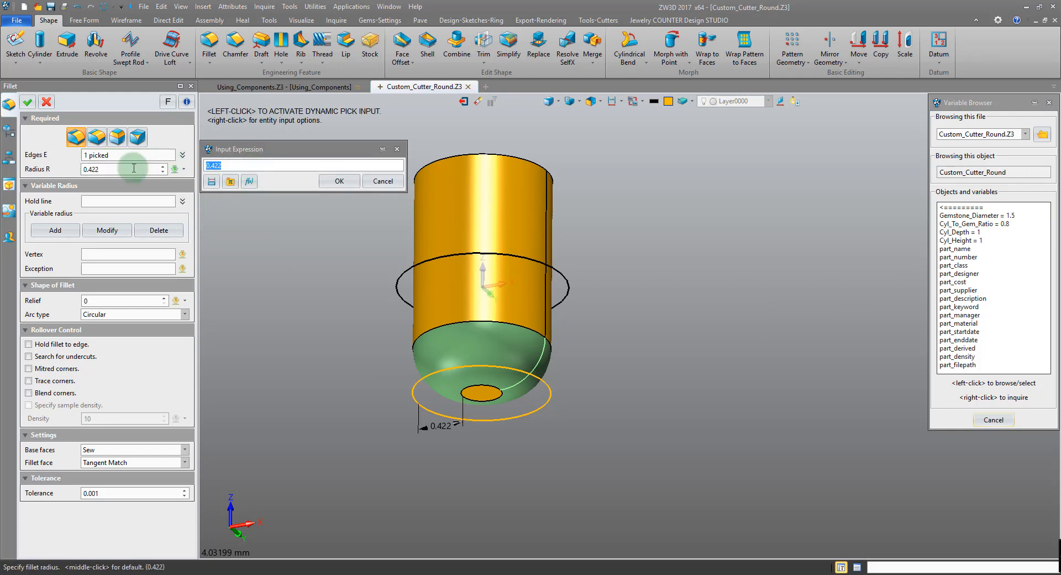
click(1023, 216)
click(306, 166)
text(*)
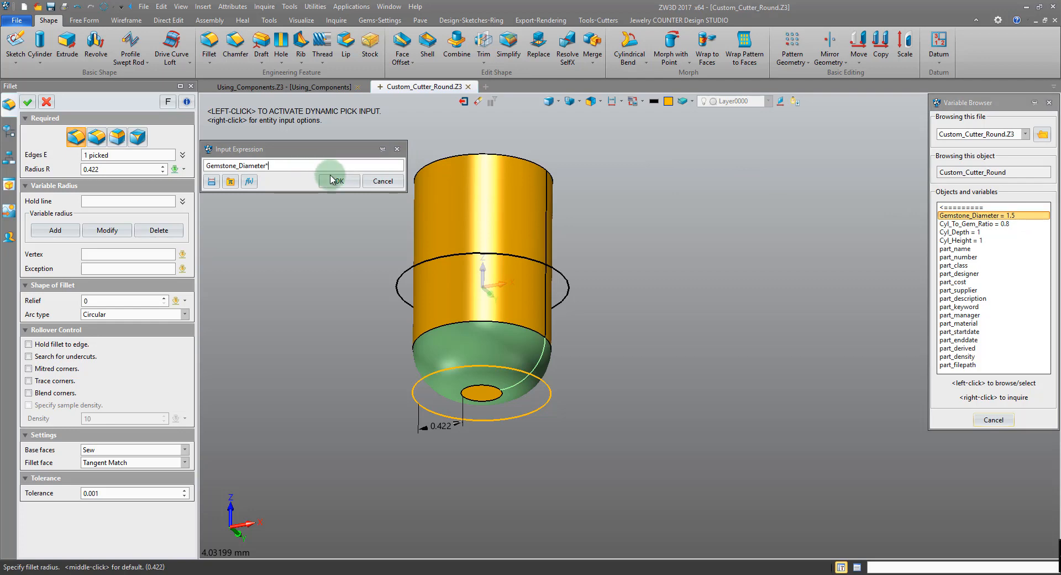
click(972, 223)
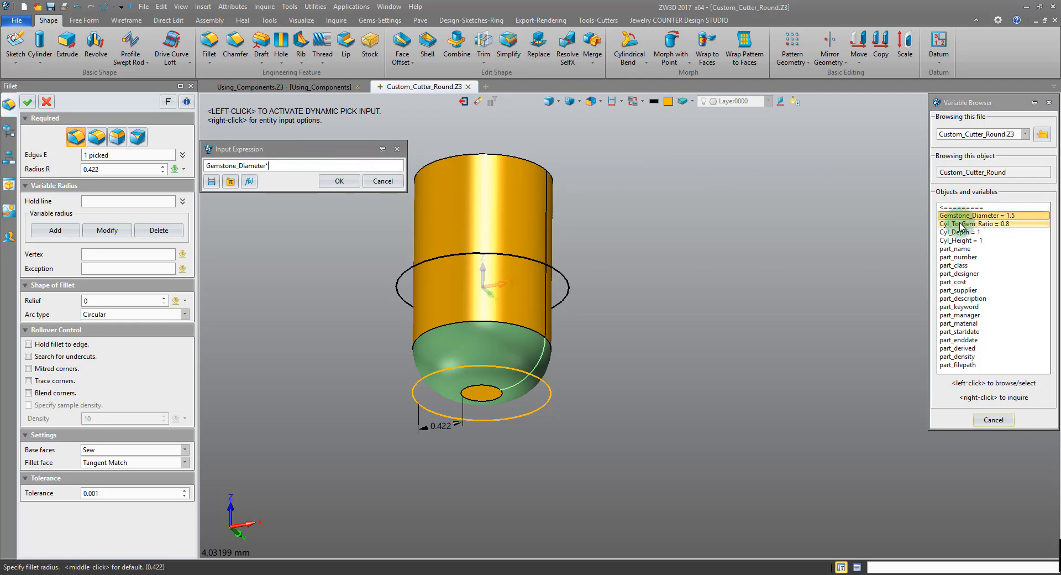
click(343, 167)
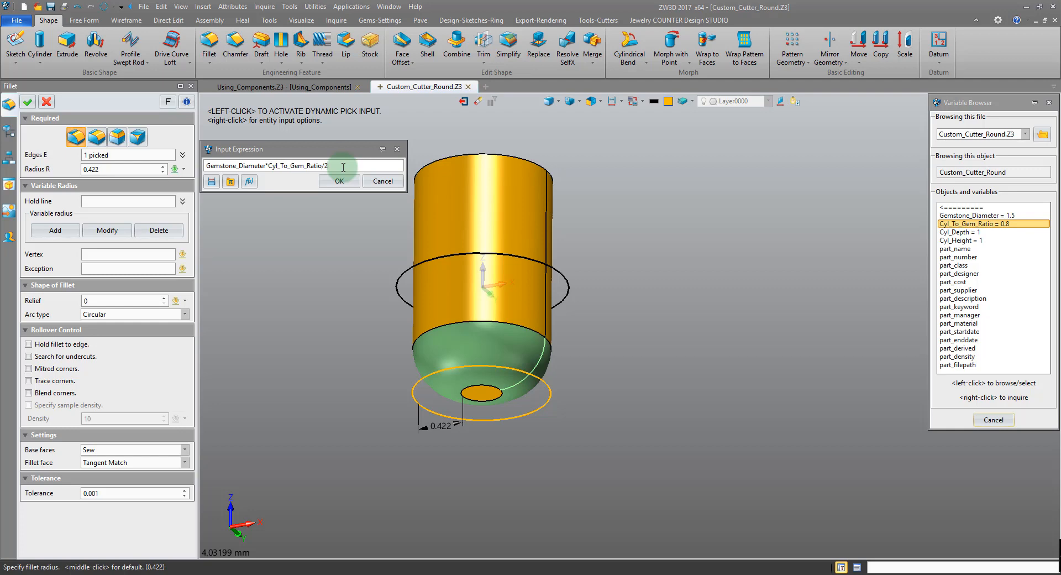
click(343, 181)
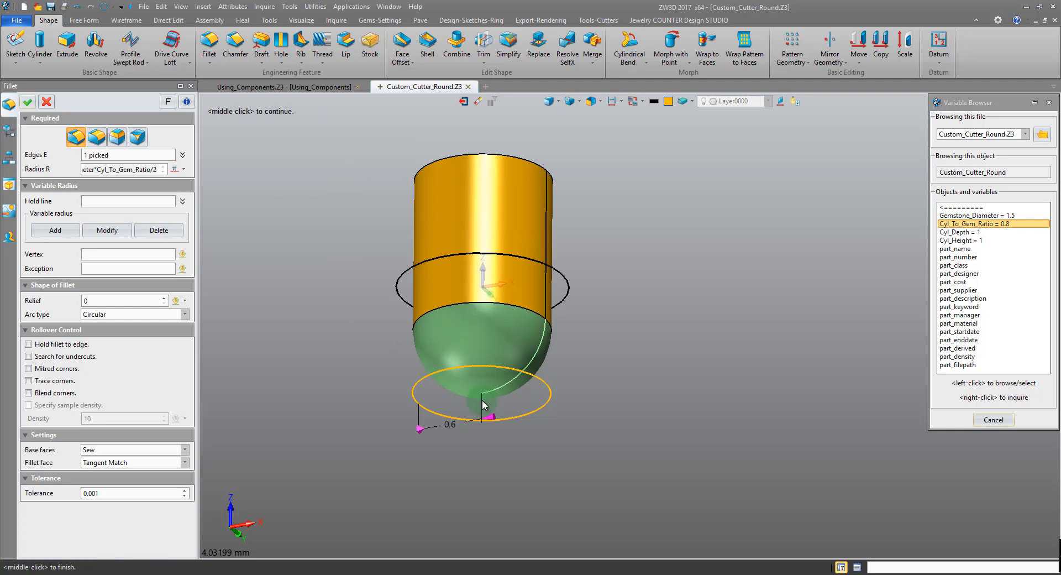
- Examine the fillet preview close up at the rounded bottom tip of the cylinder
scroll(482, 400, up, 3)
mouse_move(626, 283)
right_down()
mouse_move(633, 273)
mouse_move(622, 264)
right_up()
scroll(437, 300, down, 3)
right_drag(436, 300, 444, 249)
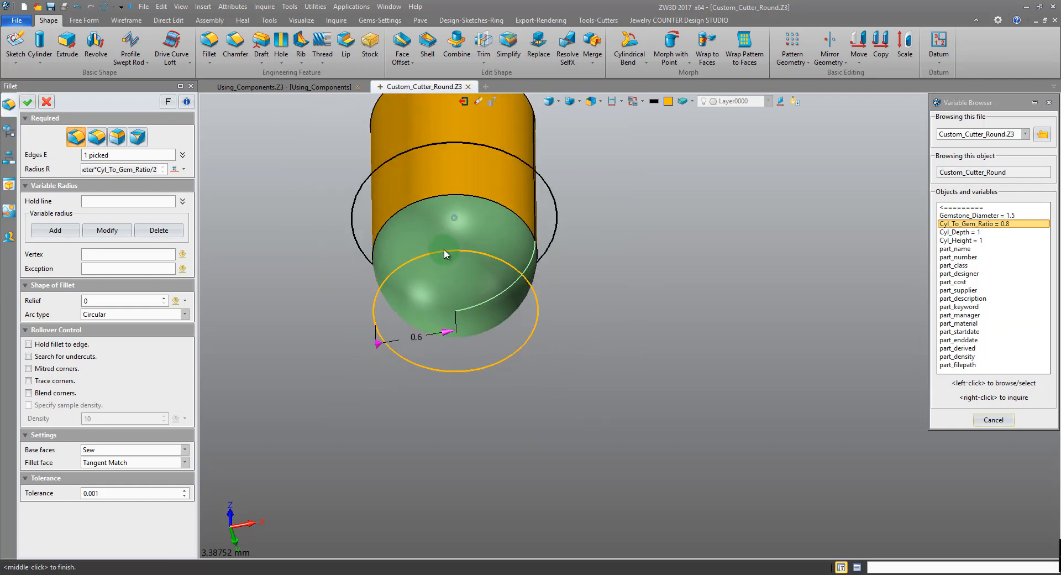
scroll(497, 363, up, 3)
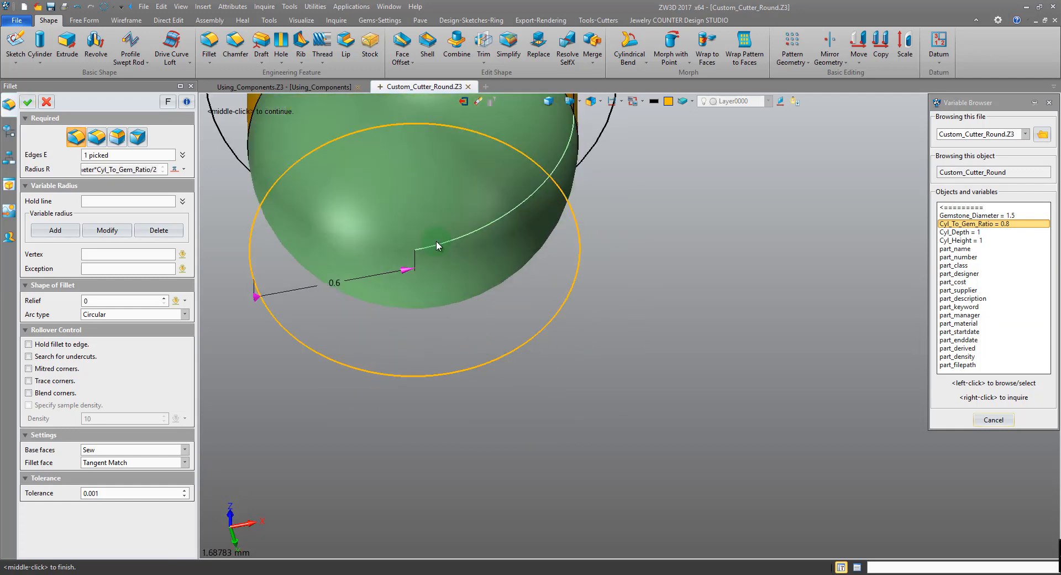
middle_drag(431, 252, 510, 321)
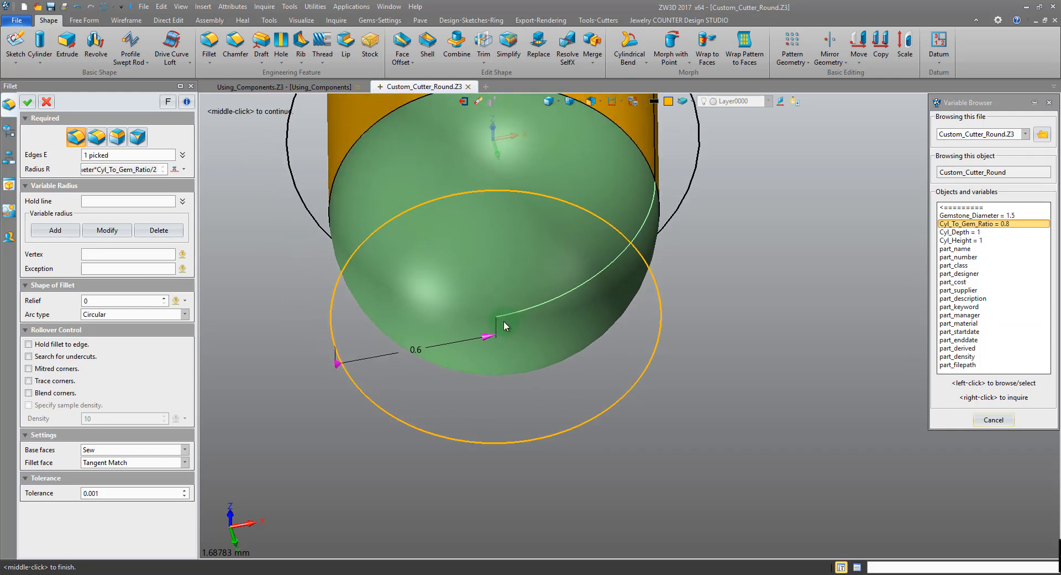
scroll(500, 315, up, 3)
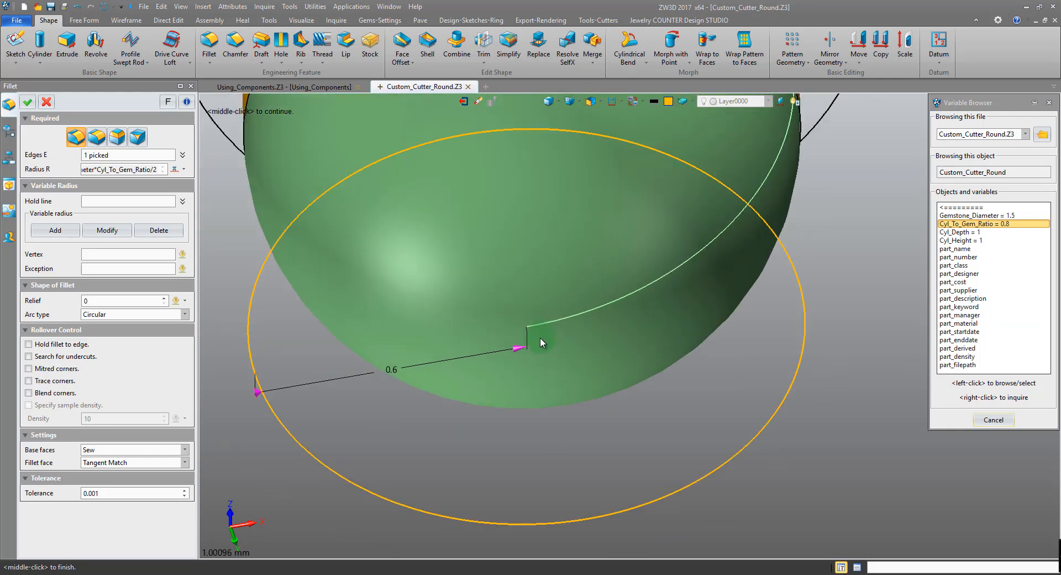
scroll(498, 340, up, 2)
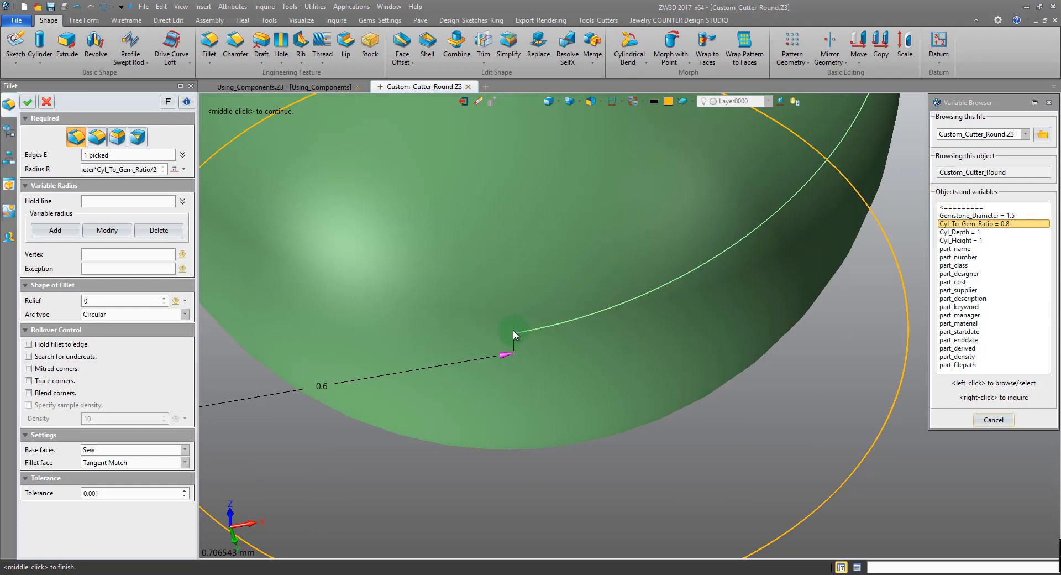
- Set the fillet radius expression to Gemstone_Diameter*Cyl_To_Gem_Ratio/2.05, check the rounded tip and finish the fillet
click(169, 169)
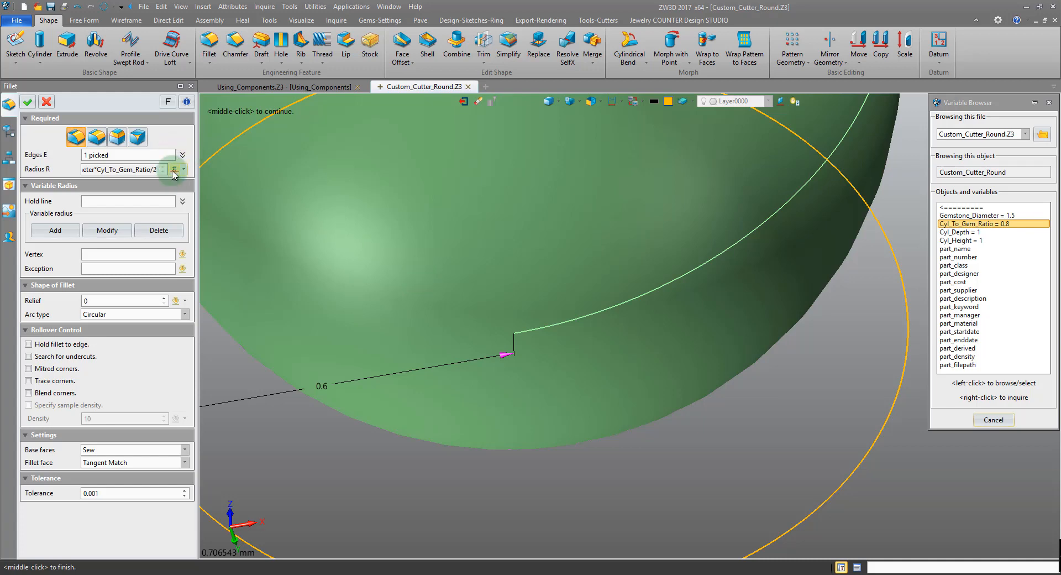
click(329, 165)
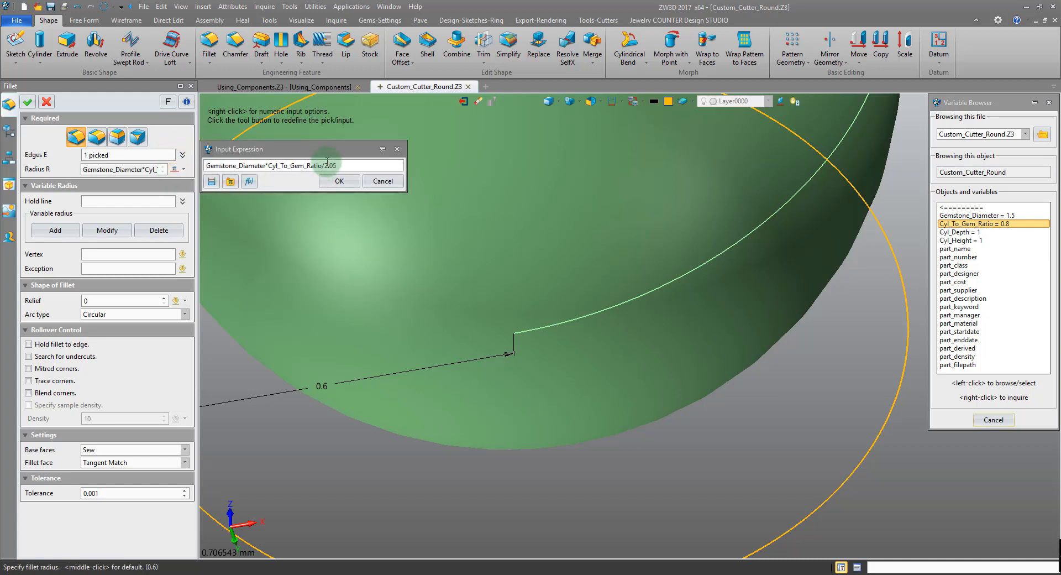
click(334, 187)
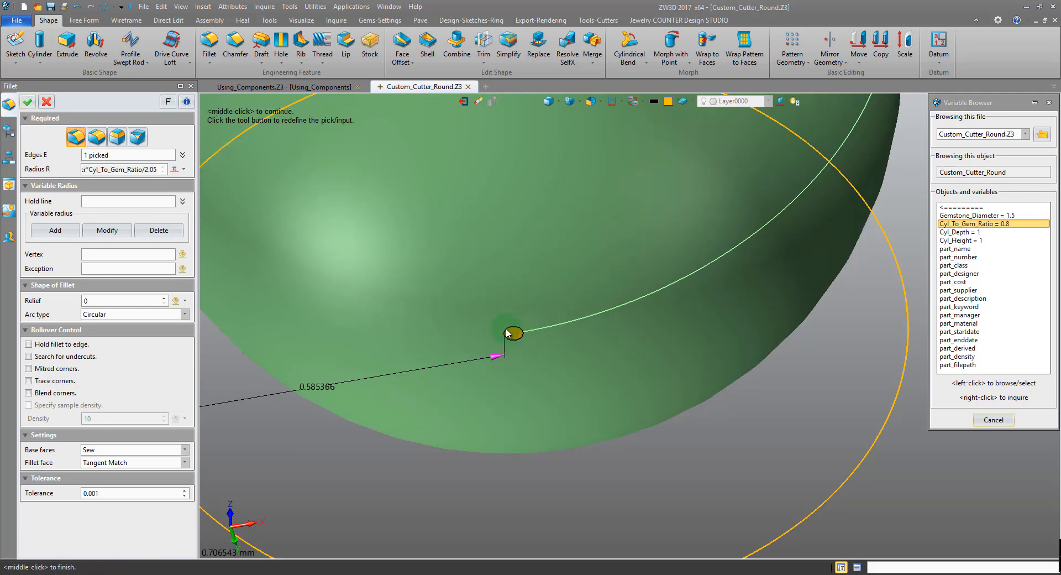
scroll(519, 344, down, 5)
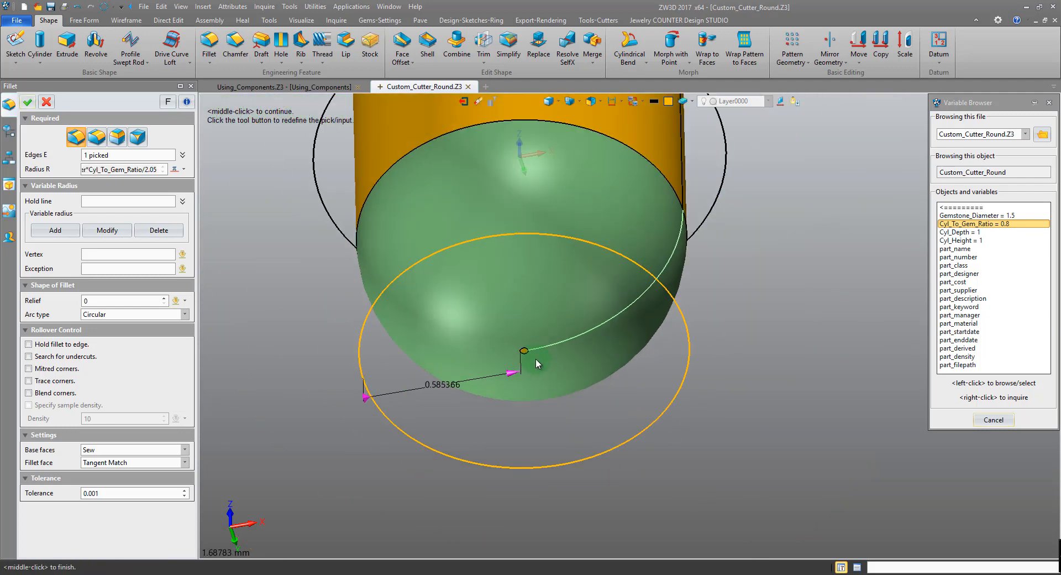
scroll(536, 358, up, 5)
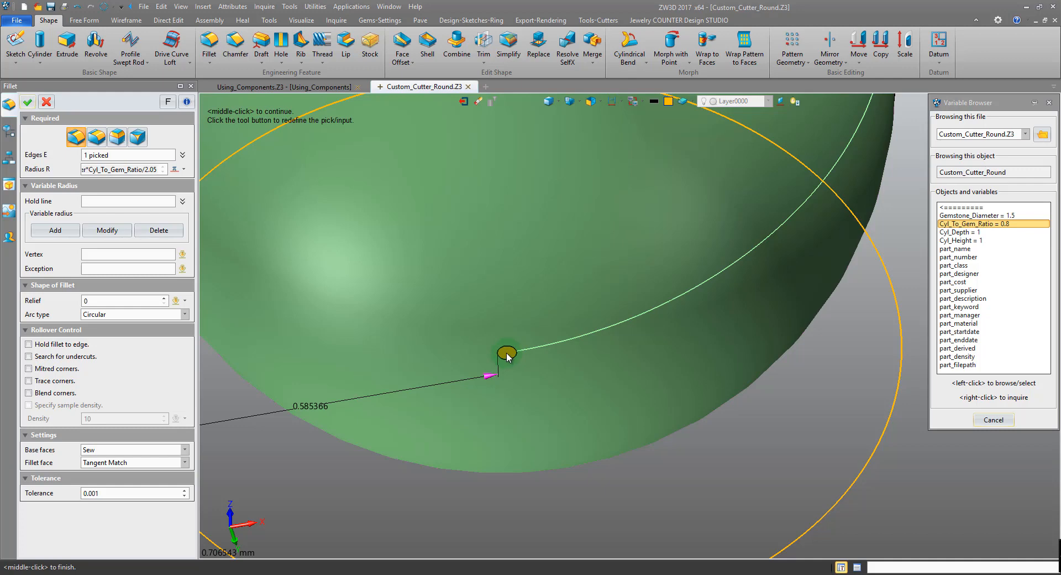
scroll(508, 357, down, 6)
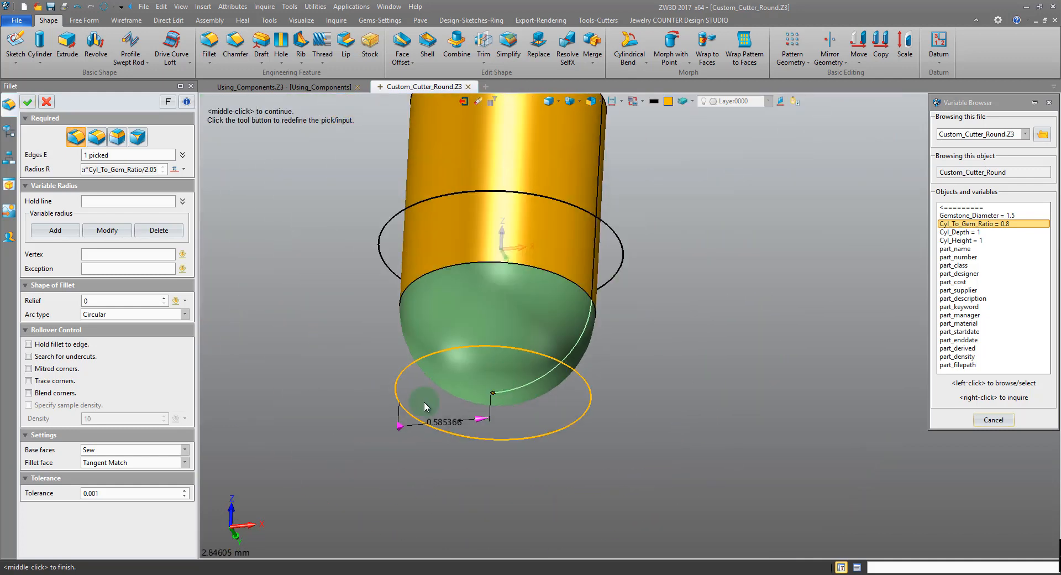
middle_drag(493, 431, 516, 476)
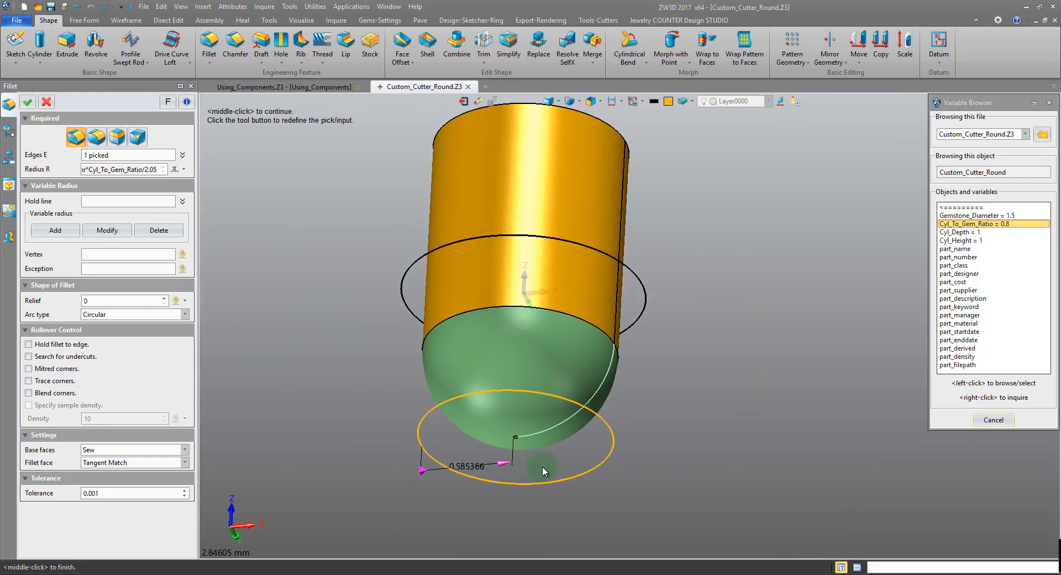
click(32, 102)
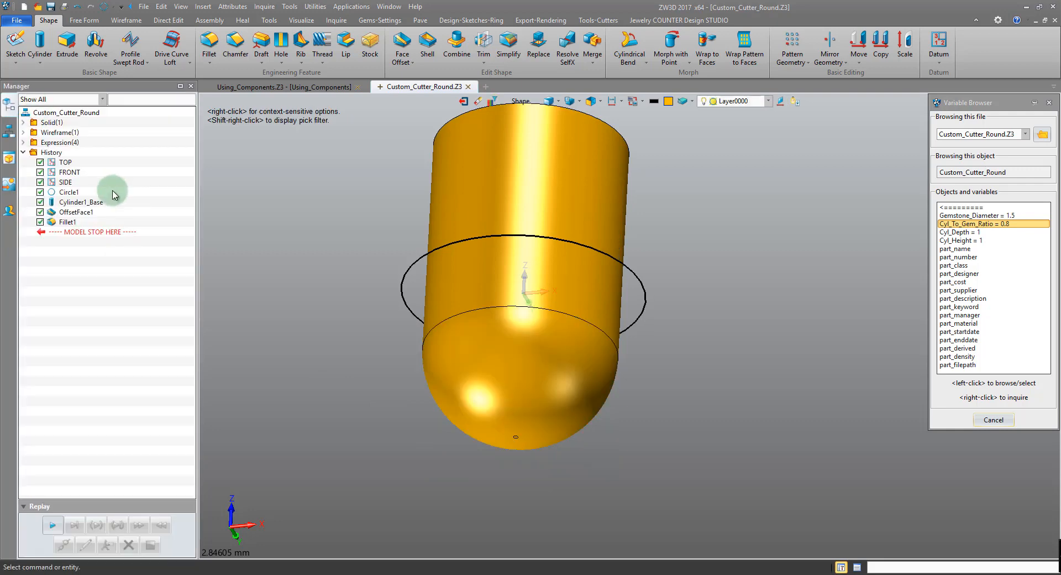
- Blank the filleted cylinder solid, leaving the gemstone circle and datum planes in view
scroll(411, 271, down, 2)
right_drag(412, 271, 371, 257)
right_click(520, 261)
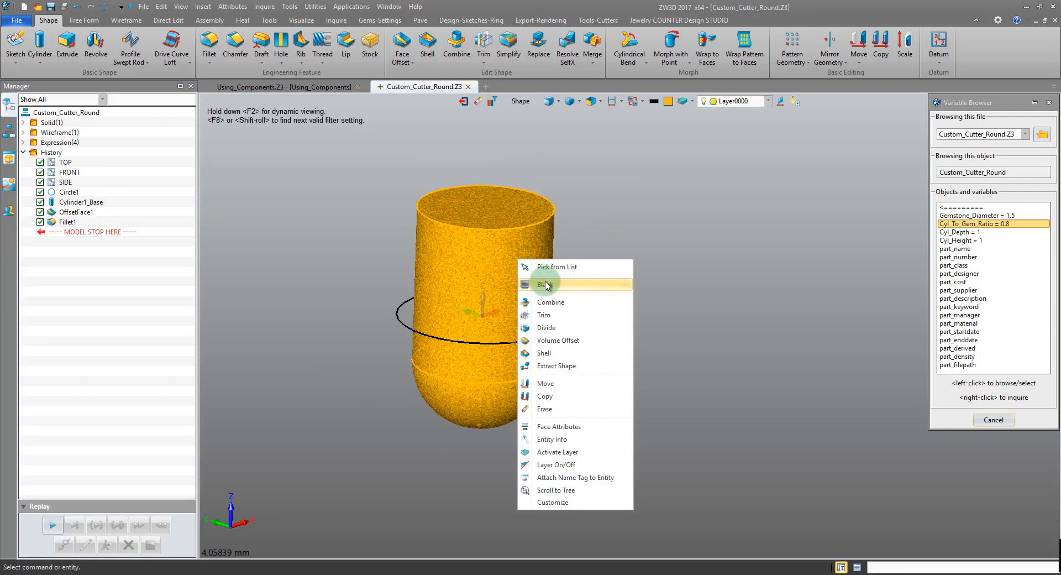
click(552, 279)
- Create a new sketch on the FRONT datum plane with the default orientation
right_click(576, 213)
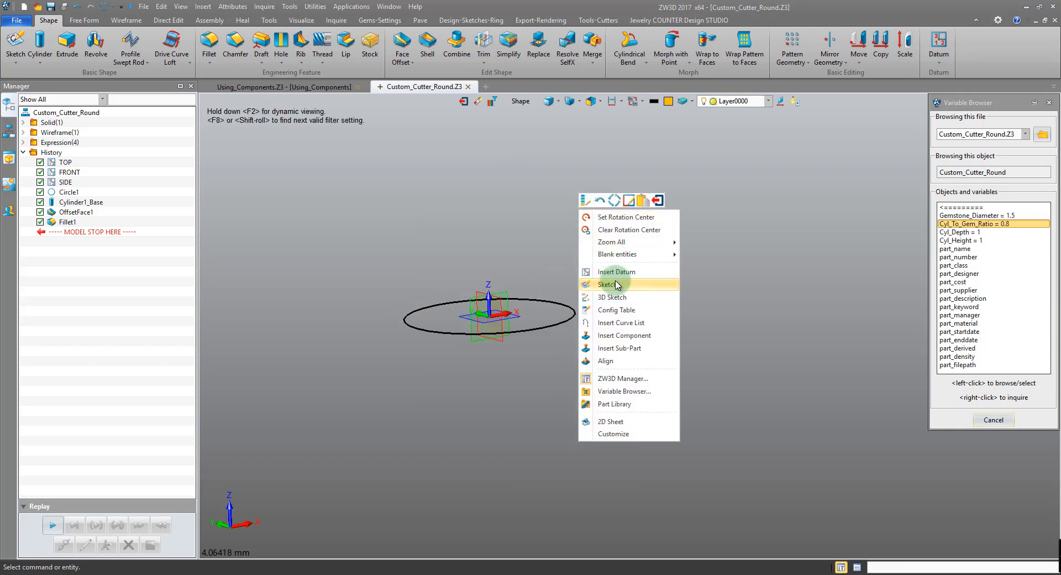
click(613, 284)
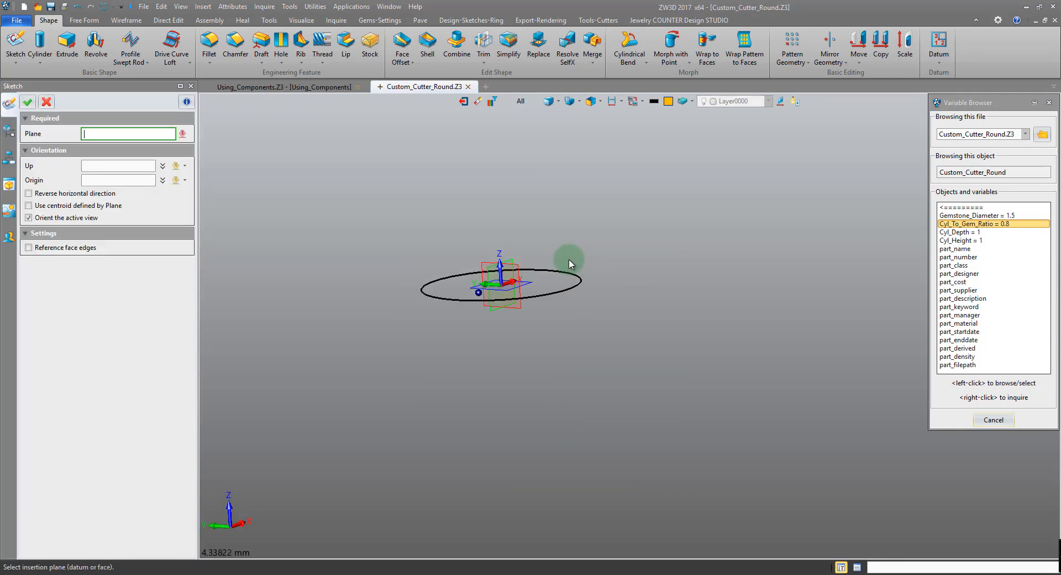
click(533, 299)
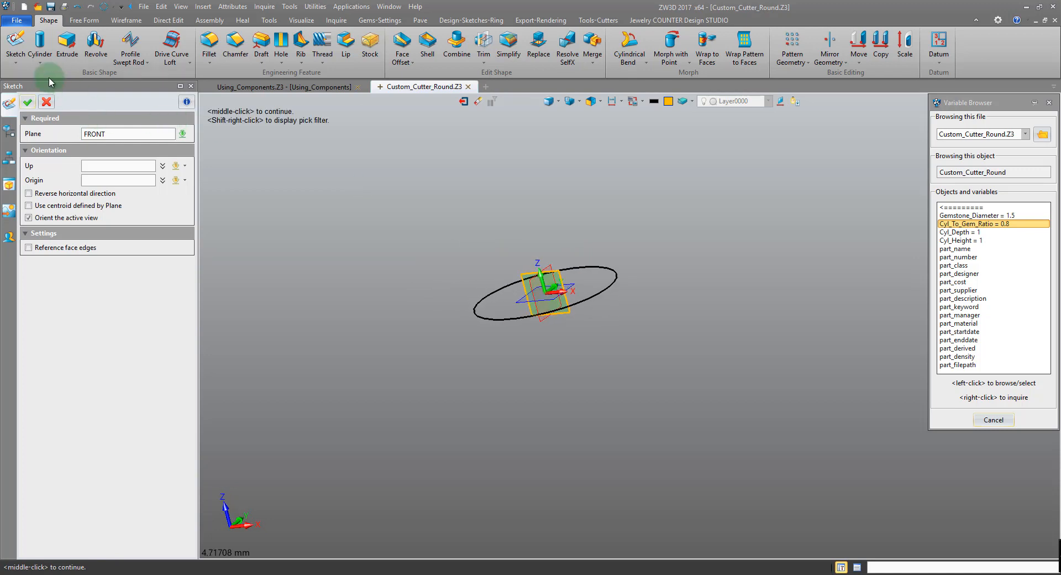
click(29, 103)
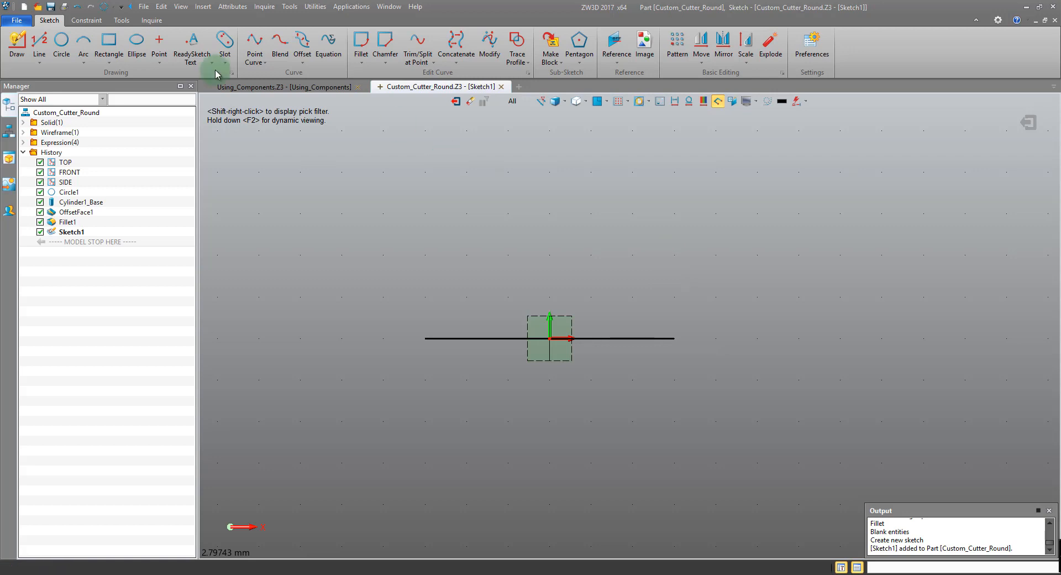
- Sketch a centre rectangle on the origin, about 0.95 mm wide and 1.60 mm high
click(103, 47)
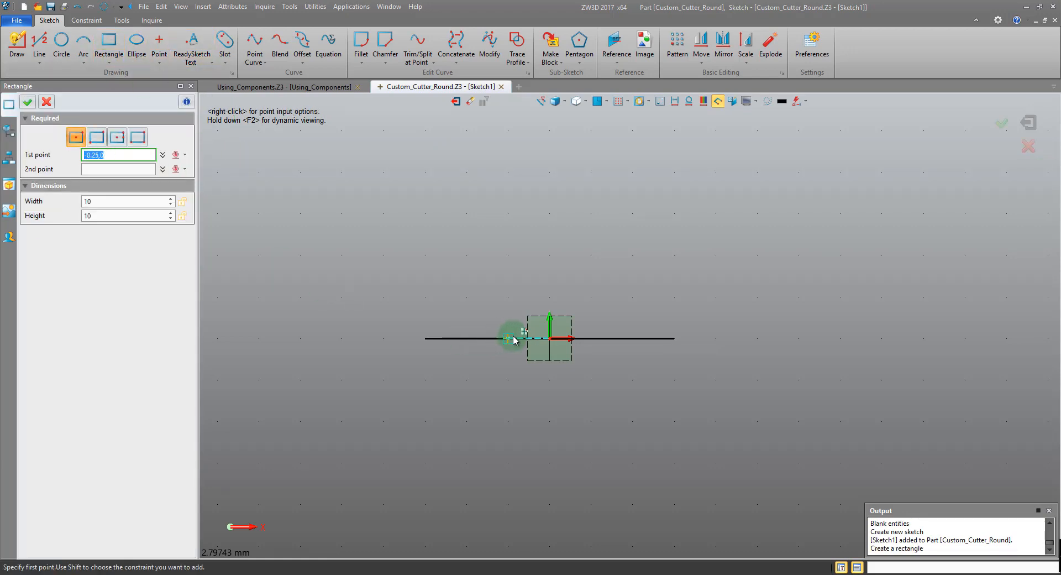
click(549, 337)
click(628, 205)
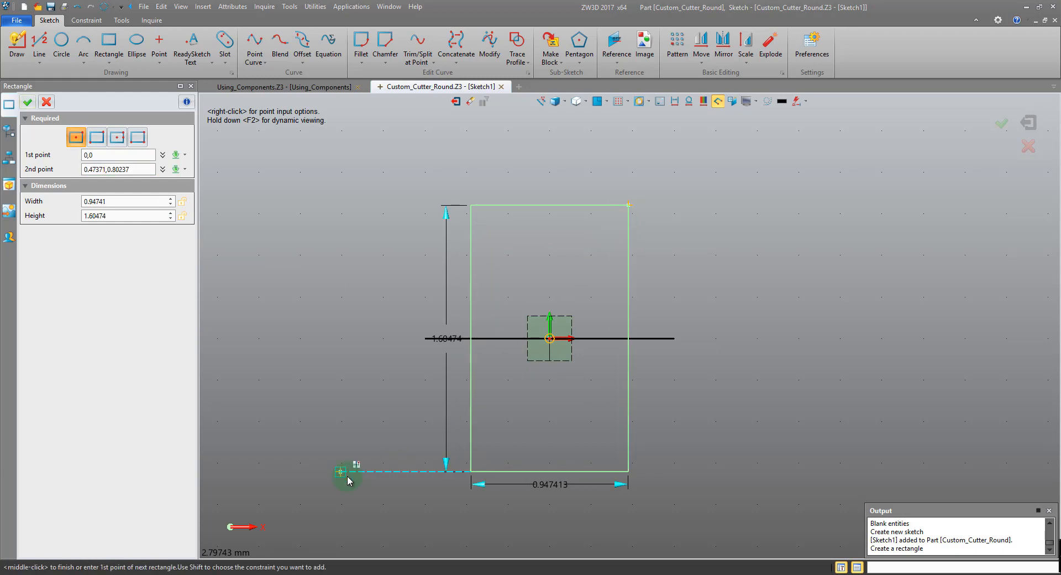
click(27, 101)
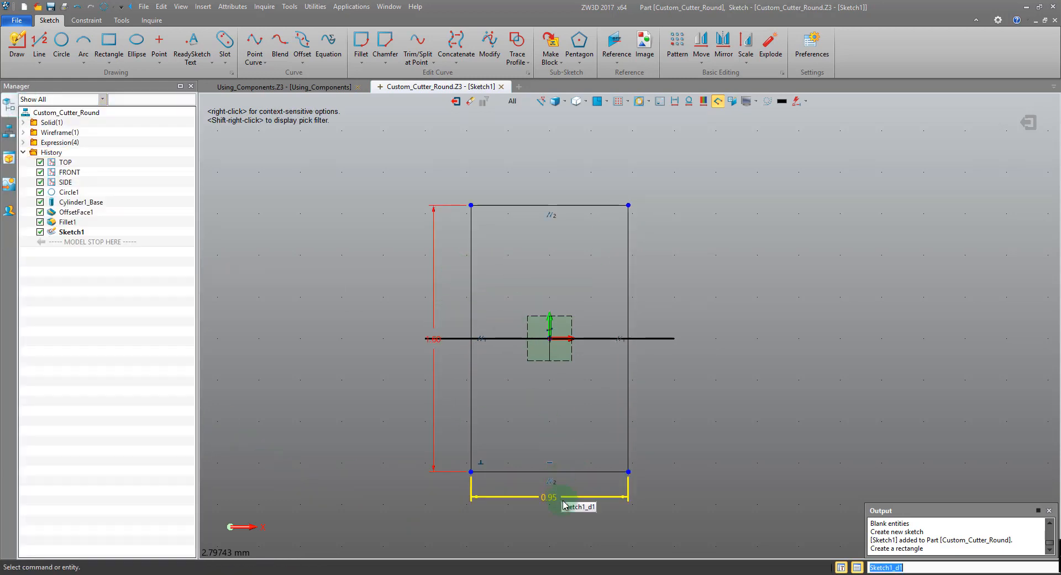
- Set the rectangle's width to about 2.10 mm and its height to about 1.85 mm
middle_drag(709, 474, 722, 438)
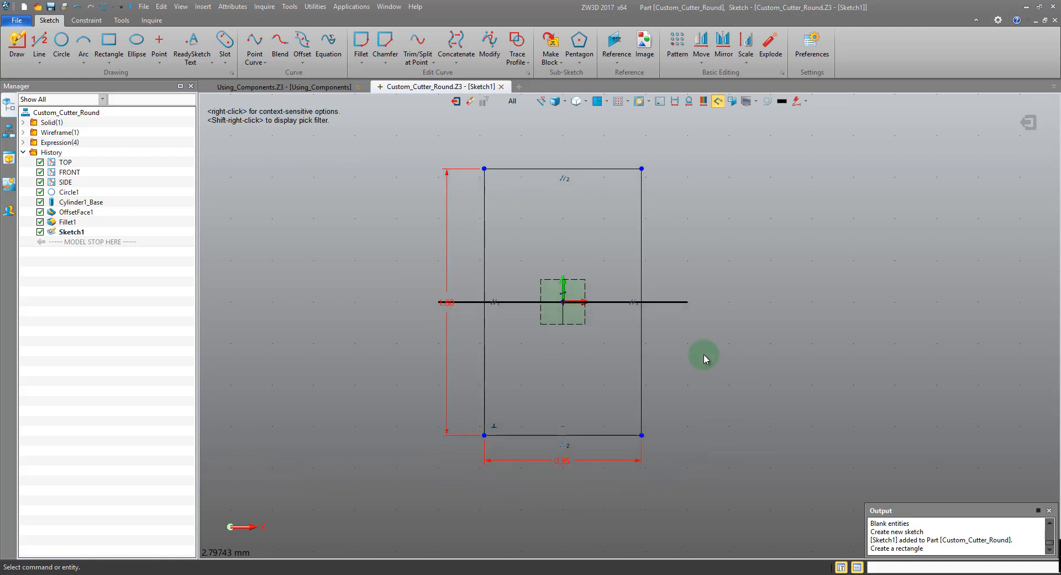
double_click(606, 461)
scroll(712, 485, up, 20)
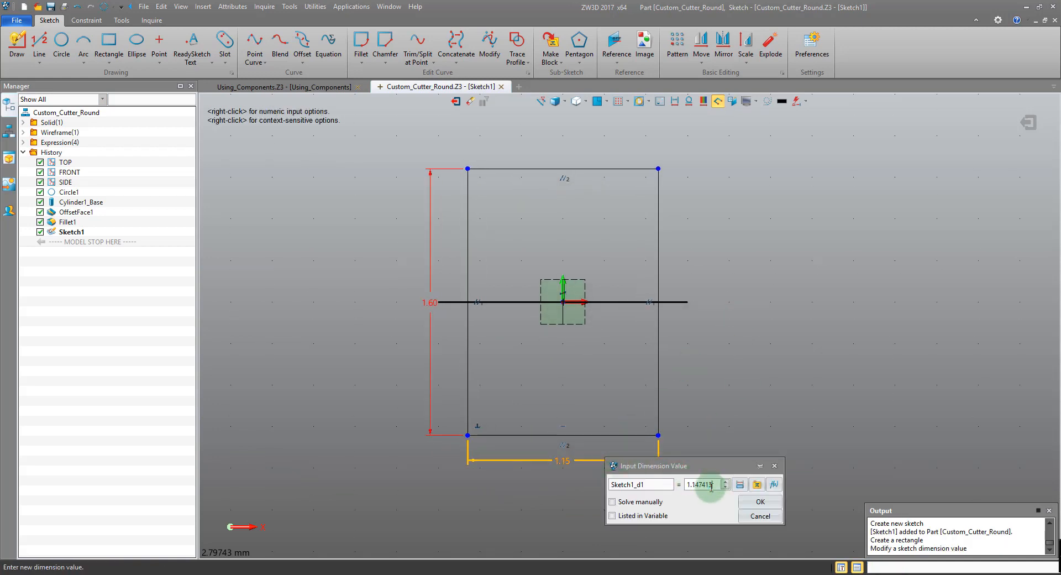
click(746, 501)
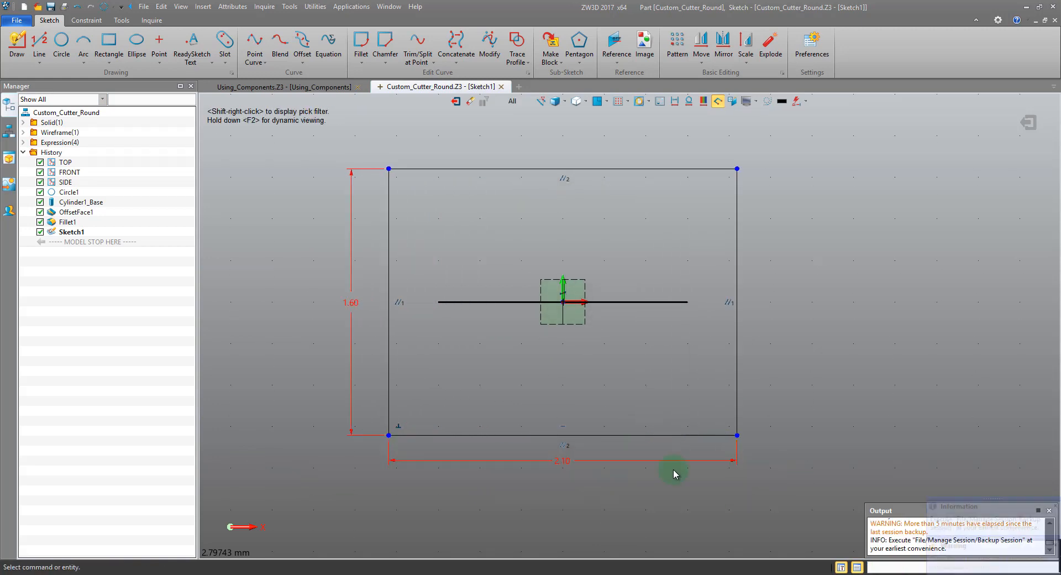
double_click(351, 356)
scroll(456, 382, up, 5)
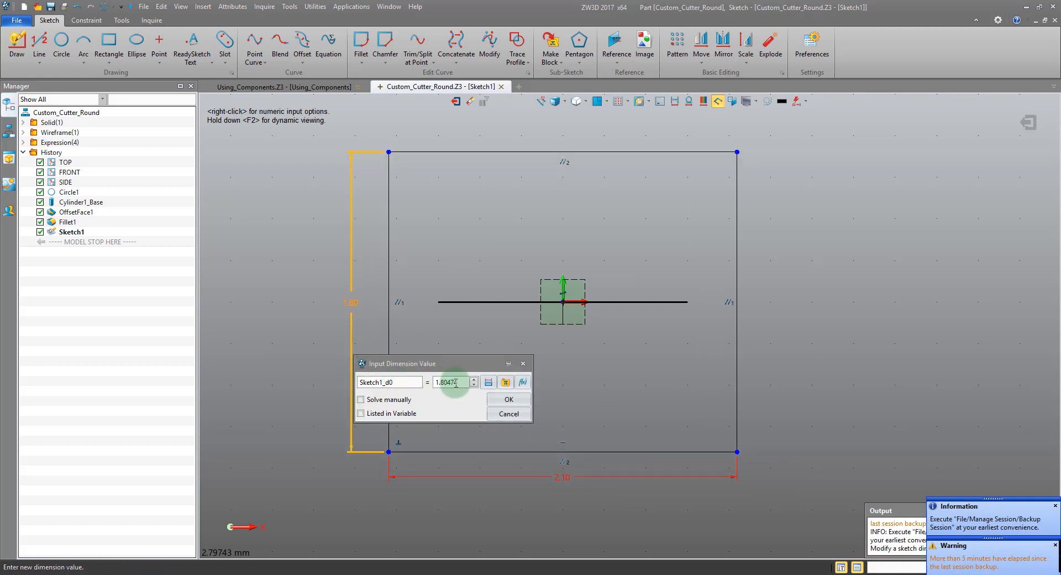
click(503, 395)
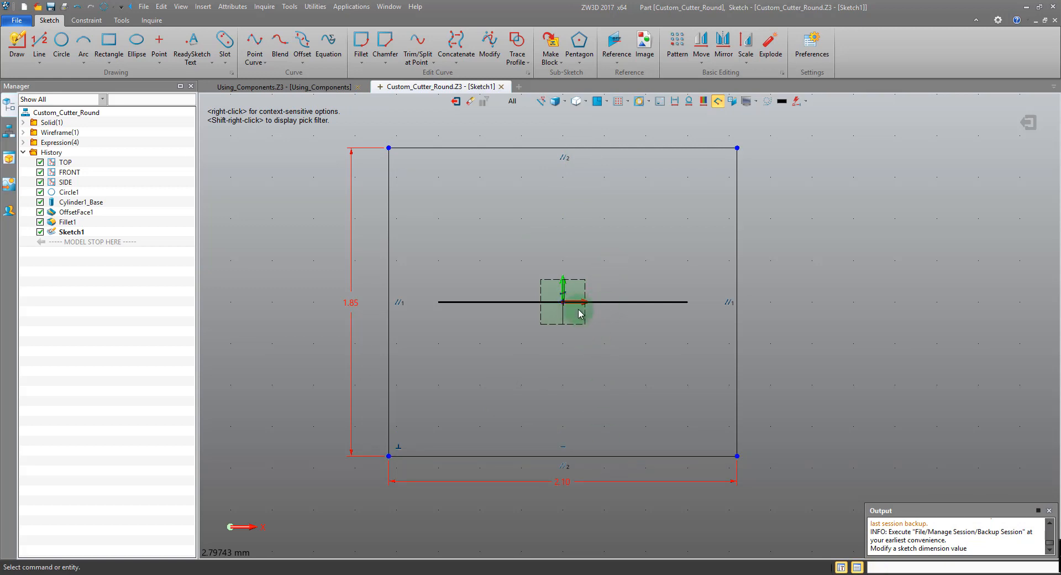
- Delete the rectangle's vertical height dimension
drag(350, 302, 371, 360)
key(Delete)
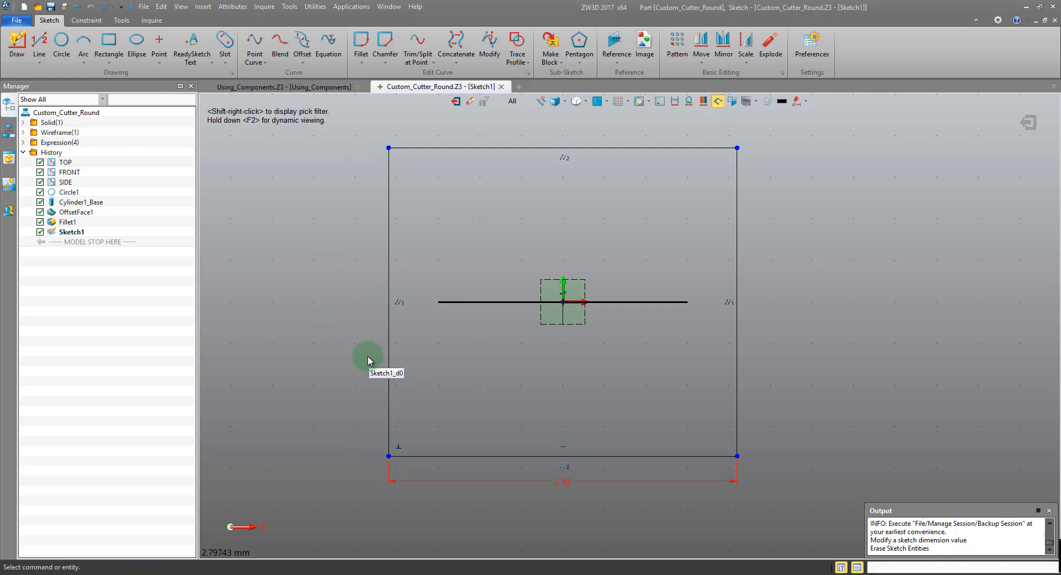
- Try varying the rectangle's width down to about 1.85 mm, and cancel the dimension change
click(563, 293)
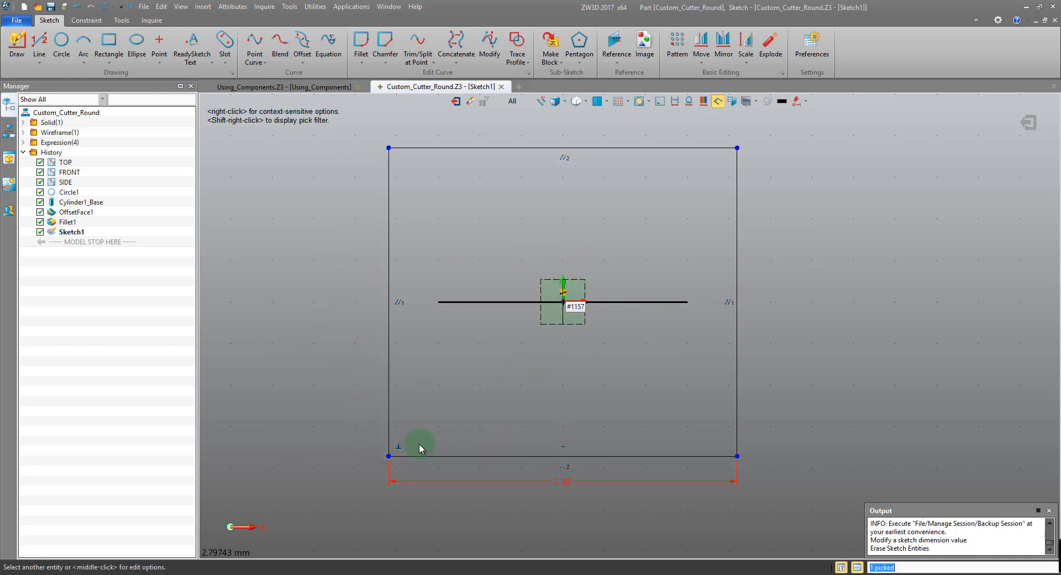
double_click(562, 481)
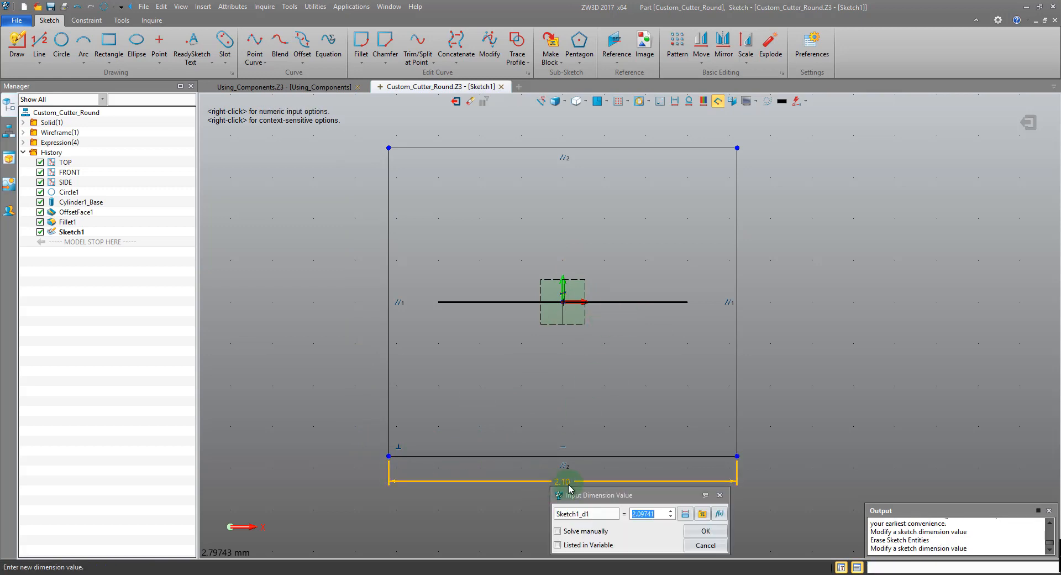
scroll(651, 513, down, 5)
scroll(651, 514, up, 6)
scroll(651, 514, down, 6)
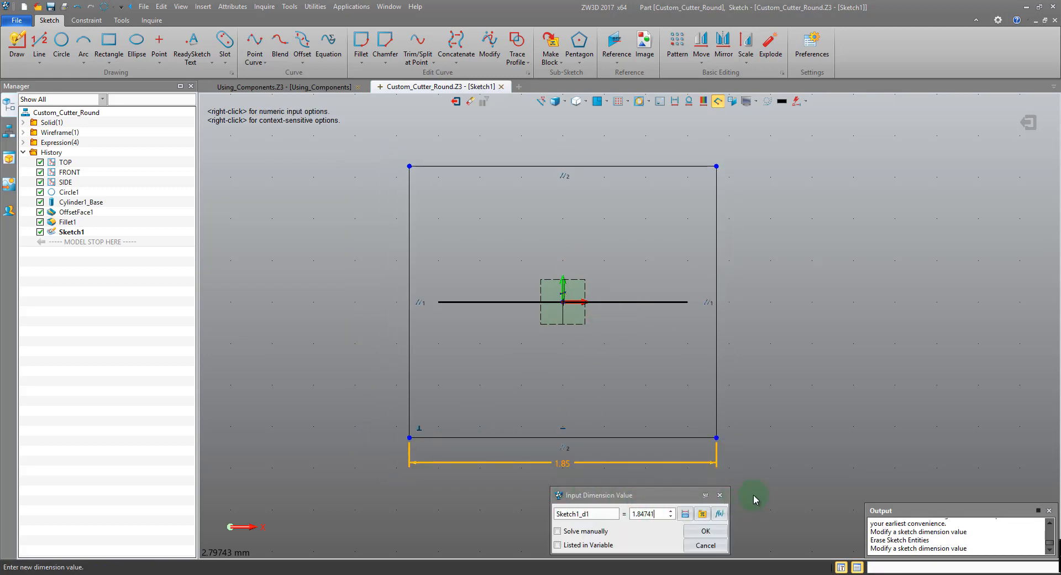
click(720, 495)
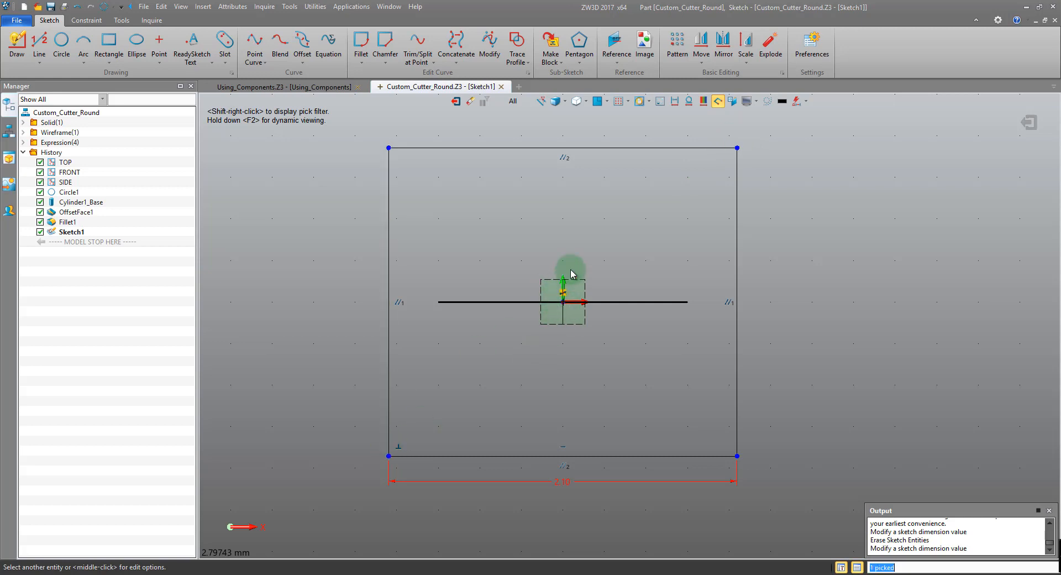
- Delete the constraint that keeps the rectangle centred on the origin
key(Escape)
click(566, 286)
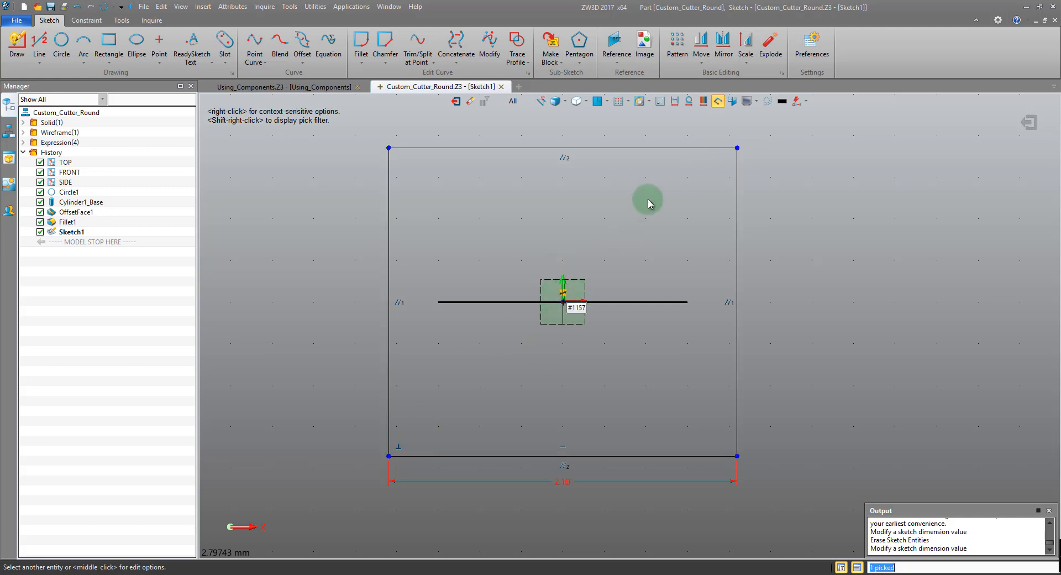
key(Delete)
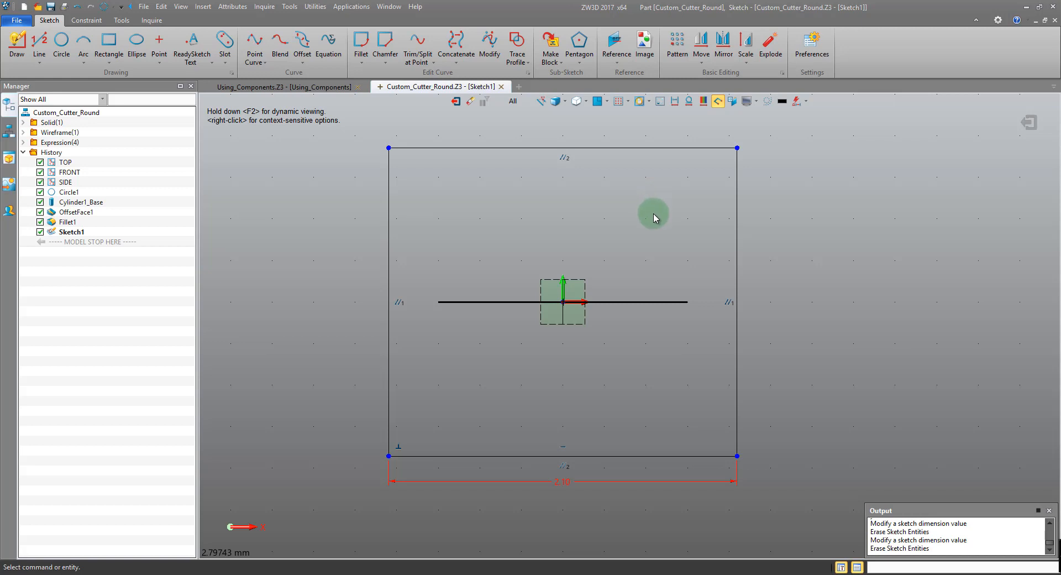
- Test the uncentred rectangle by reducing its width to about 1.85 mm, and cancel the change
double_click(592, 483)
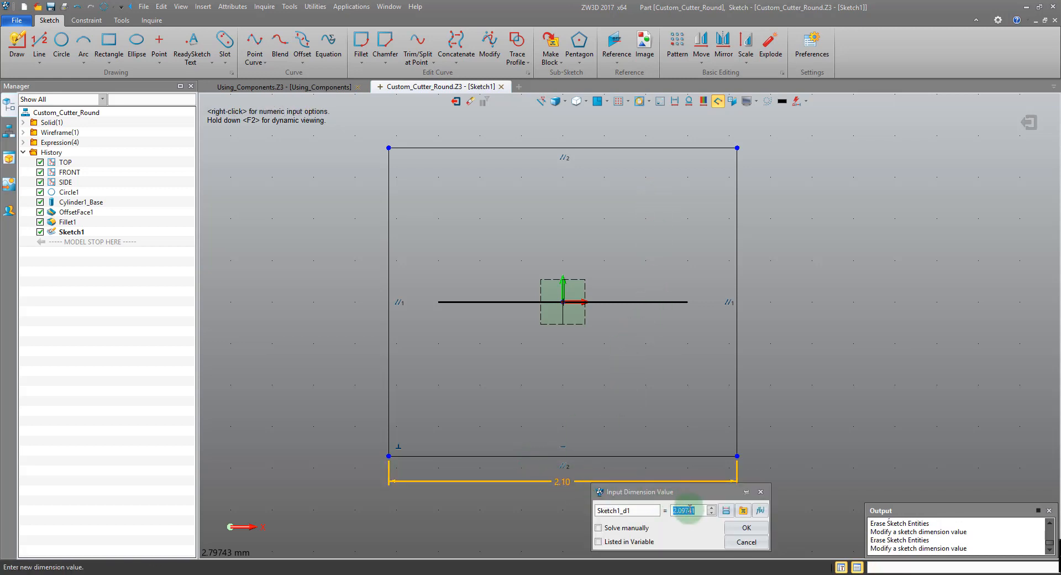
scroll(691, 509, down, 2)
scroll(693, 516, up, 2)
scroll(693, 516, down, 4)
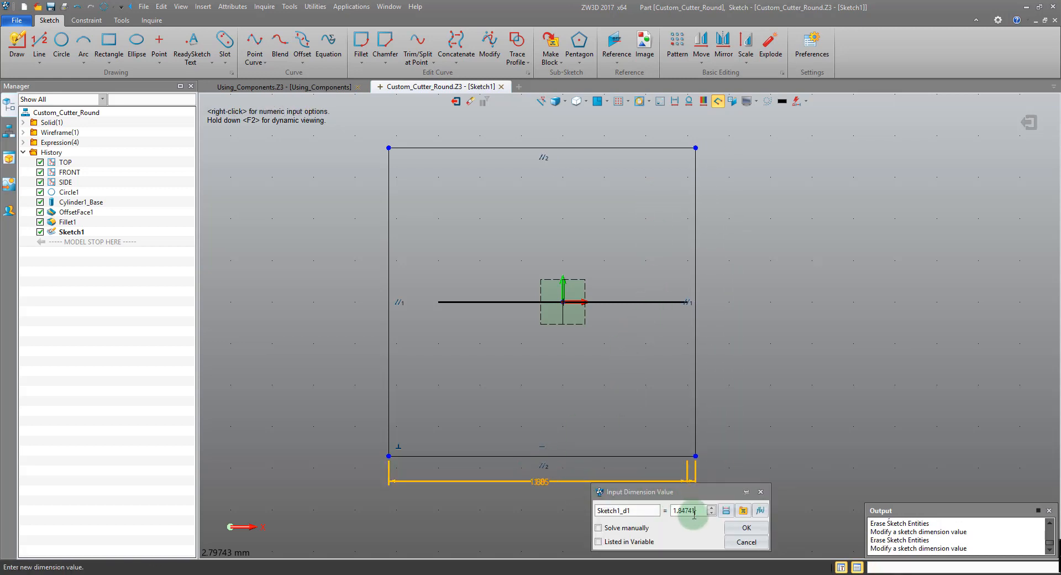
click(745, 541)
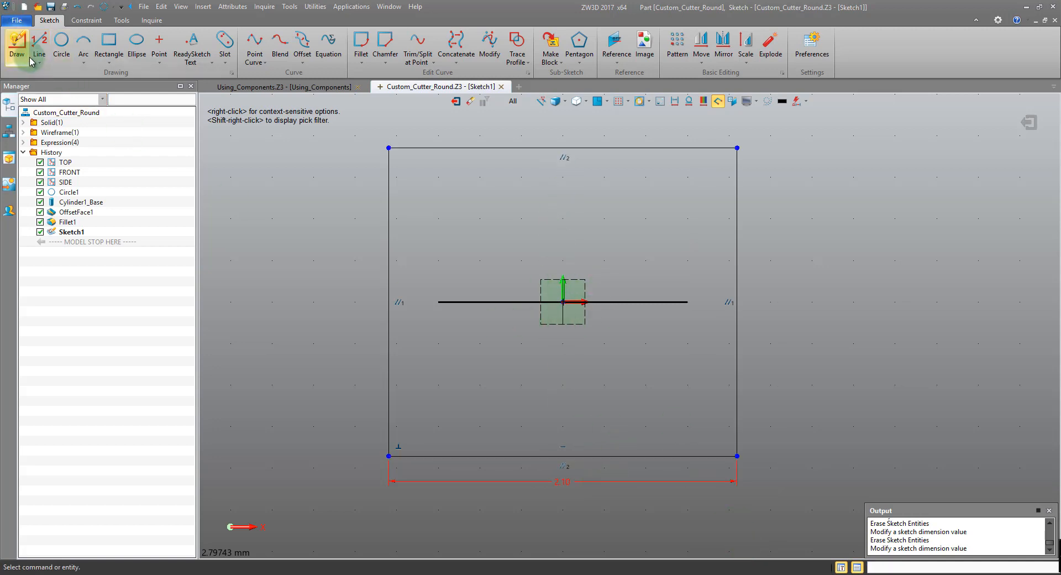
- Draw two vertical lines, each about 0.93 mm long, from the origin to the midpoints of the rectangle's upper and lower edges
click(42, 42)
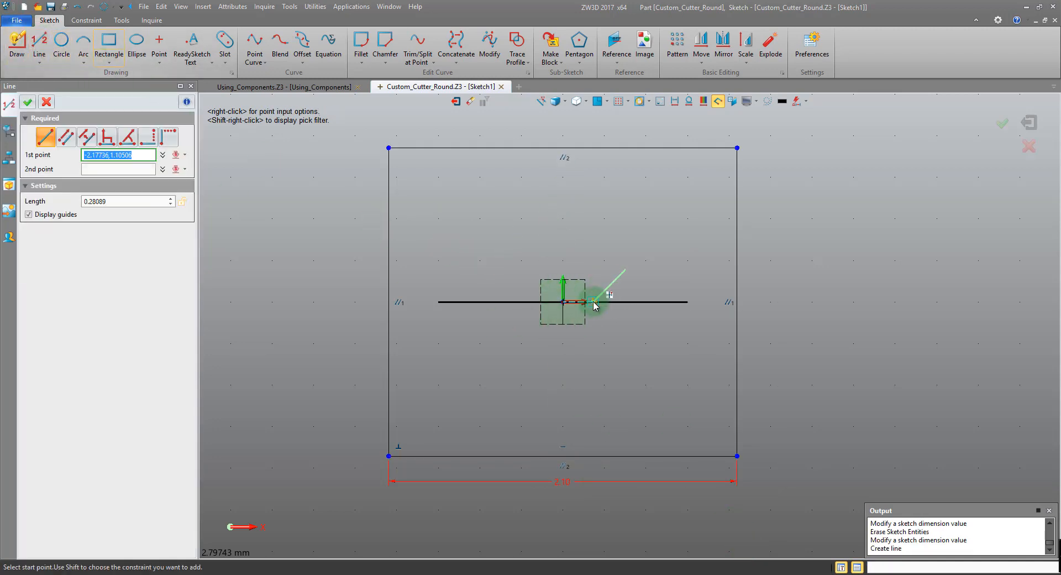
click(563, 301)
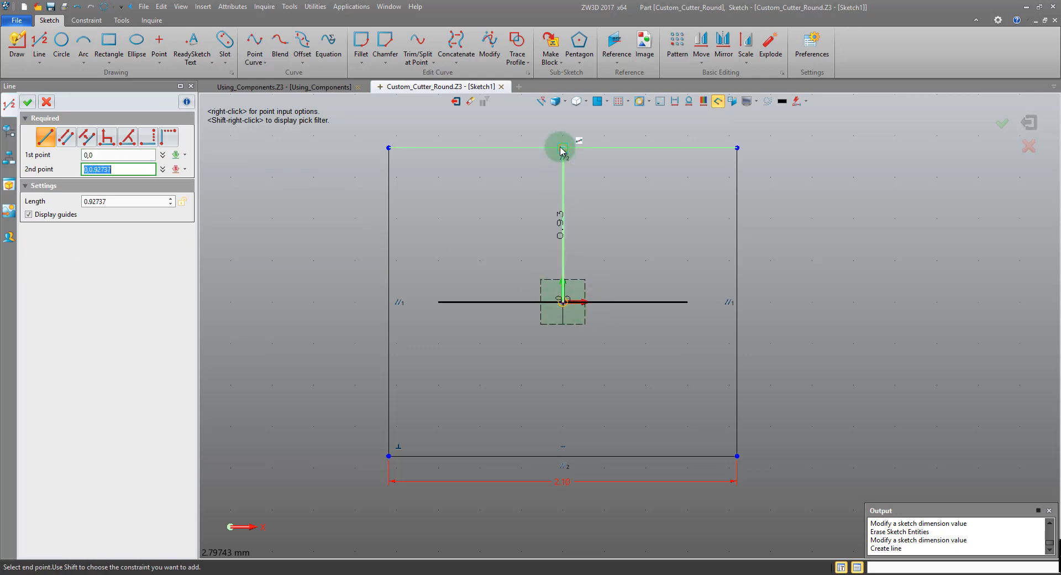
click(562, 147)
middle_click(597, 229)
middle_click(603, 238)
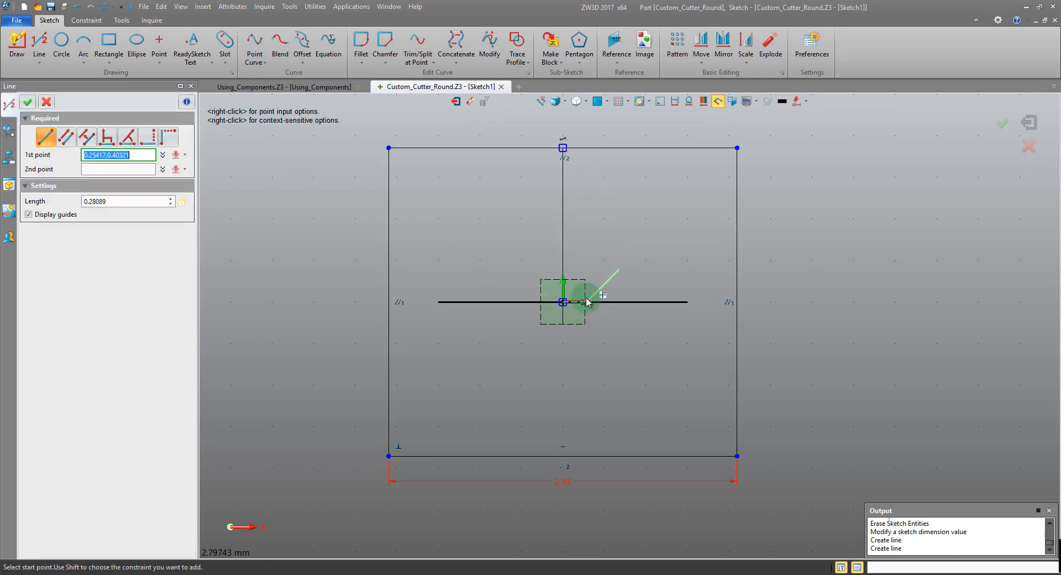
click(563, 301)
click(563, 456)
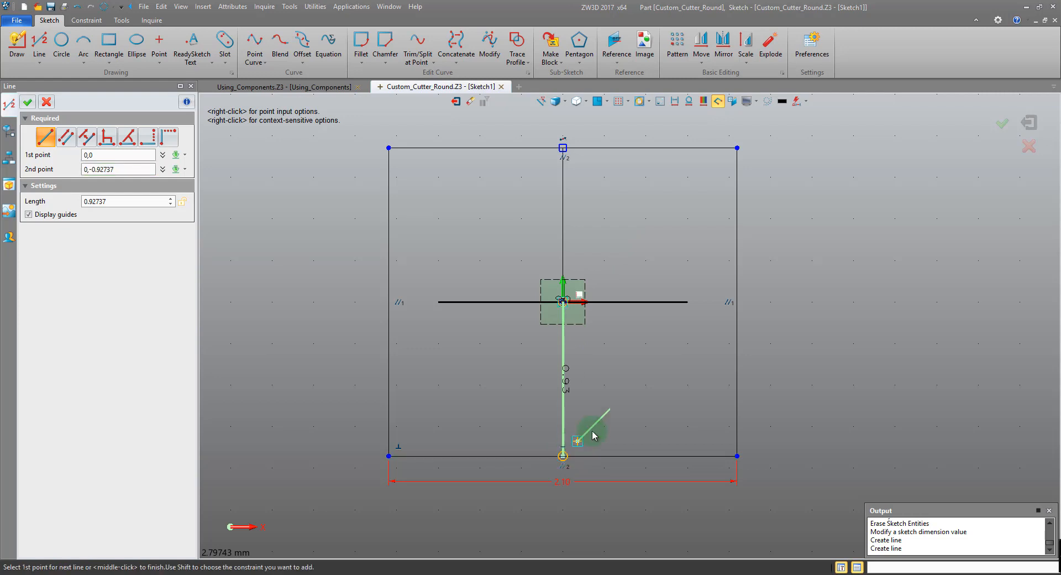
middle_click(645, 393)
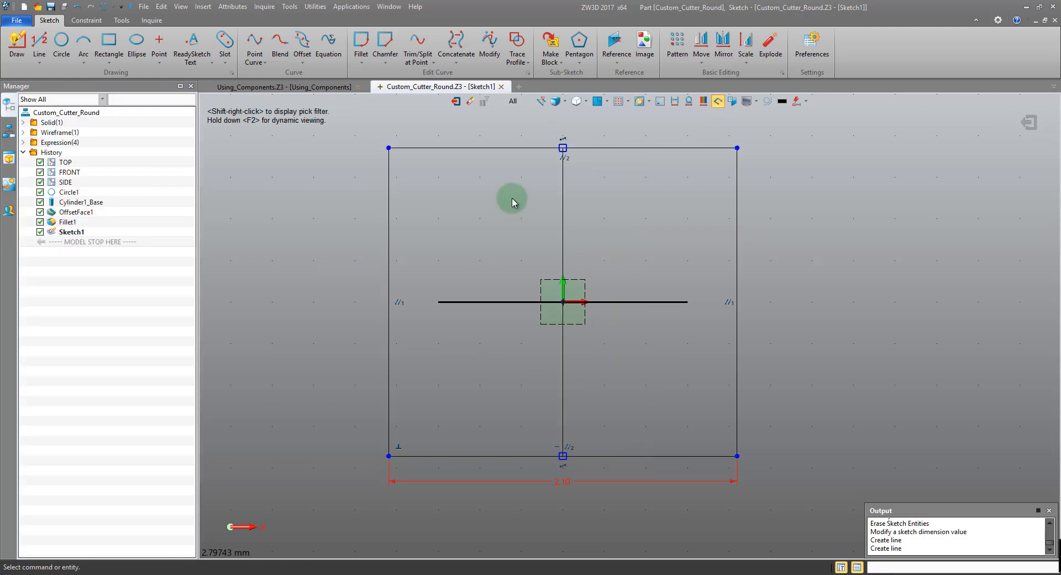
- Convert the two vertical centre lines into construction lines
click(561, 200)
right_click(659, 209)
click(667, 196)
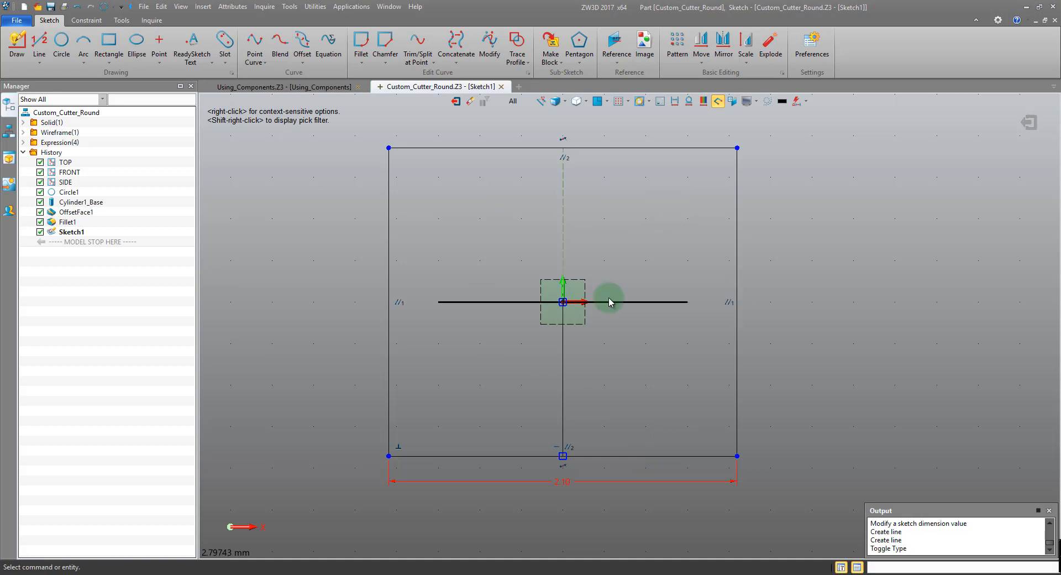
right_click(622, 346)
click(636, 354)
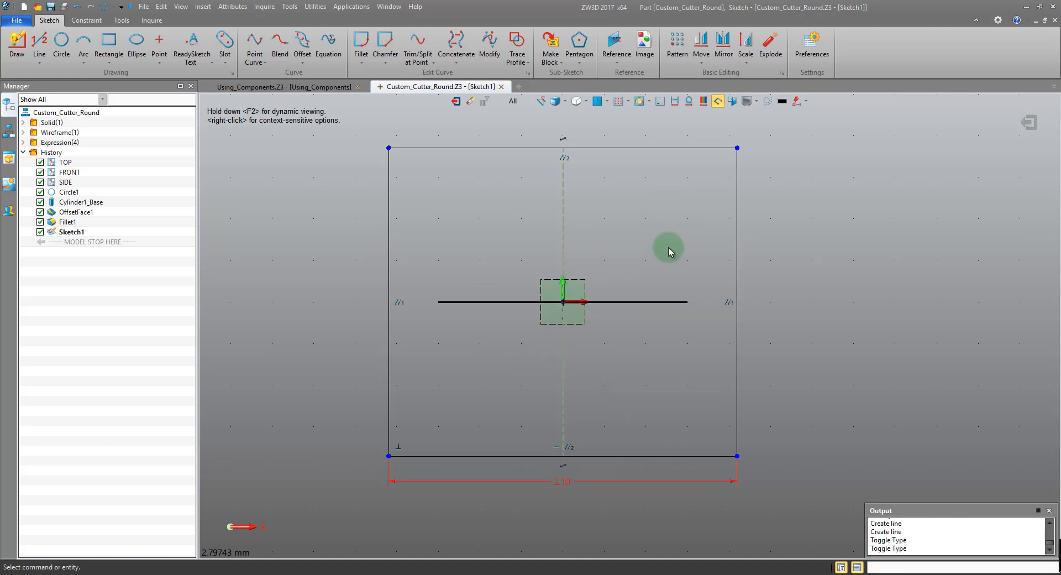
- Dimension the lengths of the upper and lower construction lines, placing both dimensions beside the rectangle
right_click(666, 226)
click(689, 203)
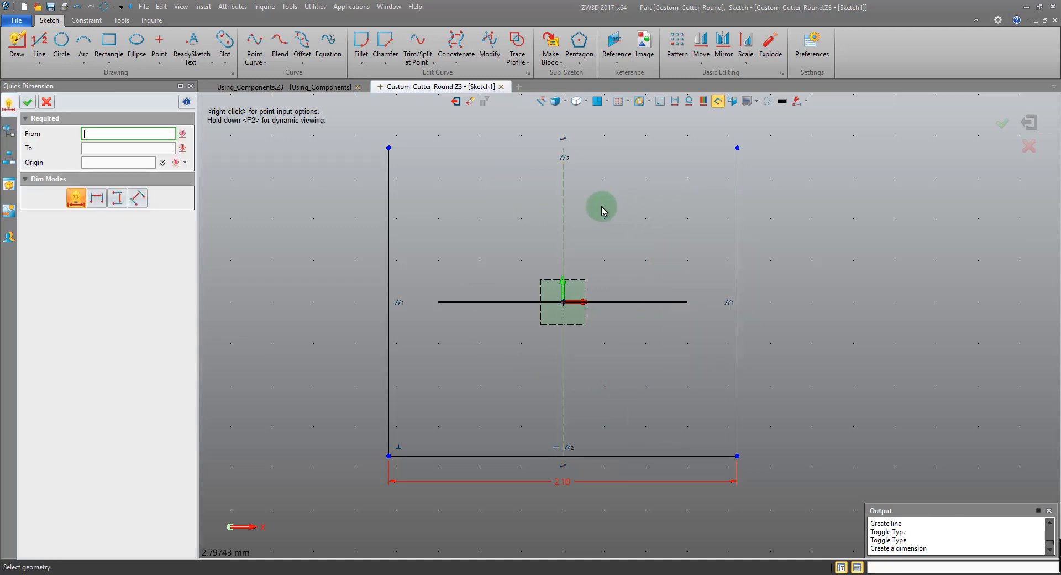
click(563, 214)
click(784, 212)
click(948, 246)
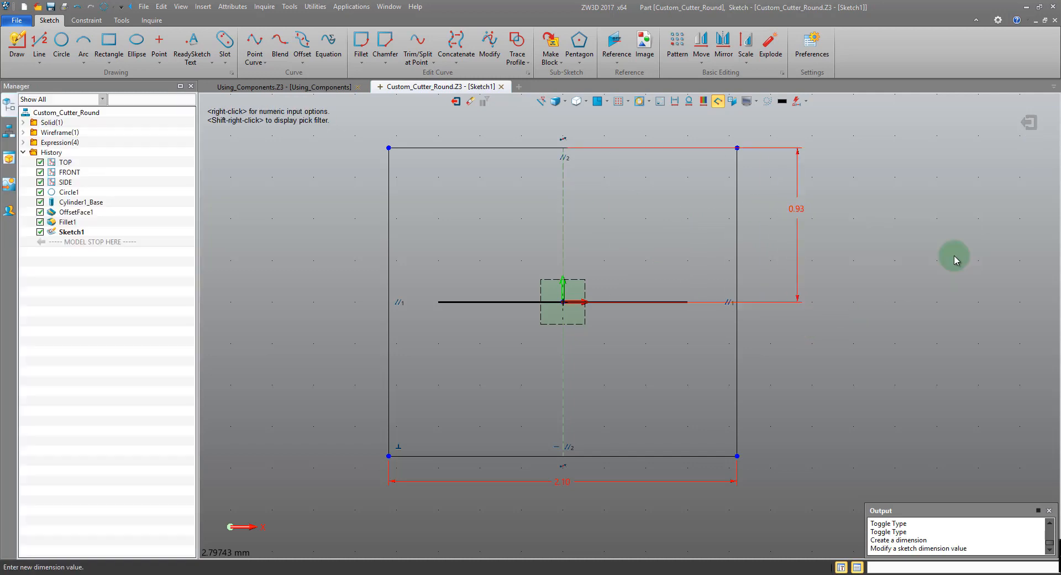
click(578, 366)
click(796, 369)
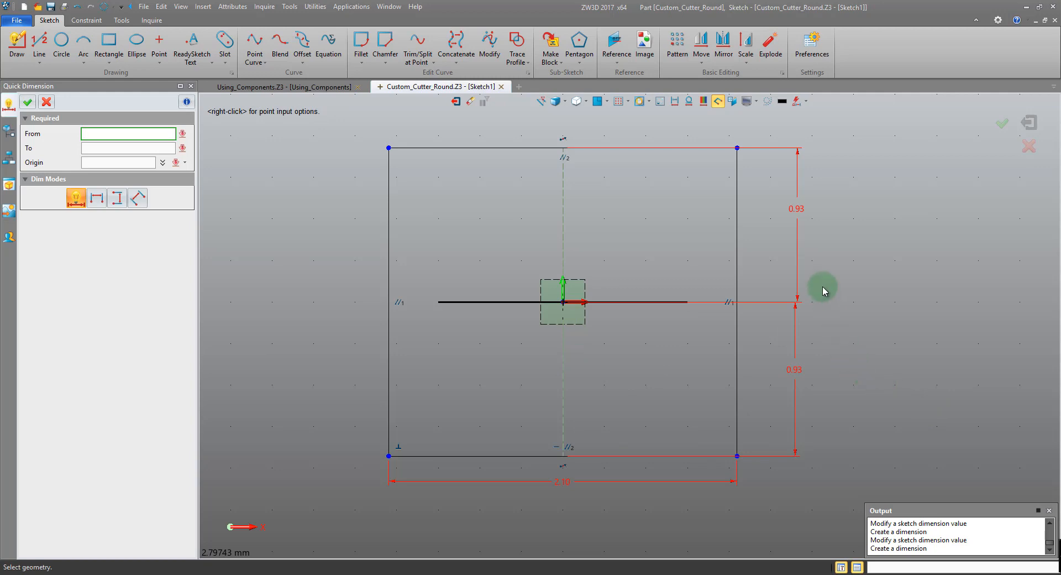
click(46, 101)
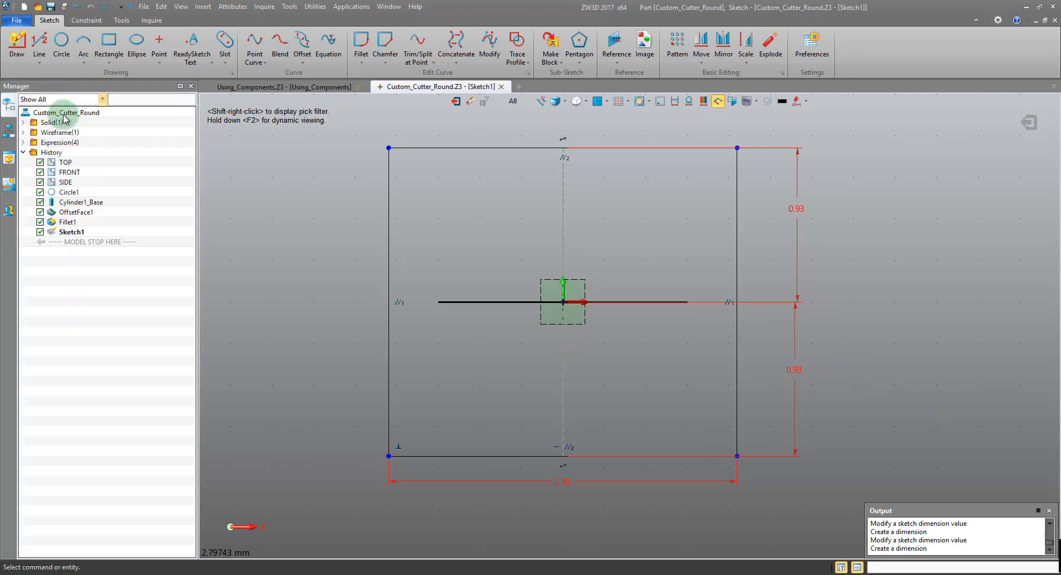
- Try reducing the rectangle's width to about 1.40 mm with the construction lines in place, and cancel the change
double_click(666, 485)
scroll(776, 511, down, 1)
scroll(776, 509, down, 13)
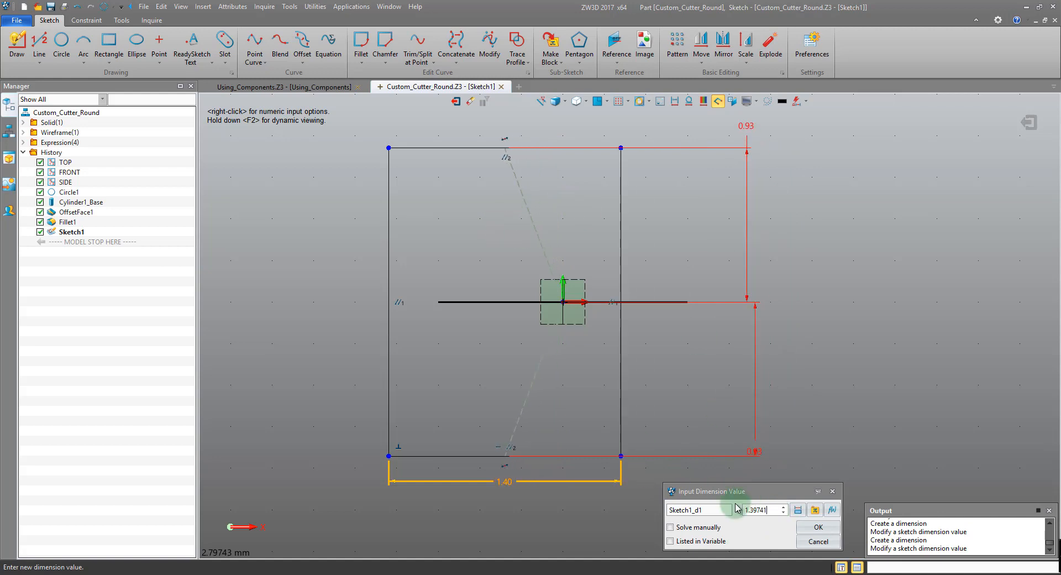
click(814, 542)
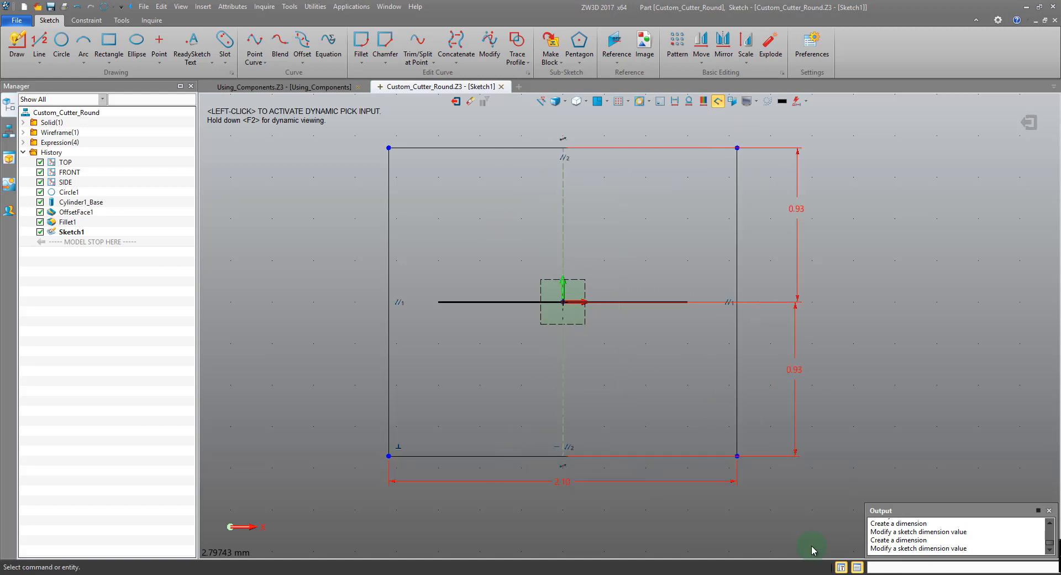
- Add vertical constraints to the upper and lower construction lines
click(86, 20)
click(92, 47)
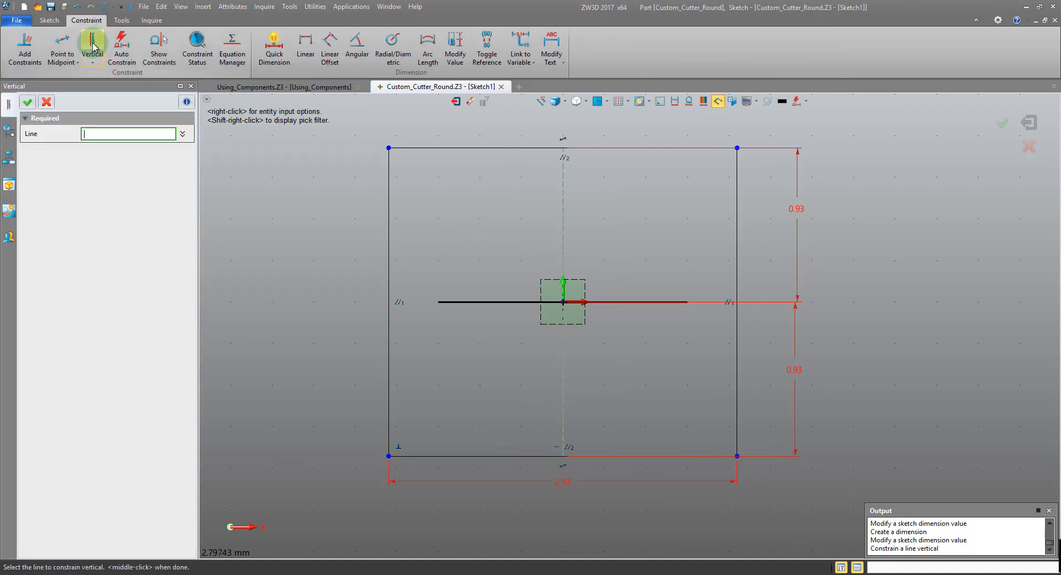
click(562, 231)
click(564, 375)
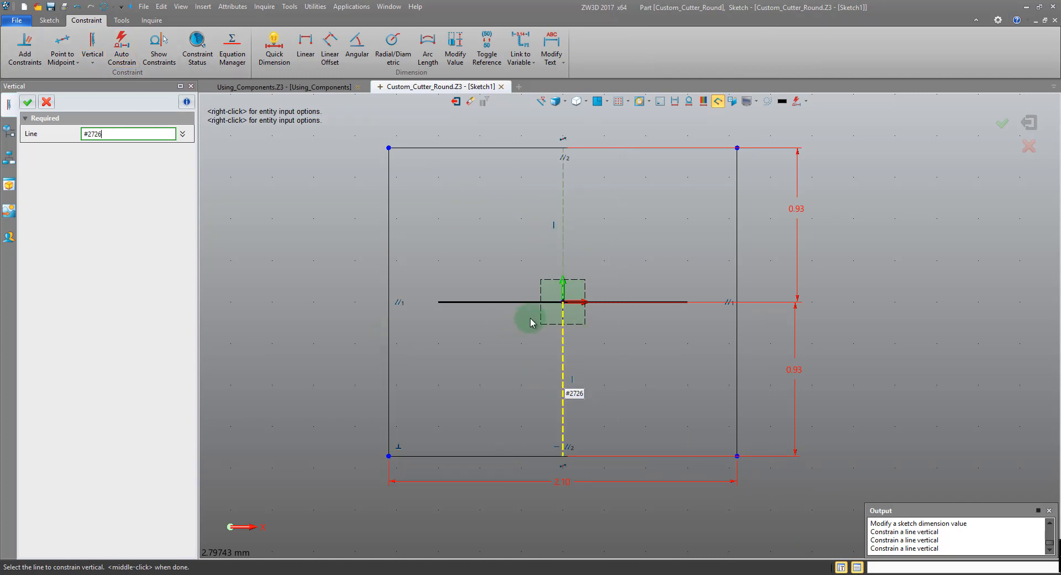
click(562, 383)
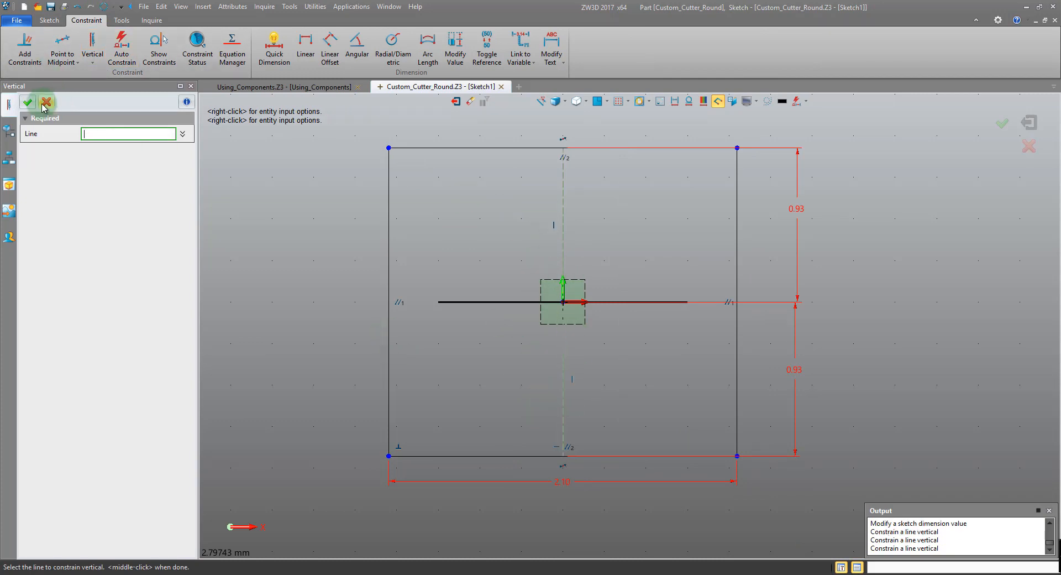
click(44, 103)
- Test the vertically constrained sketch by trying a smaller rectangle width, and cancel the change
double_click(629, 482)
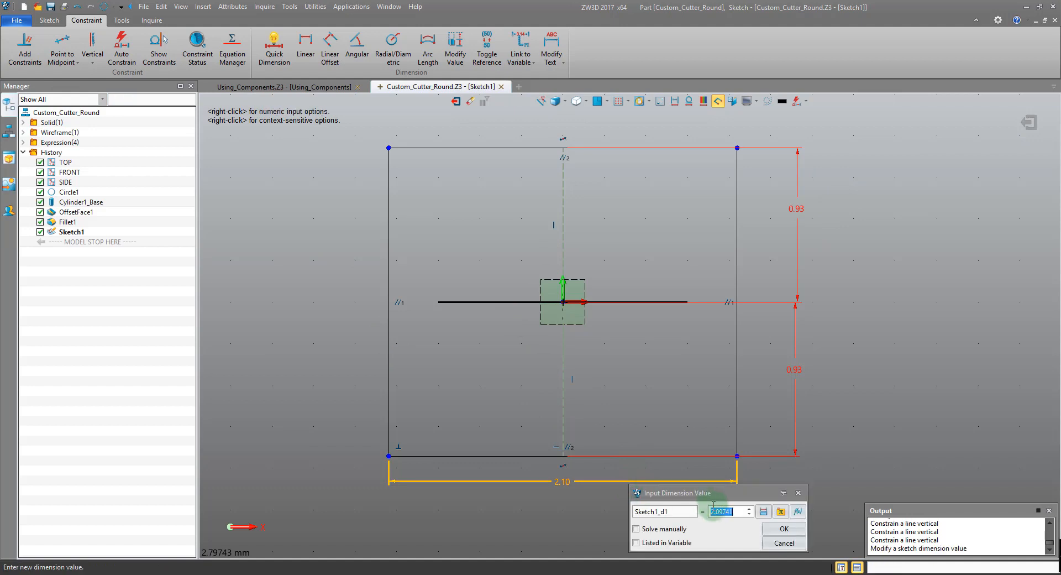
scroll(733, 511, down, 1)
scroll(732, 511, down, 2)
click(784, 543)
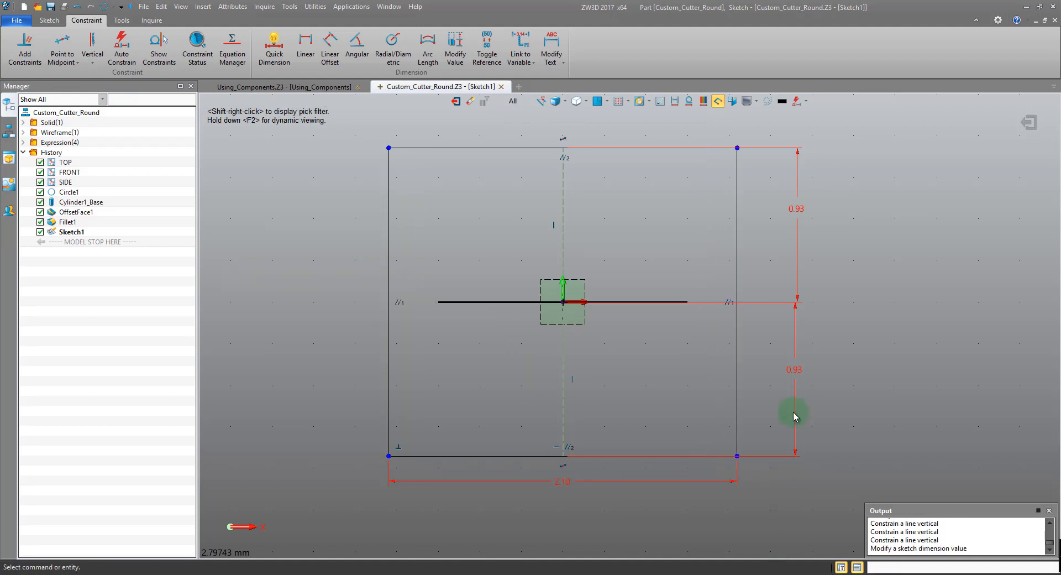
- Keep the upper construction line's dimension and set the lower construction line's length to about 1.03 mm
double_click(797, 269)
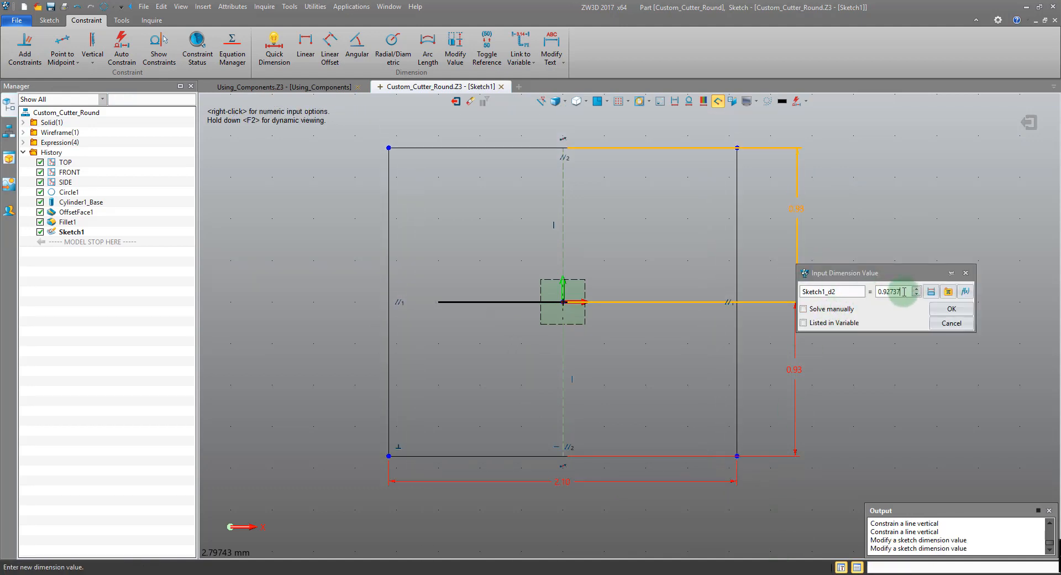
click(951, 308)
double_click(796, 382)
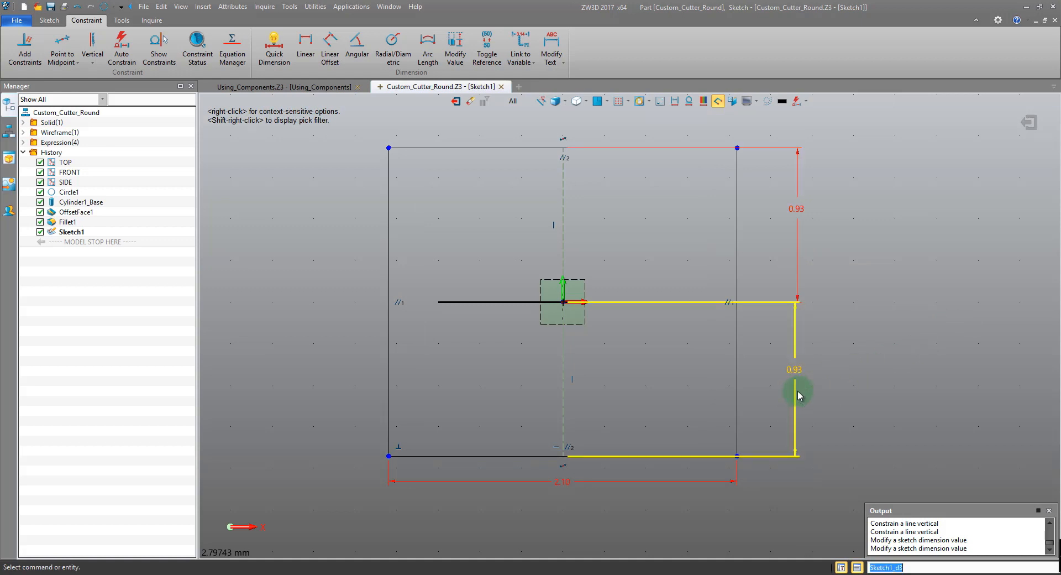
scroll(892, 418, up, 5)
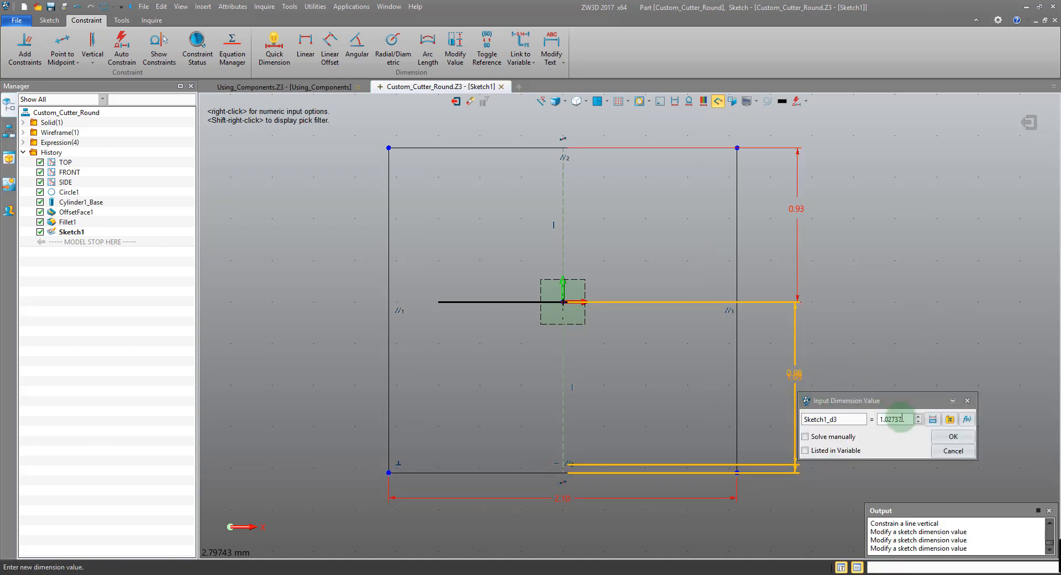
click(951, 436)
scroll(823, 215, down, 3)
middle_drag(823, 215, 746, 260)
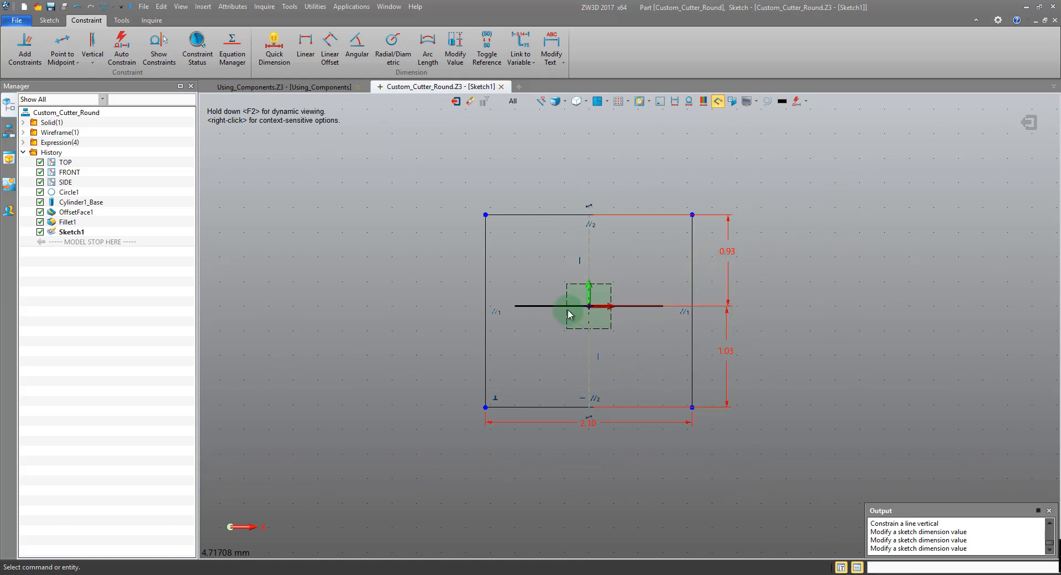
- Add a constant number variable named Side1_To_Gem_Ratio with the expression 0.5 to the sketch's Equation Manager
click(202, 6)
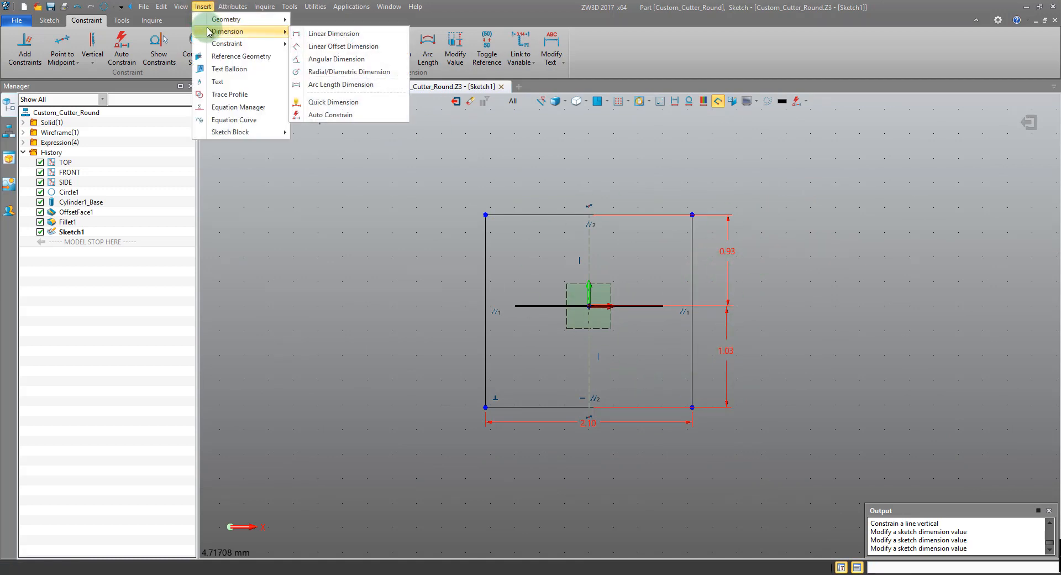
click(232, 107)
mouse_move(476, 130)
mouse_down()
mouse_move(296, 83)
mouse_move(354, 97)
mouse_move(514, 84)
mouse_move(432, 115)
mouse_move(432, 106)
mouse_up()
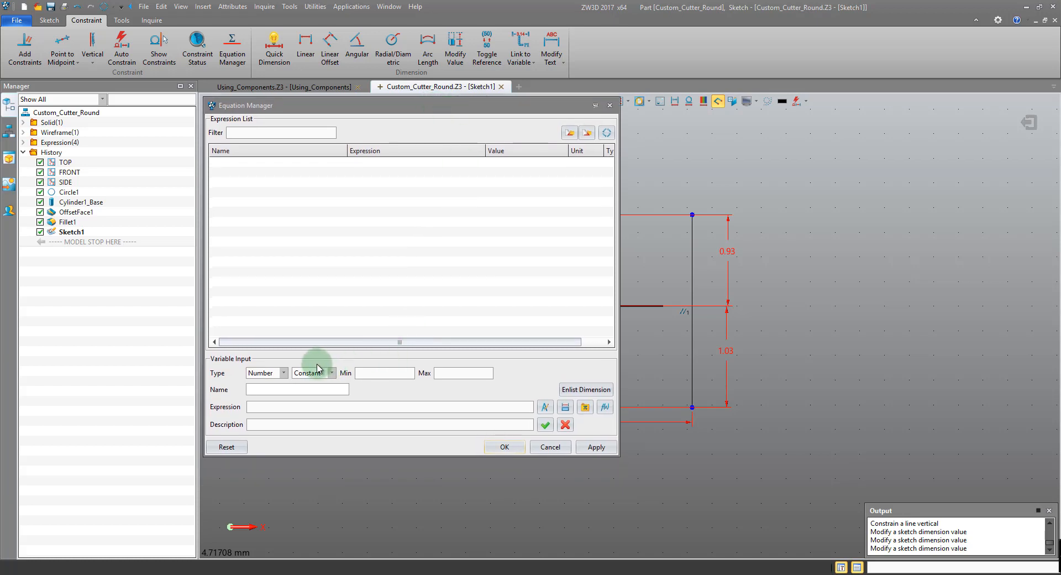
click(310, 387)
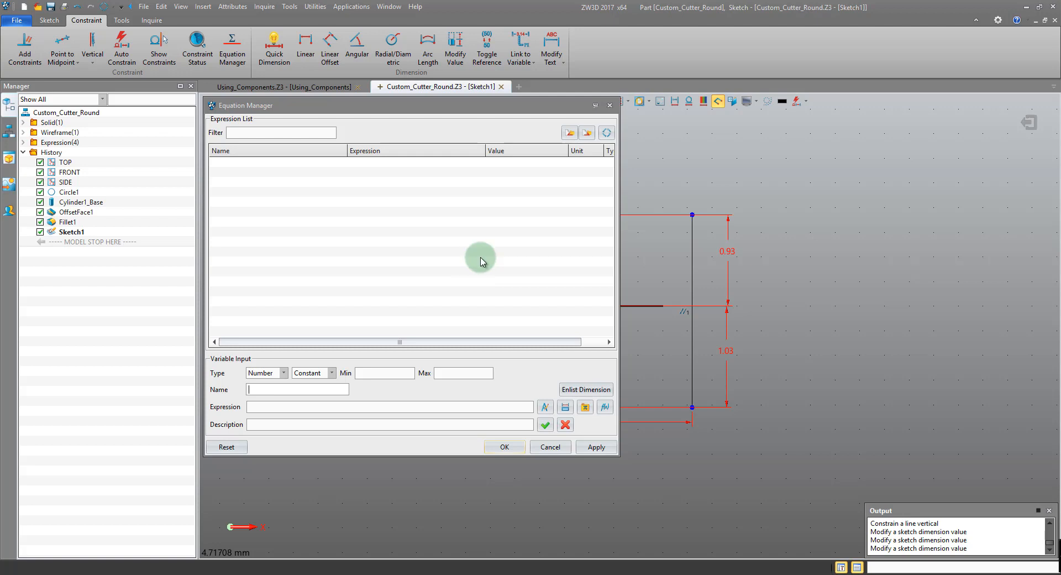
drag(373, 102, 208, 75)
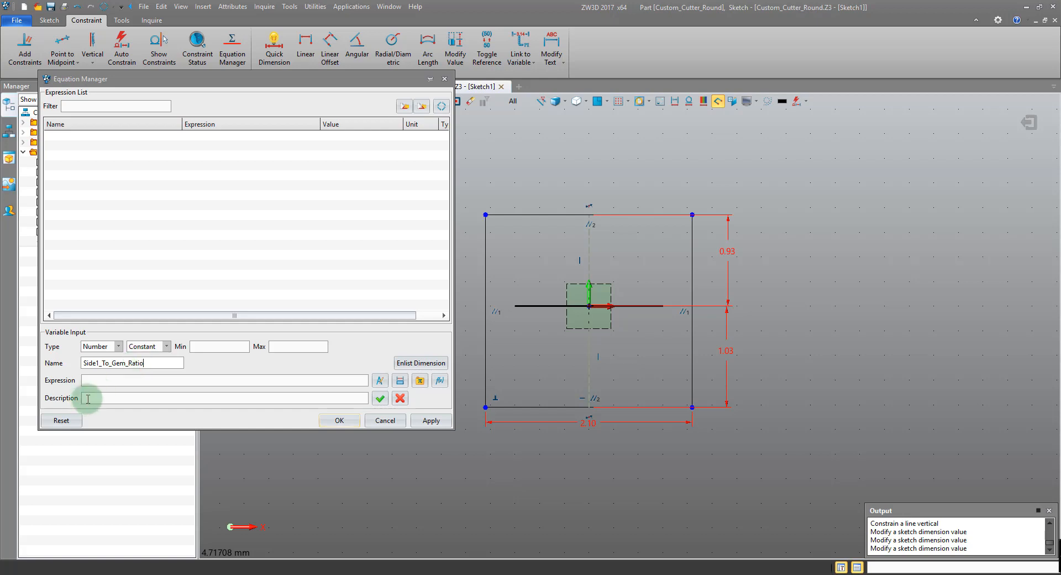
click(113, 379)
click(380, 398)
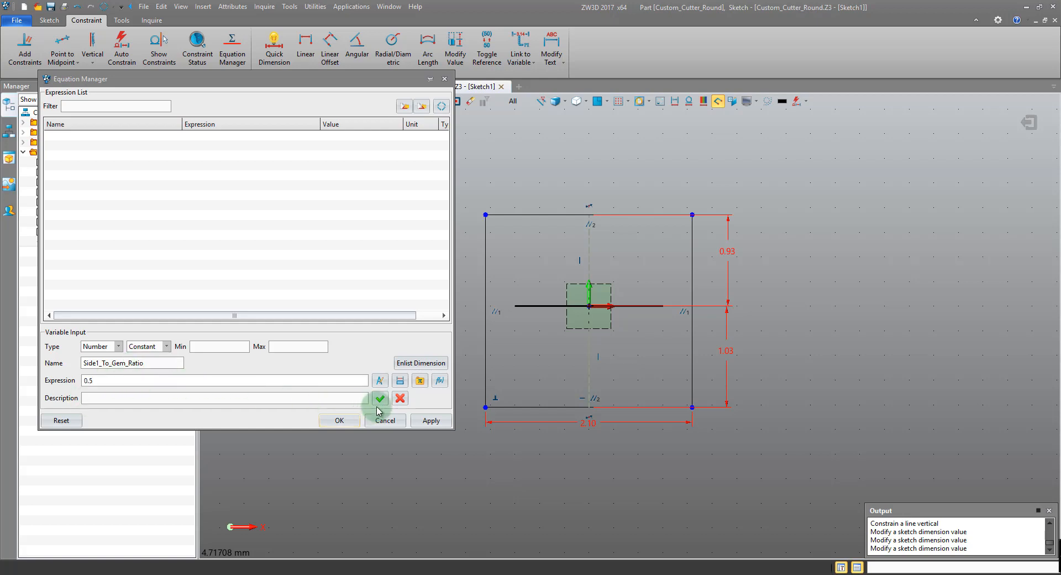
- Add a constant number variable named Side1_Height with the expression 1
click(148, 362)
text(Side1_)
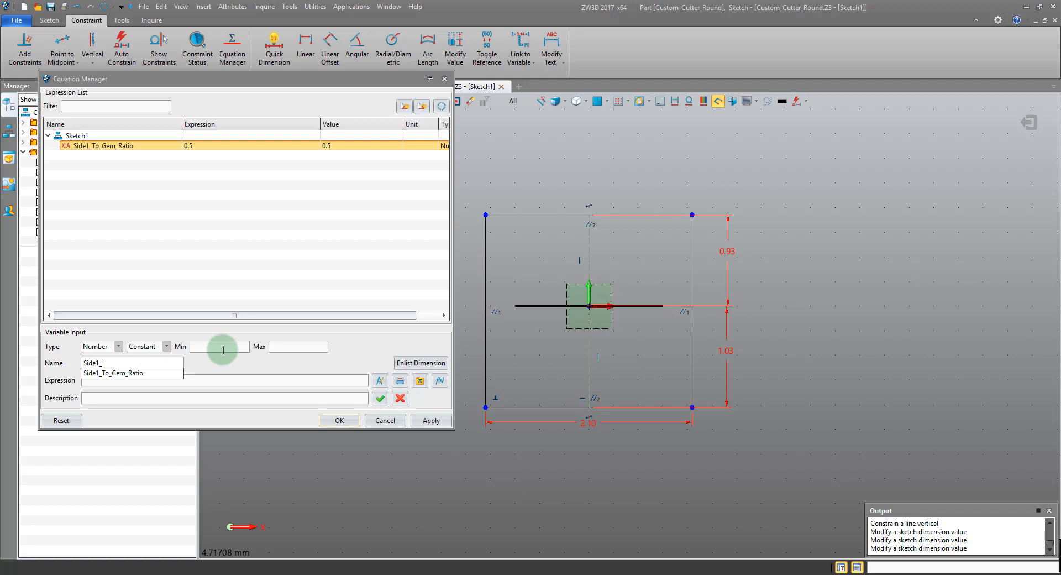
text(Height)
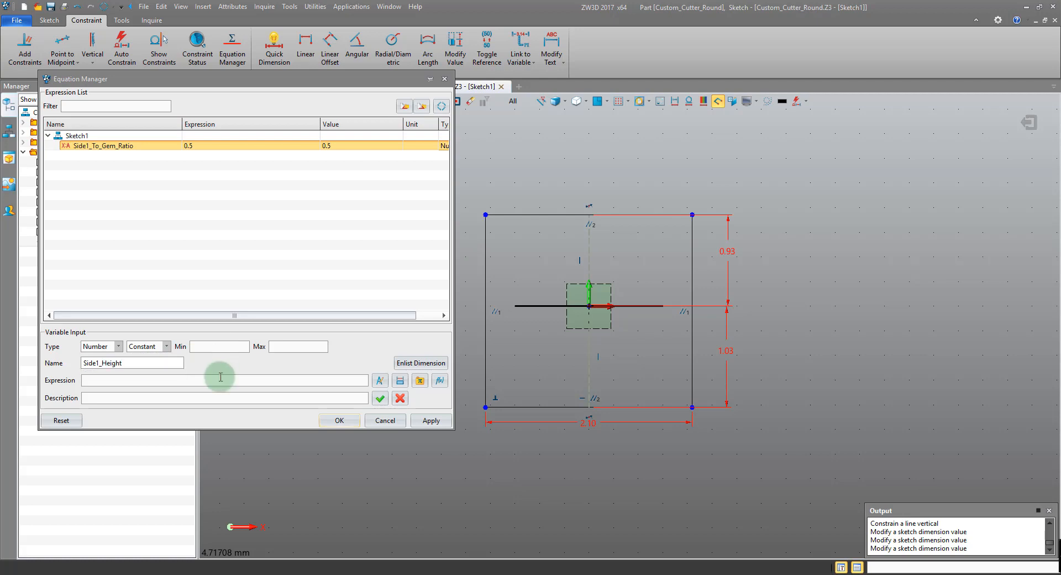
text(1)
click(380, 398)
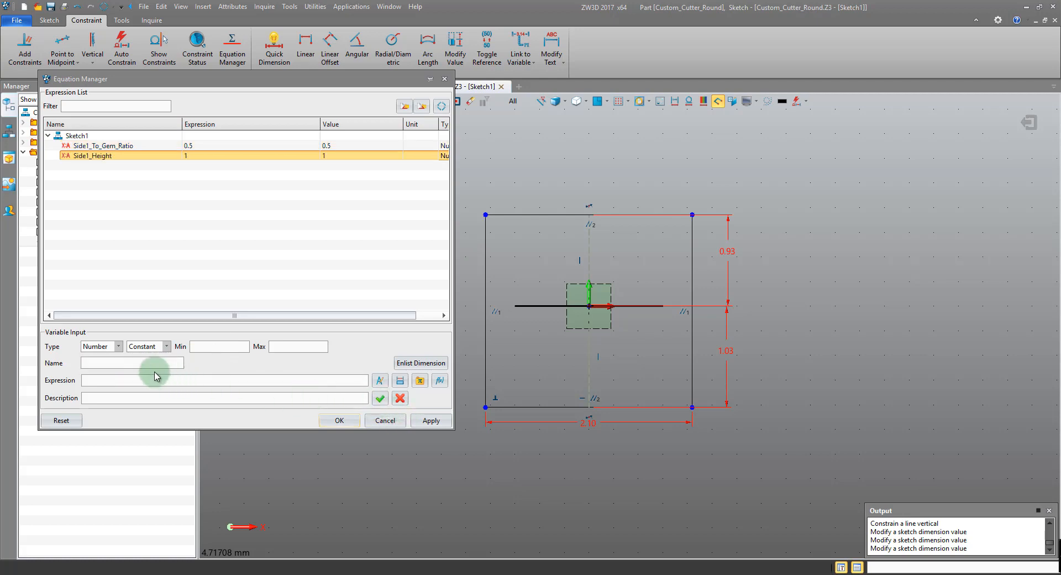
- Add a constant number variable named Side1_Depth with the expression 0.4
click(153, 366)
text(Side1_Depth)
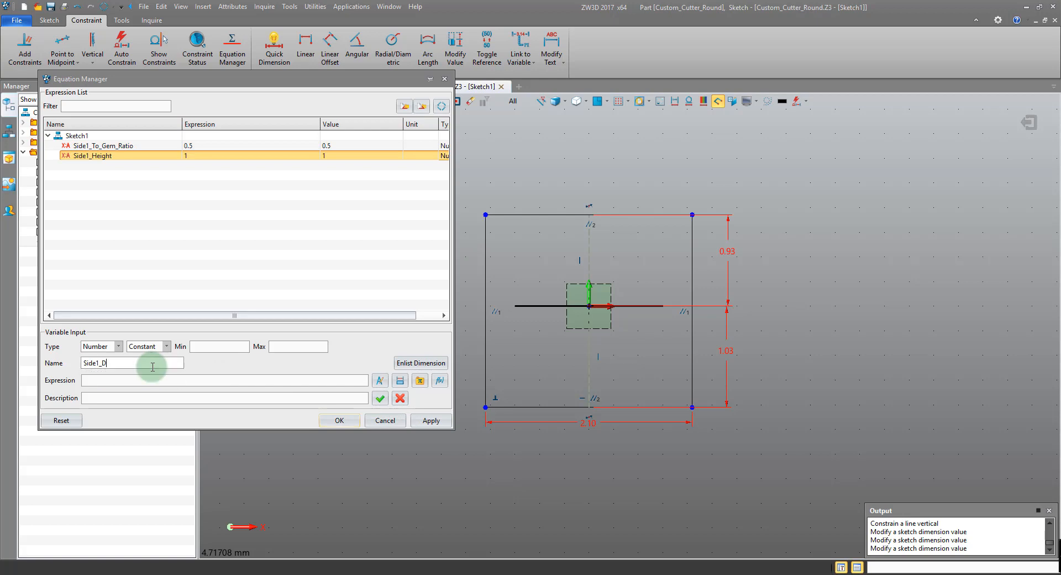
click(130, 384)
text(0.4)
click(380, 398)
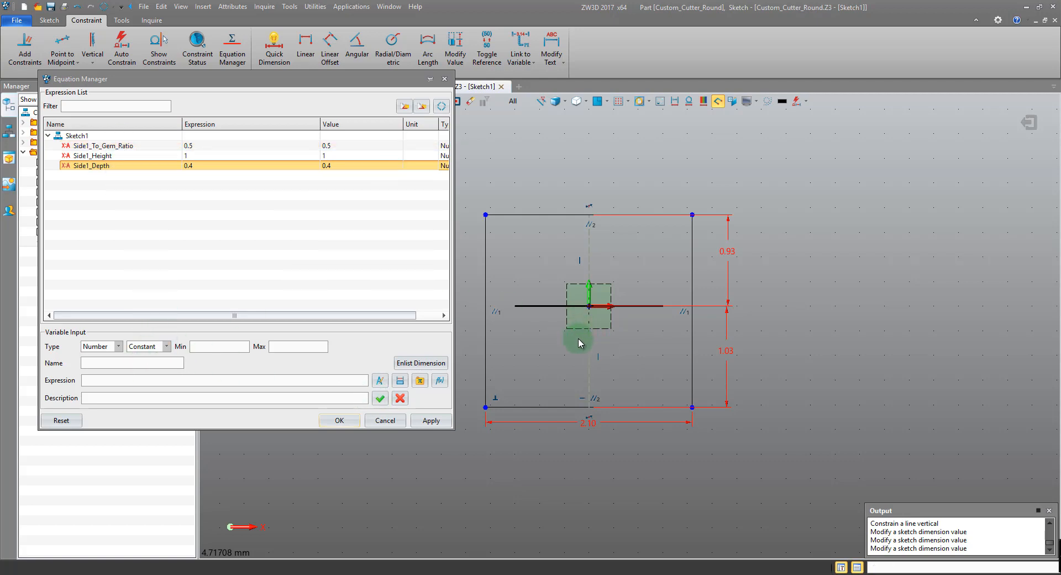
- Accept the sketch variables and link the rectangle's upper vertical dimension to Side1_Height and its lower vertical dimension to Side1_Depth
click(338, 420)
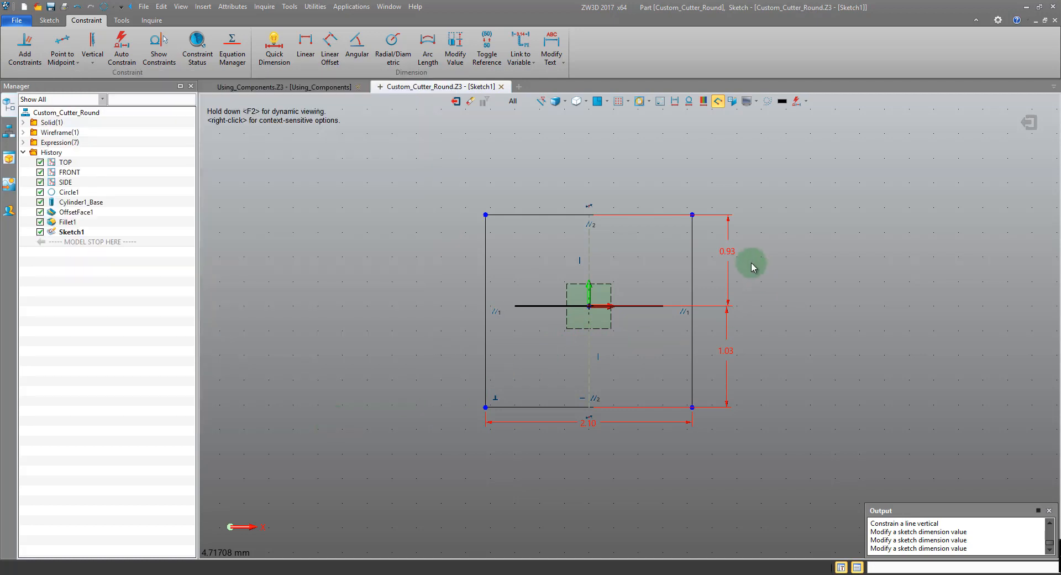
double_click(728, 271)
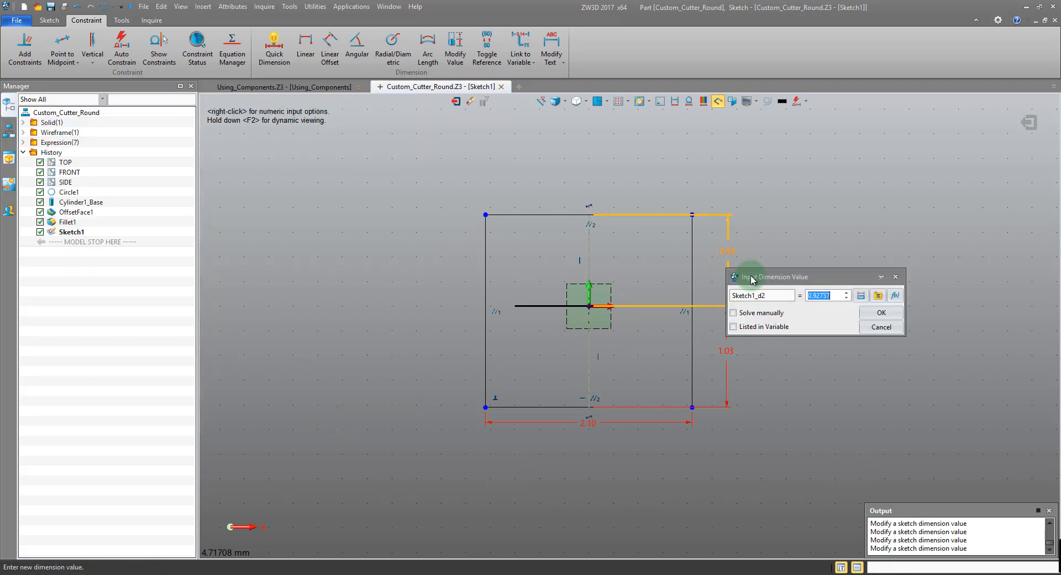
click(879, 295)
click(959, 224)
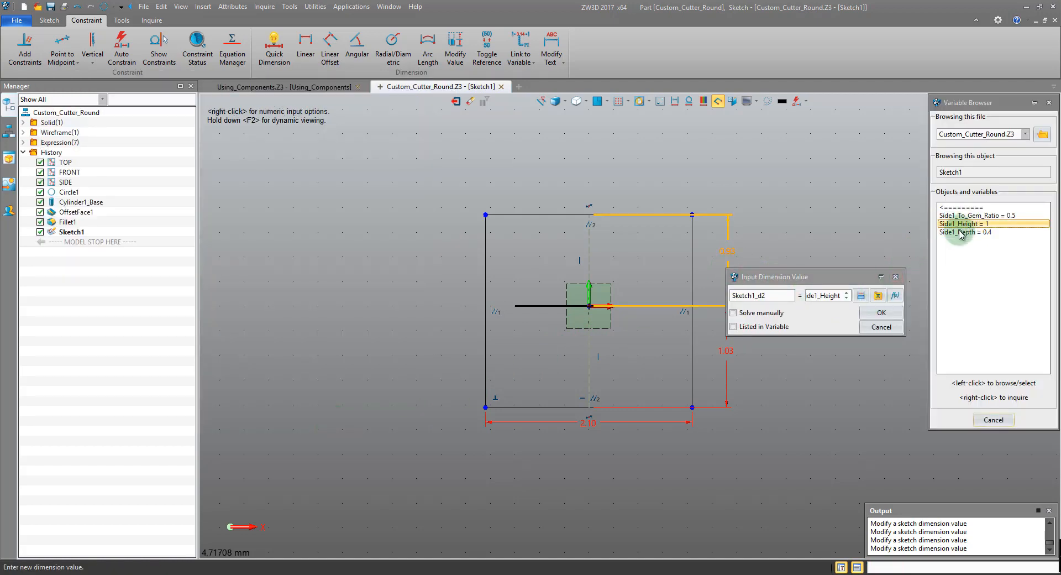
click(887, 317)
double_click(730, 402)
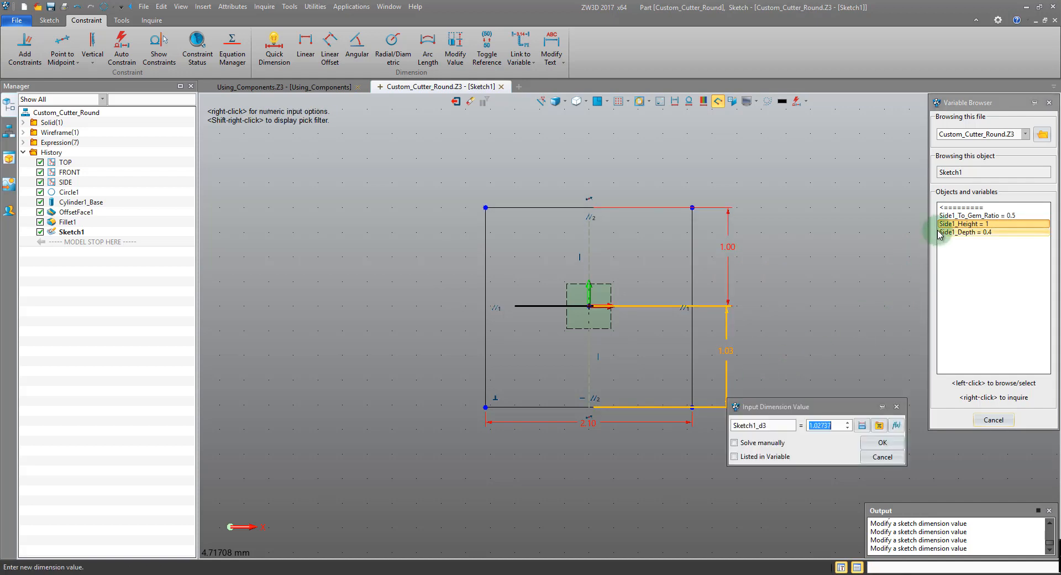
click(964, 232)
click(882, 442)
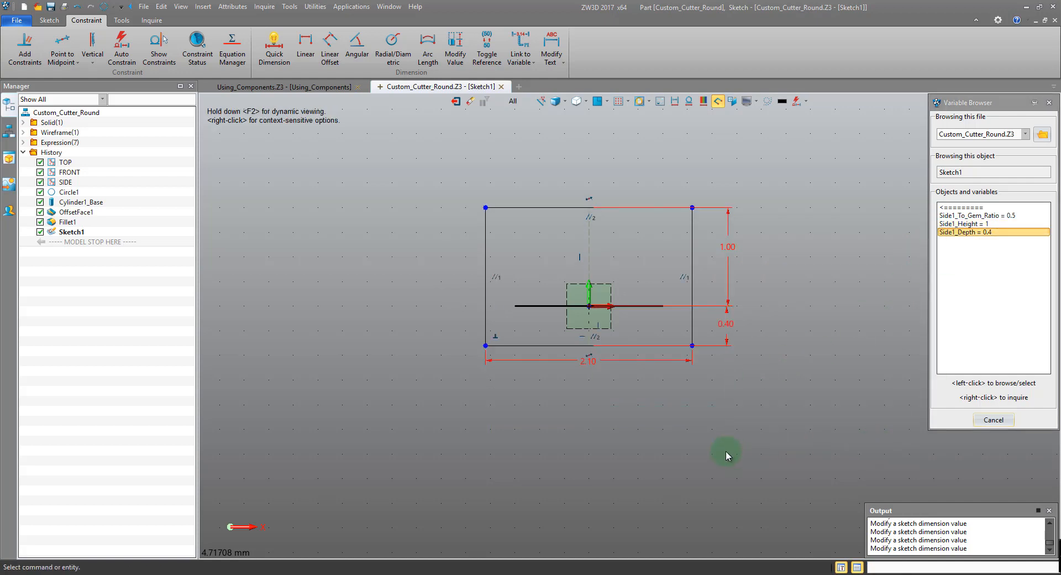
- Set the rectangle's width dimension to the expression Side1_To_Gem_Ratio*Gemstone_Diameter, taking the gemstone diameter from the part's variables
double_click(643, 369)
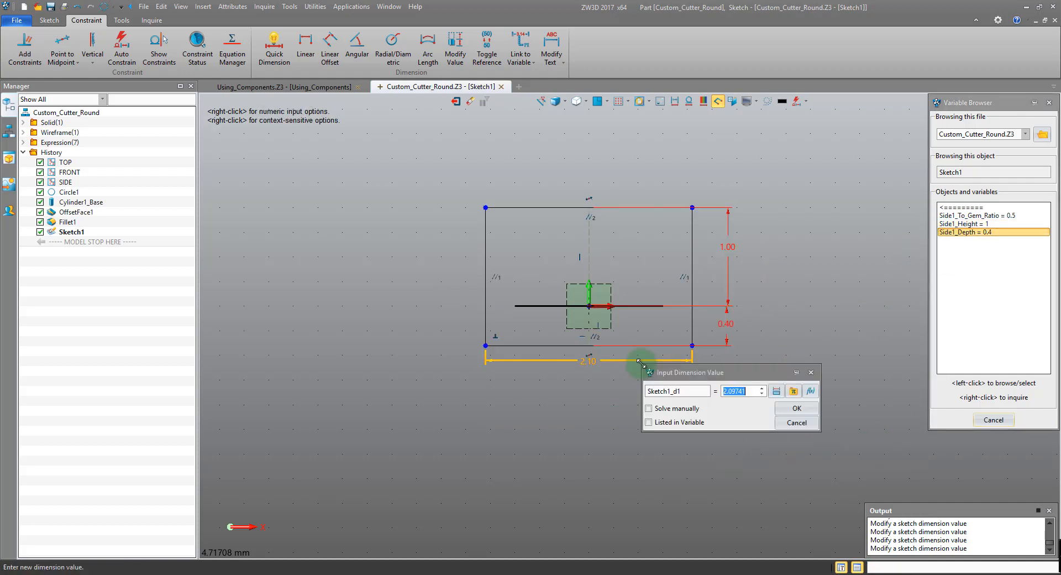
click(966, 217)
click(753, 390)
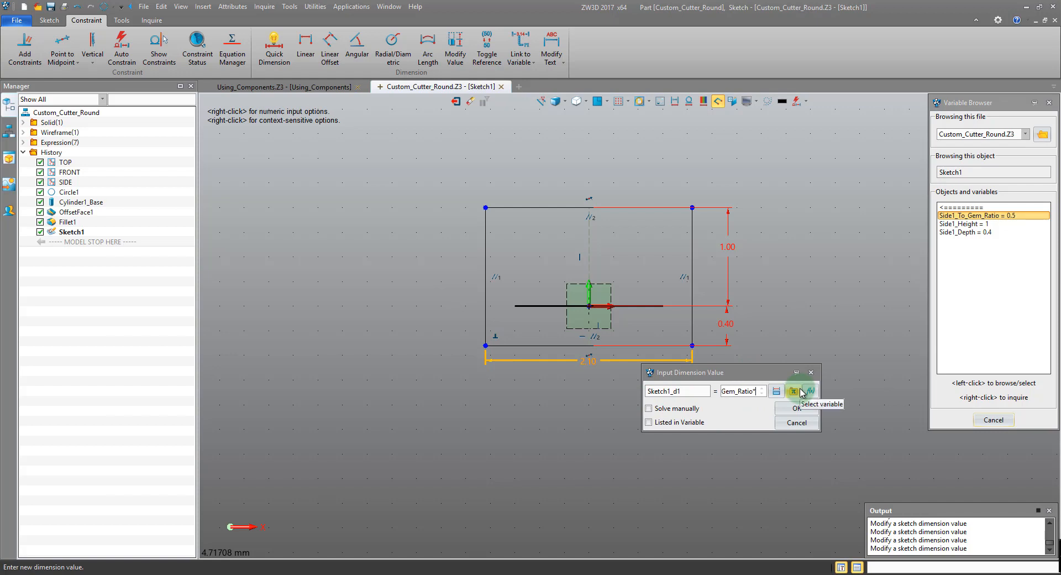
click(956, 208)
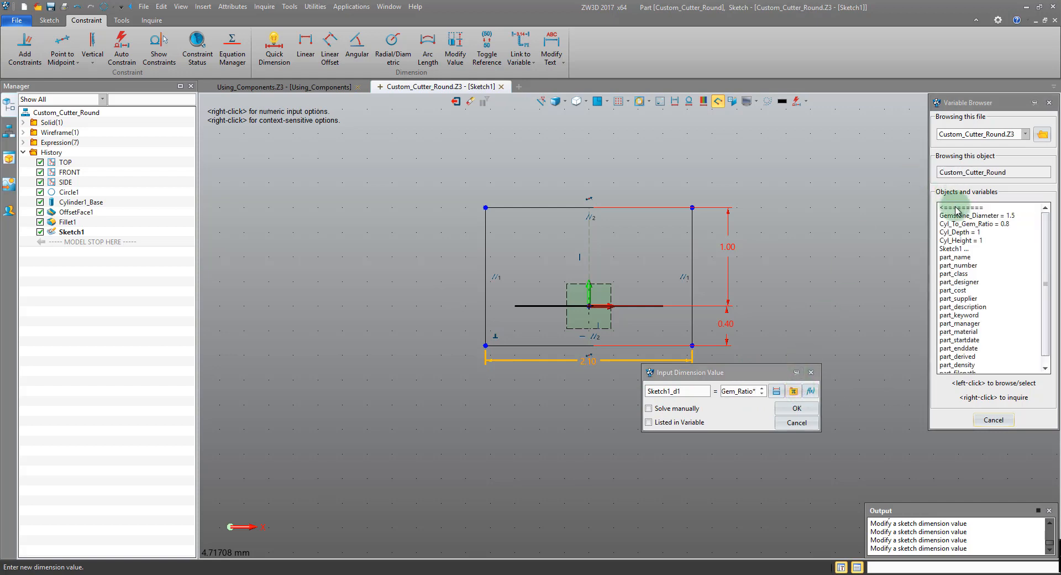
click(957, 215)
click(797, 408)
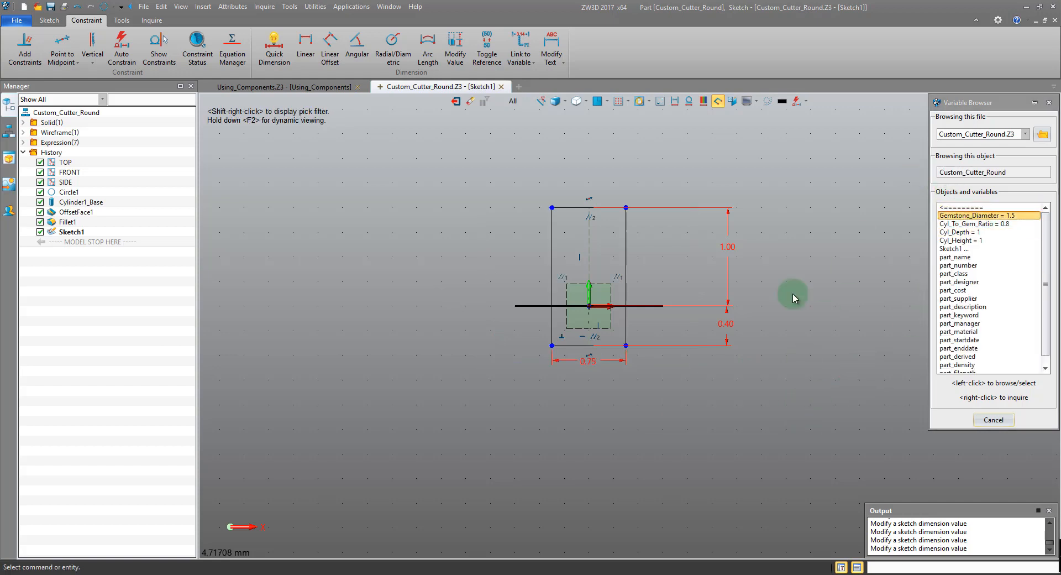
- Exit the finished sketch and create a new sketch on the FRONT plane
click(455, 103)
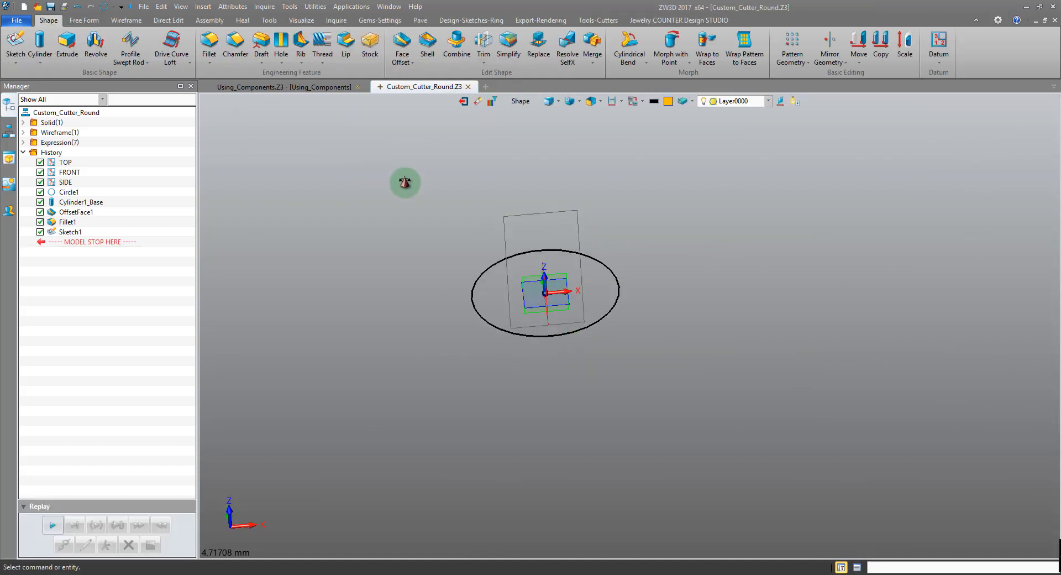
right_click(410, 189)
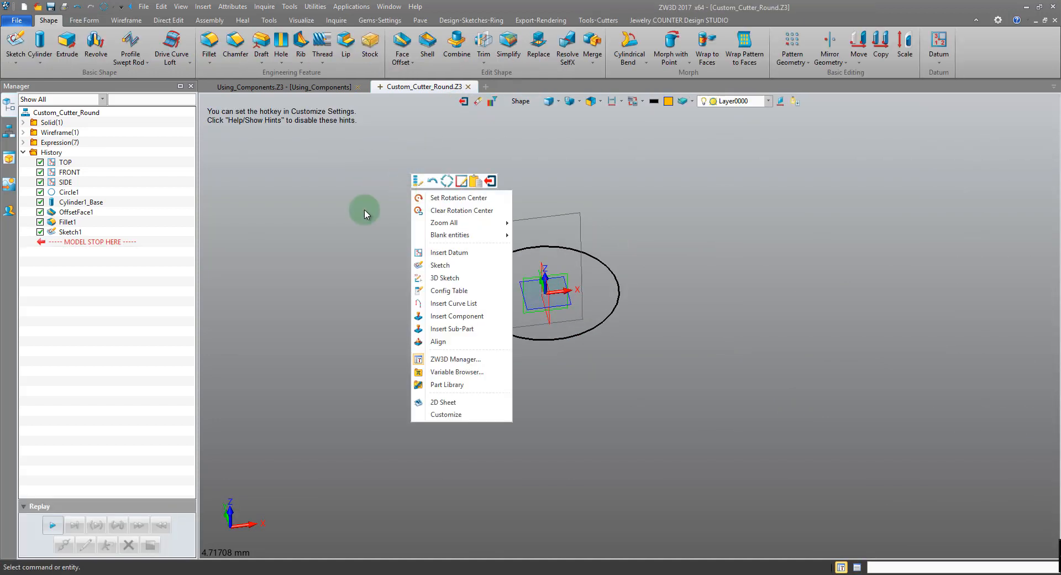
click(449, 265)
mouse_move(391, 289)
right_down()
mouse_move(482, 289)
mouse_move(525, 271)
right_up()
click(544, 260)
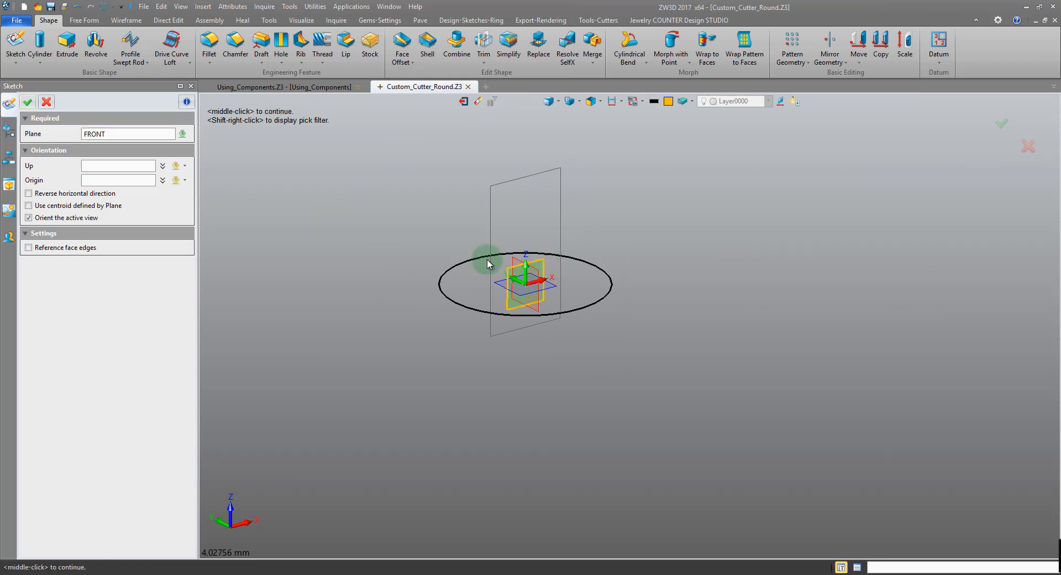
click(27, 101)
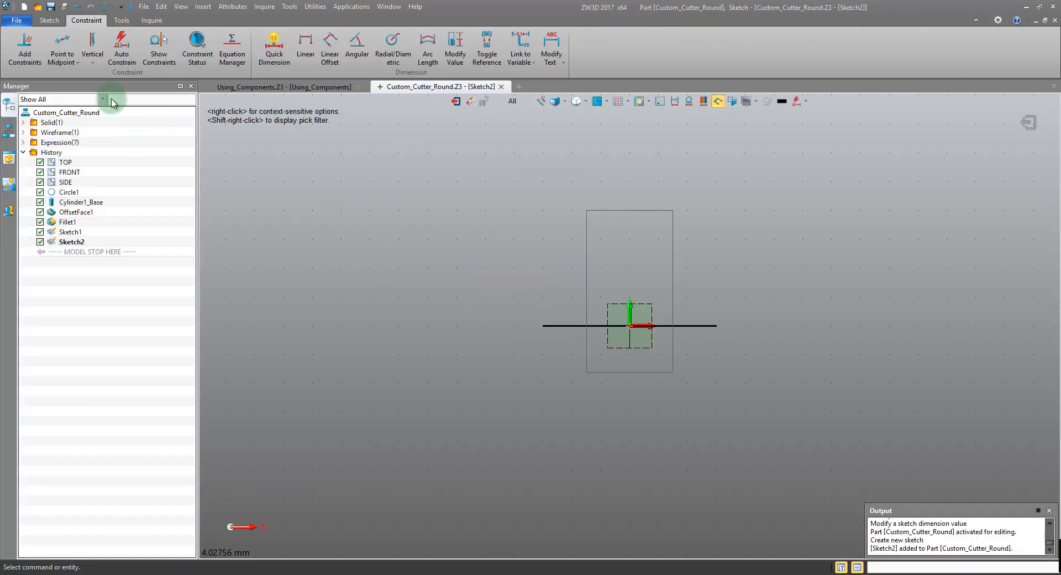
- Sketch a center rectangle at the origin, about 1.43 mm wide and 2.70 mm high
click(50, 20)
click(109, 44)
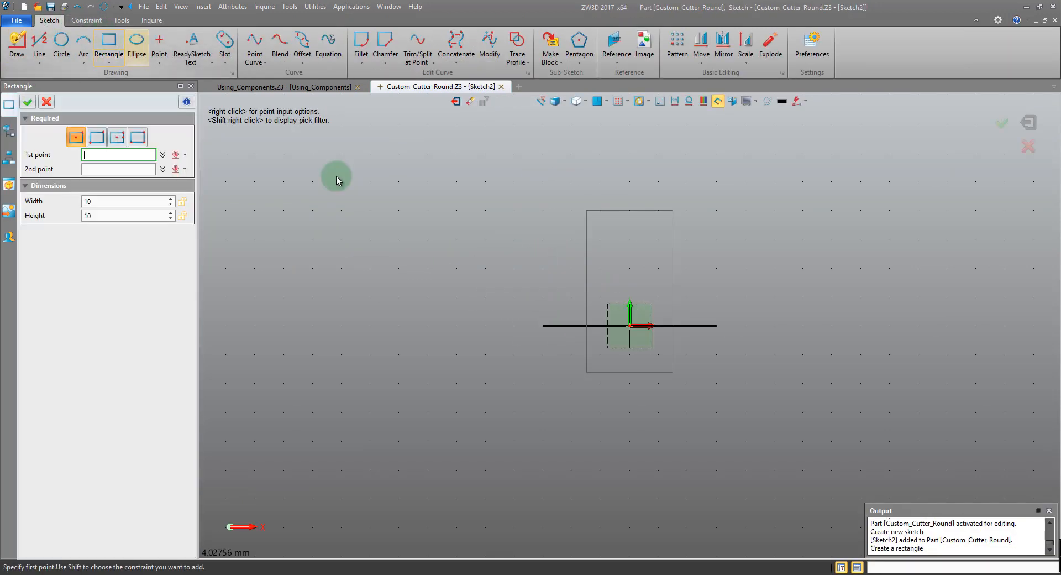
click(630, 326)
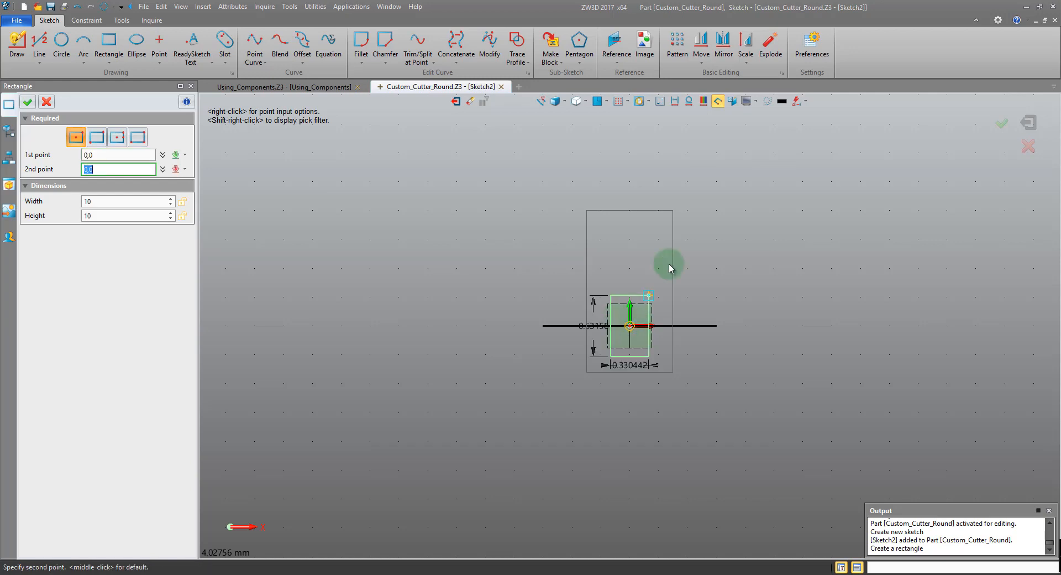
click(713, 169)
click(28, 102)
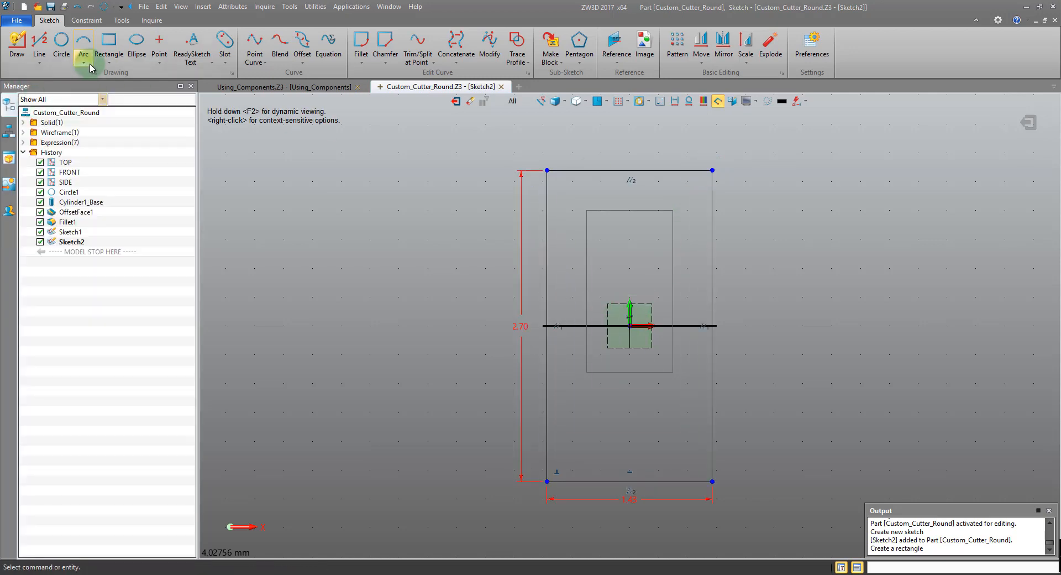
- Add a constant number variable named Side2_To_Gem_Diameter with the expression 0.6 to the new sketch's Equation Manager
click(203, 6)
click(238, 109)
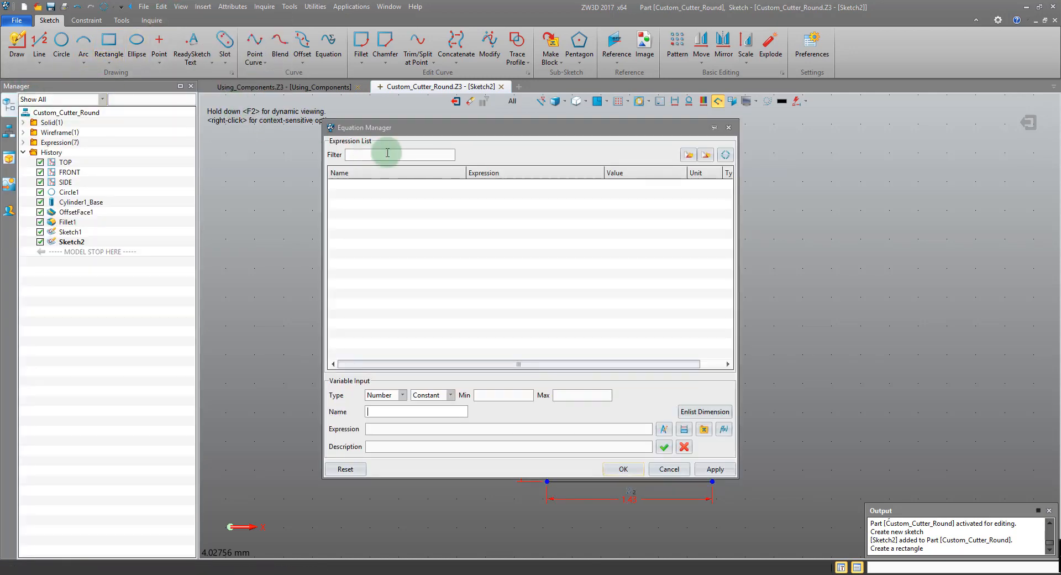
drag(403, 125, 178, 97)
click(170, 382)
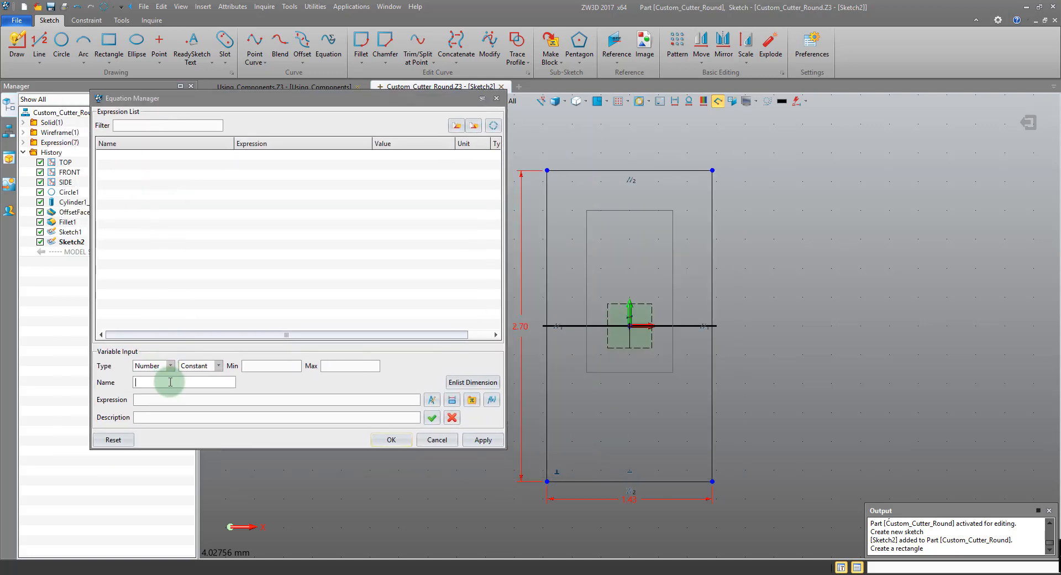
text(Side_)
click(150, 379)
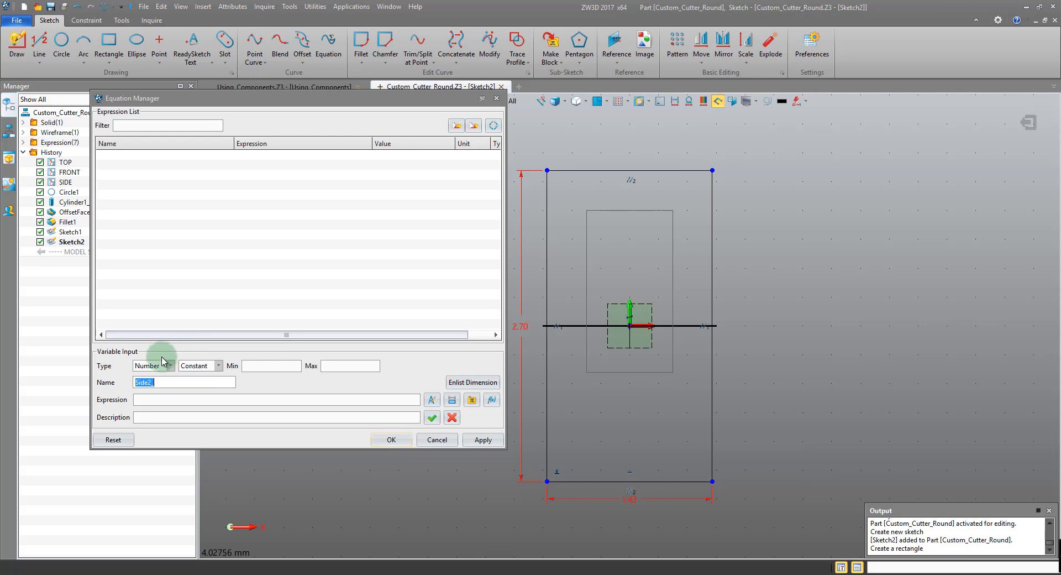
click(162, 384)
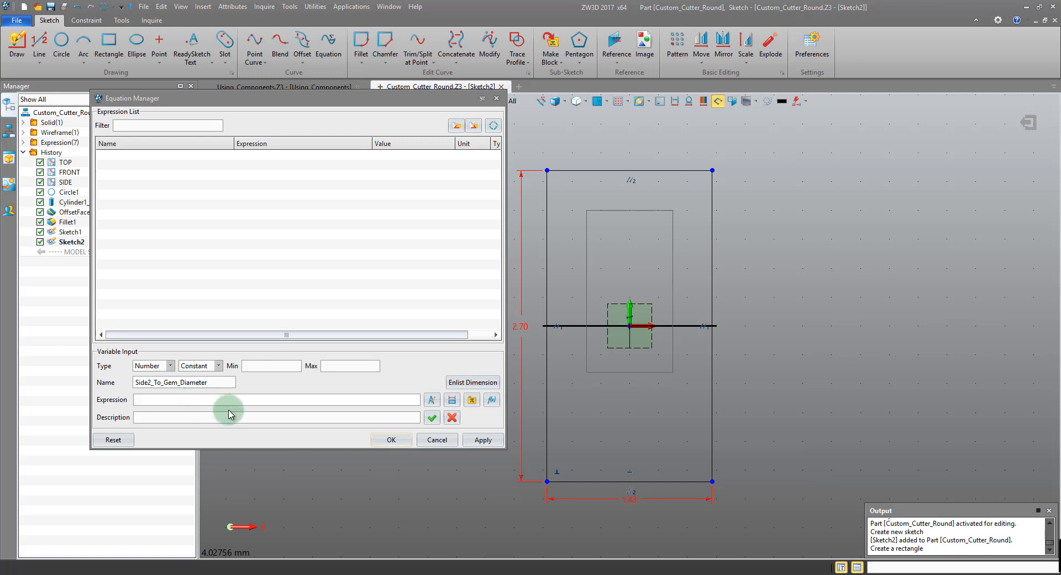
text(6)
click(432, 417)
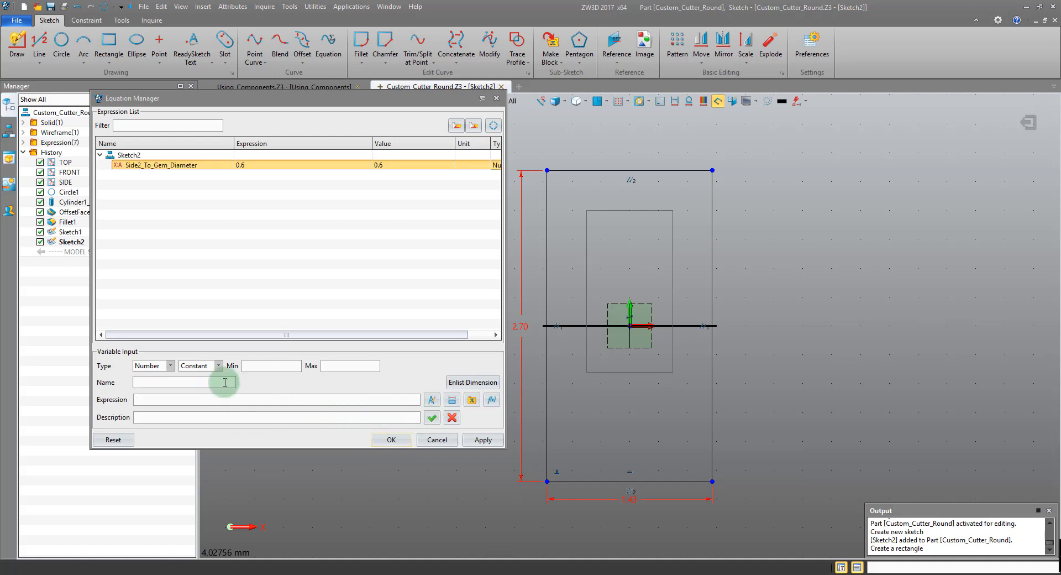
- Add a constant number variable named Side2__Depth with the expression 0.4
text(Side2__Depth)
click(224, 399)
text(0.4)
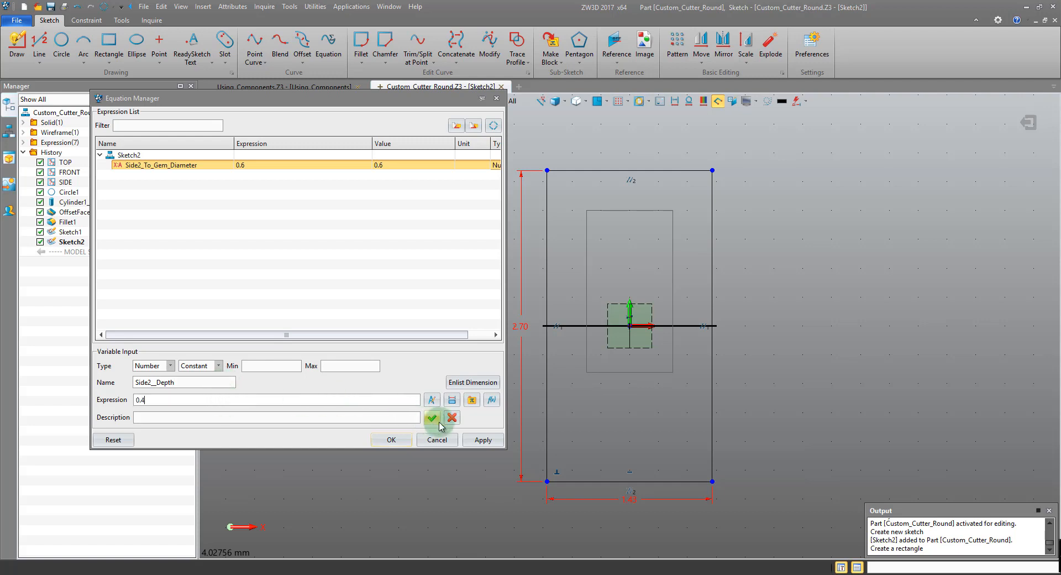
click(432, 418)
- Add a constant number variable named Side2_Height with the expression 0.8 and apply the sketch variables
click(155, 380)
text(Side2_)
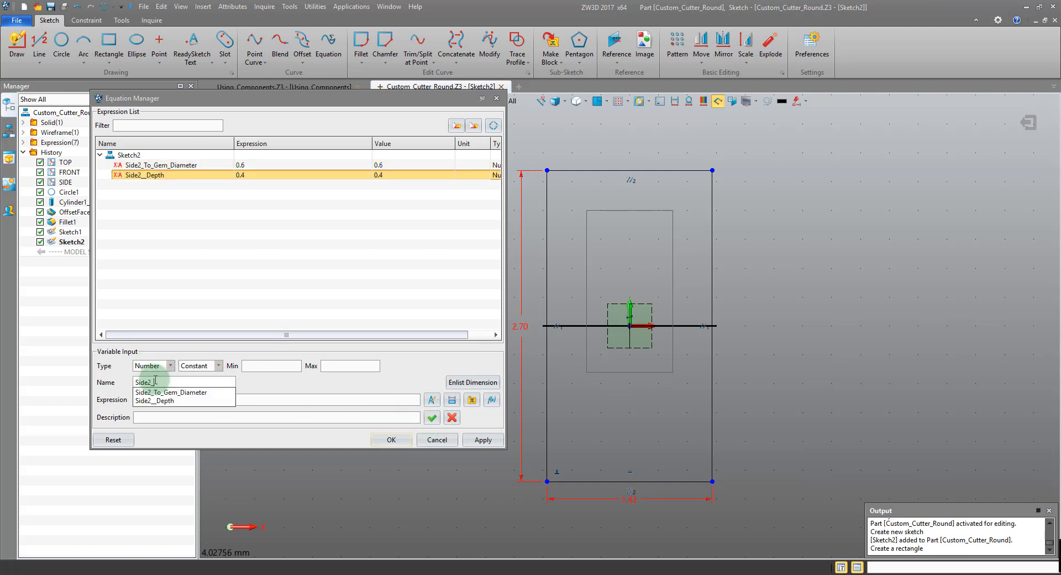
text(Height)
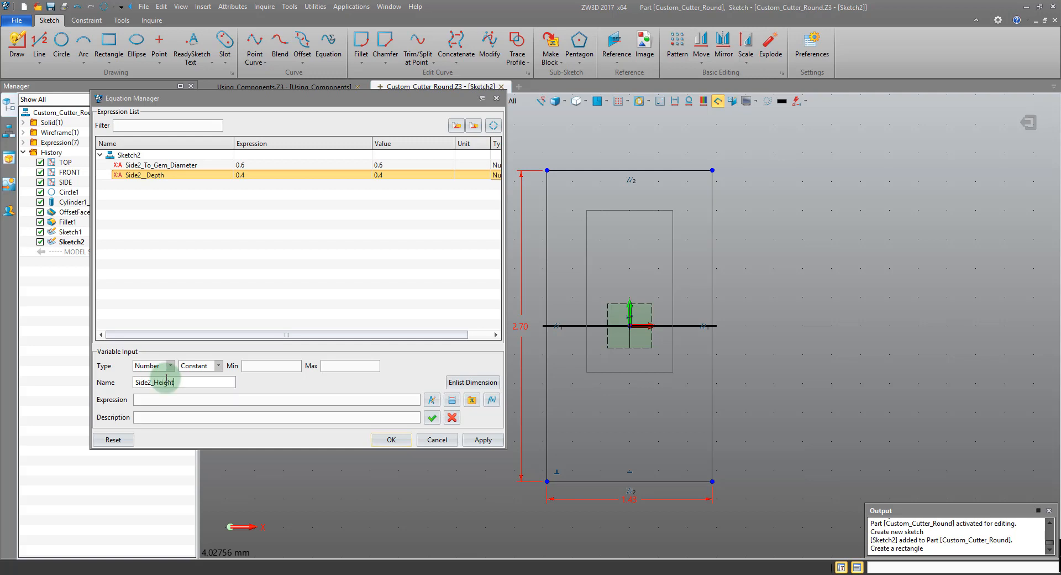
click(173, 400)
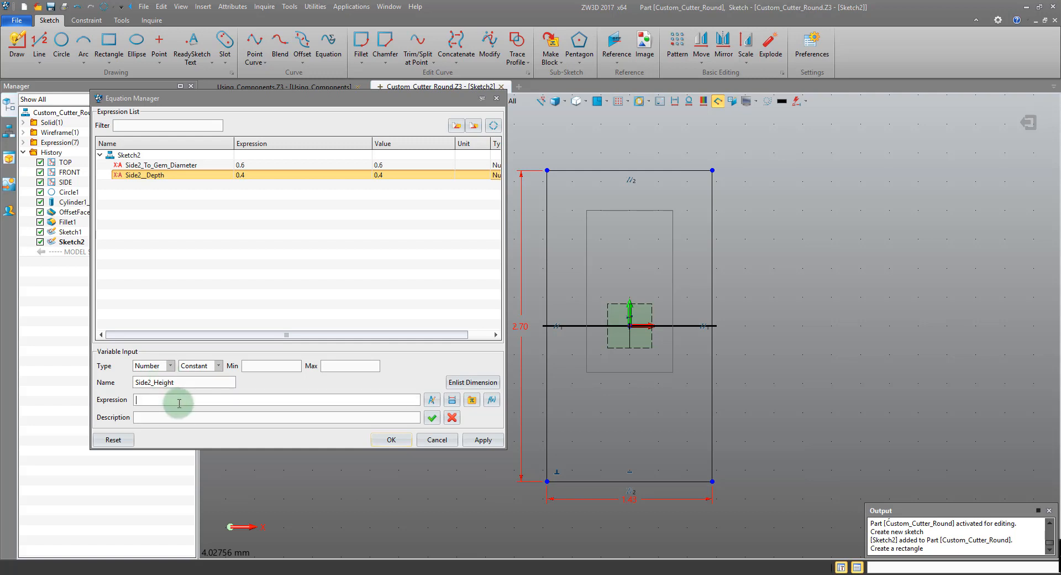
click(432, 417)
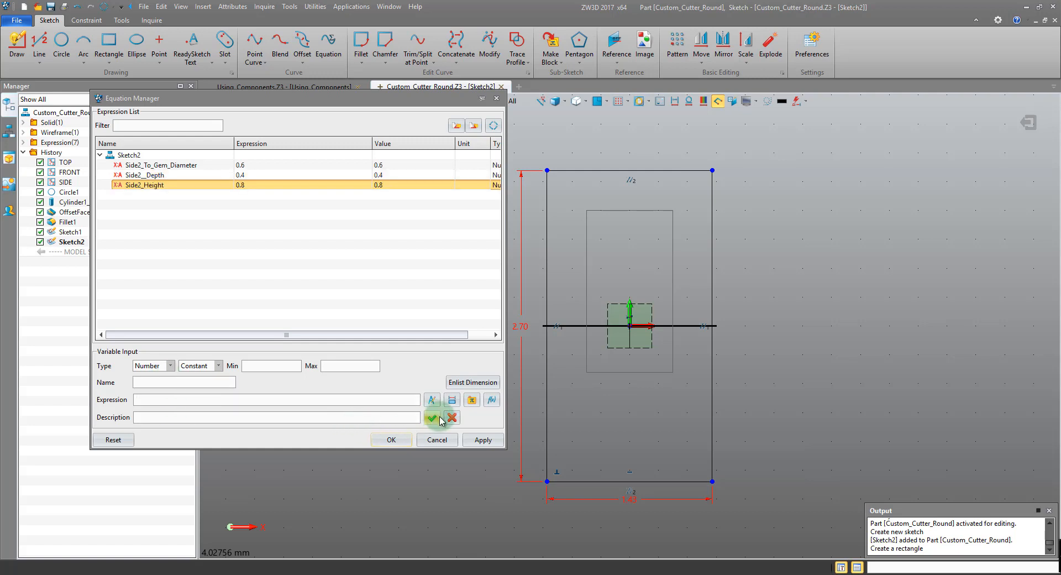
click(482, 439)
click(391, 439)
- Delete the rectangle's overall height dimension and the constraint just above the sketch origin
middle_drag(504, 328, 404, 302)
drag(348, 268, 427, 331)
key(Delete)
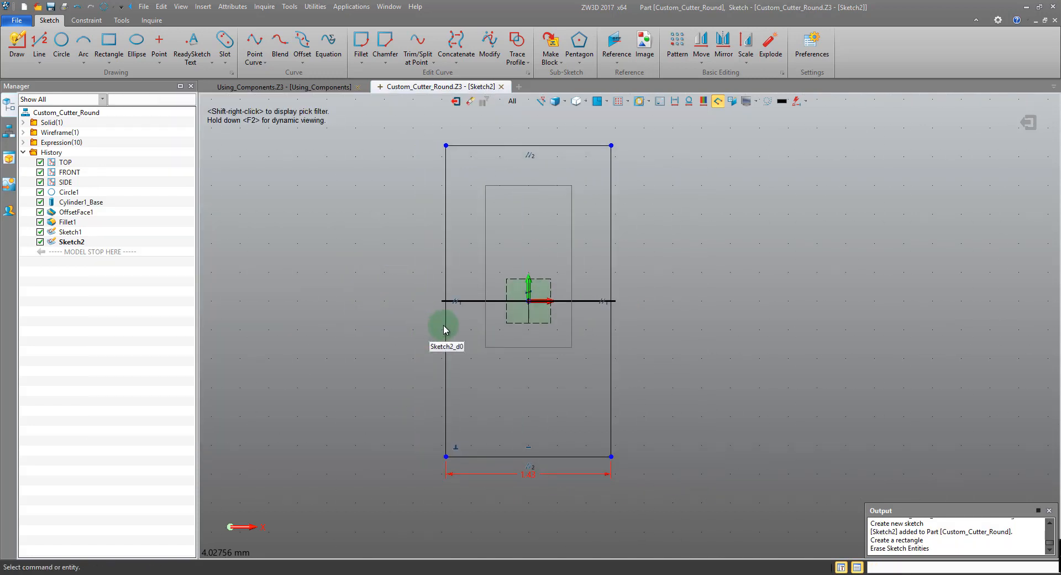
click(528, 295)
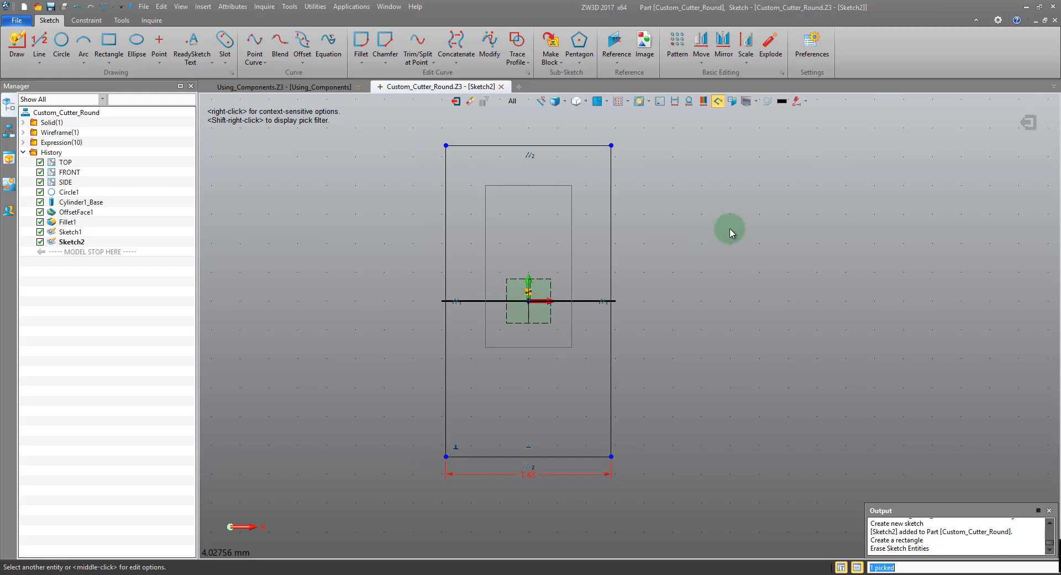
key(Delete)
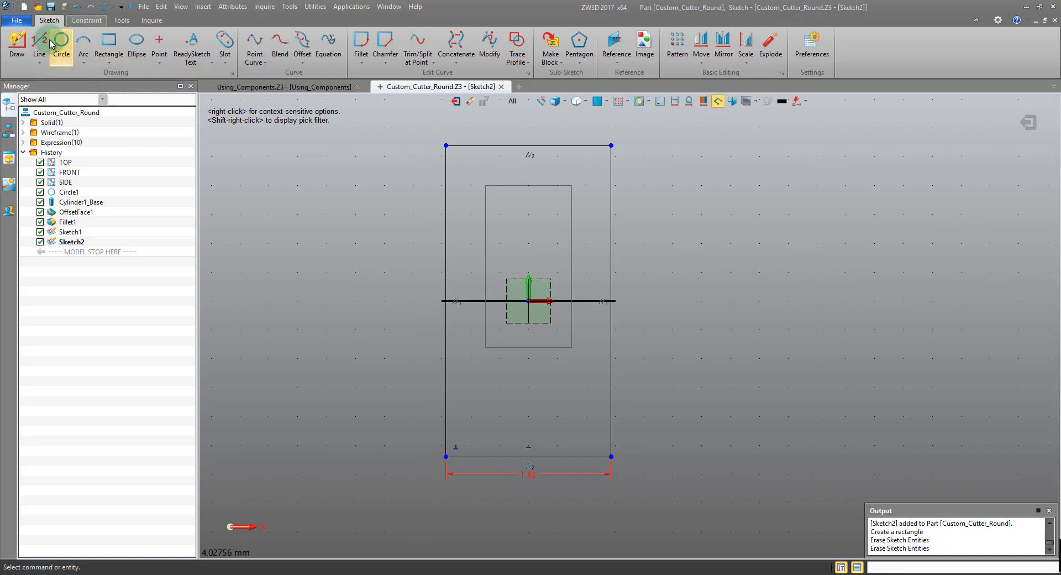
- Draw two connected lines from the rectangle's top edge midpoint through the origin to the bottom edge midpoint
click(17, 45)
click(528, 146)
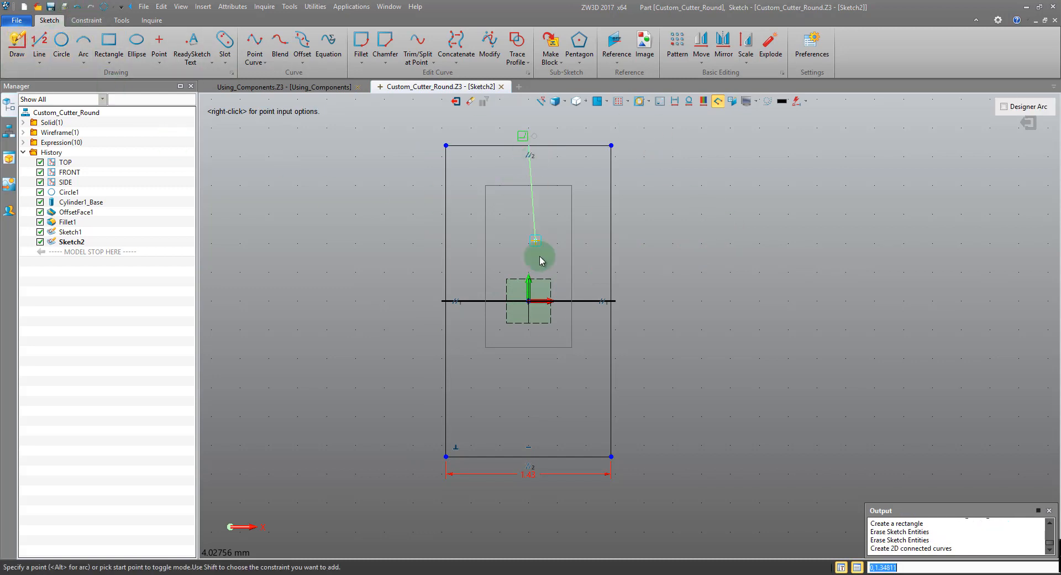
click(528, 301)
click(529, 456)
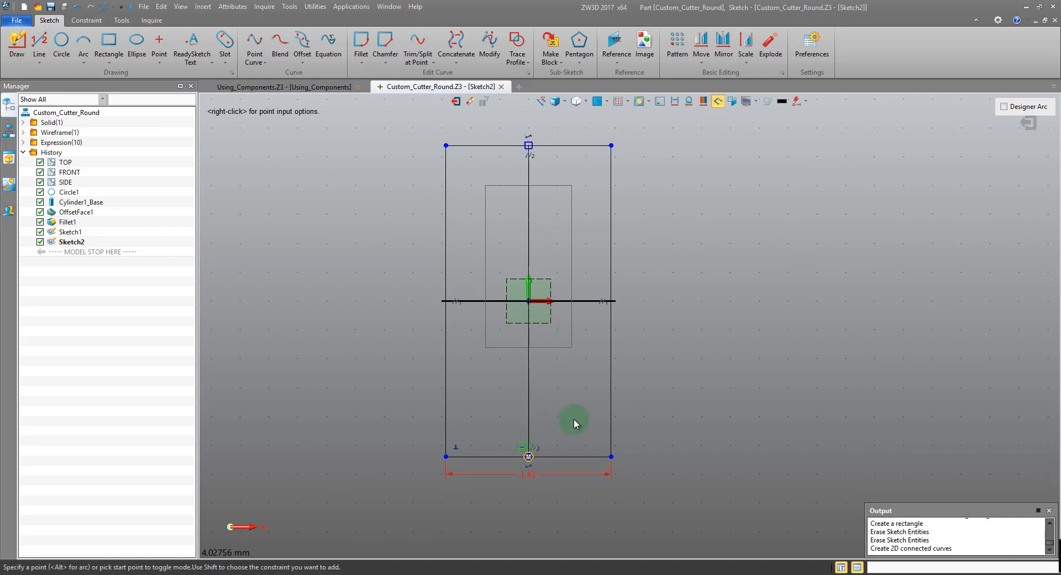
key(Escape)
- Convert both center lines of the rectangle to construction lines
click(528, 200)
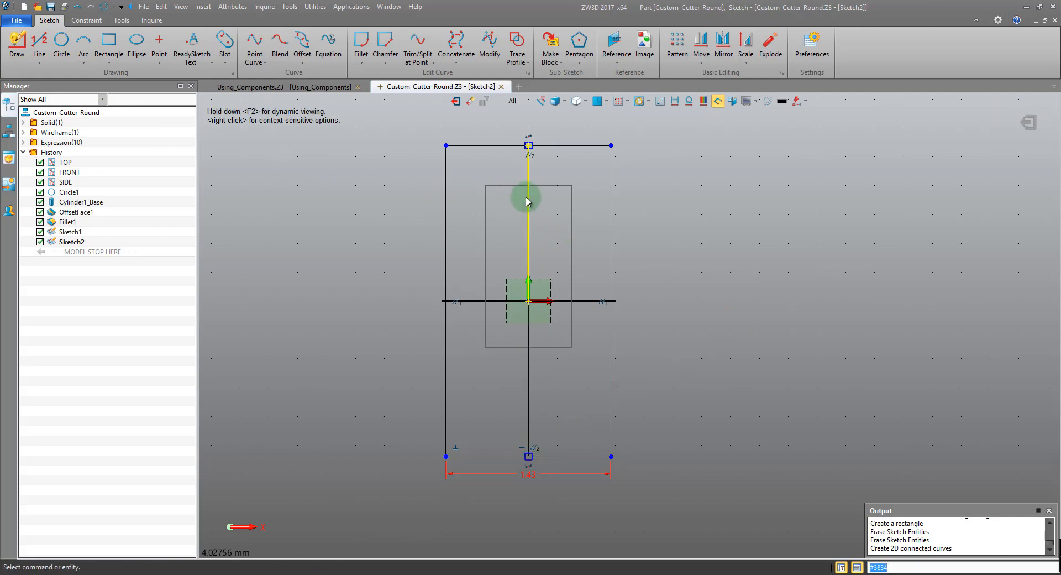
click(529, 366)
right_click(550, 345)
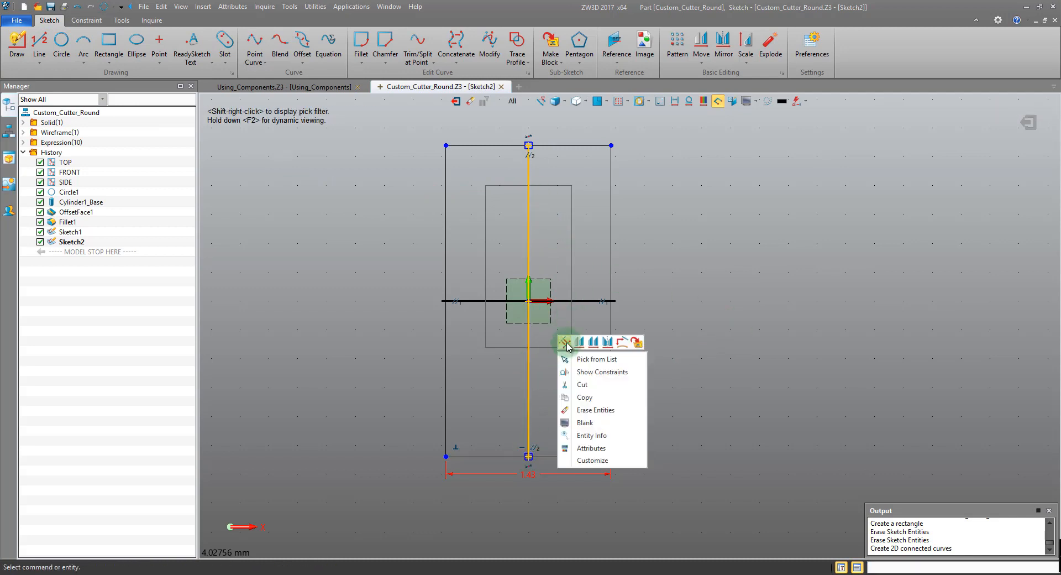
click(569, 360)
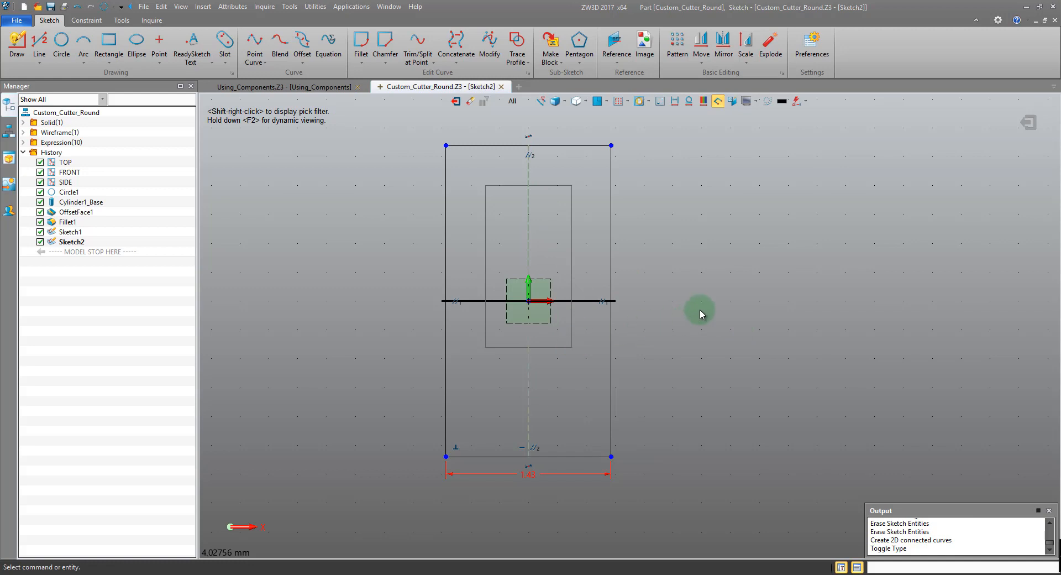
- Constrain both construction center lines of the Sketch2 rectangle to be vertical
click(86, 19)
click(94, 43)
click(528, 214)
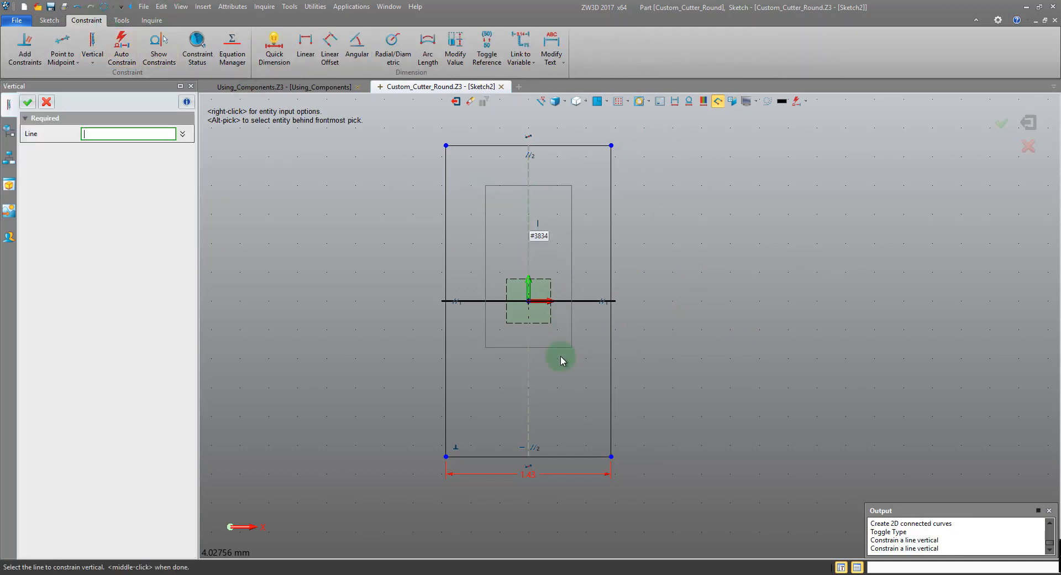
click(48, 102)
- Dimension the upper center line with Quick Dimension and link its length to the Side2_Height variable
right_click(277, 196)
click(296, 178)
click(529, 208)
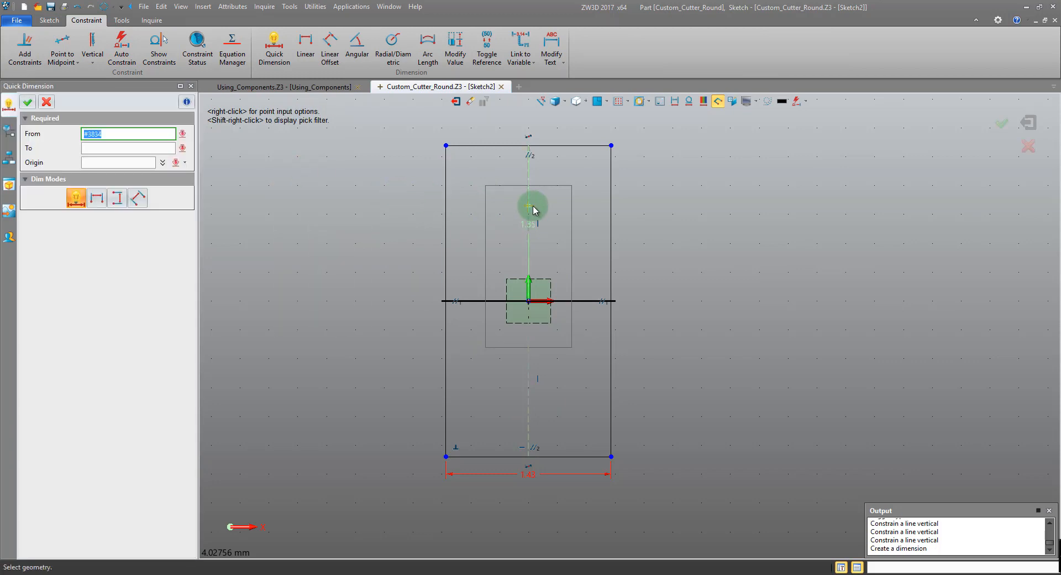
click(672, 231)
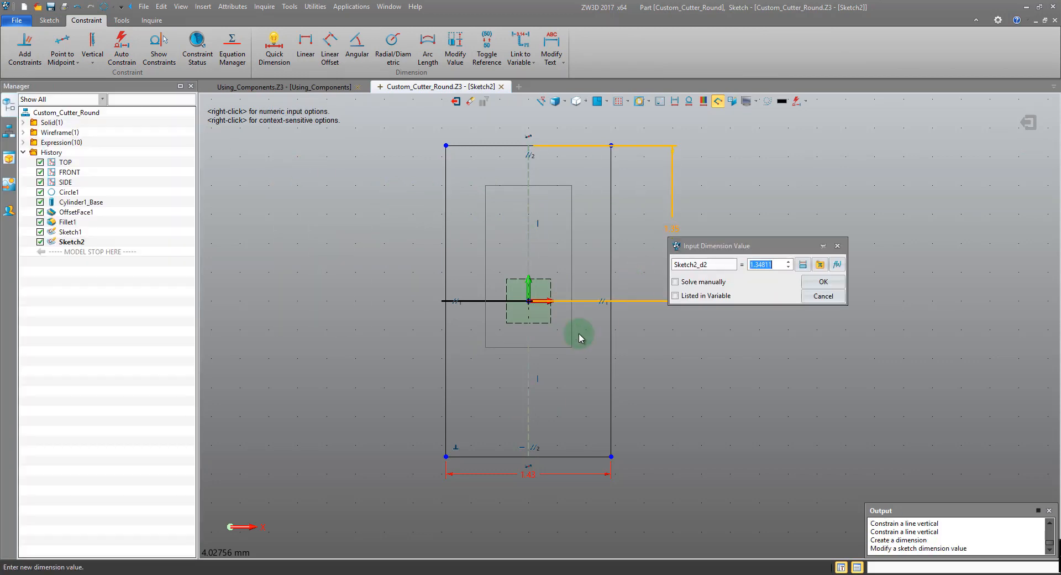
click(843, 264)
click(973, 232)
click(824, 280)
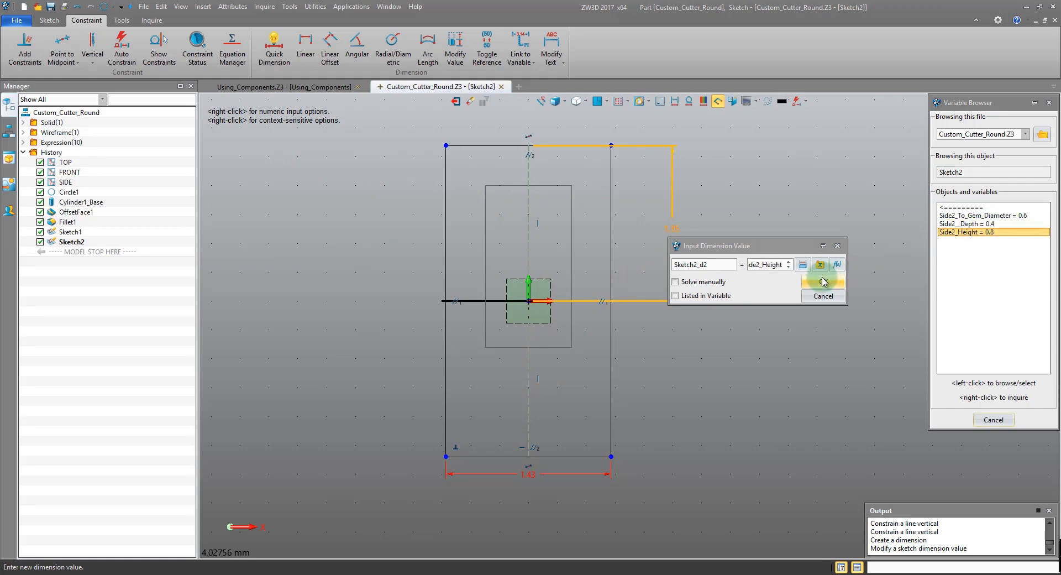
- Dimension the lower center line and link its length to the Side2__Depth variable
click(531, 367)
click(674, 371)
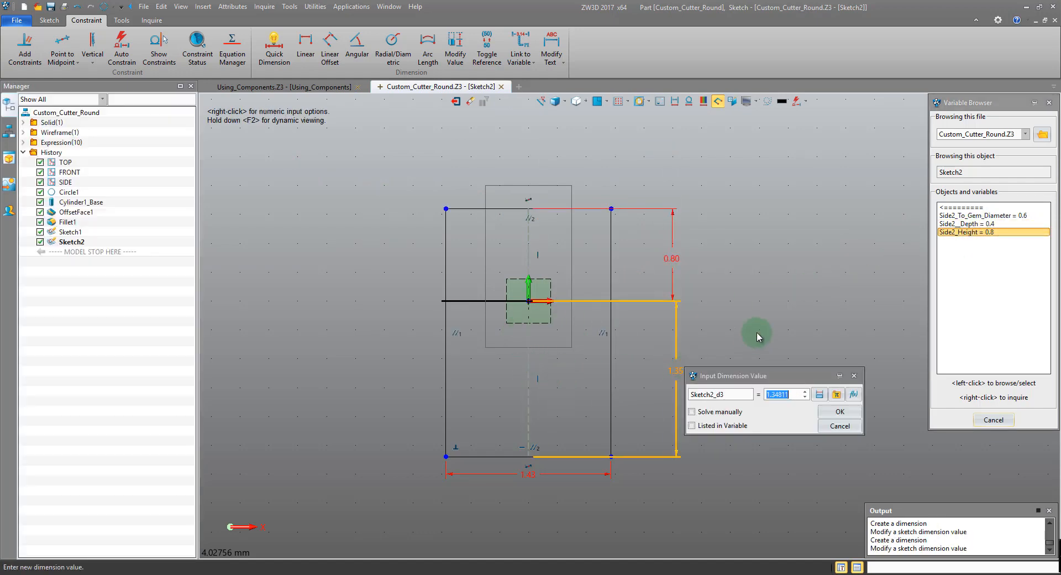
click(995, 224)
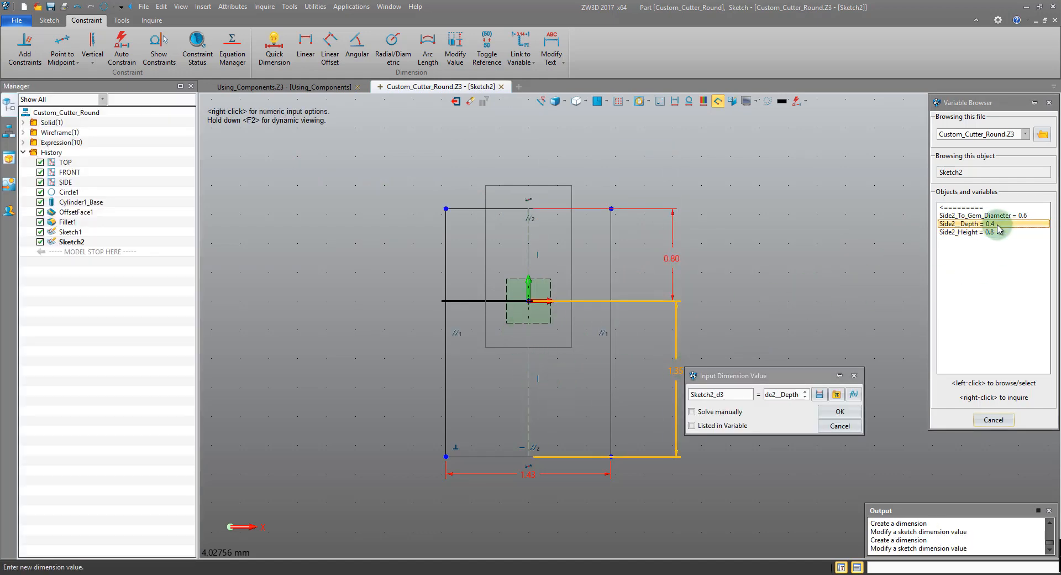
click(840, 411)
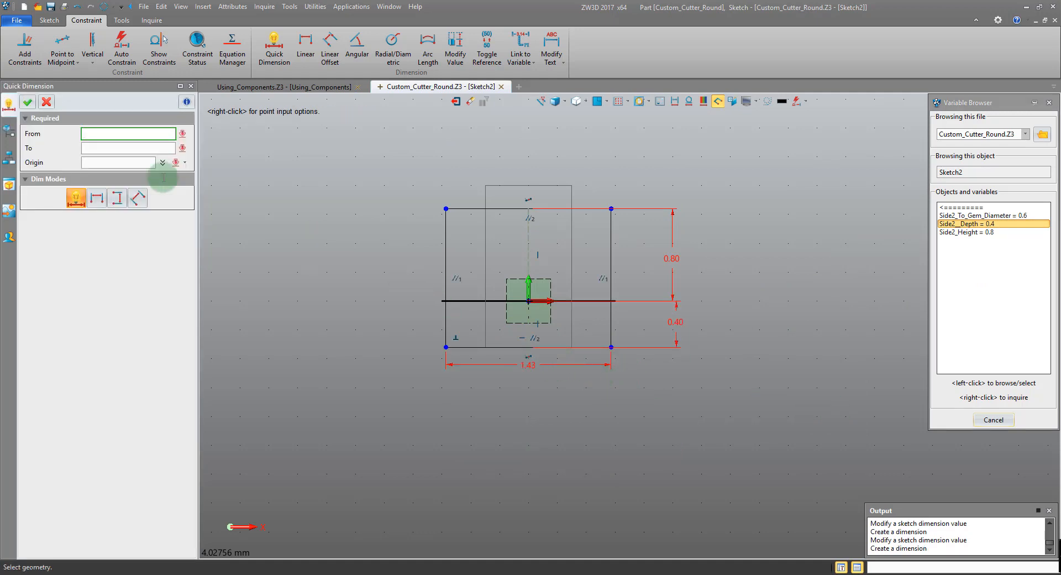
click(28, 101)
- Set the rectangle's width to Side2_To_Gem_Diameter multiplied by the part's Gemstone_Diameter and exit the sketch
double_click(568, 363)
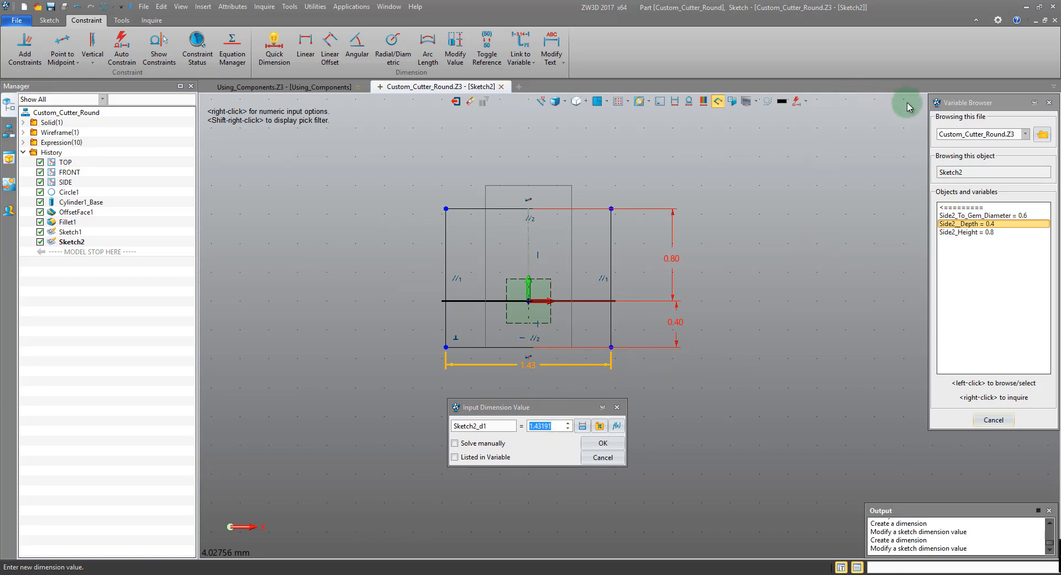
click(972, 215)
click(556, 425)
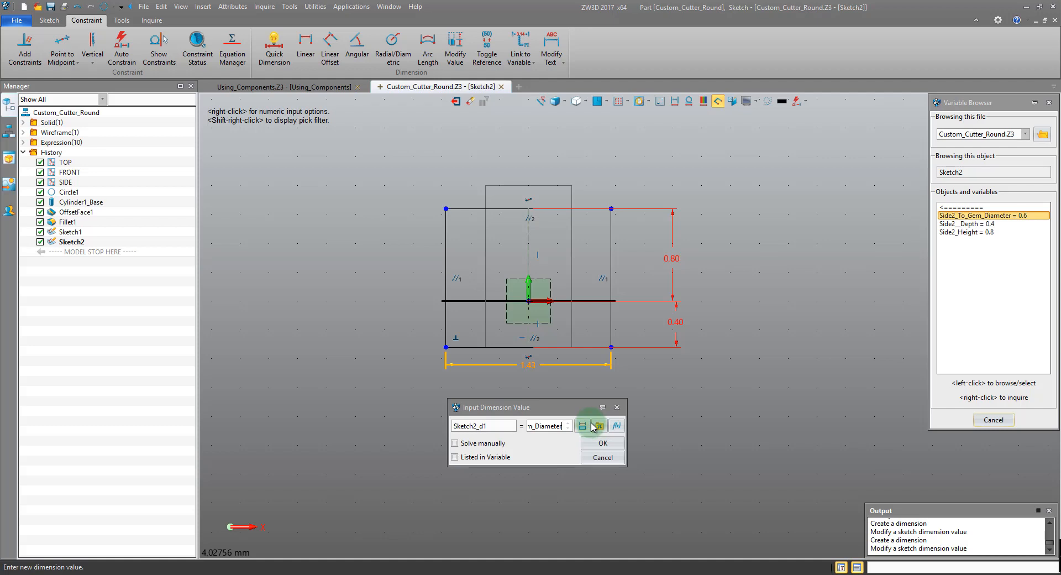
click(966, 209)
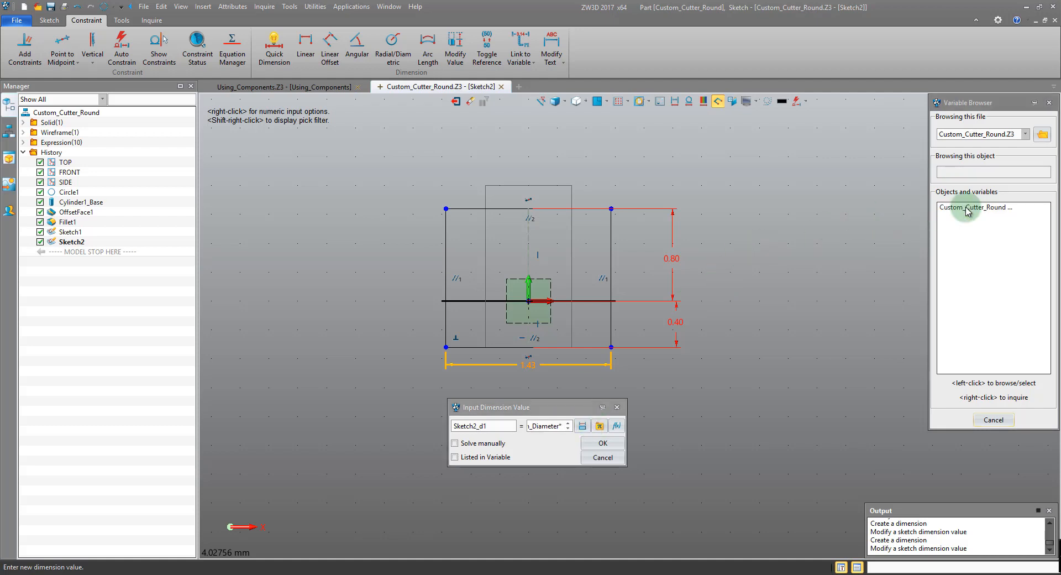
click(967, 209)
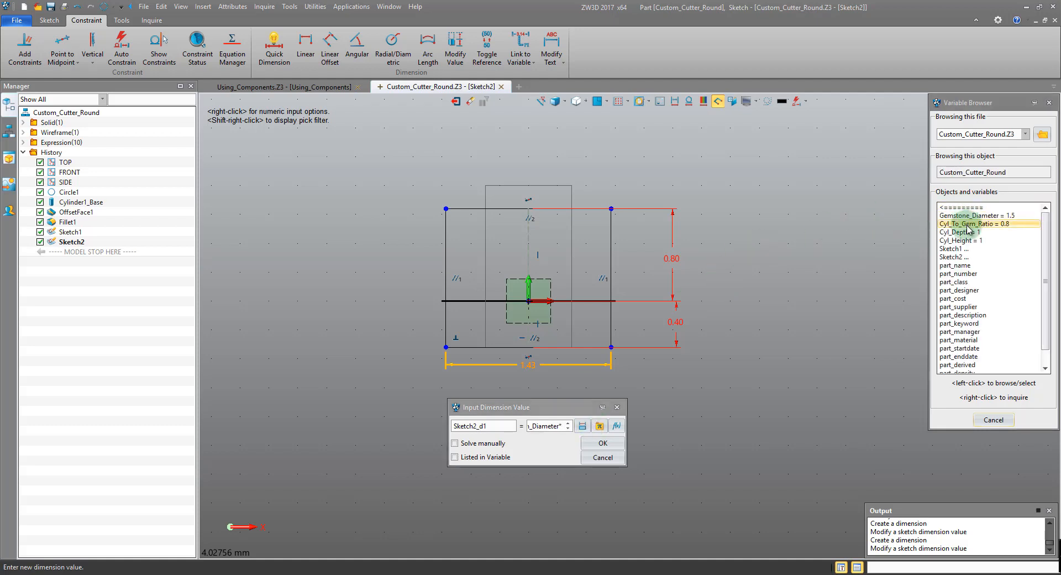
click(615, 441)
click(456, 102)
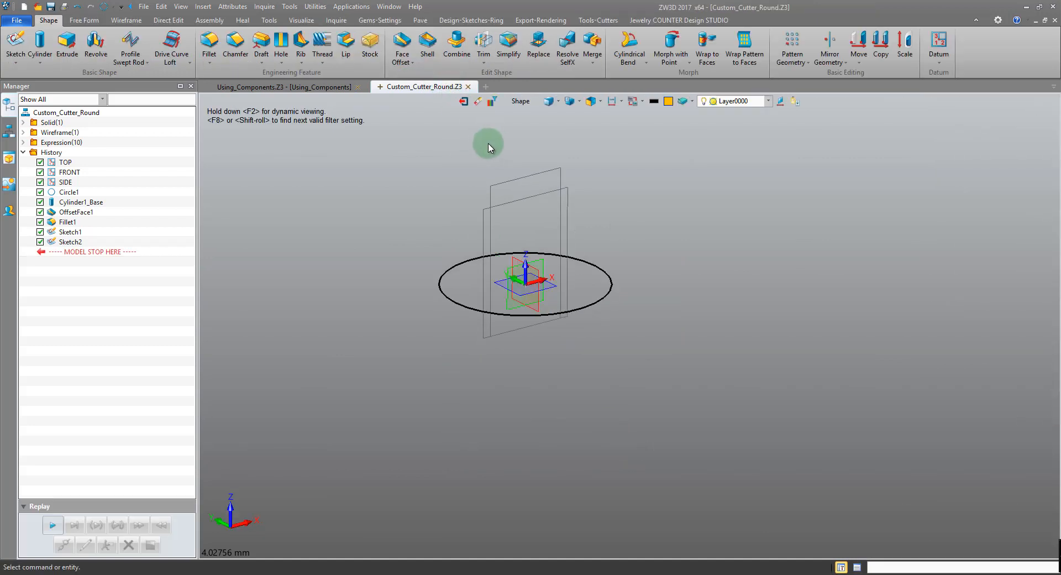
- Add a part-level constant number variable named Side2_Length with the expression 2
click(203, 8)
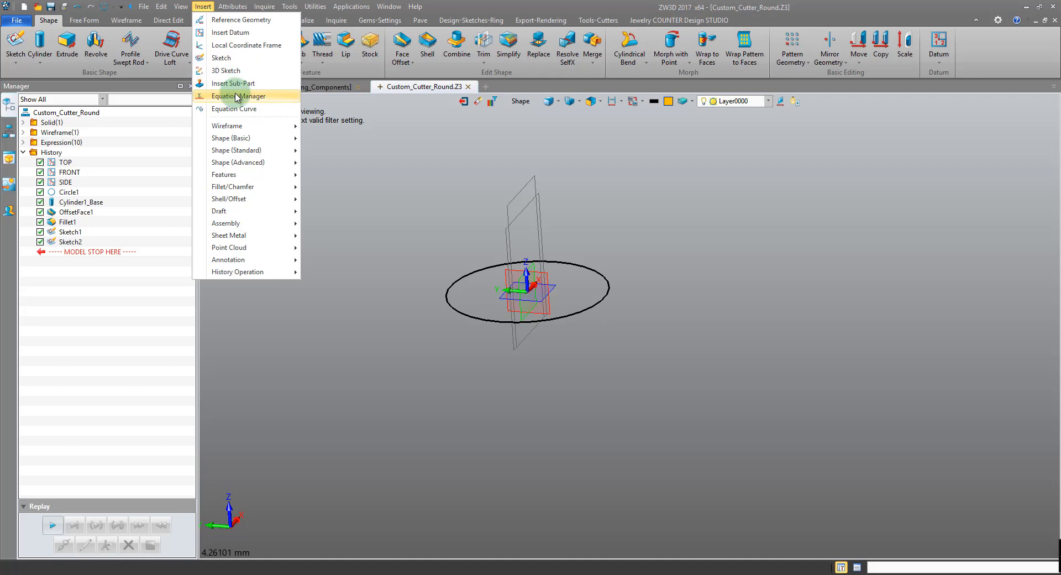
click(237, 96)
click(387, 410)
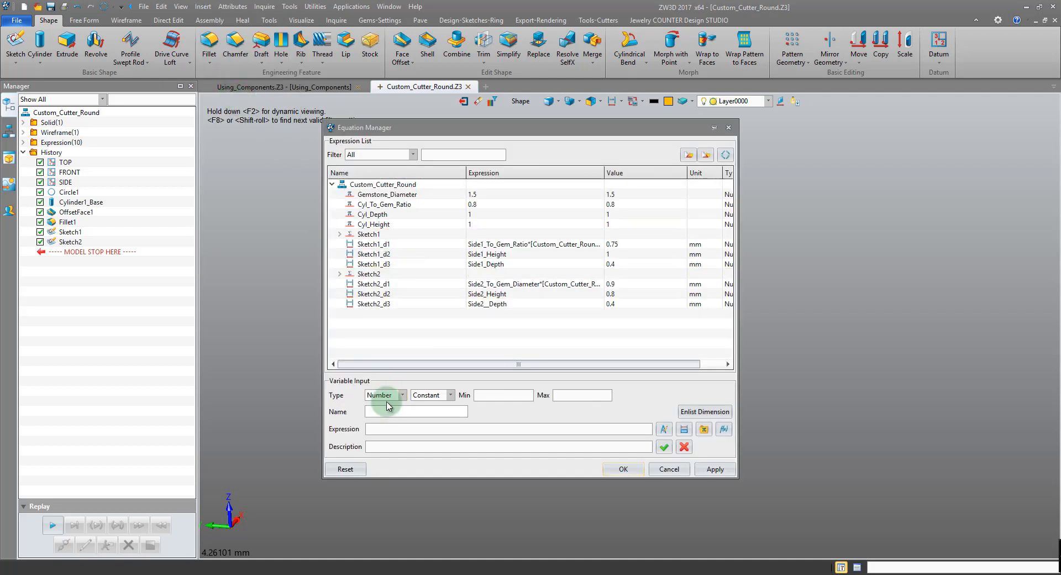
text(Side2_)
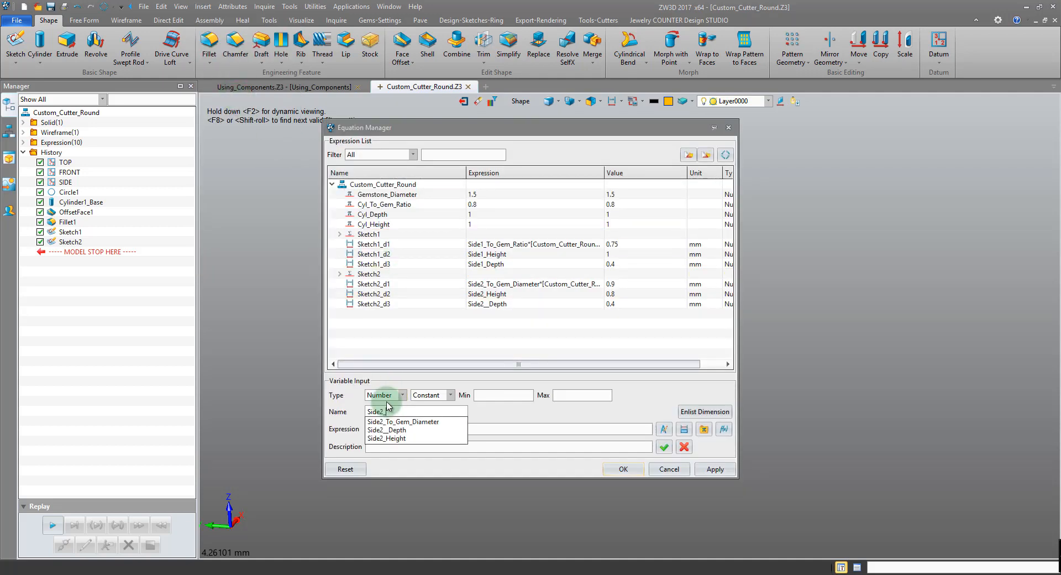
text(Length)
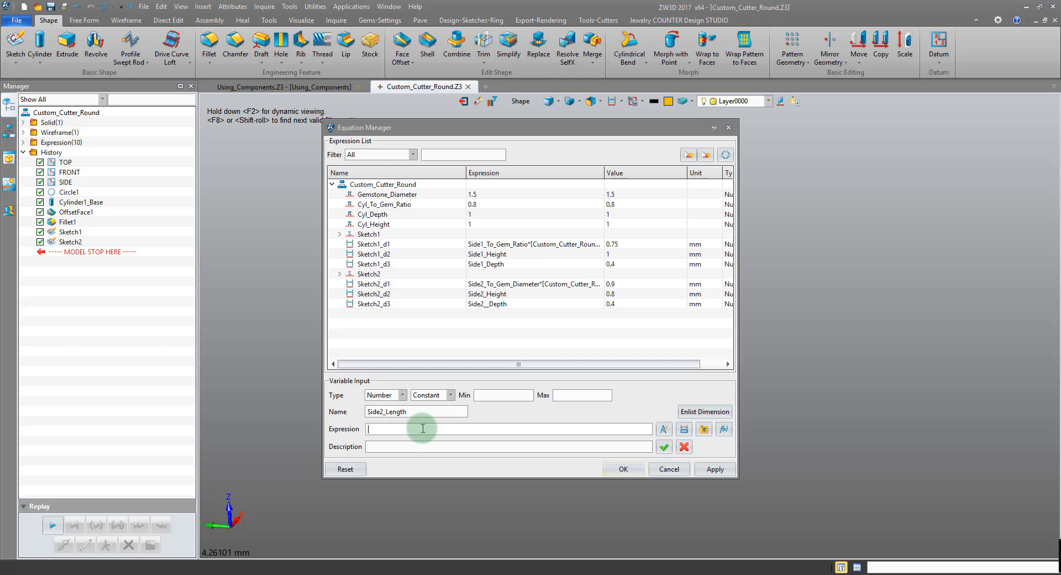
click(669, 449)
- Add a constant number variable named Side1_Length with the expression 1.5 and accept the part equations
click(435, 418)
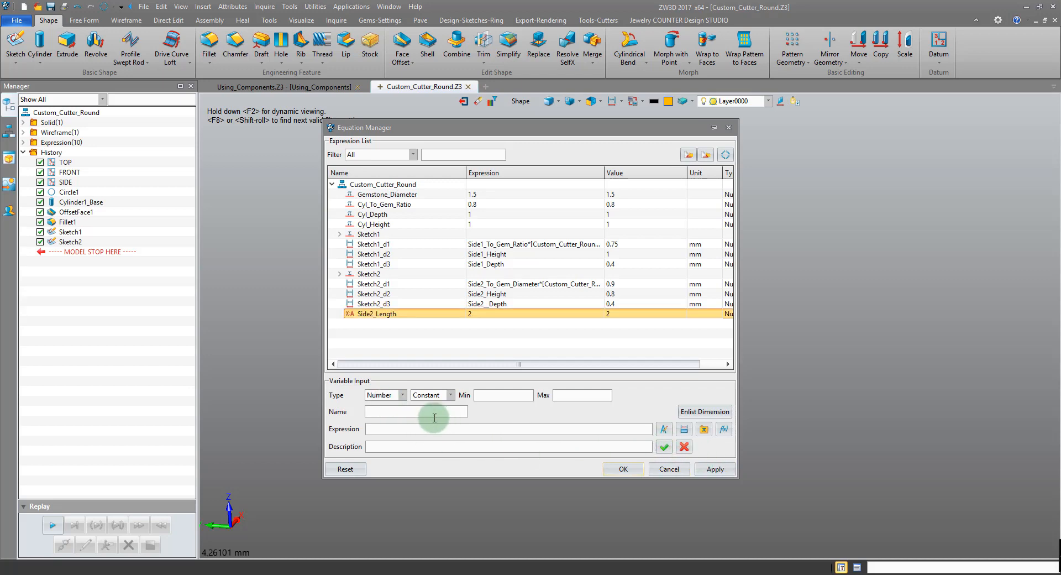
text(Side1_)
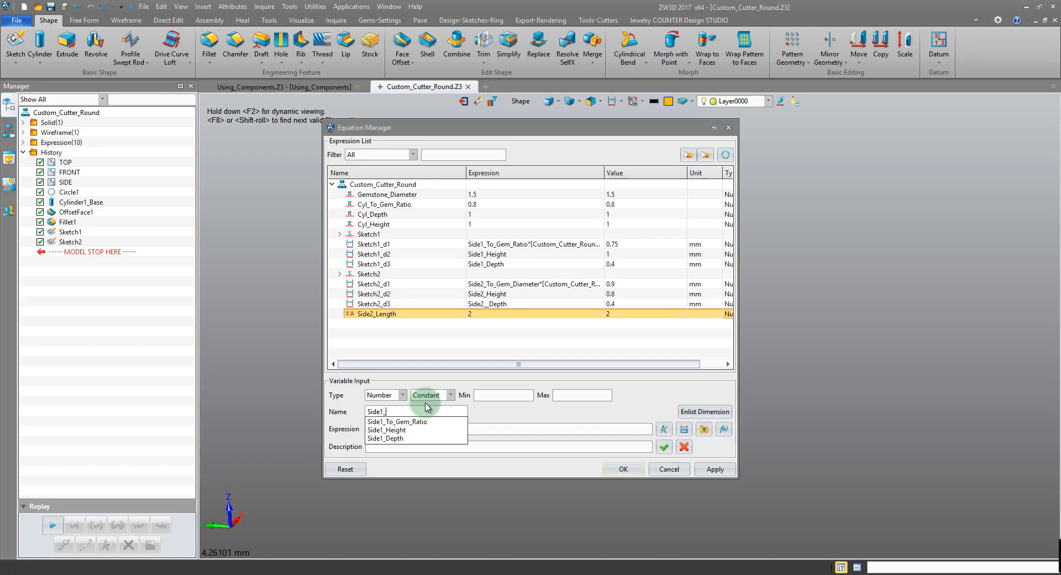
text(Length)
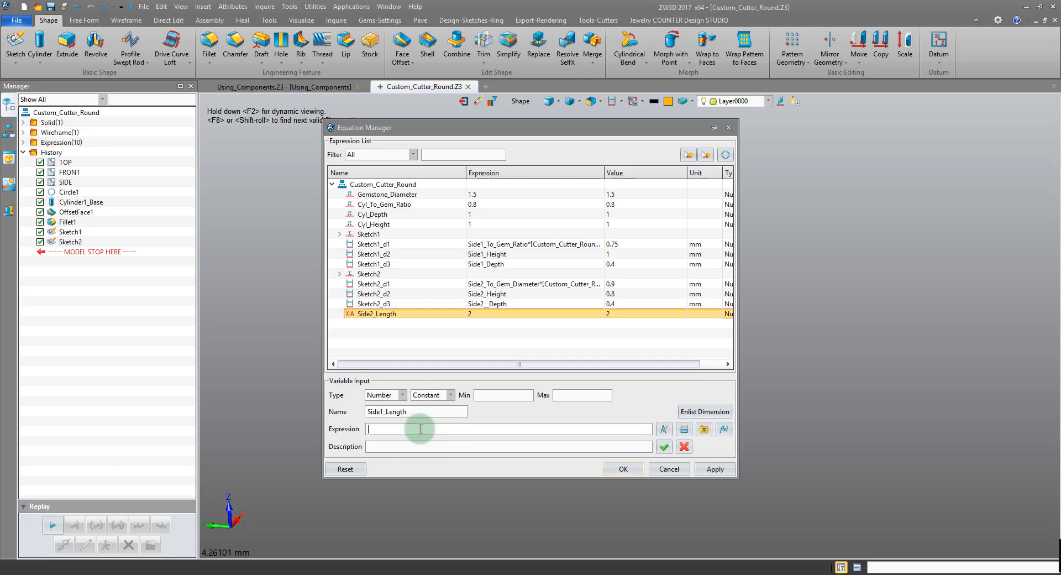
click(669, 451)
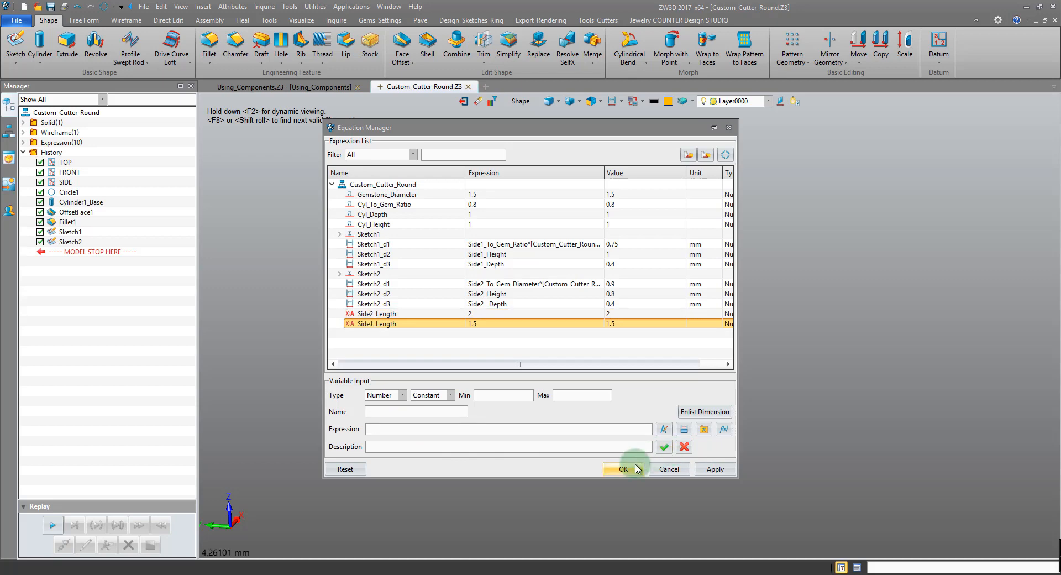
click(625, 469)
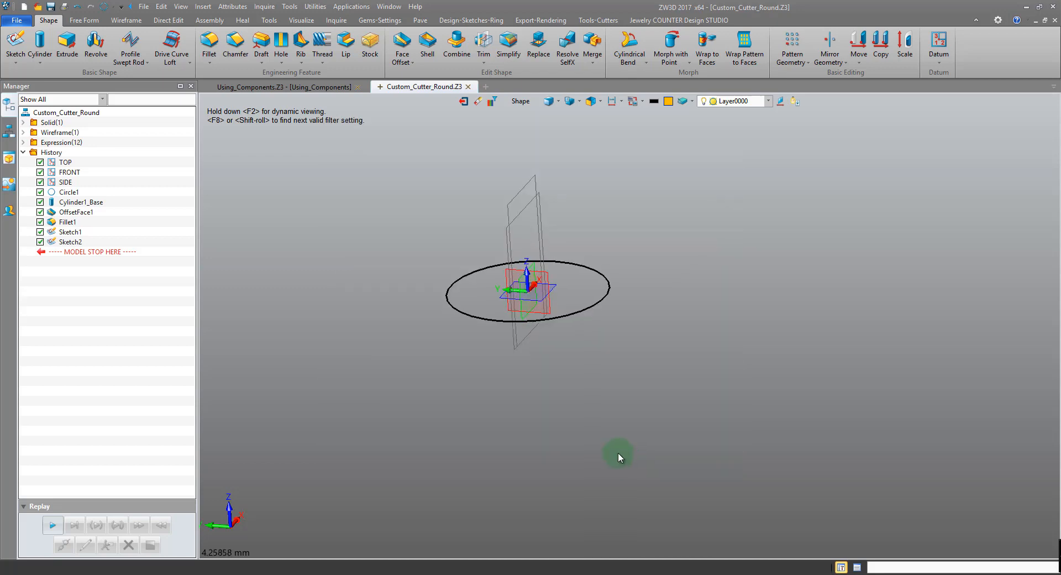
- Restrict the pick filter to sketches
right_drag(583, 327, 547, 311)
scroll(597, 188, up, 2)
right_drag(499, 166, 478, 157)
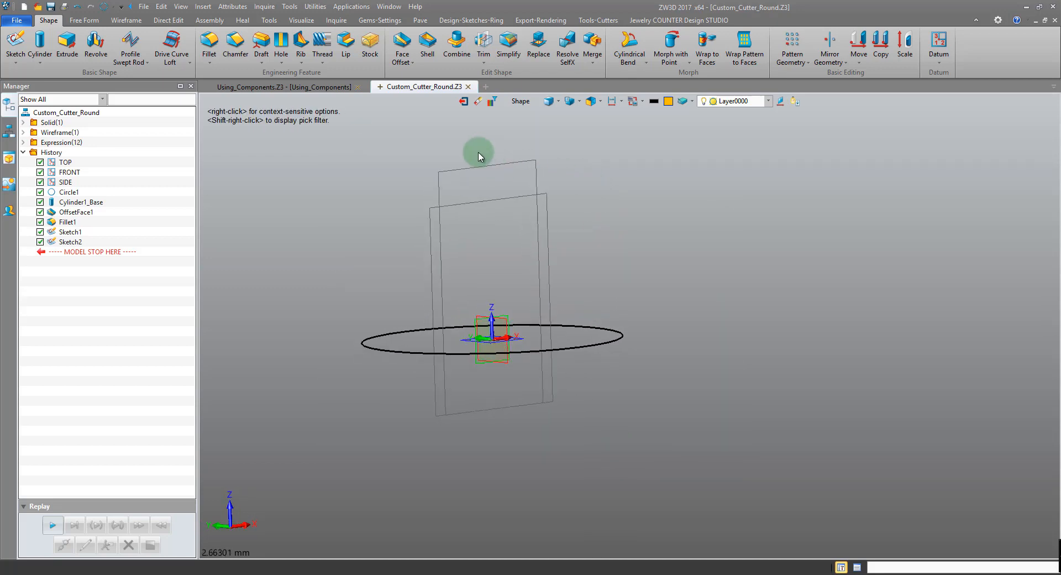
right_drag(509, 121, 517, 101)
click(519, 102)
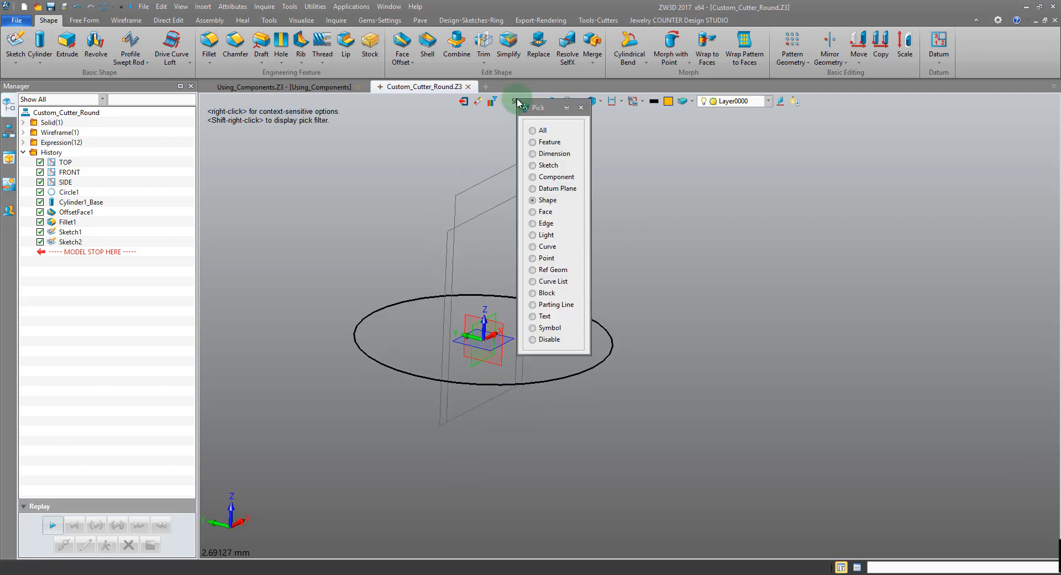
click(534, 166)
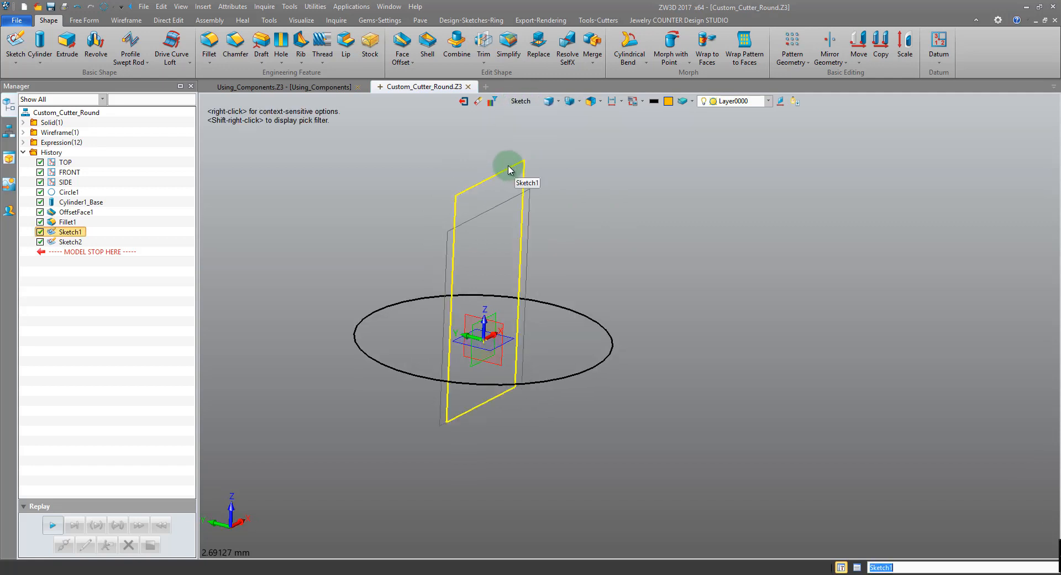
- Set up an Extrude of the Sketch1 profile with the extrude type 1 side
click(504, 165)
right_drag(230, 182, 161, 108)
click(61, 50)
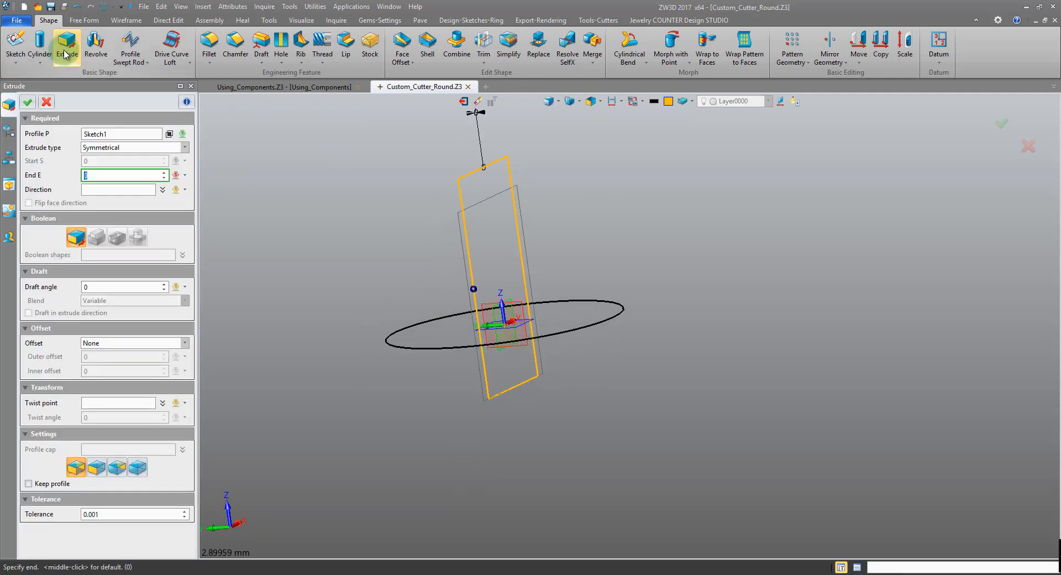
click(142, 136)
click(142, 147)
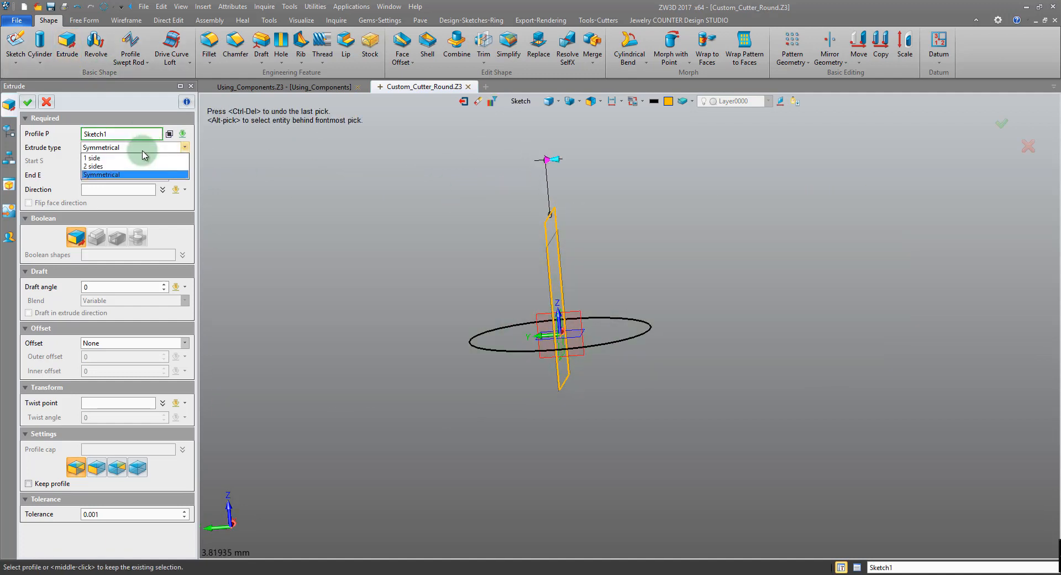
click(142, 157)
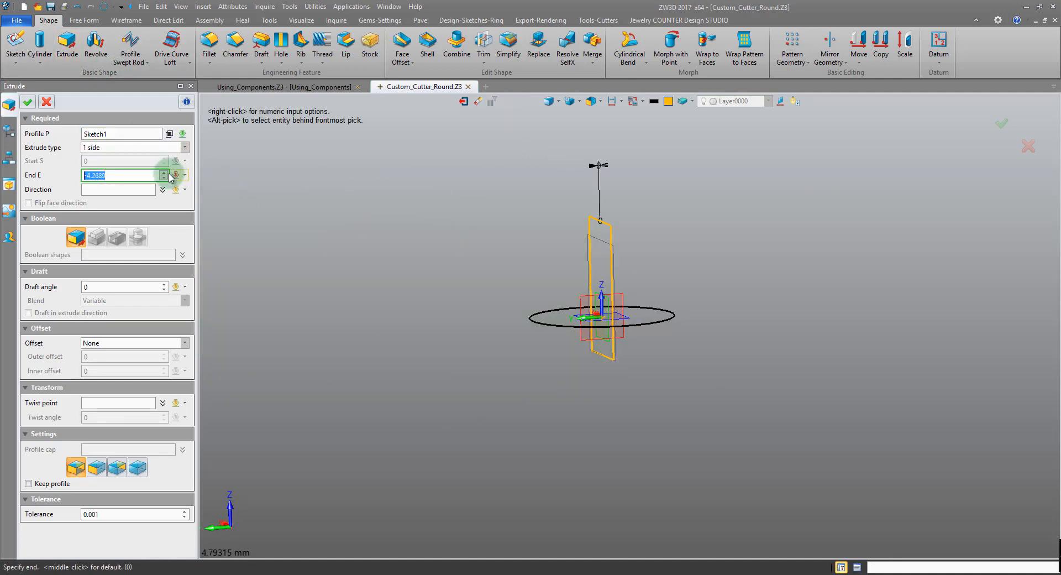
- Set the extrusion's end to the expression -Side1_Length and create the Side1 block
click(335, 235)
click(174, 175)
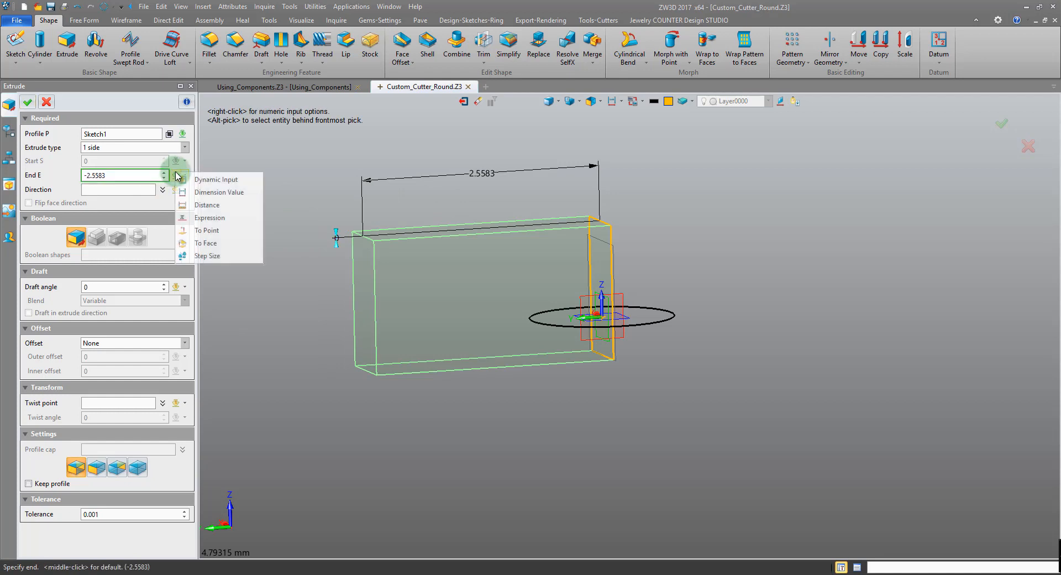
click(234, 208)
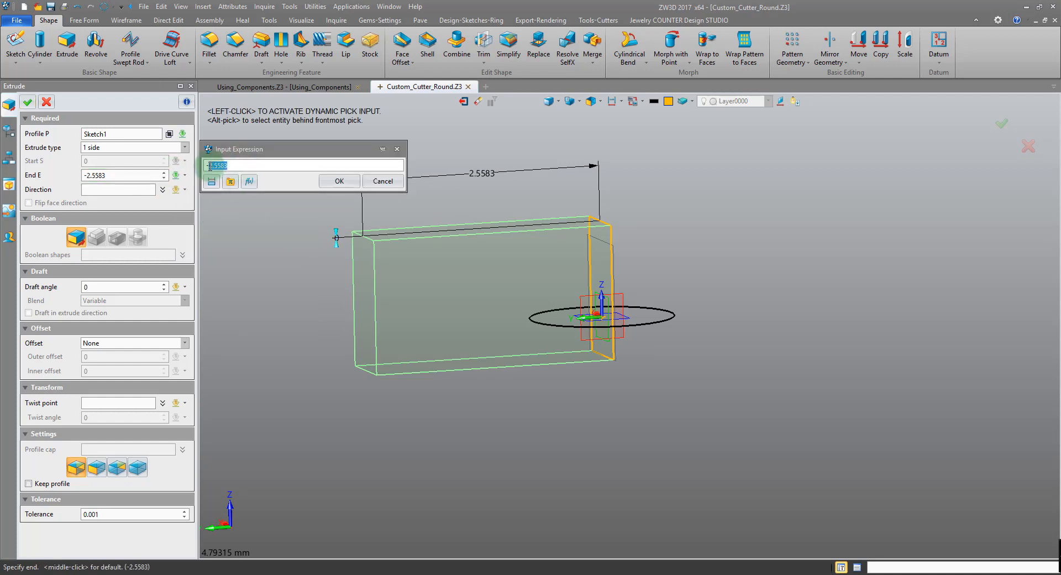
click(230, 182)
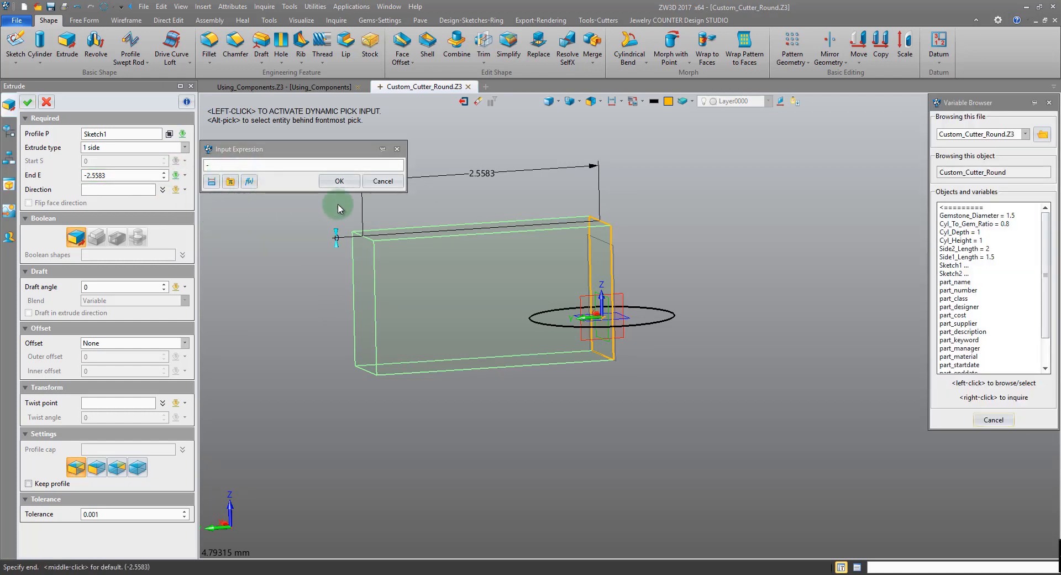
click(962, 257)
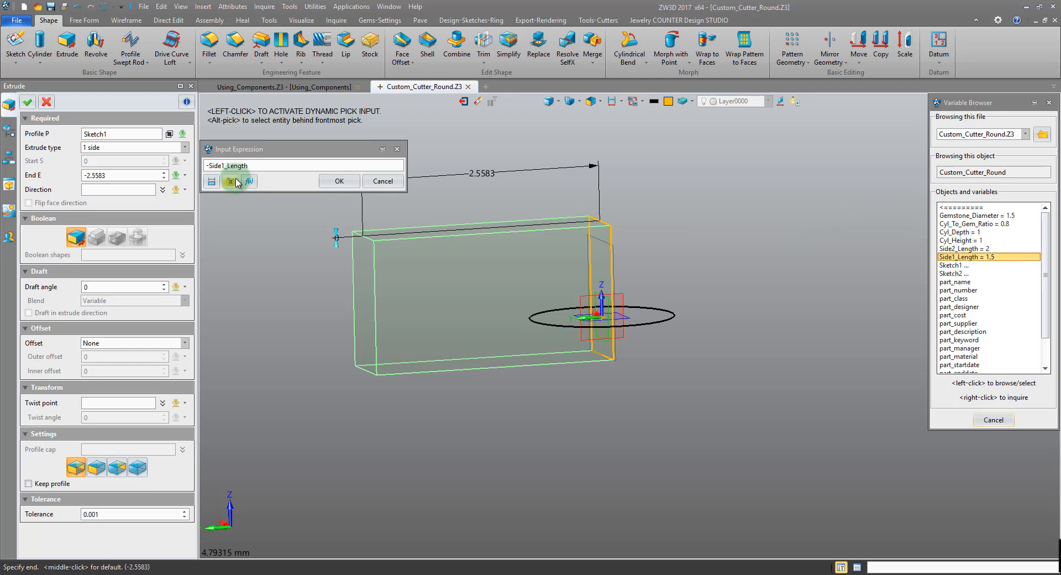
click(334, 182)
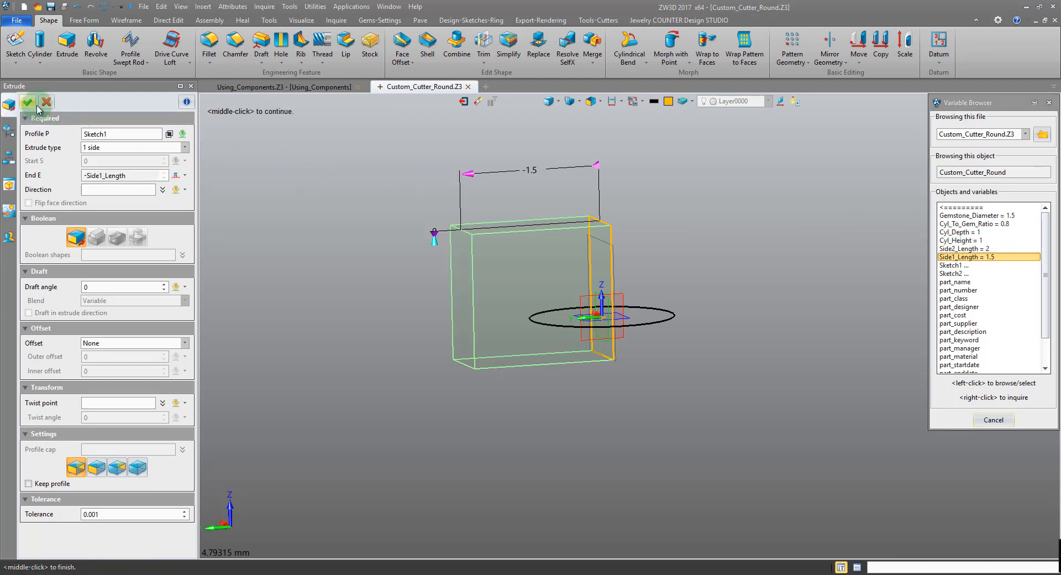
click(28, 102)
- Extrude the Sketch2 profile with the 1 side type, setting its end to the variable Side2_Length
right_drag(389, 235, 397, 202)
middle_click(397, 203)
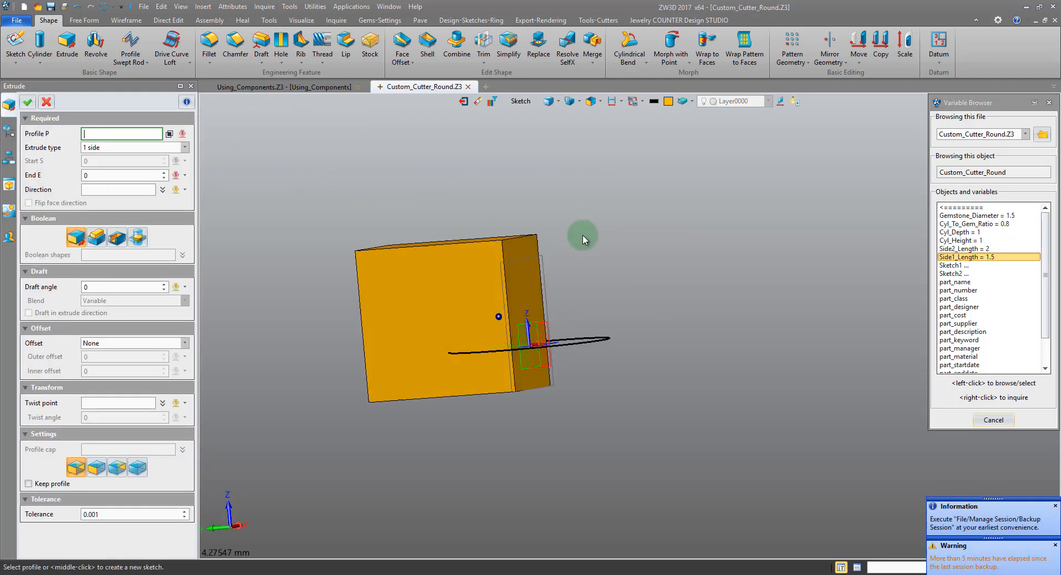
click(554, 273)
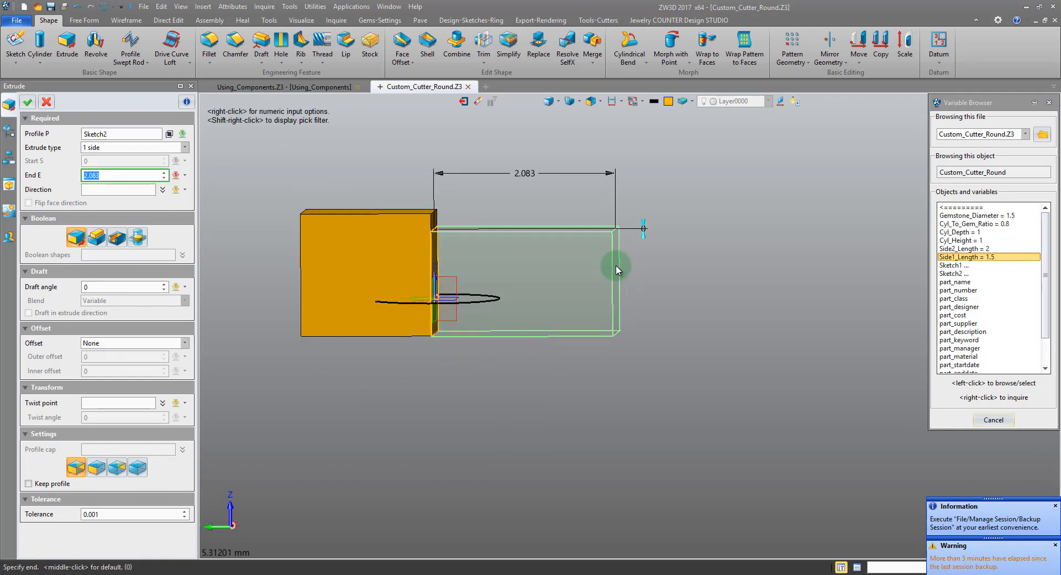
click(617, 264)
click(111, 176)
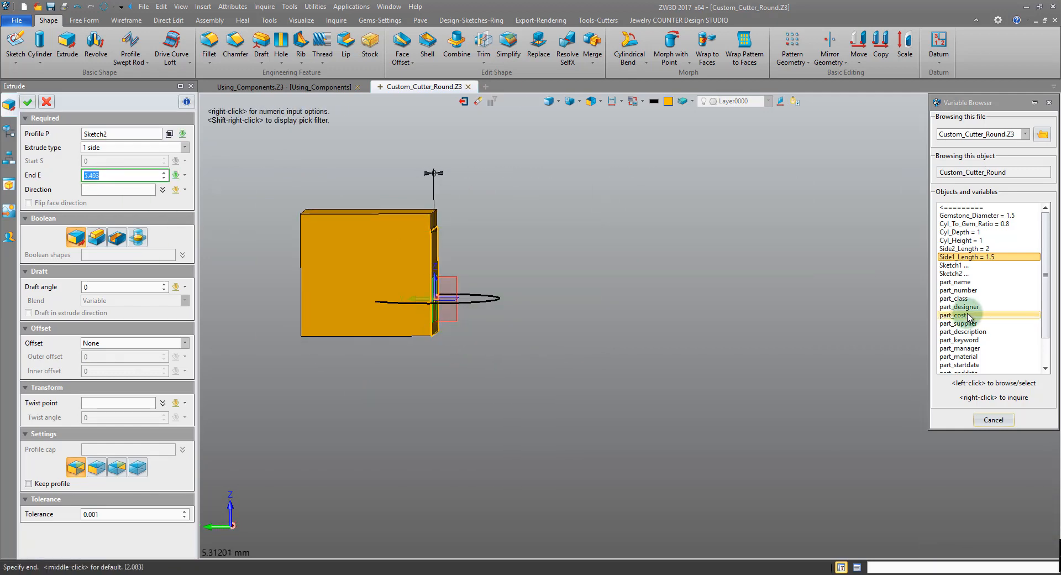
click(981, 252)
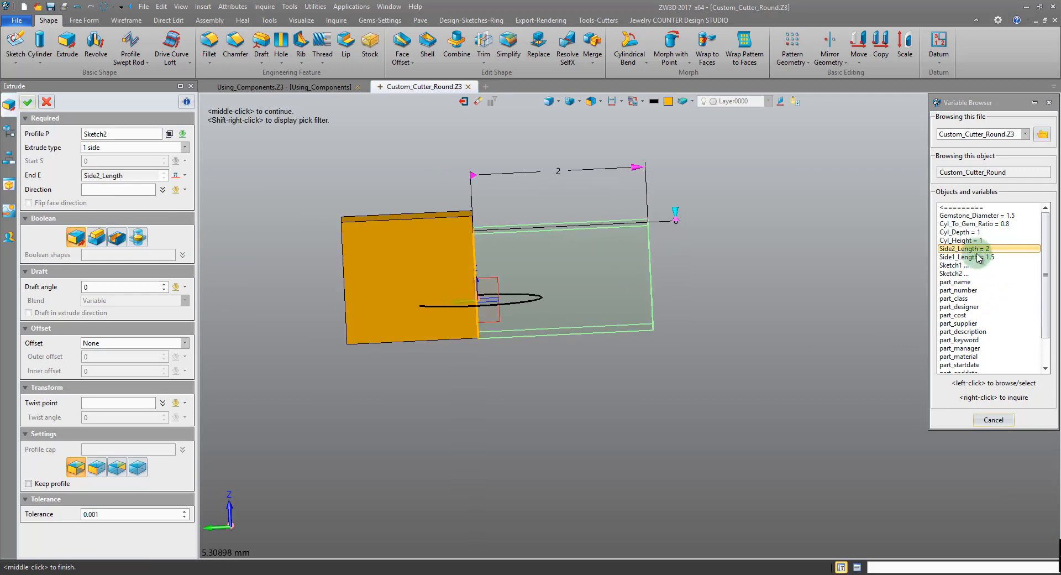
click(27, 101)
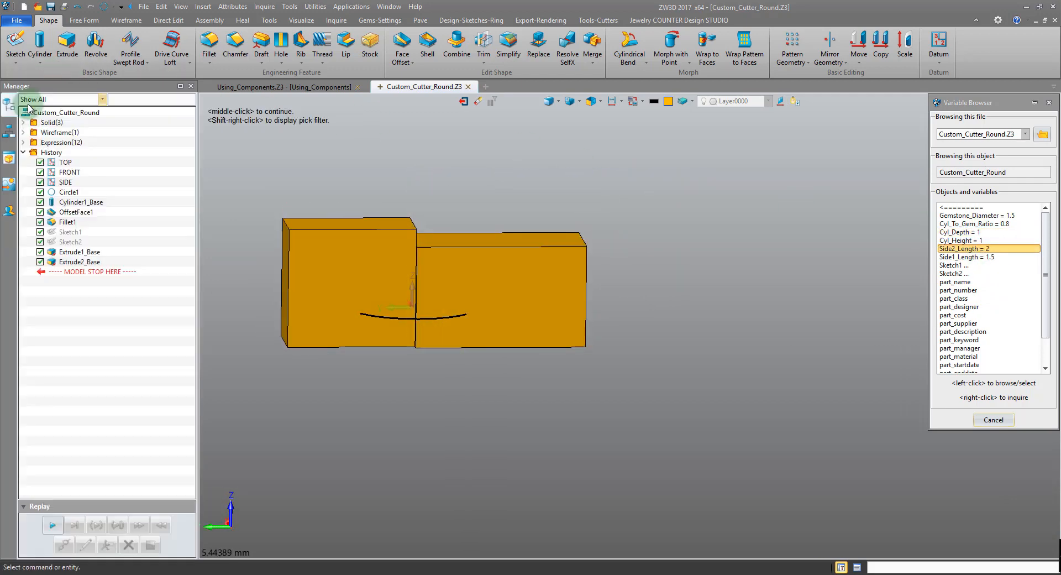
- Unblank the hidden round-bottomed cutter cylinder alongside the two side blocks
right_drag(249, 120, 215, 124)
right_click(511, 184)
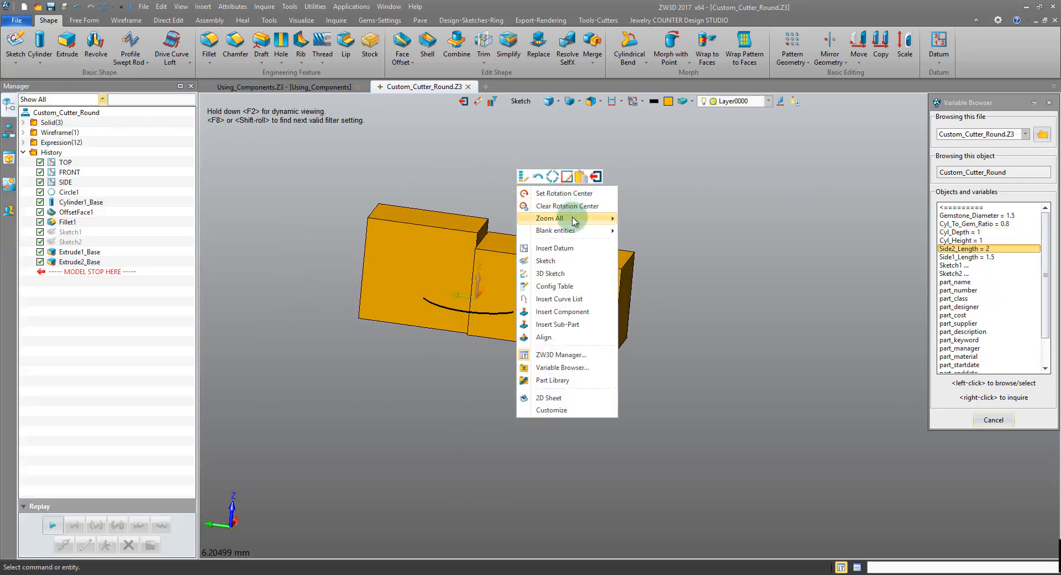
mouse_move(586, 229)
click(661, 257)
right_drag(661, 256, 521, 120)
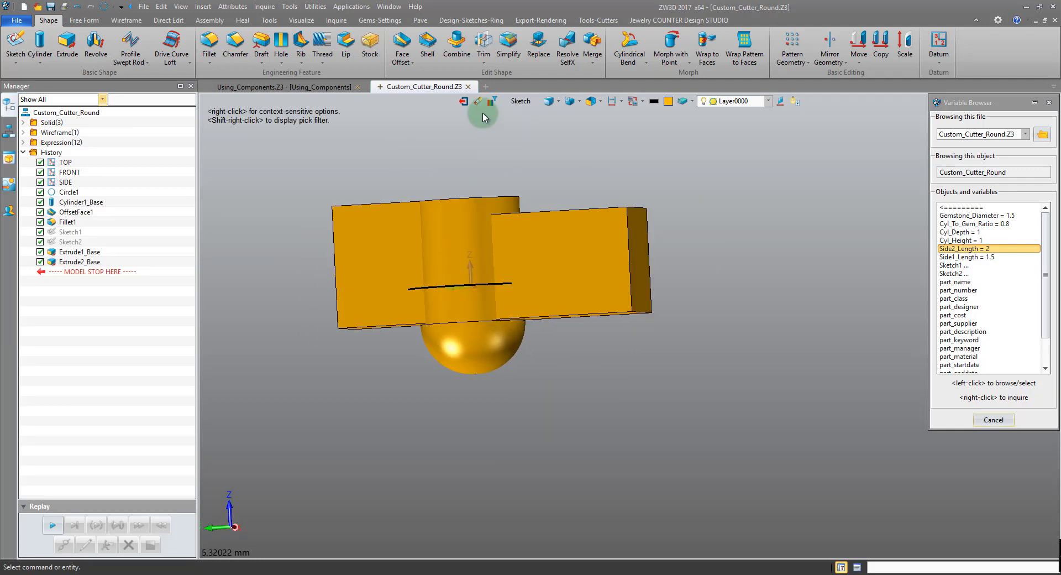
- Restrict the pick filter to curves, erase the circle around the cylinder, and dismiss the variable browser
click(478, 102)
click(520, 101)
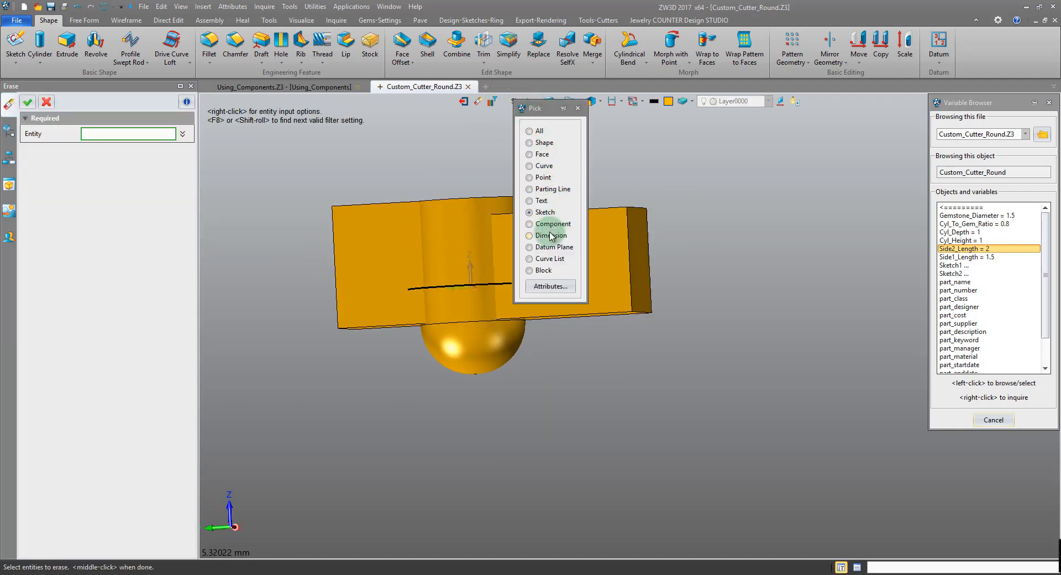
click(544, 165)
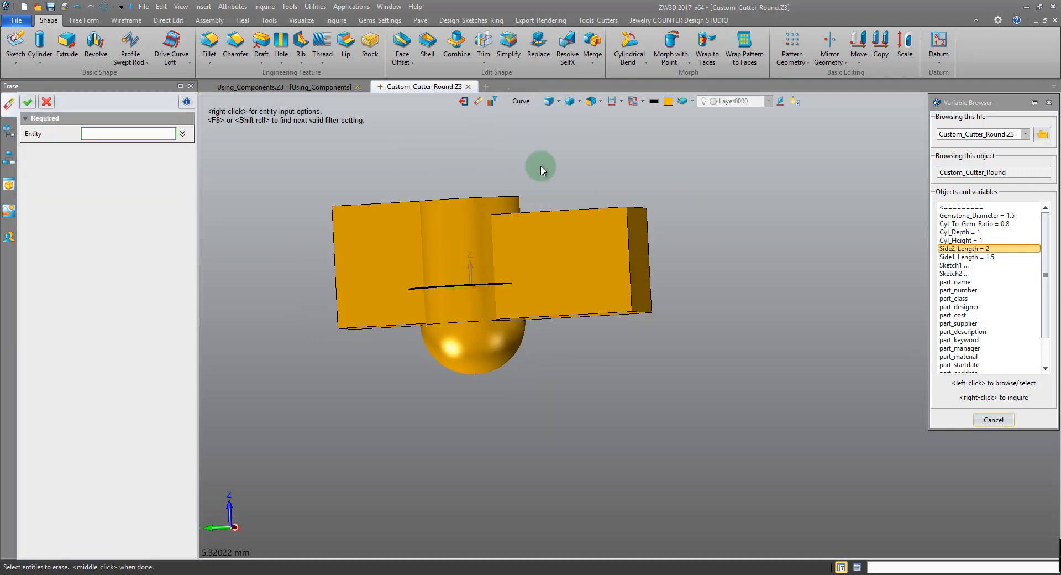
middle_click(496, 284)
mouse_move(796, 116)
right_down()
mouse_move(599, 105)
mouse_move(960, 388)
right_up()
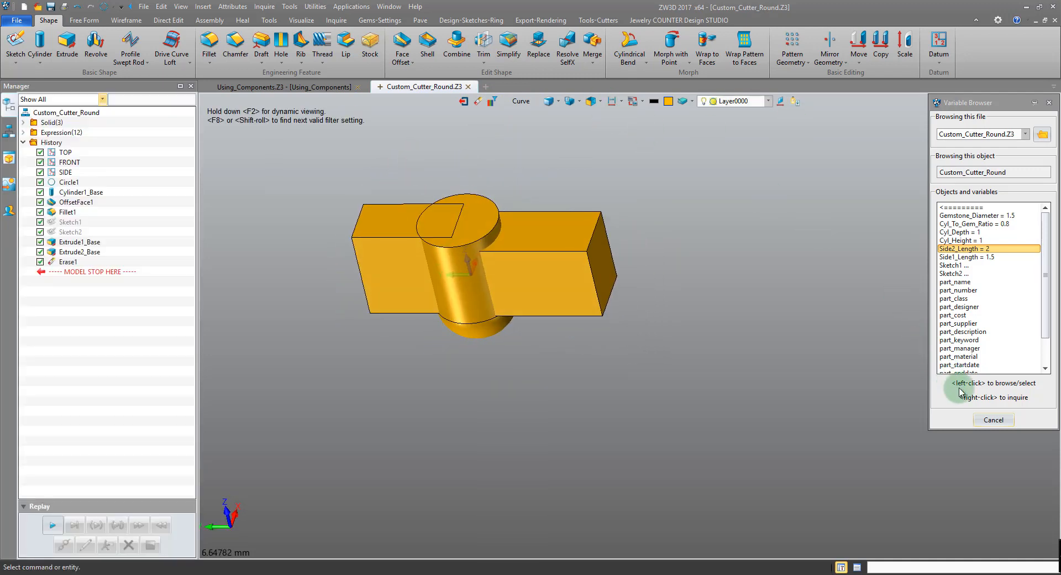
click(987, 421)
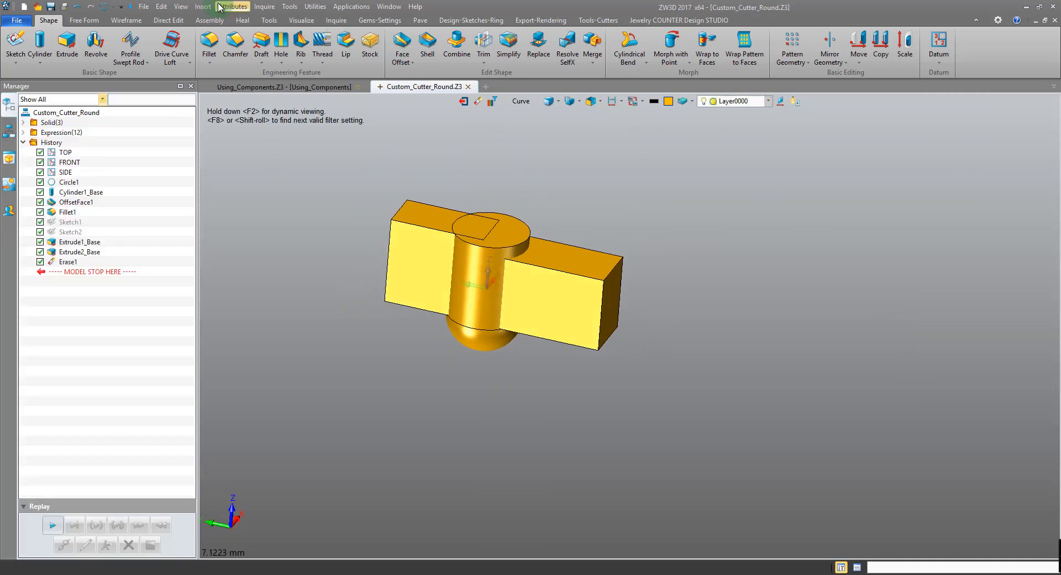
- Assign the Gemstone_Diameter variable to the first driving parameter slot in the part attributes
click(232, 6)
click(237, 20)
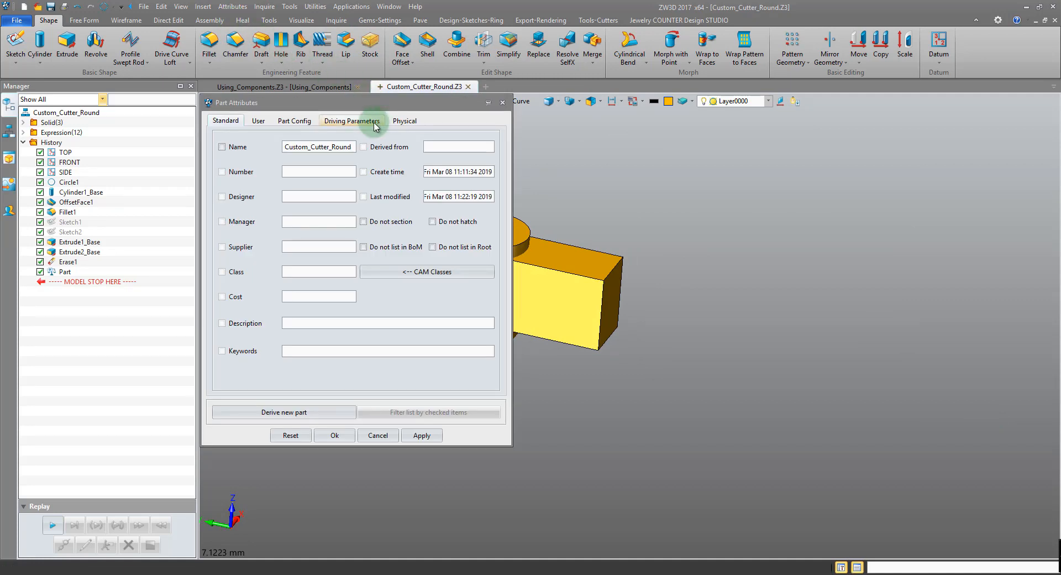
click(374, 122)
drag(373, 104, 665, 103)
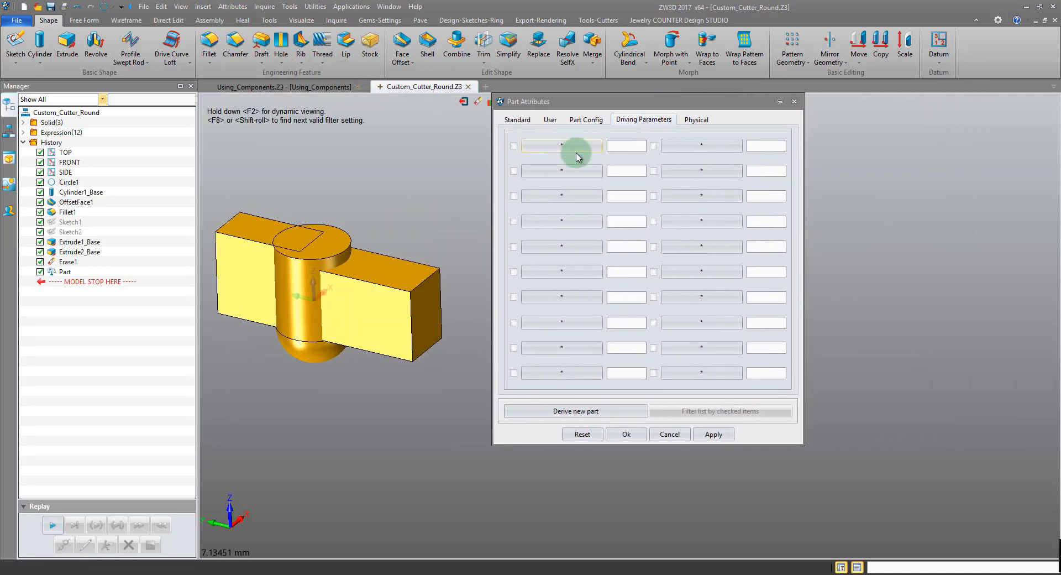
click(574, 147)
right_click(473, 151)
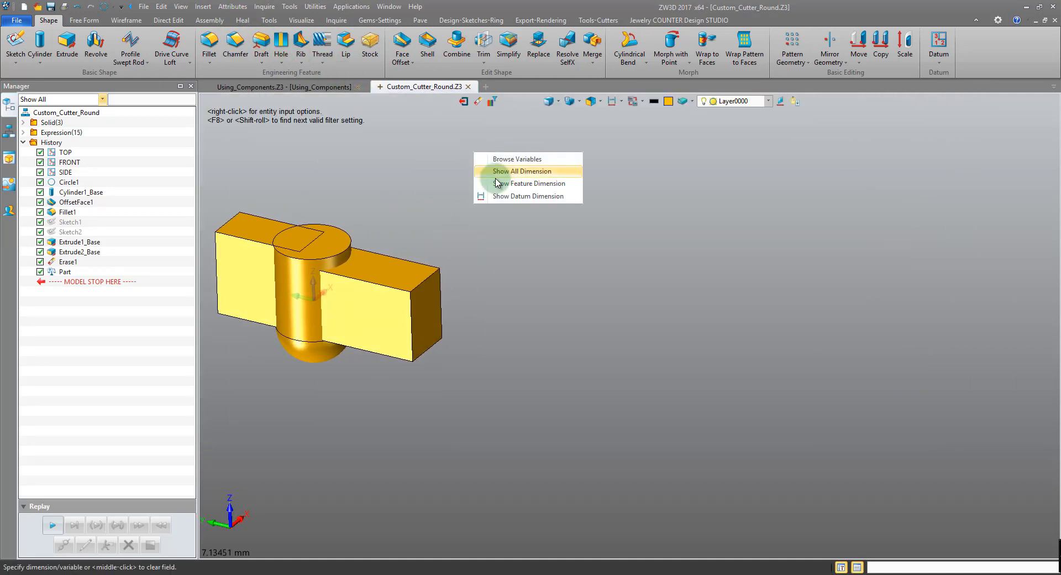
click(516, 159)
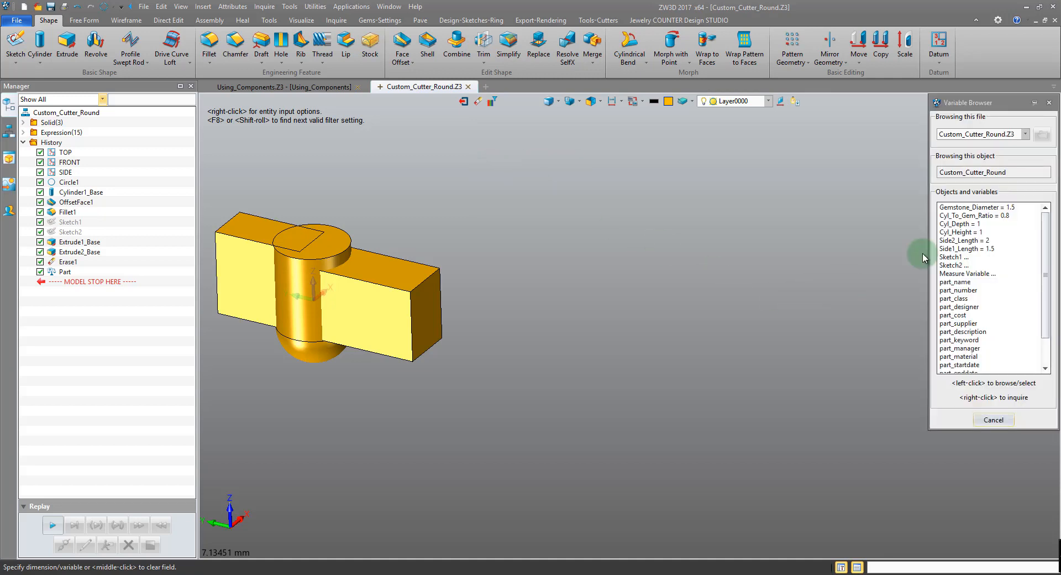
click(970, 208)
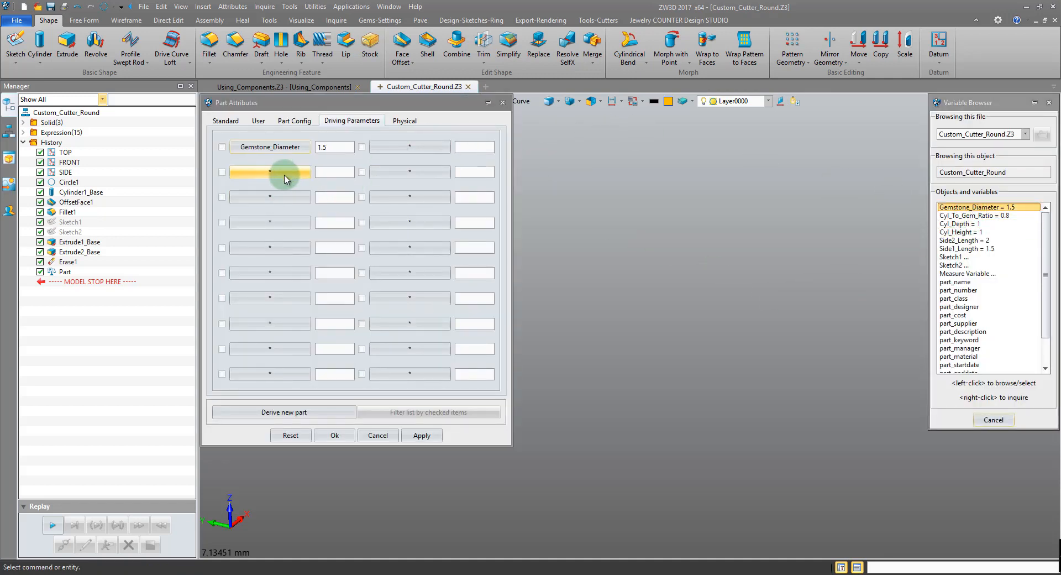
- Assign Cyl_To_Gem_Ratio and Cyl_Depth to the third row of driving parameters and Cyl_Height to the fourth
click(263, 198)
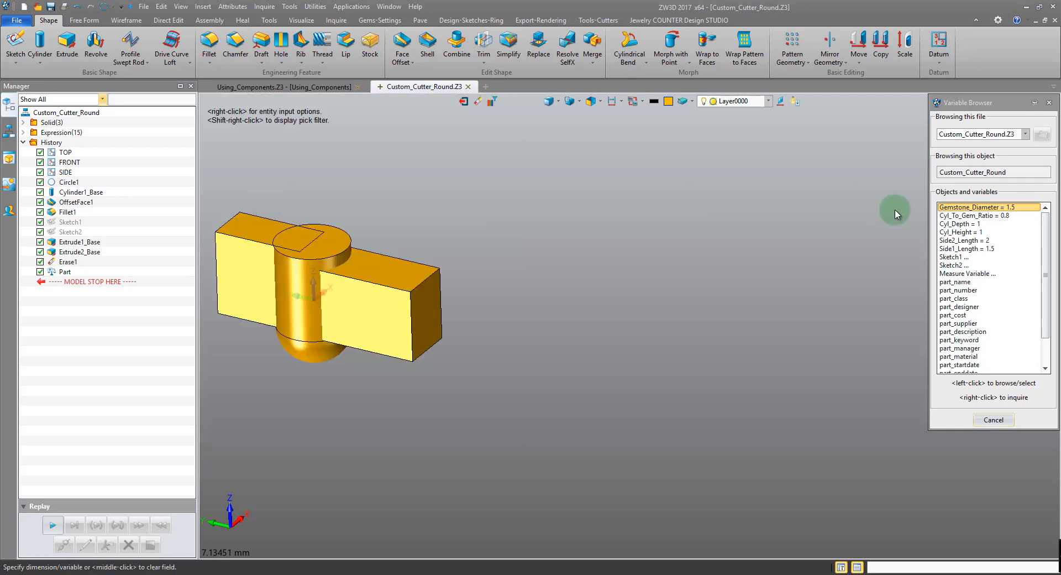
click(973, 215)
click(387, 197)
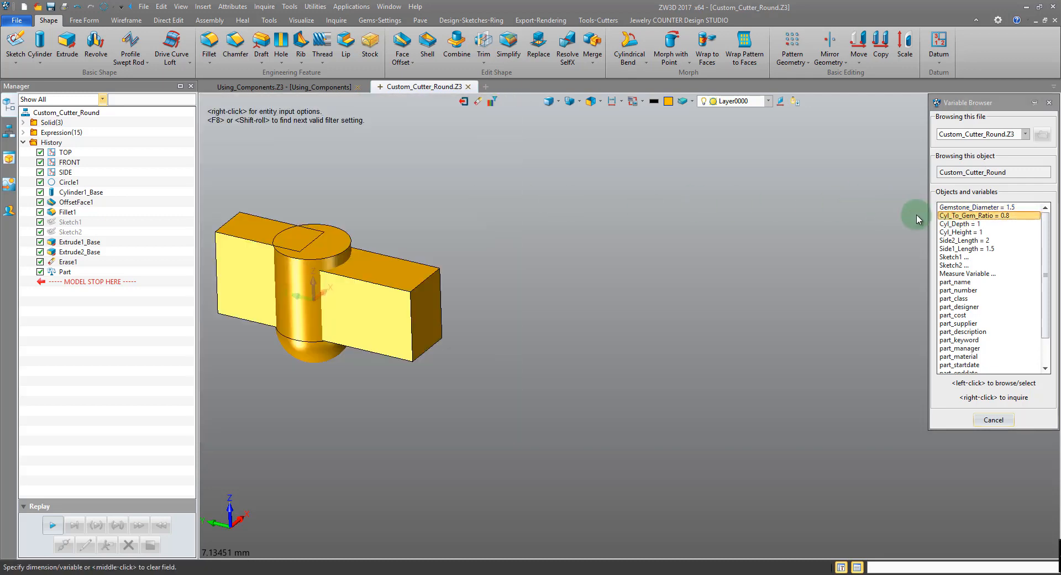
click(956, 224)
click(301, 223)
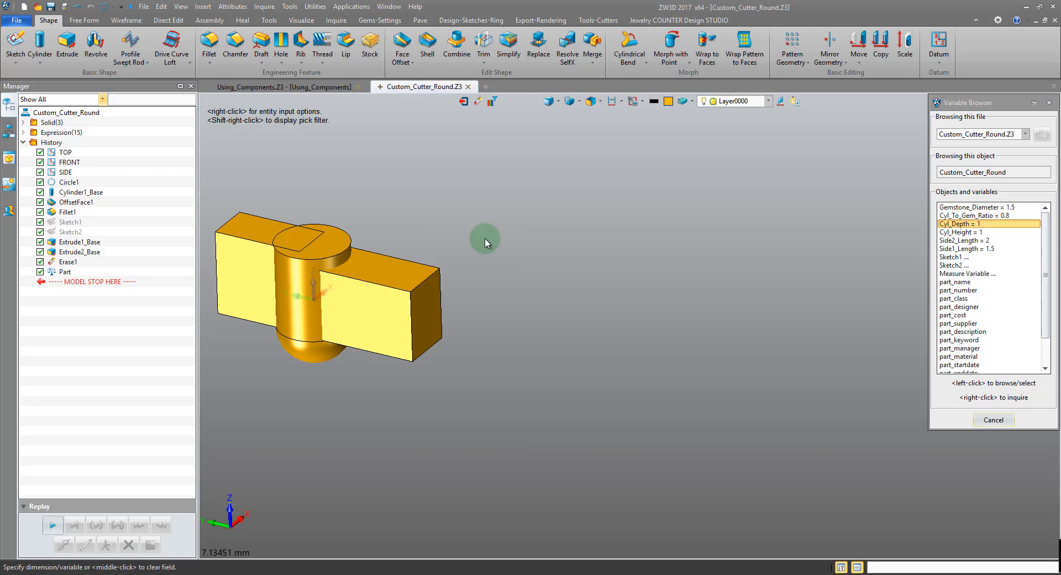
click(933, 232)
- Assign Side1_Length and Side2_Length side by side in the sixth row of driving parameters
click(280, 274)
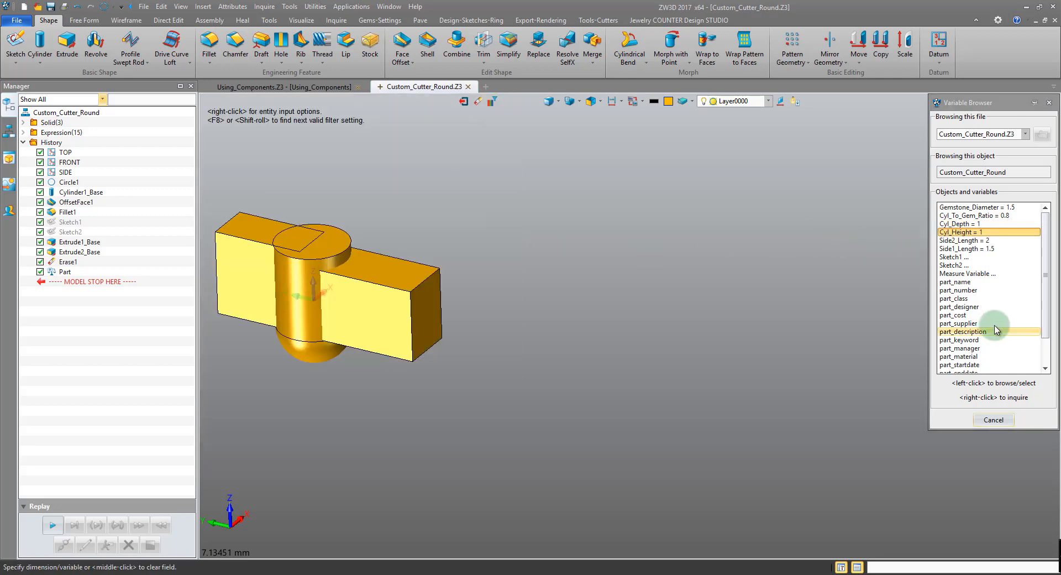
click(972, 249)
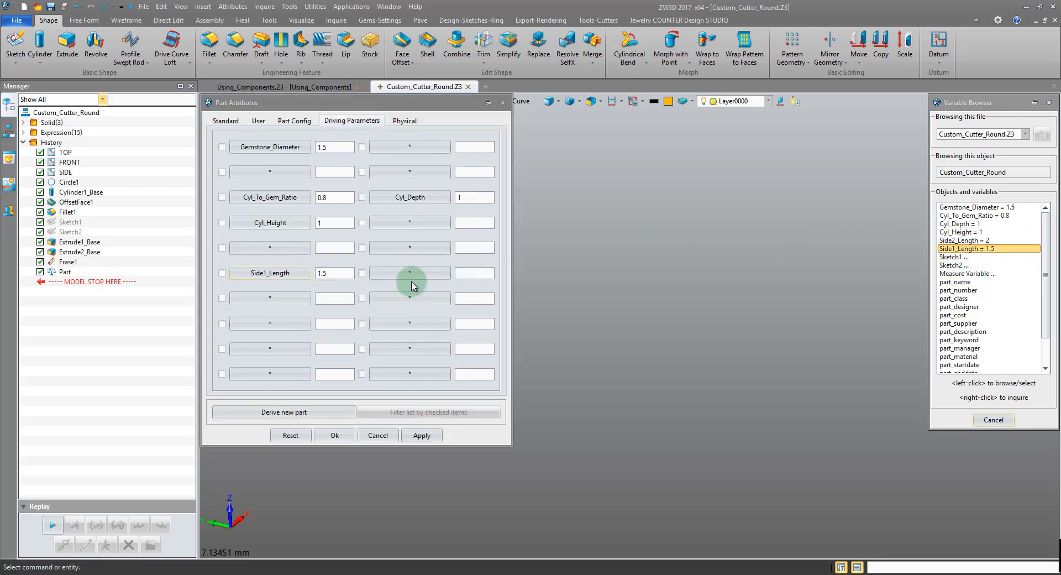
click(418, 274)
click(961, 241)
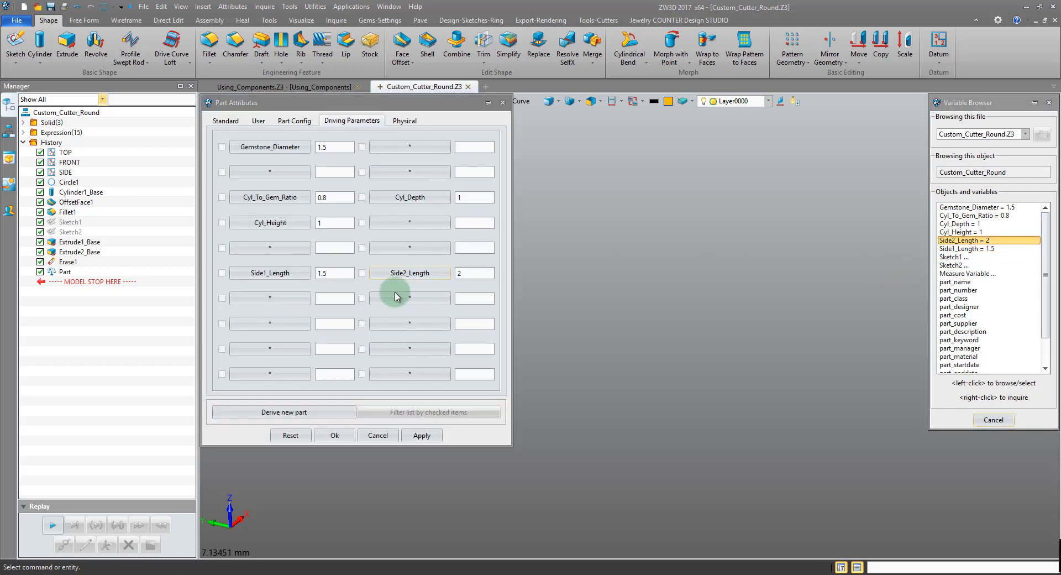
- Add Sketch1's variables Side1_To_Gem_Ratio, Side1_Height and Side1_Depth as driving parameters beneath Side1_Length
click(282, 299)
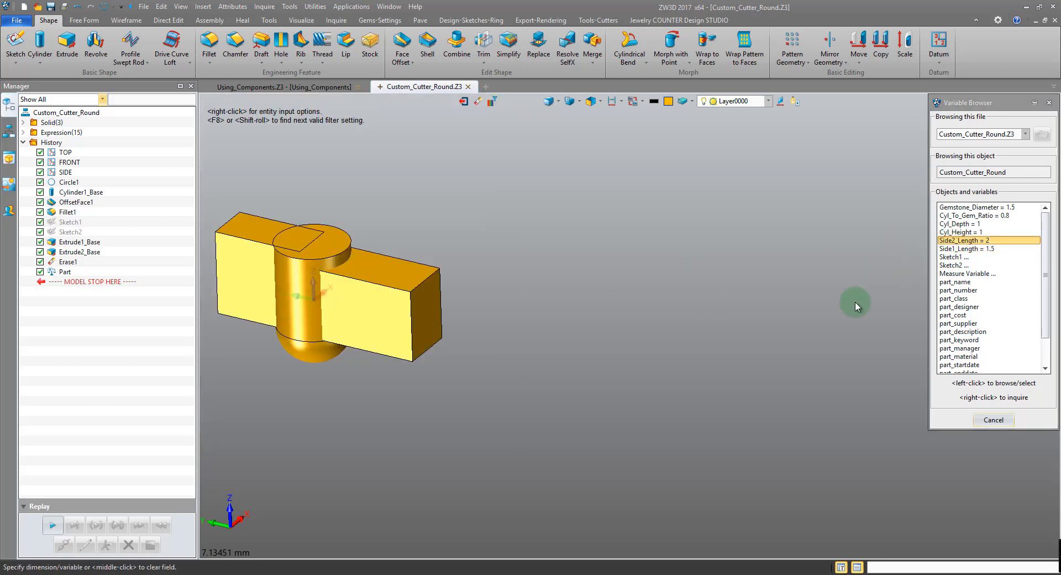
click(952, 257)
click(973, 215)
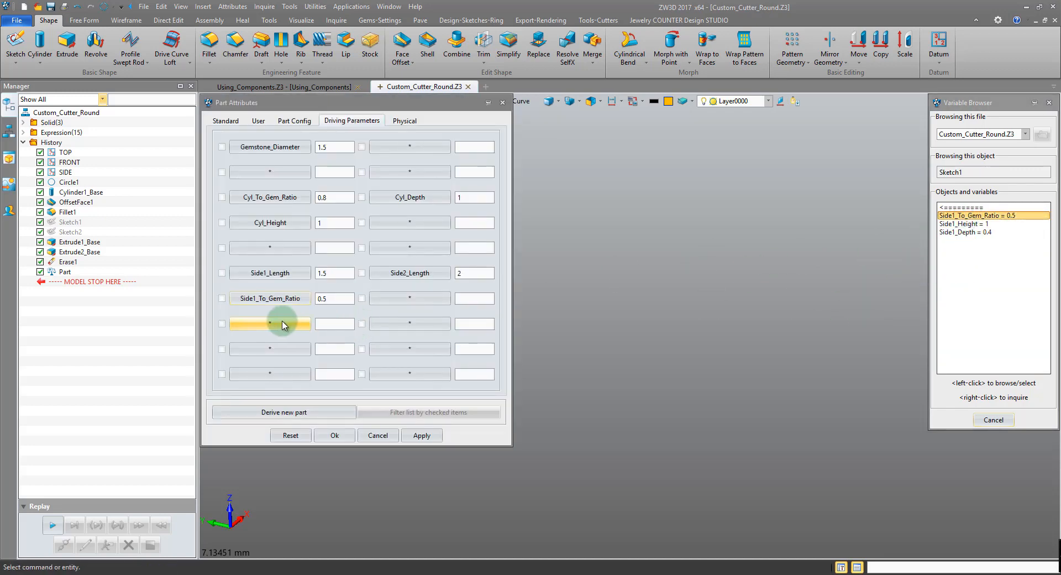
click(282, 324)
click(965, 224)
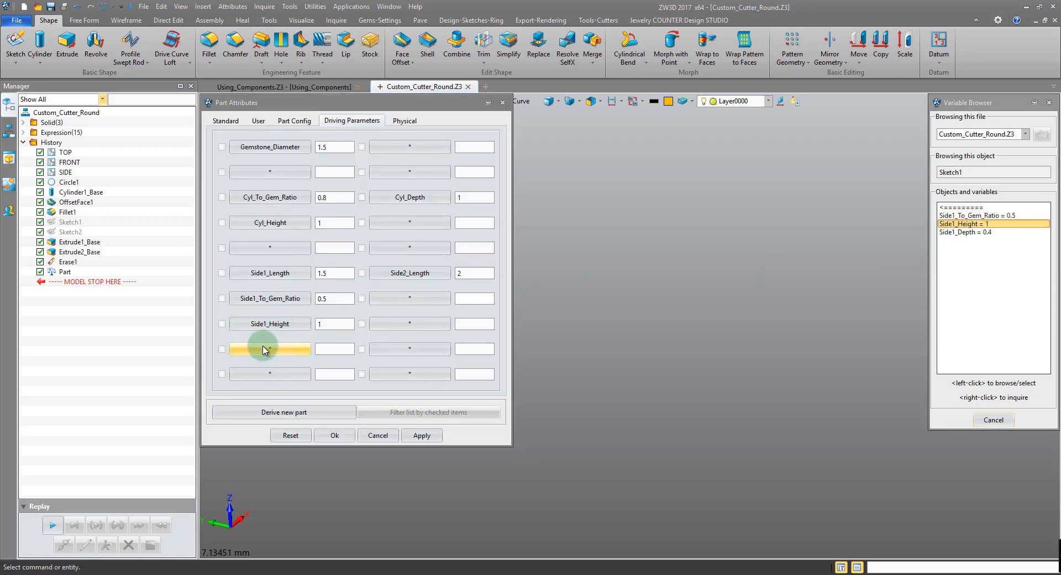
click(270, 349)
click(964, 232)
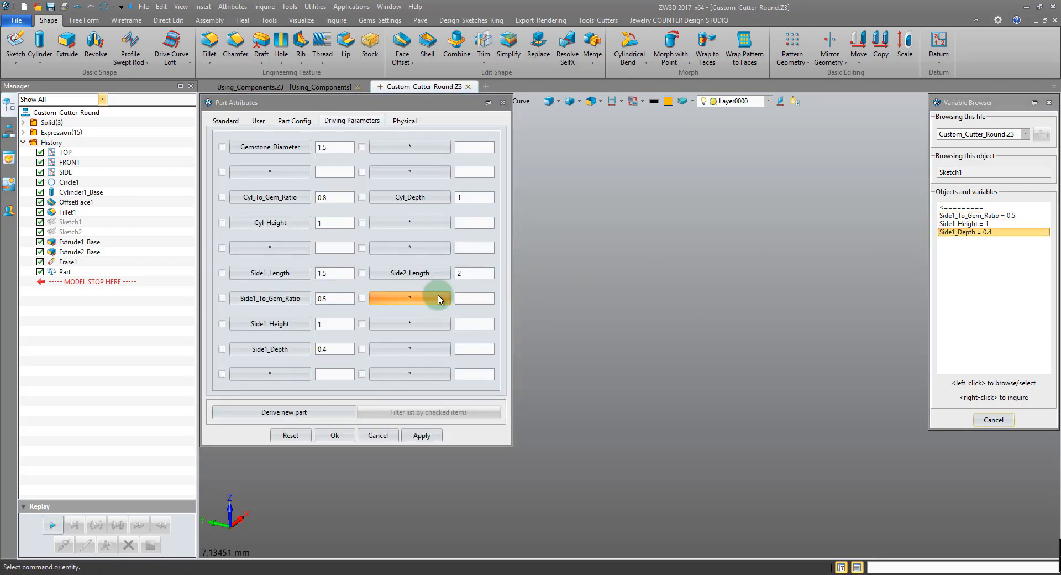
- Add Sketch2's variables Side2_To_Gem_Diameter, Side2__Depth and Side2_Height as driving parameters beneath Side2_Length and apply the attributes
click(440, 299)
click(962, 207)
click(973, 249)
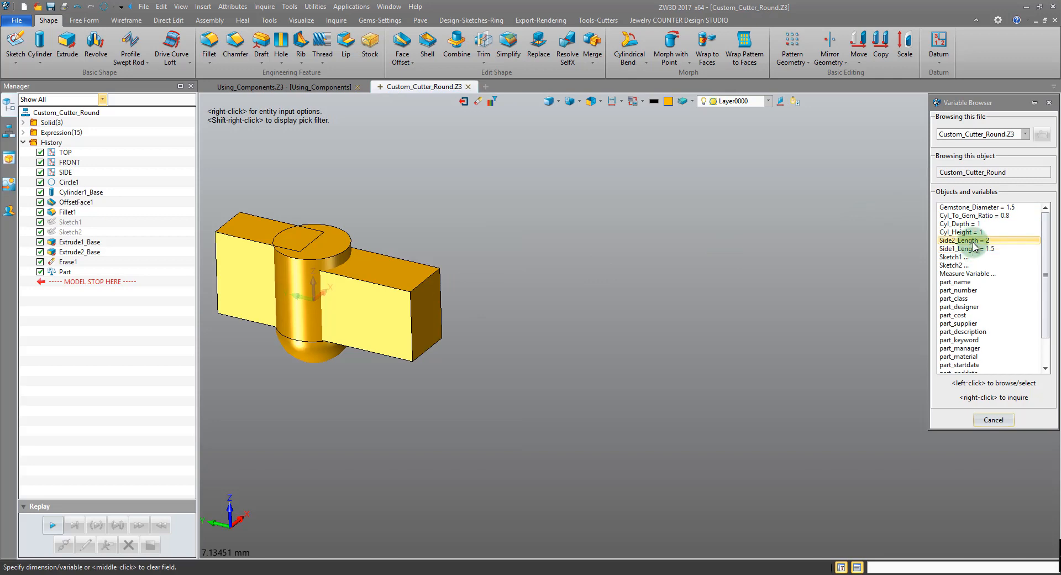
click(970, 266)
click(971, 215)
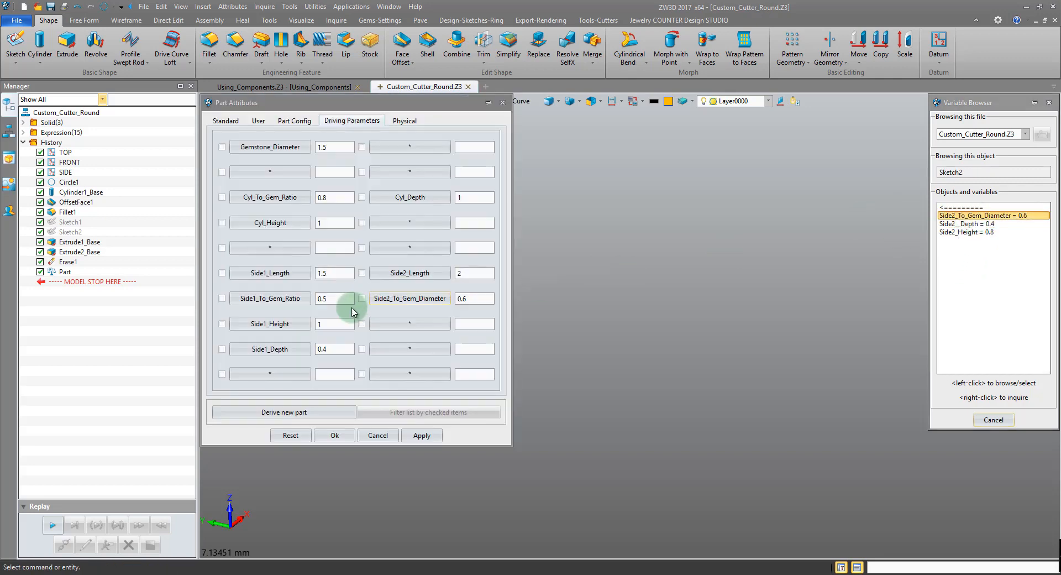
click(409, 324)
click(966, 223)
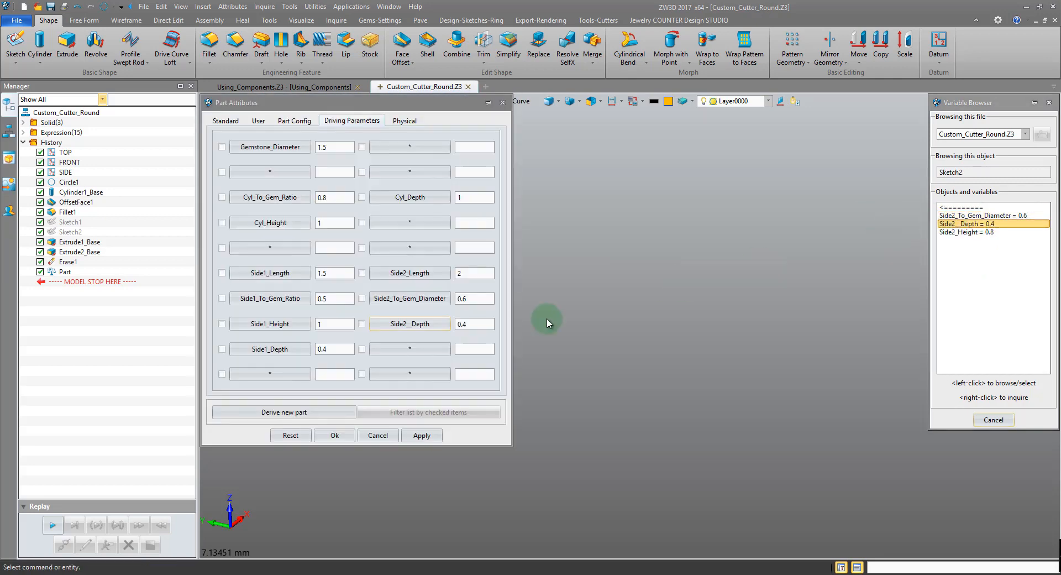
click(400, 349)
click(968, 233)
click(440, 438)
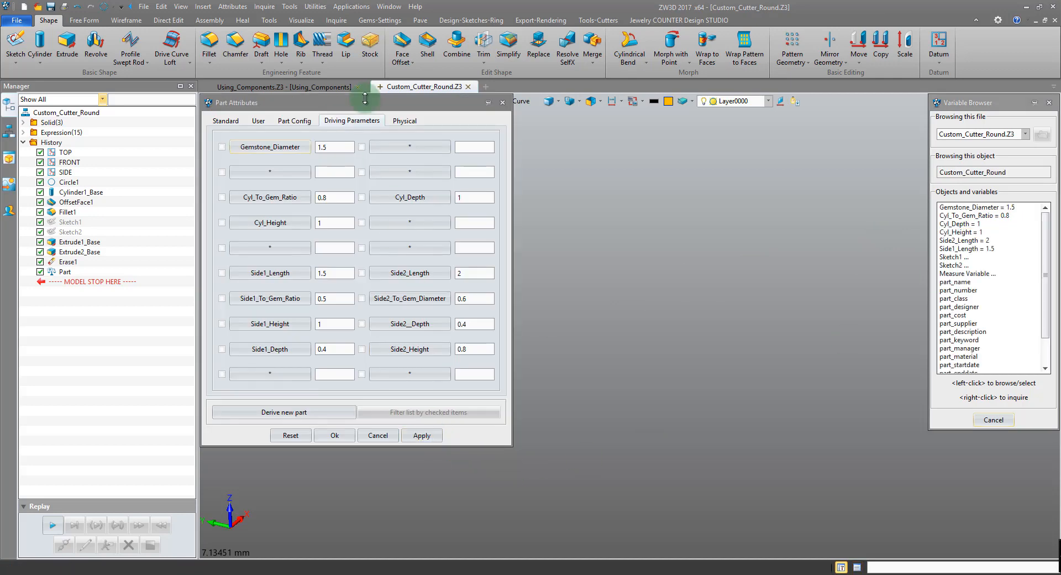
- Move the Part Attributes dialog clear of the model and set the Cyl_Height driving parameter to .5
drag(380, 122, 779, 146)
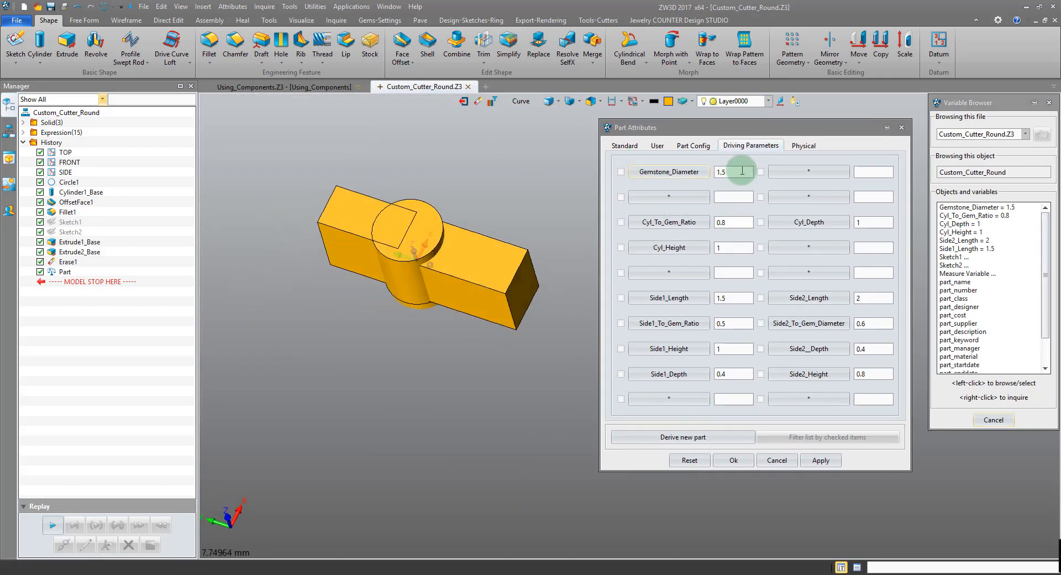
click(717, 248)
text(.5)
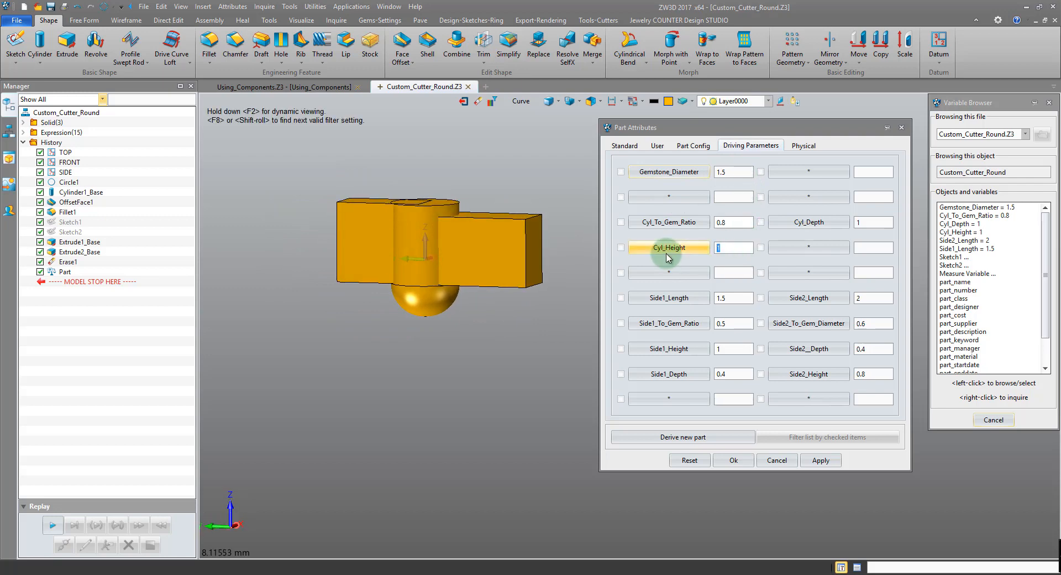
- Set the Cyl_Height driving parameter to 1.5 and Gemstone_Diameter to 1.25, applying each change to the cutter
click(821, 460)
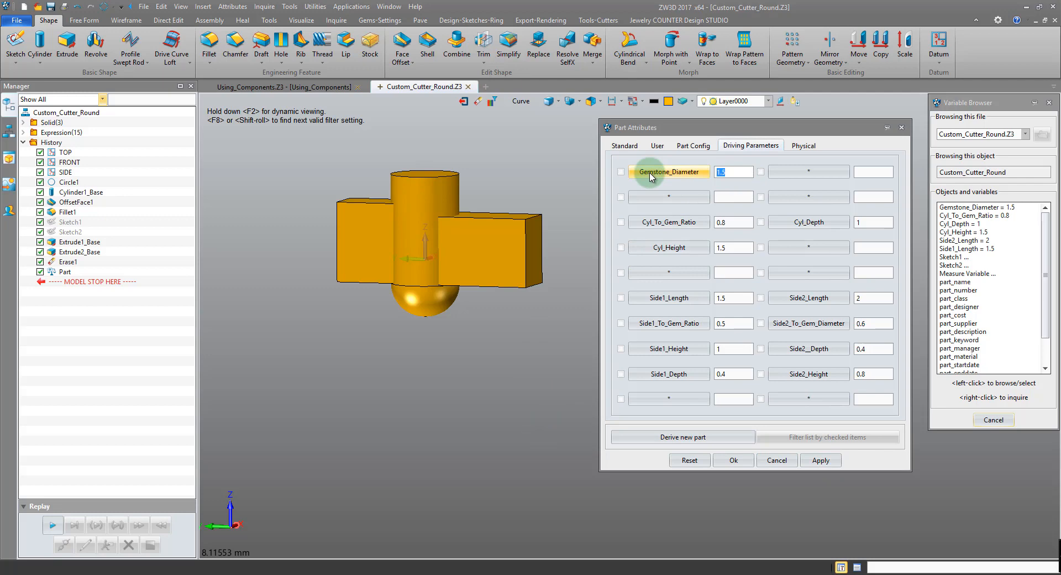
text(1.25)
click(818, 461)
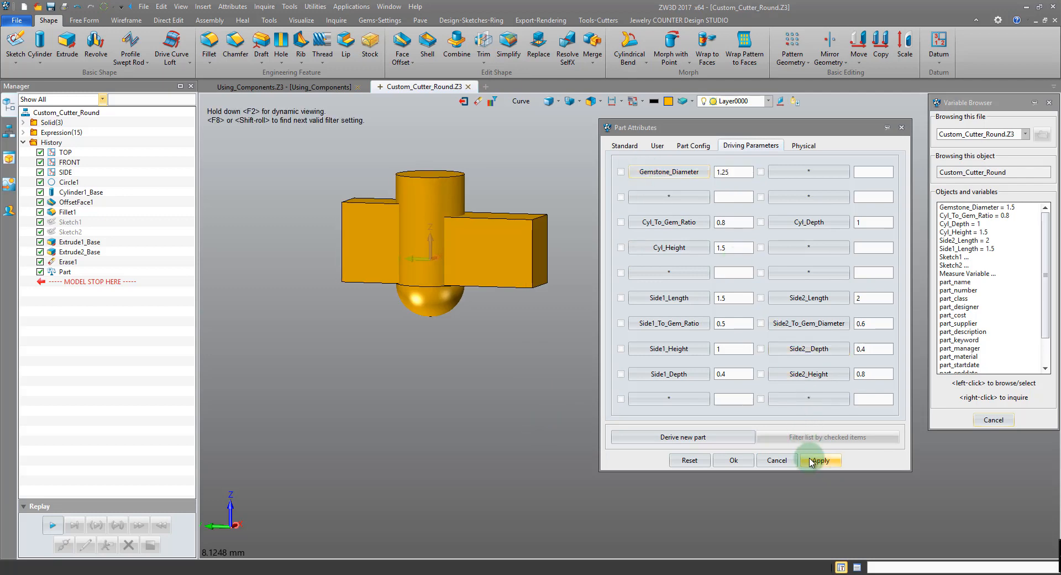
- Test the Gemstone_Diameter driving parameter at 2, set it to 1.5, and accept the part attributes
drag(733, 173, 658, 183)
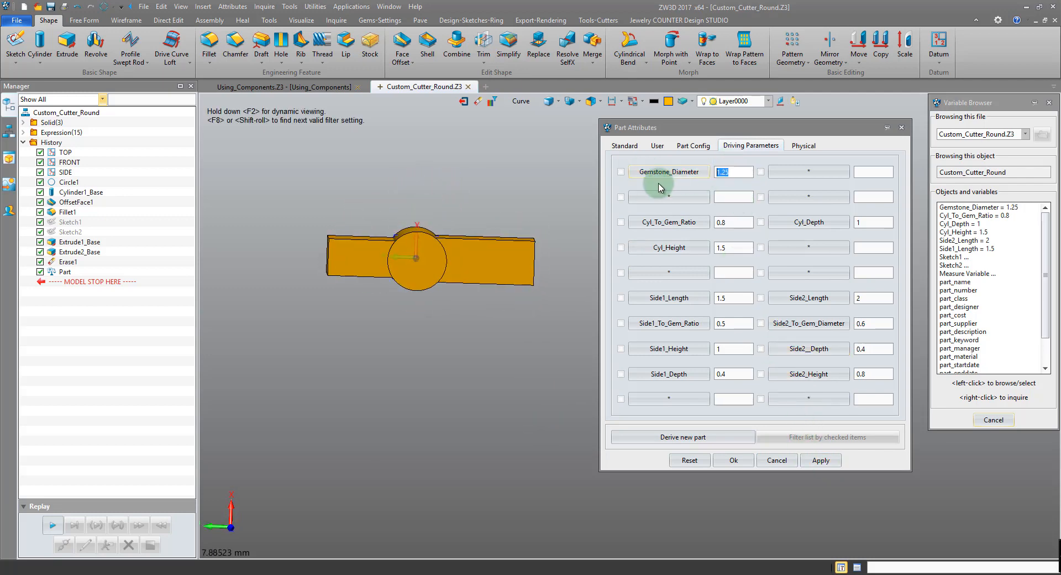
text(2)
click(822, 461)
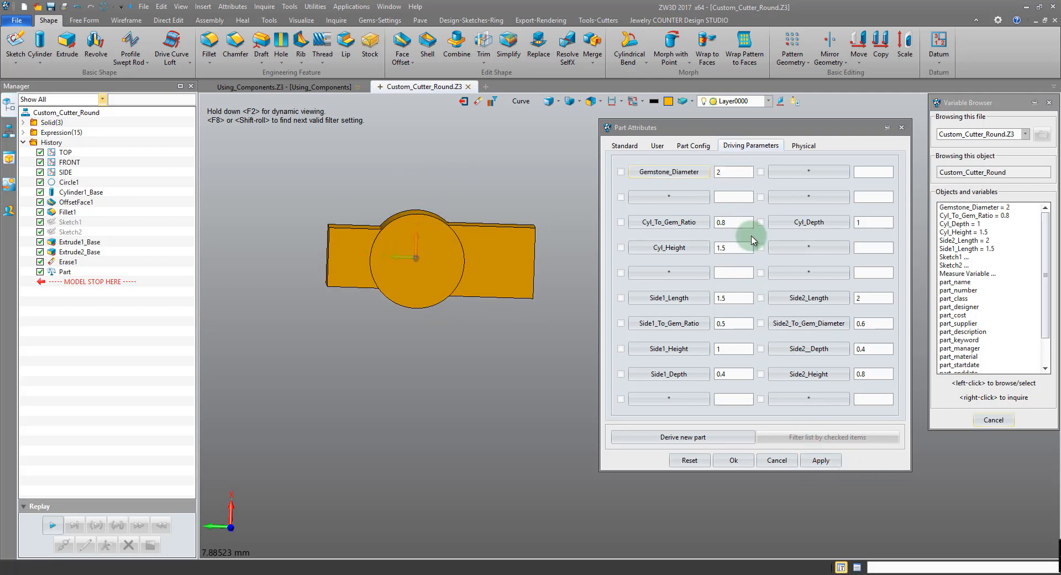
text(5)
click(820, 460)
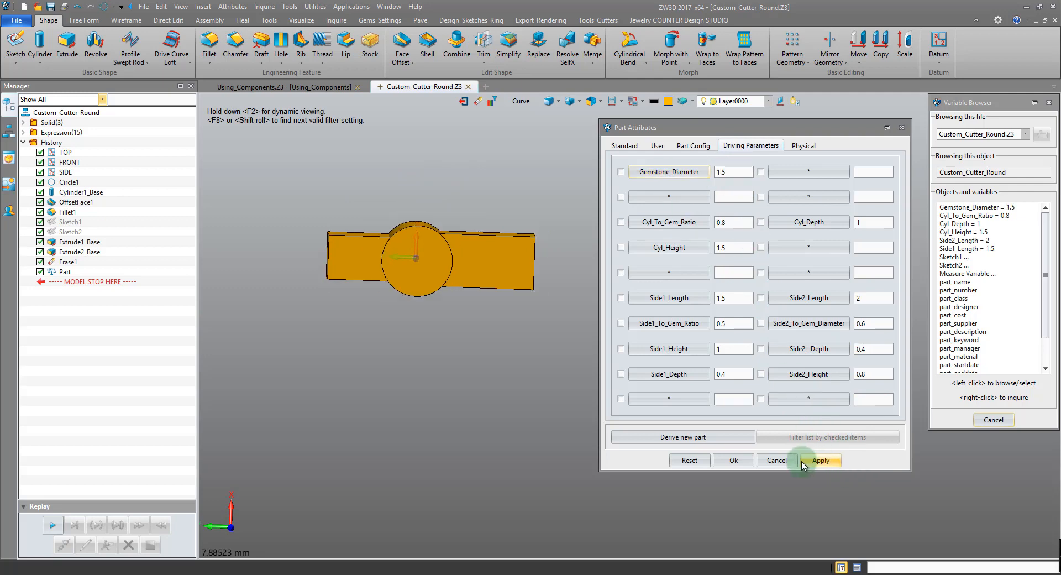
click(734, 460)
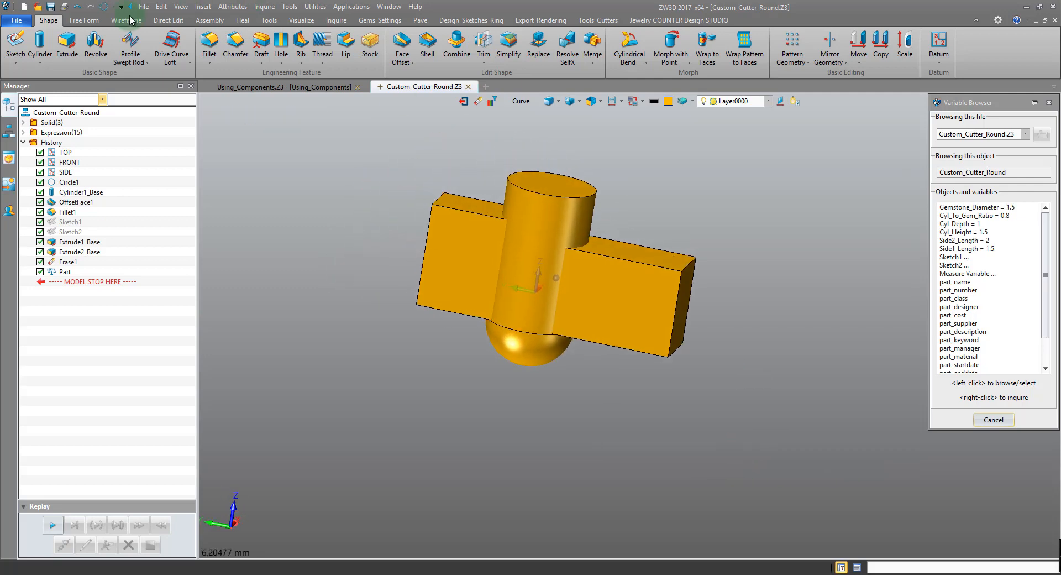
- Save the cutter part on the Desktop as Custom_Cutter_Round.Z3
click(50, 7)
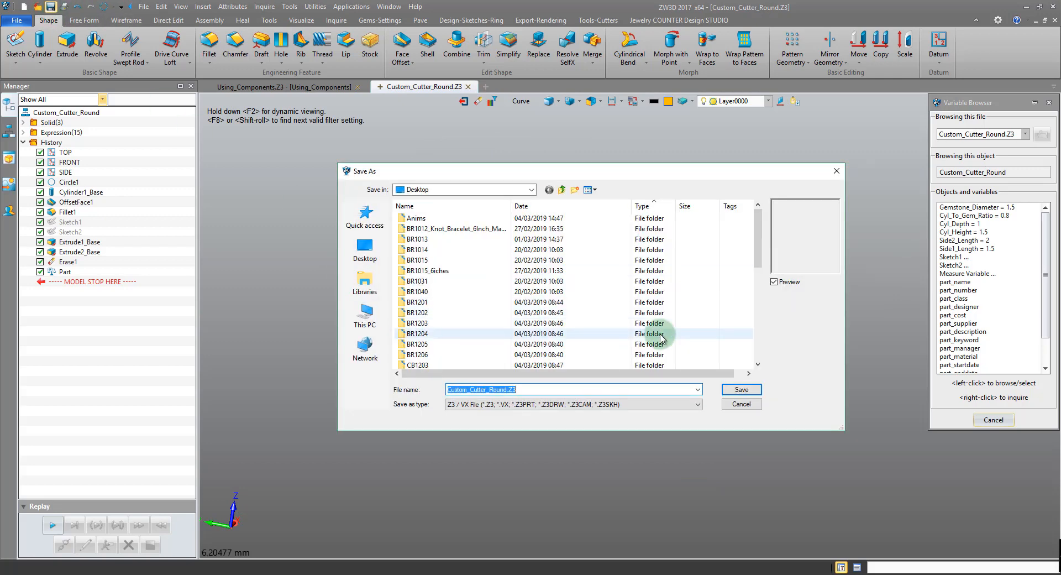
click(741, 390)
middle_drag(694, 237, 339, 99)
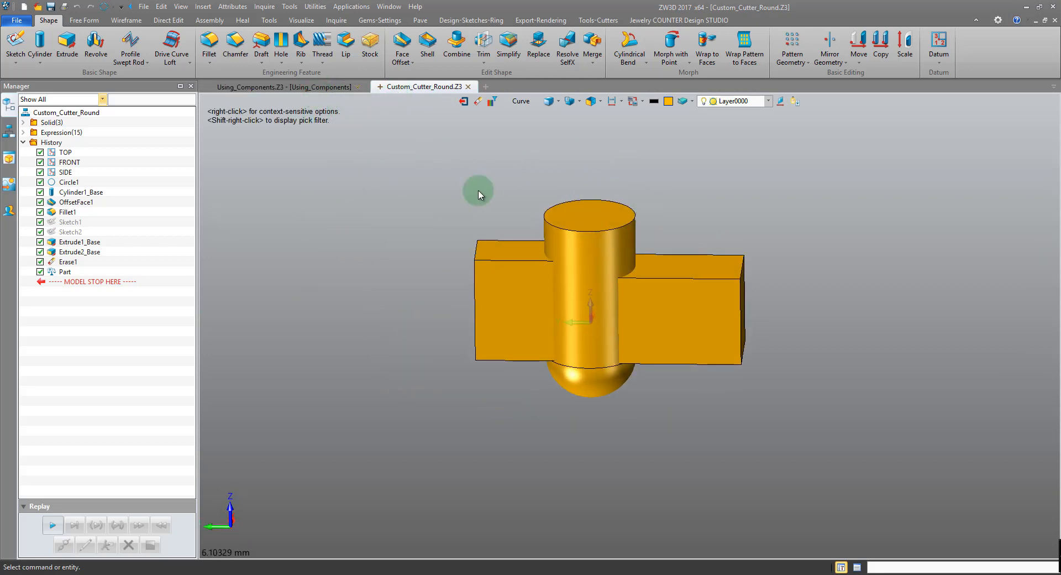
- Switch to the open Using_Components assembly with the two gem-set rings
click(303, 87)
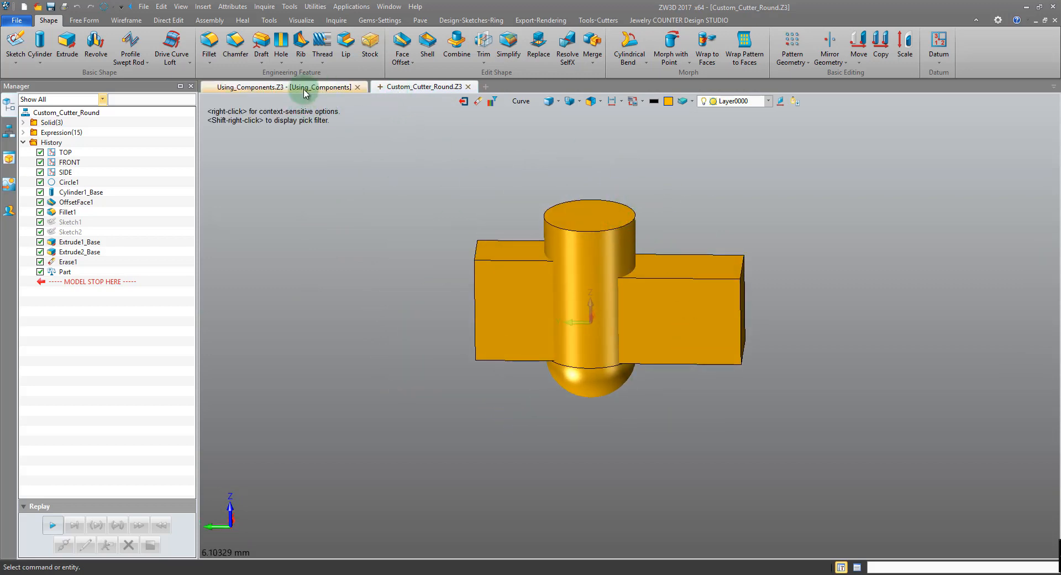
scroll(376, 353, down, 5)
scroll(376, 354, down, 2)
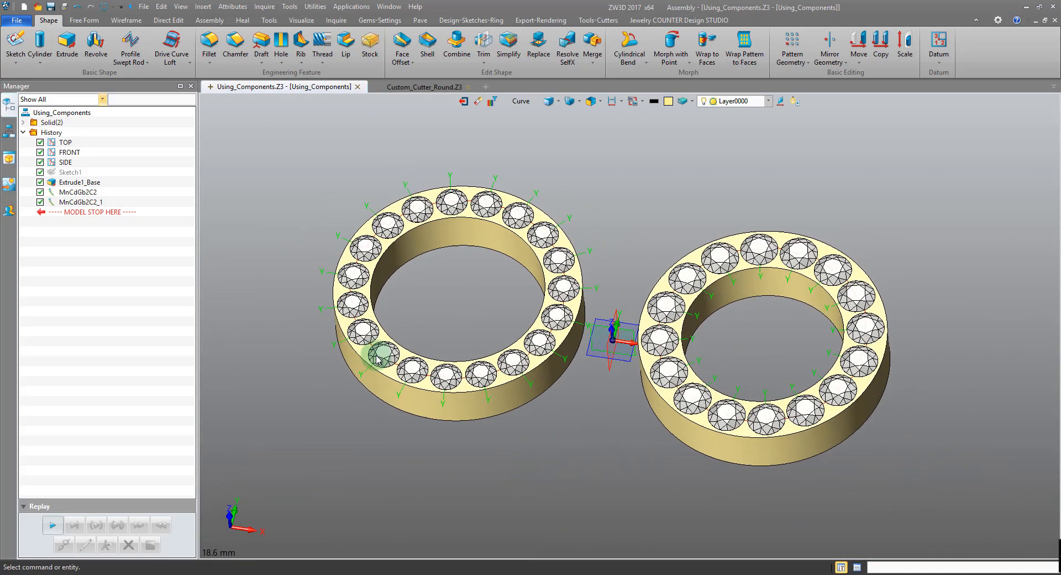
- Add pilot cutters to the stones on both rings, selecting the two gem sets as features, and dismiss the Tweak Tool
click(608, 20)
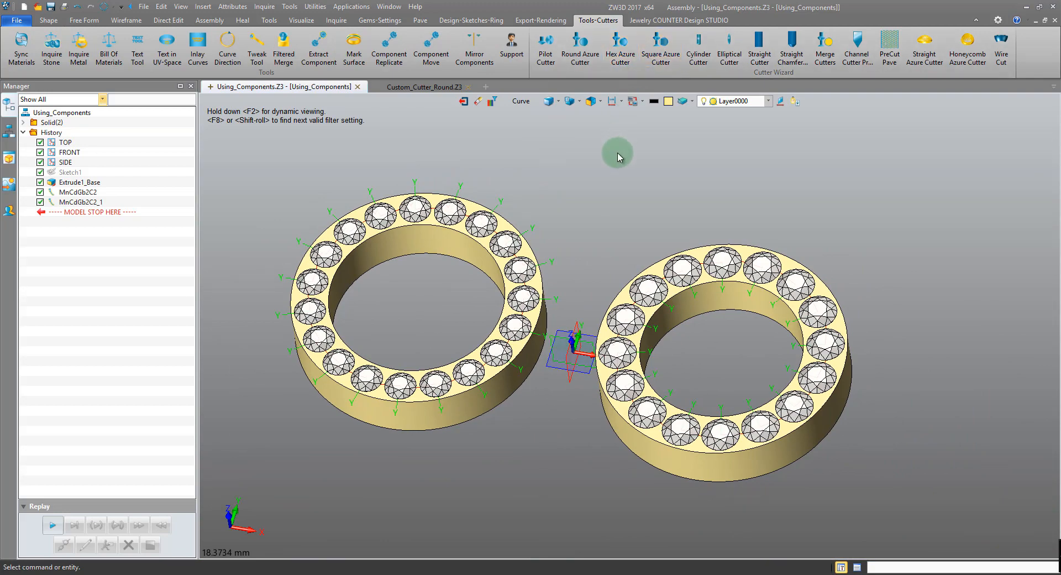
scroll(610, 141, down, 1)
scroll(612, 135, down, 2)
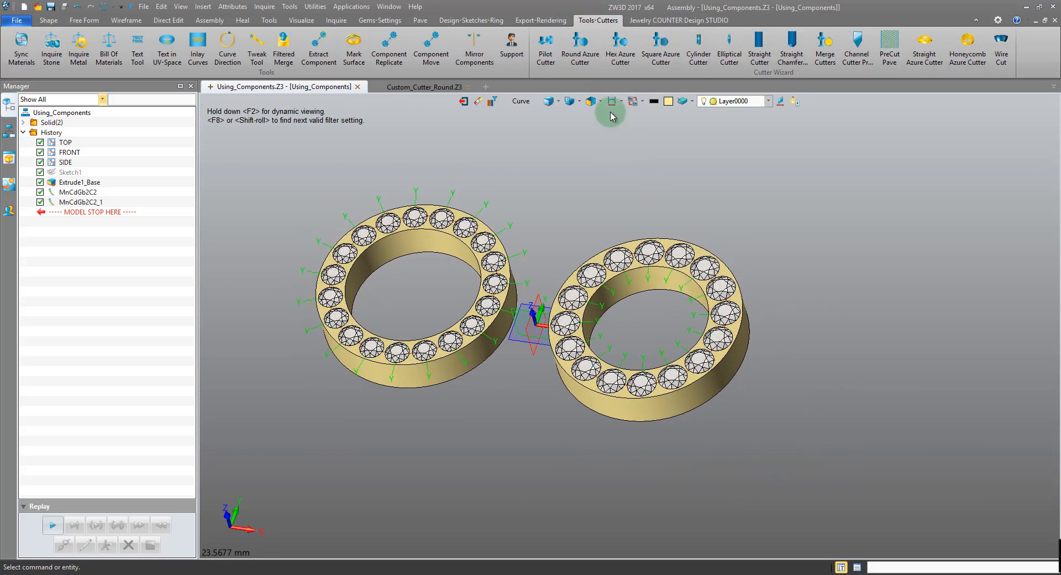
click(547, 49)
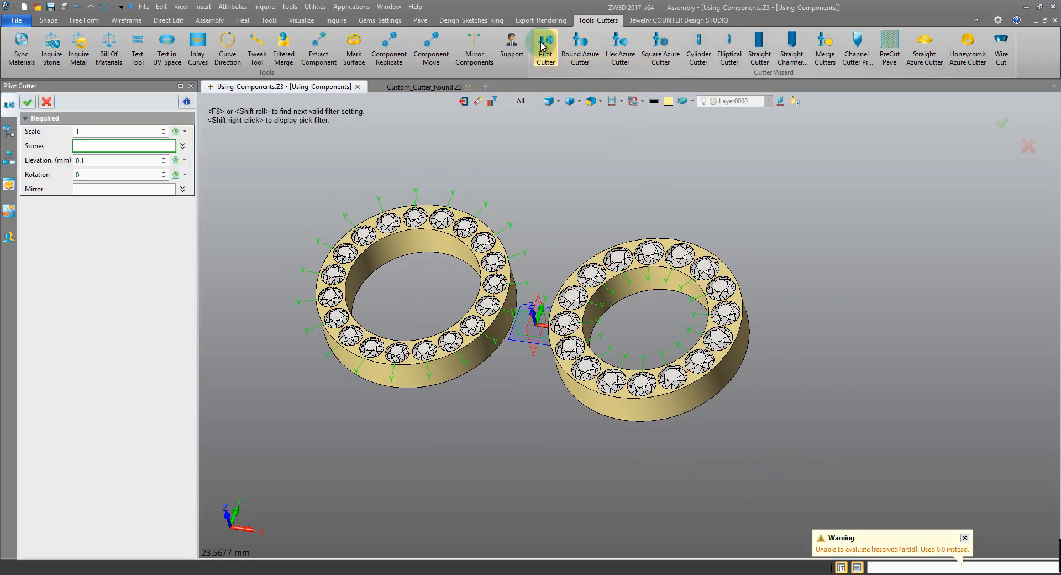
click(521, 100)
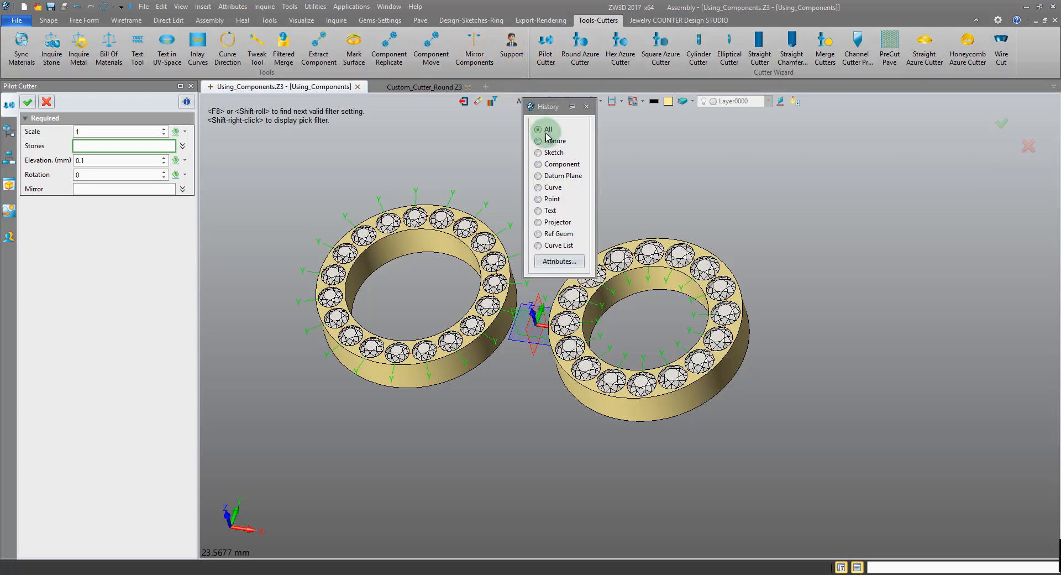
click(548, 140)
click(451, 203)
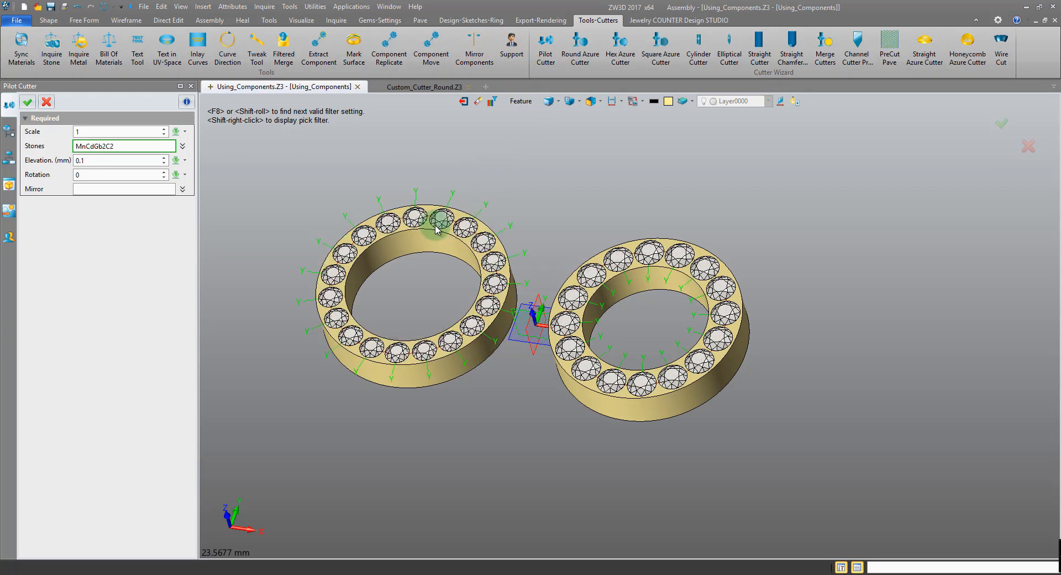
click(617, 264)
middle_click(540, 244)
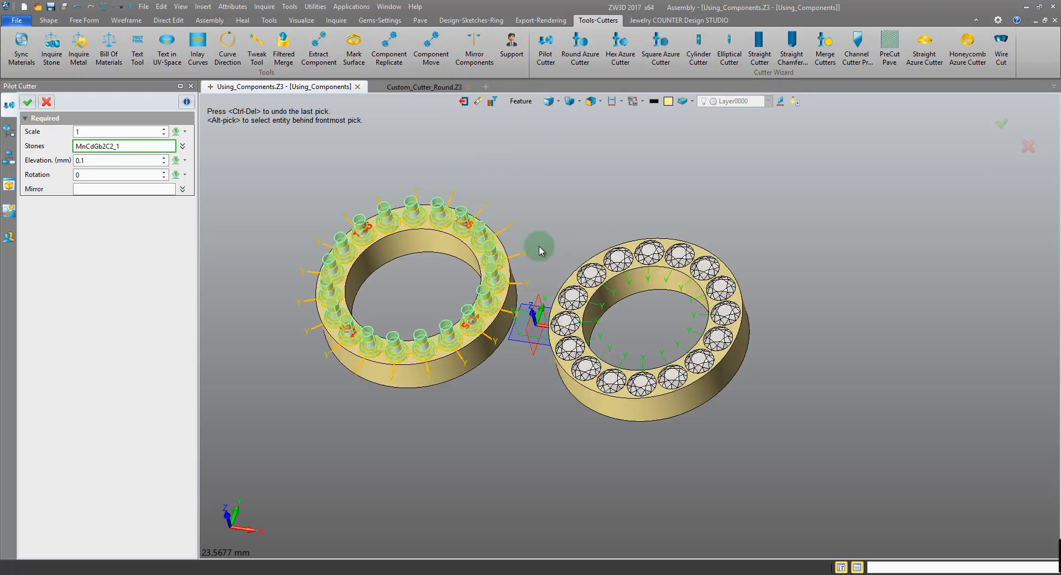
middle_click(25, 160)
click(29, 104)
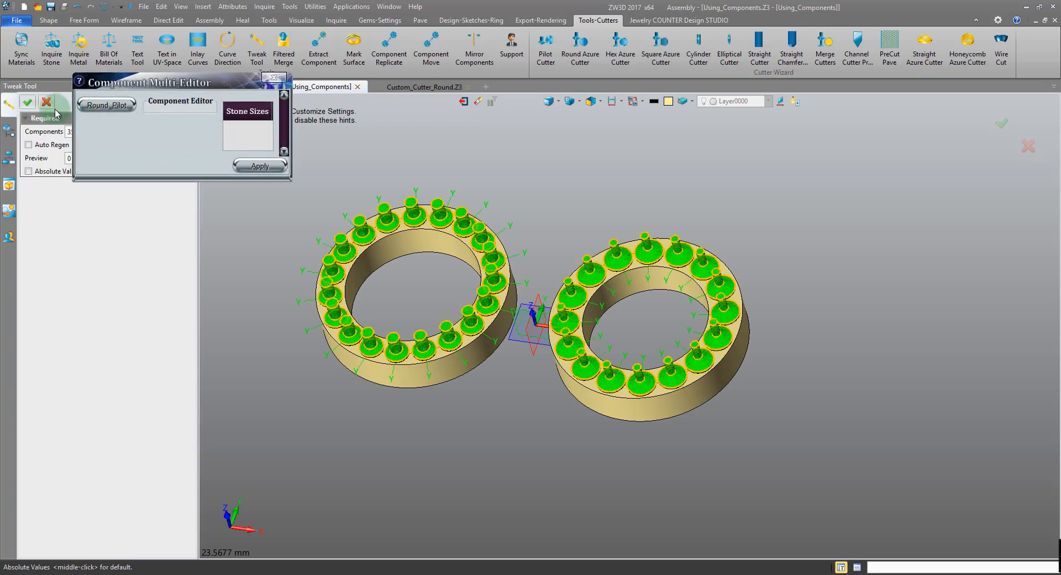
click(49, 105)
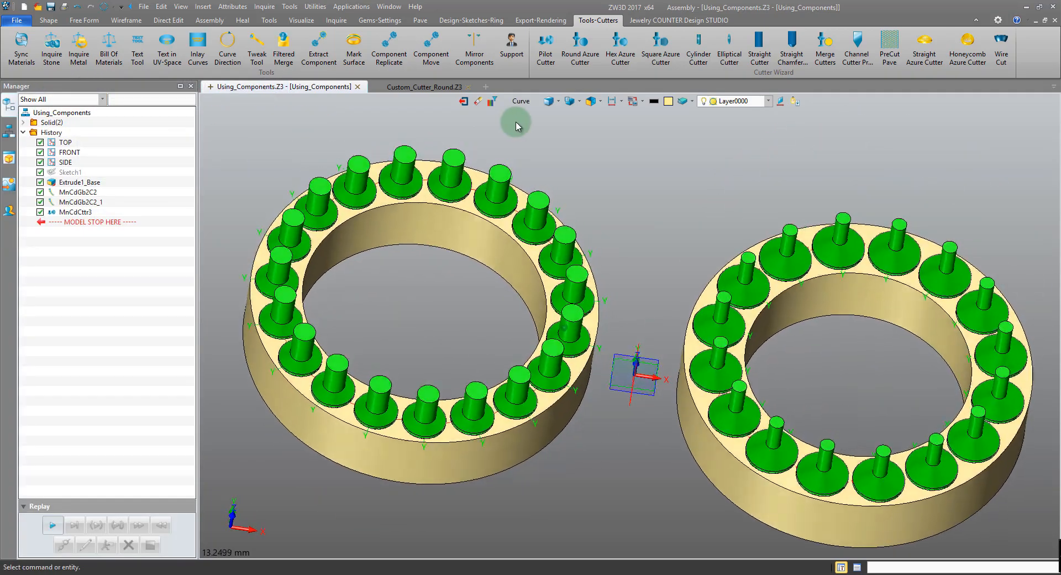
scroll(539, 135, down, 1)
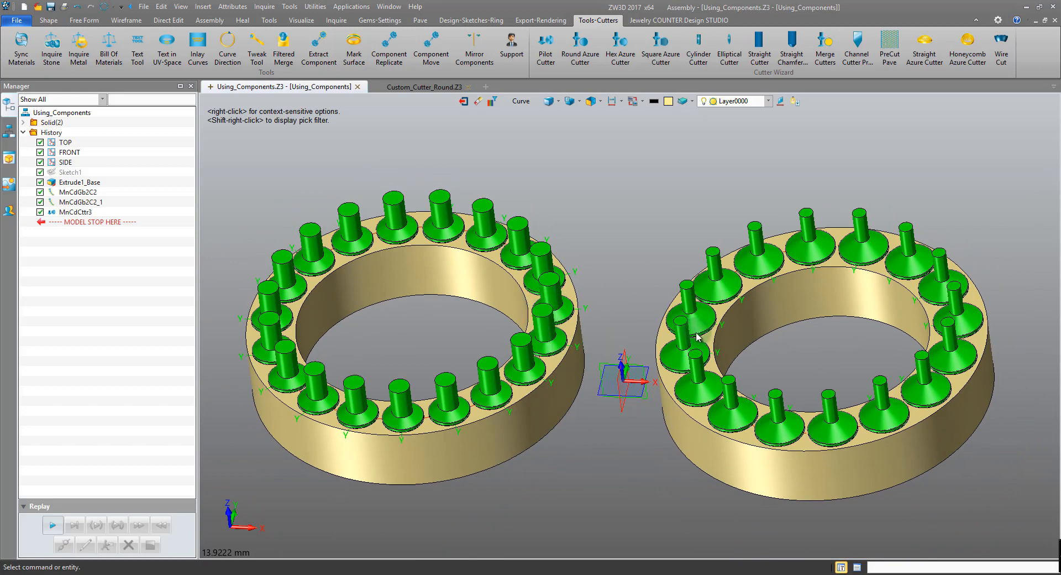
right_drag(534, 313, 602, 343)
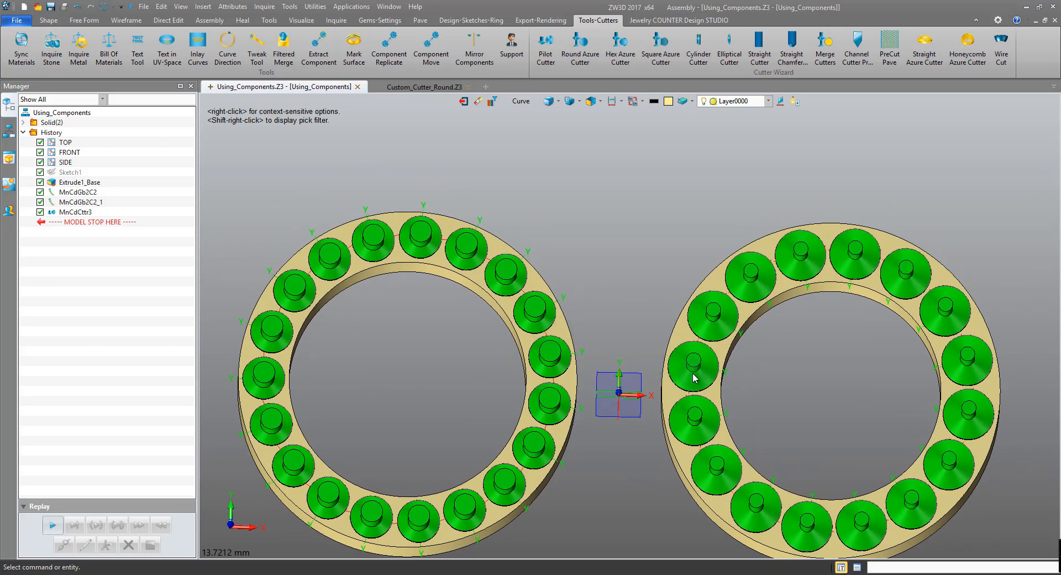
right_drag(486, 365, 555, 199)
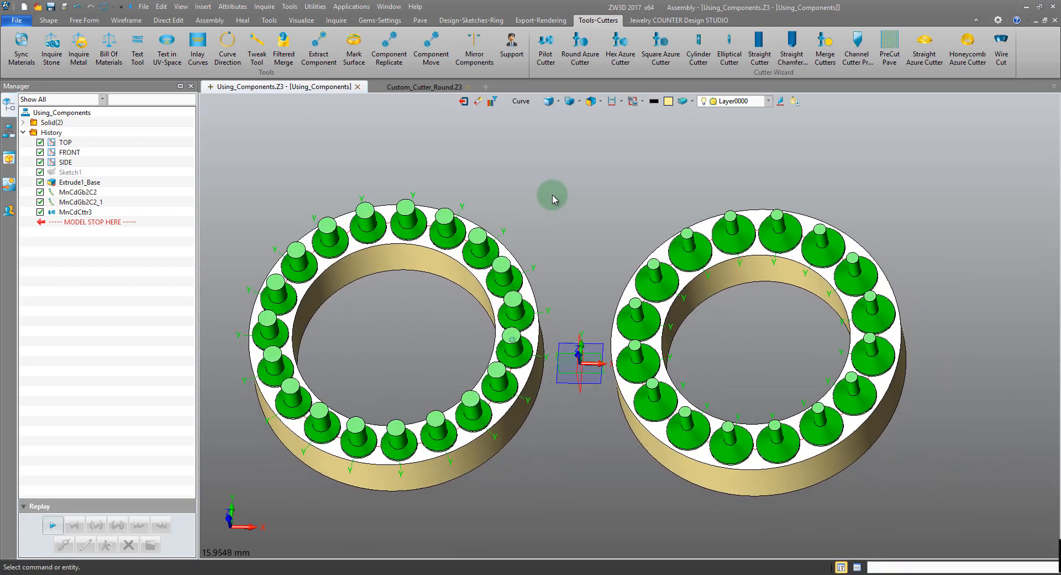
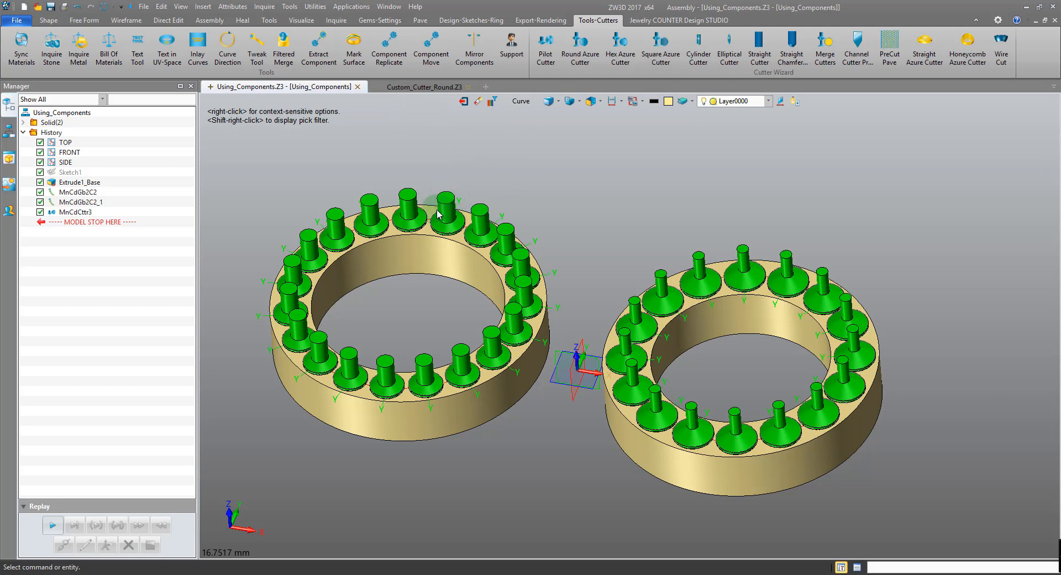
scroll(492, 186, down, 2)
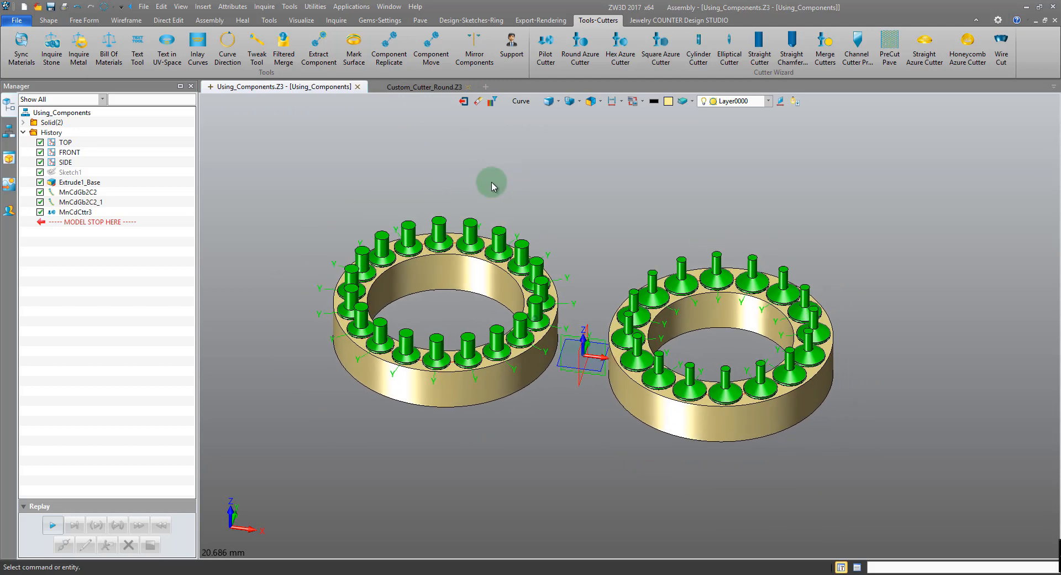
- Exit the assembly to the file's root object list and set the object preview to Graphic
click(463, 102)
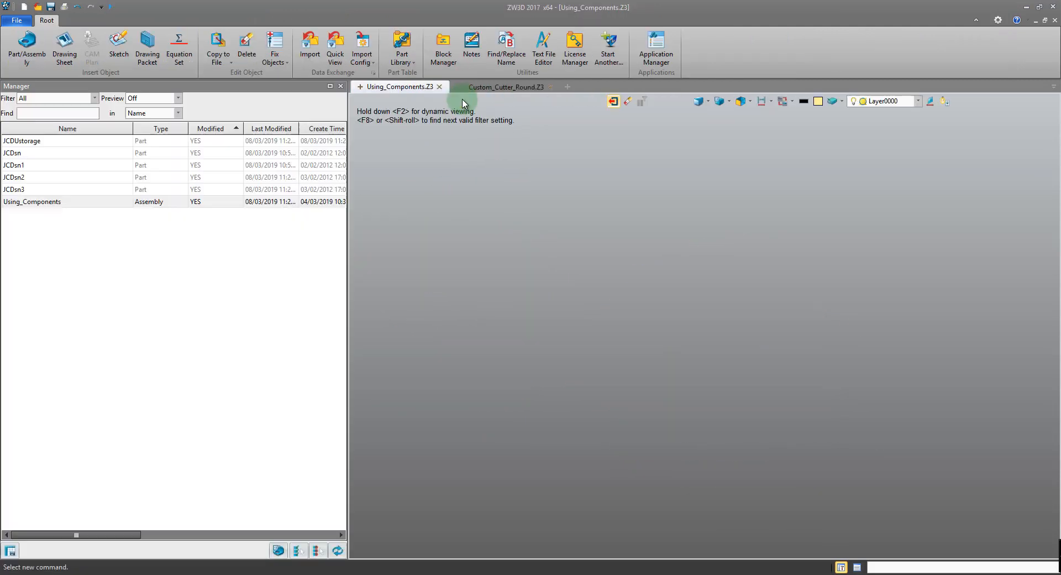
click(142, 100)
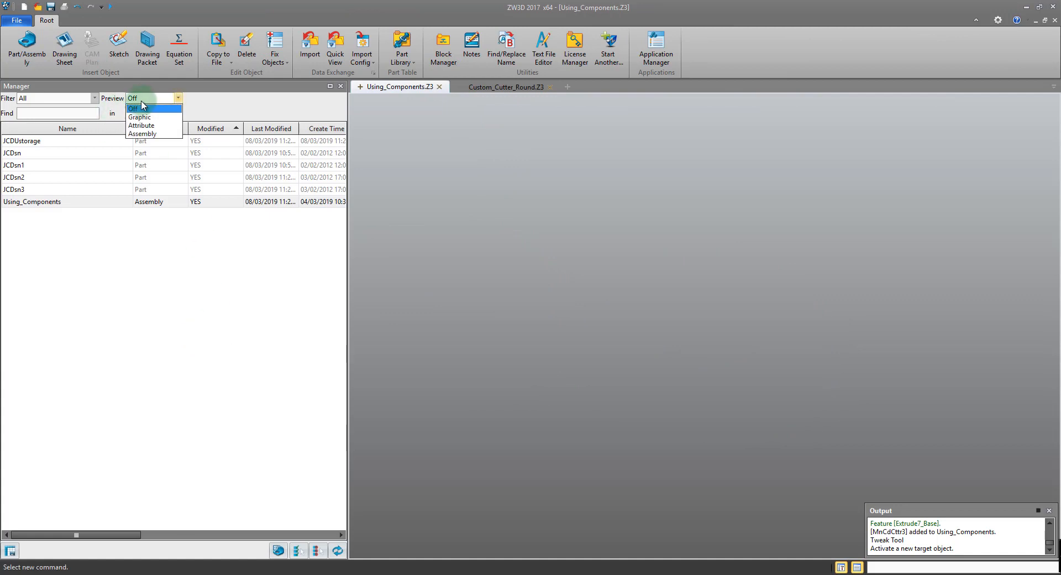
click(149, 116)
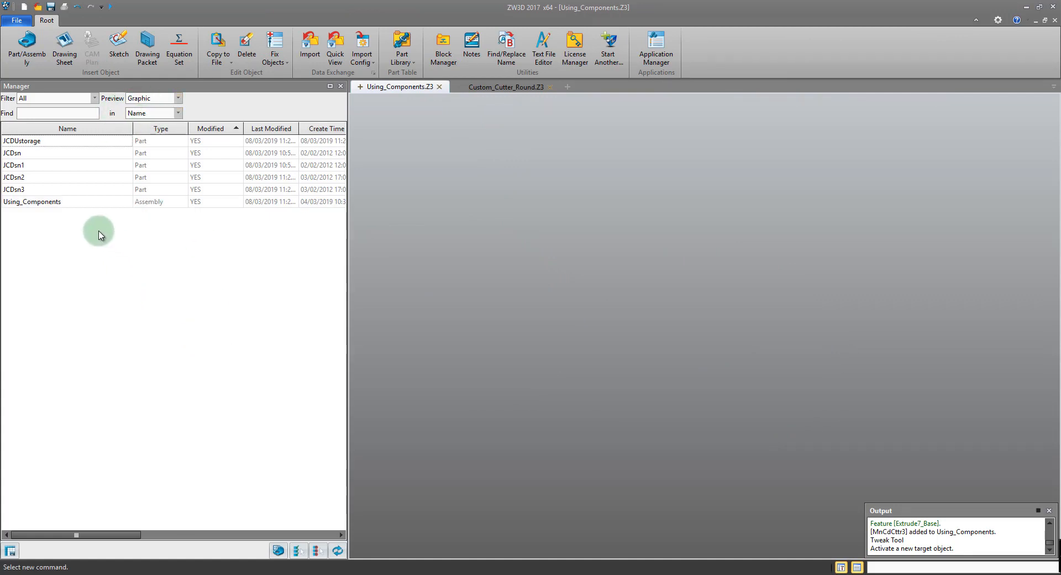
- Preview the Using_Components assembly and the stored parts JCDUstorage, JCDsn, JCDsn1, JCDsn2 and JCDsn3
click(105, 204)
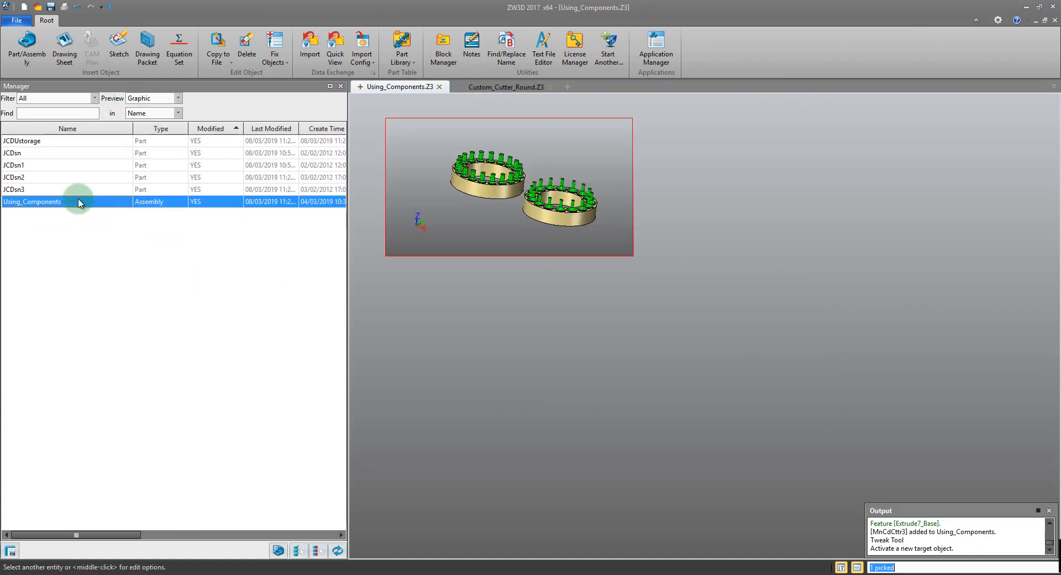
click(70, 153)
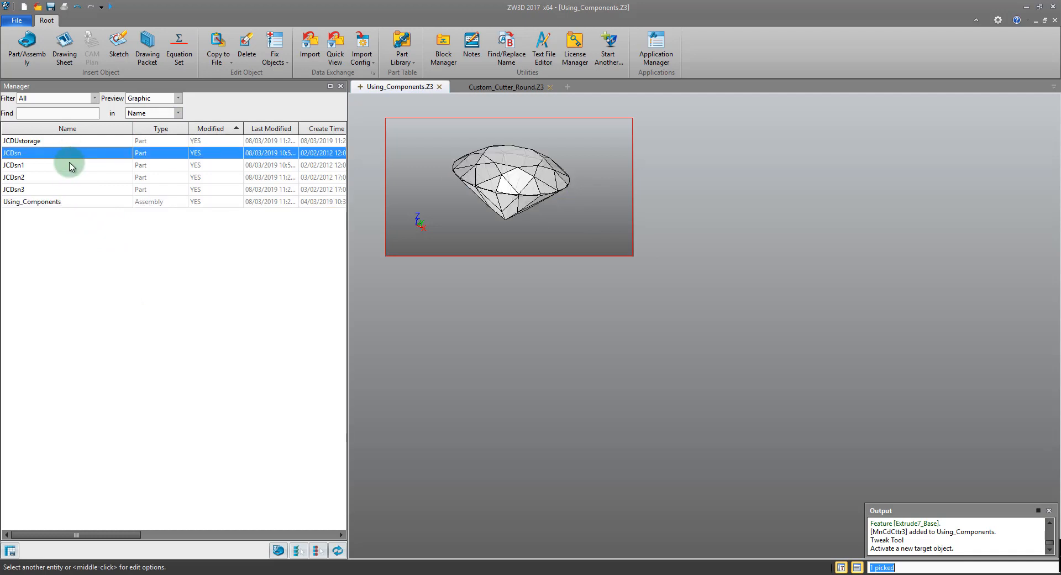
click(70, 165)
click(65, 177)
click(67, 189)
click(78, 153)
click(86, 142)
click(83, 154)
click(79, 165)
click(75, 177)
click(75, 190)
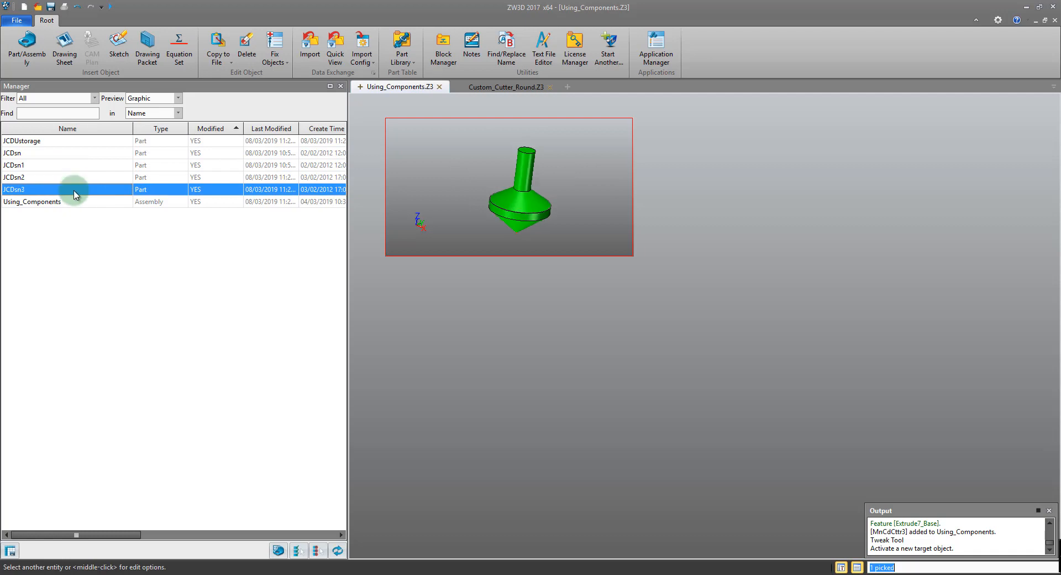
click(70, 178)
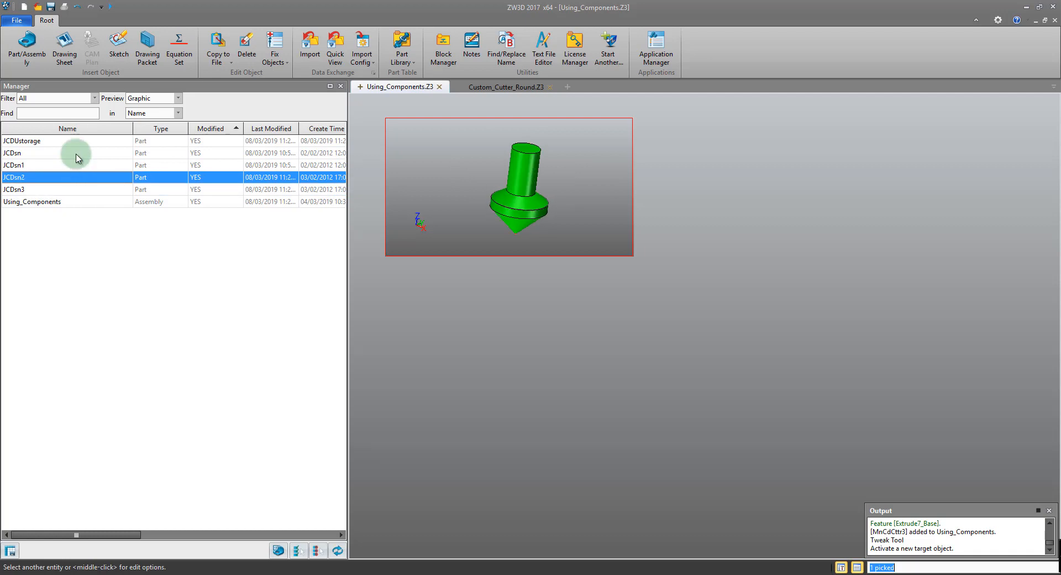
- Compare the graphic previews of the two gemstone parts, JCDsn and JCDsn1
click(78, 154)
click(69, 165)
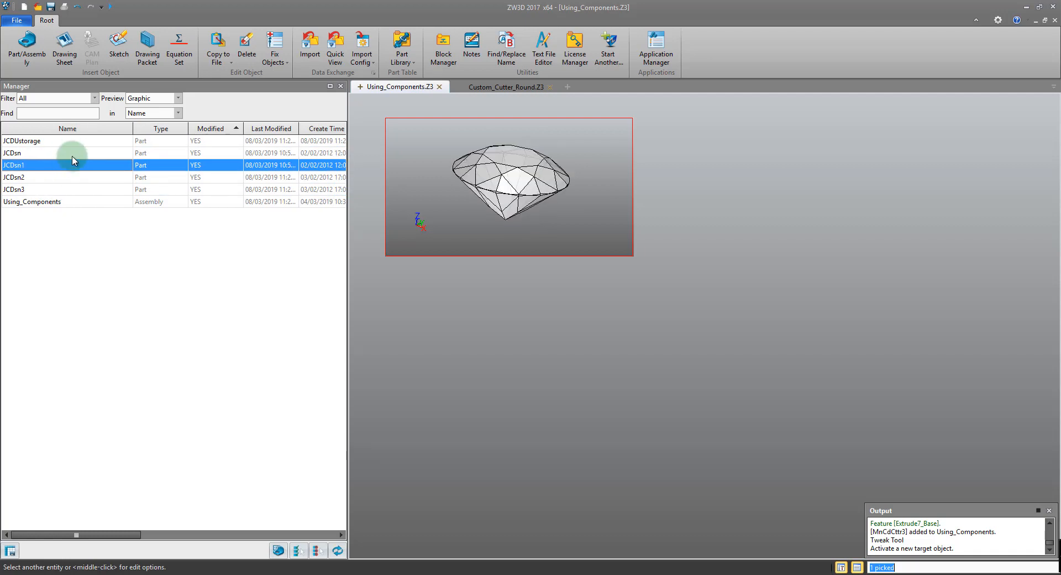
click(74, 154)
click(71, 166)
click(80, 154)
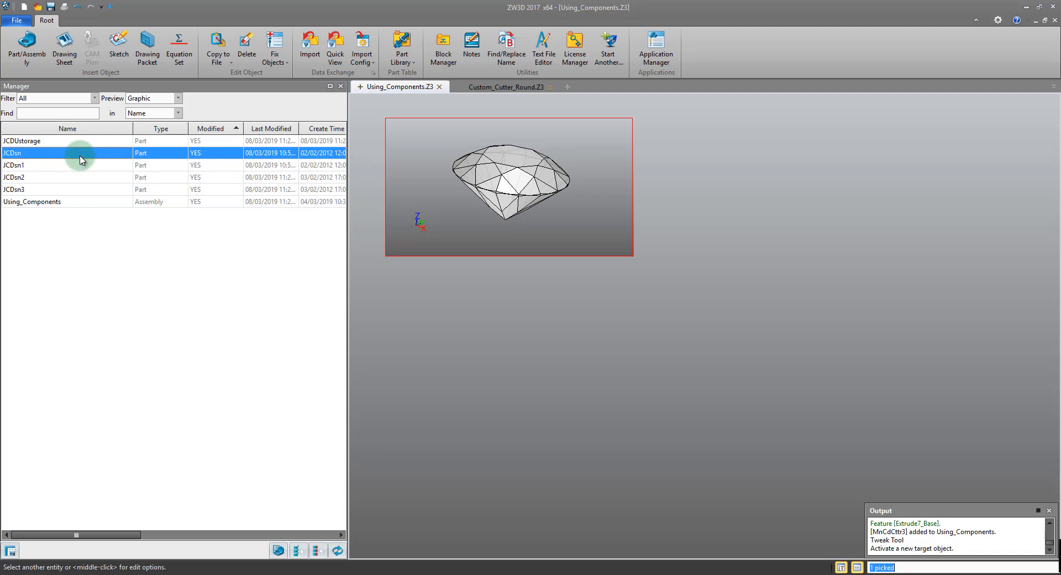
click(77, 166)
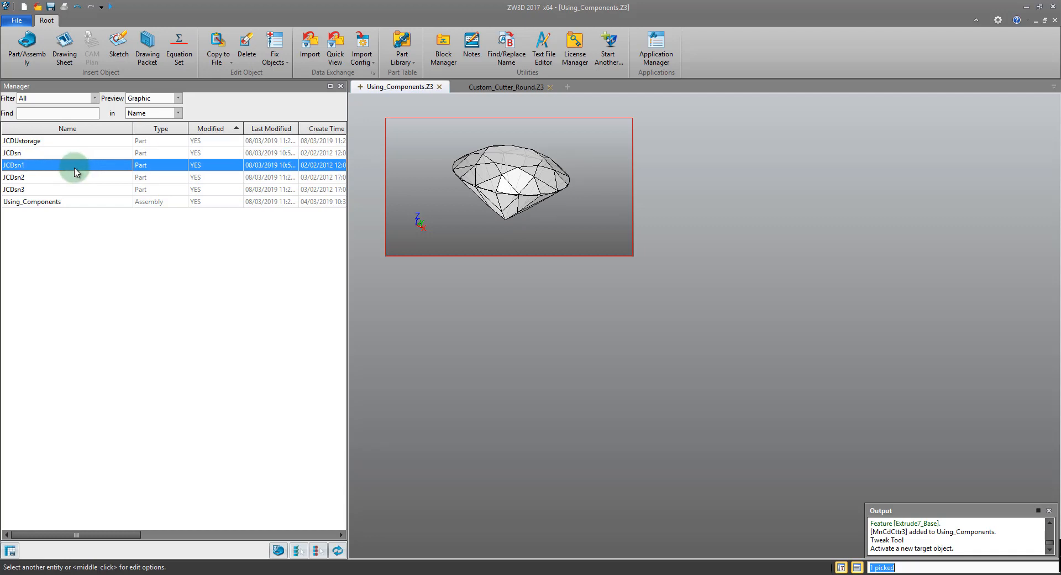
- Compare the graphic previews of the two pilot cutter parts, JCDsn2 and JCDsn3
click(81, 180)
click(82, 193)
click(85, 179)
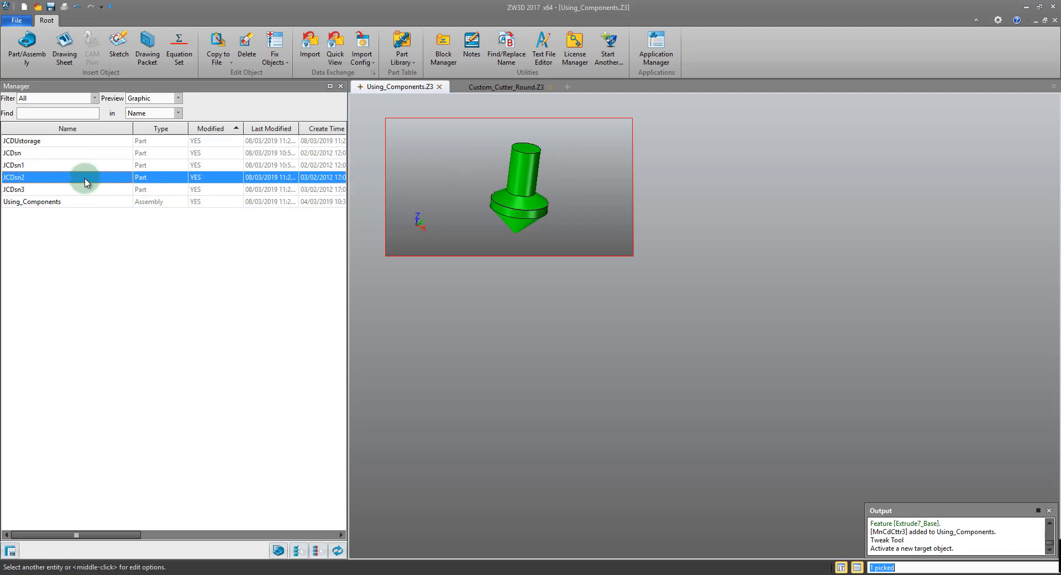
click(84, 189)
click(84, 178)
click(84, 189)
click(85, 178)
click(88, 191)
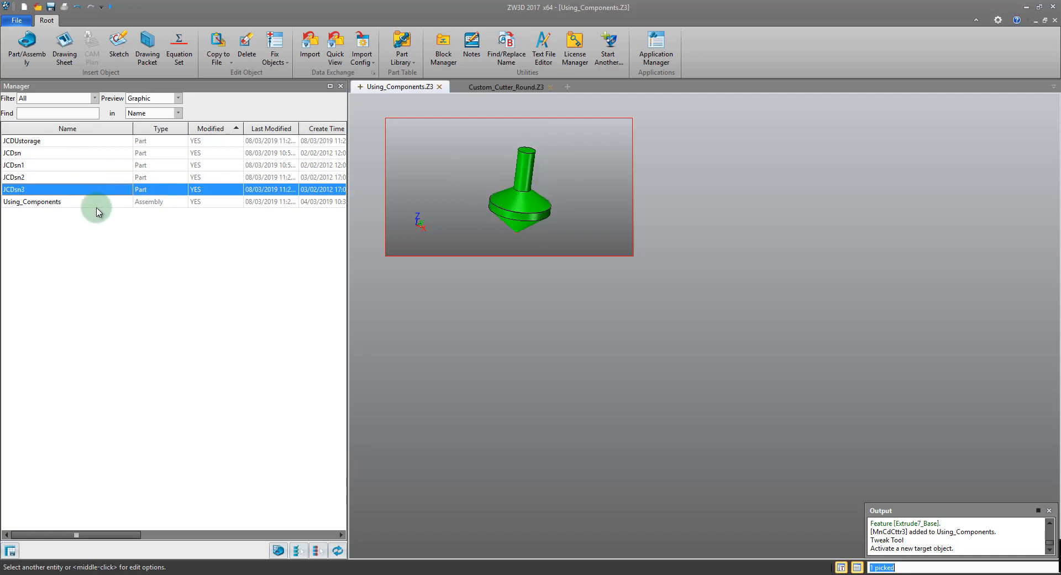
- Inspect the two rings in the Using_Components assembly and return to the file's root object list
double_click(94, 206)
right_drag(656, 307, 464, 101)
click(464, 101)
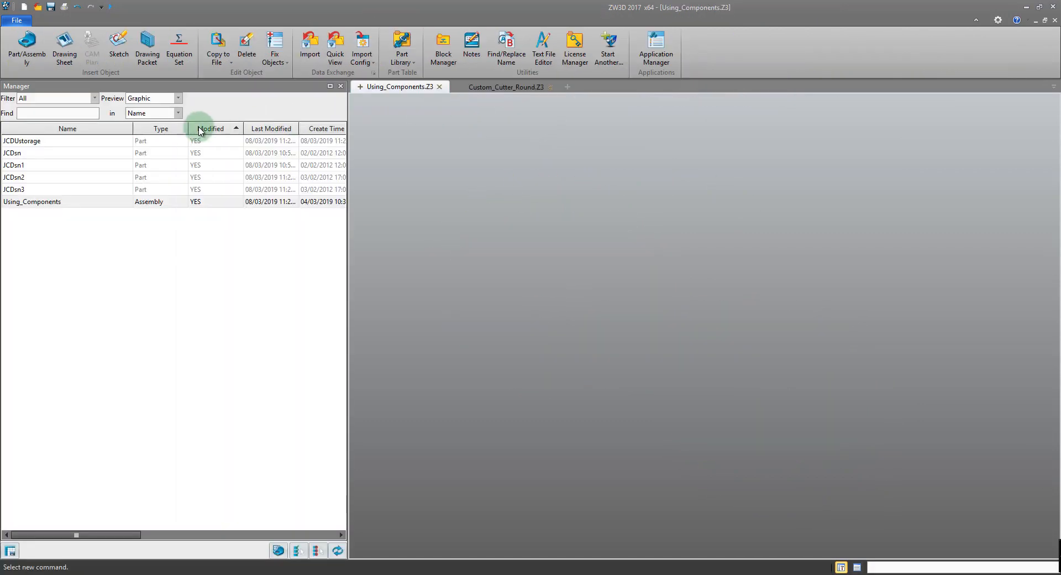
- Preview the JCDsn2, JCDsn and JCDUstorage parts and the Using_Components assembly in the object list
click(65, 178)
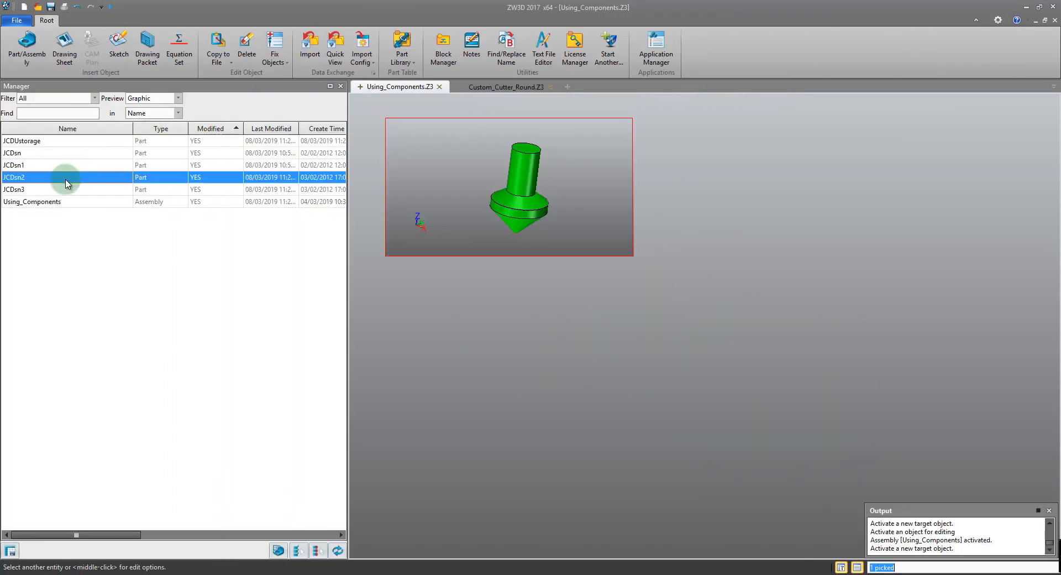
click(94, 202)
click(102, 179)
click(95, 154)
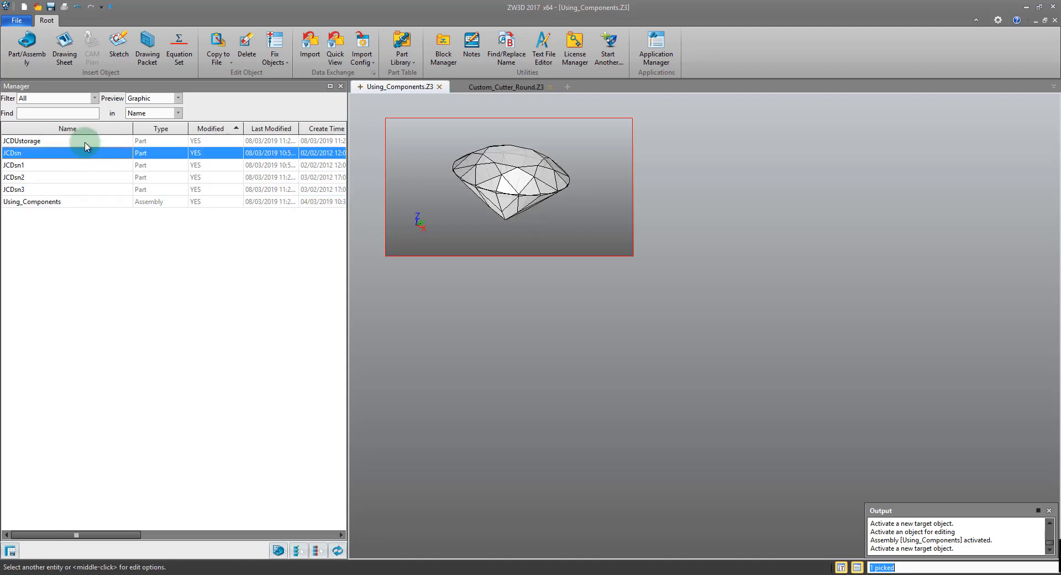
click(88, 141)
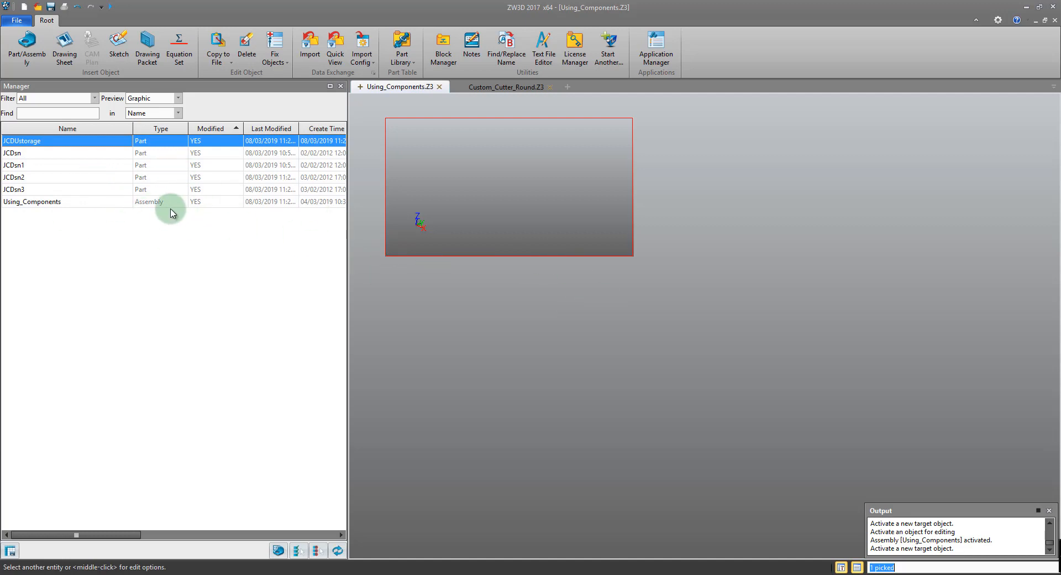
- Open the Using_Components assembly and blank all pilot cutter components on both rings
double_click(81, 202)
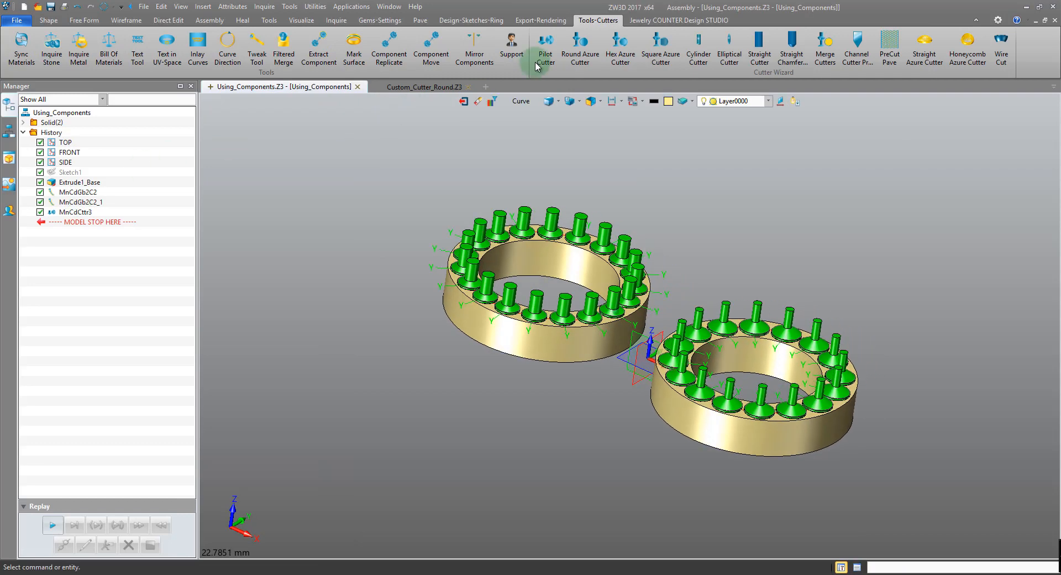
click(760, 49)
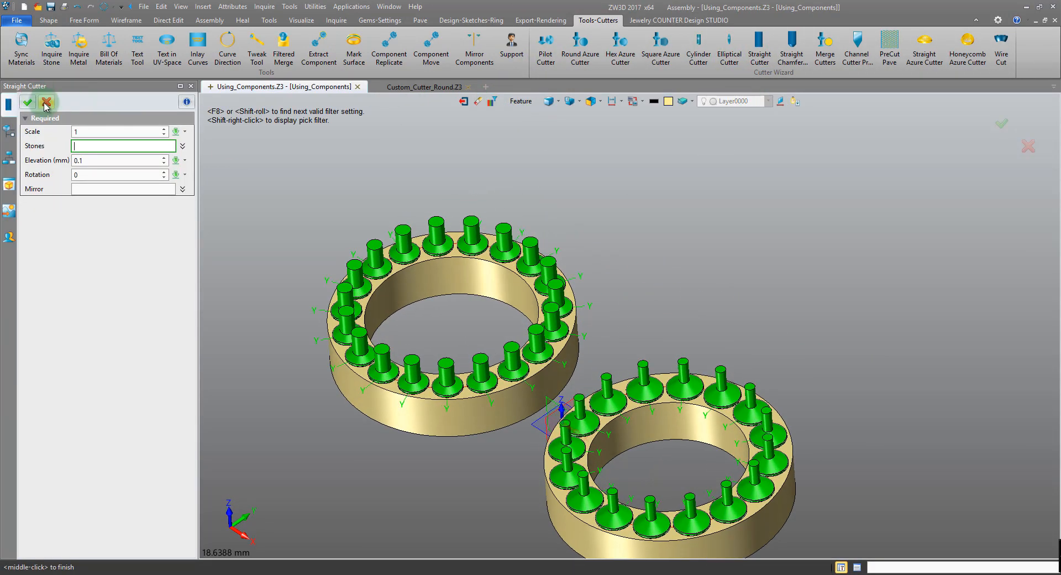
click(27, 102)
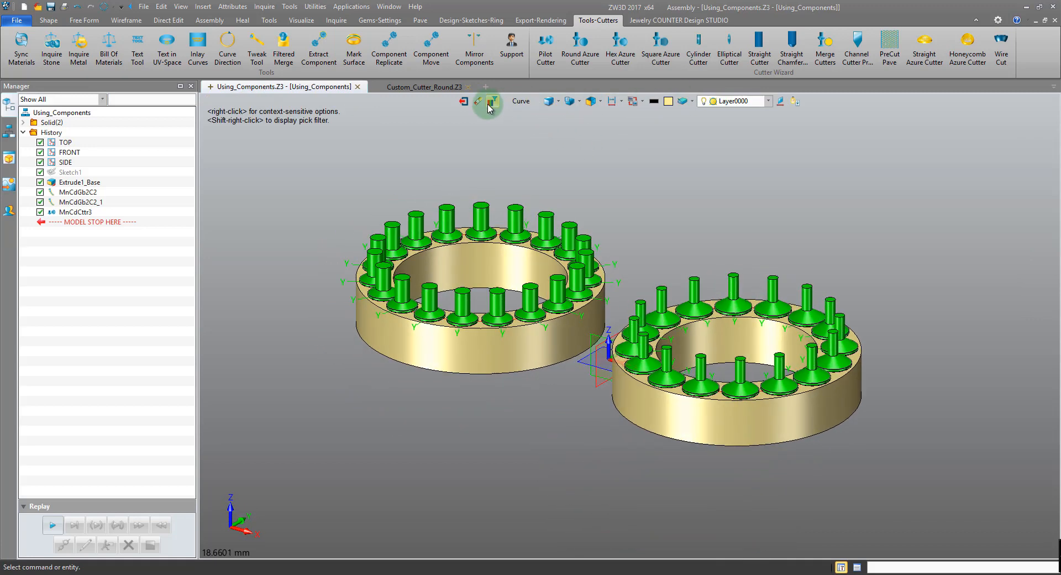
click(521, 103)
click(560, 164)
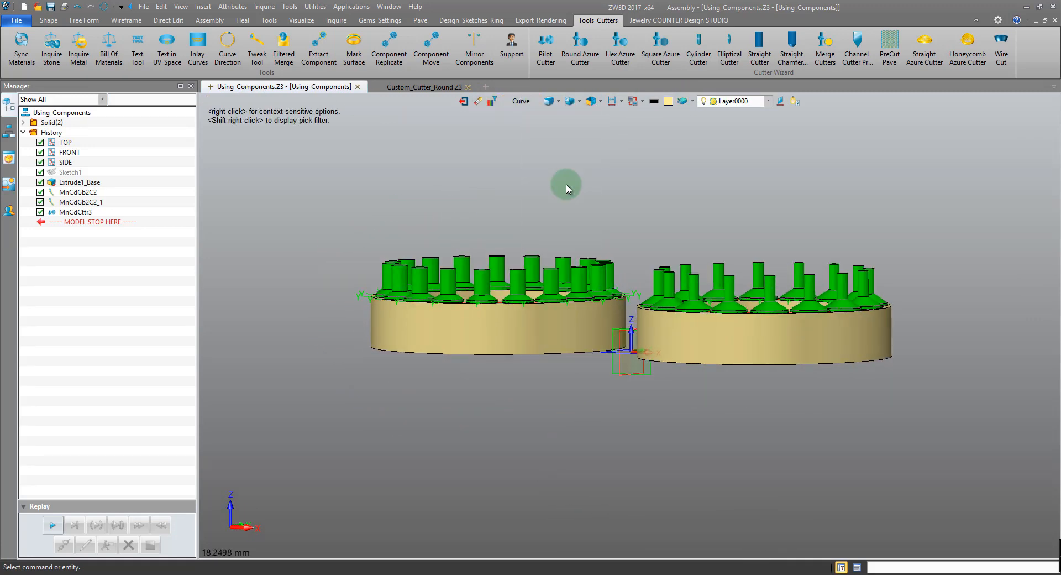
drag(323, 189, 940, 264)
right_click(798, 184)
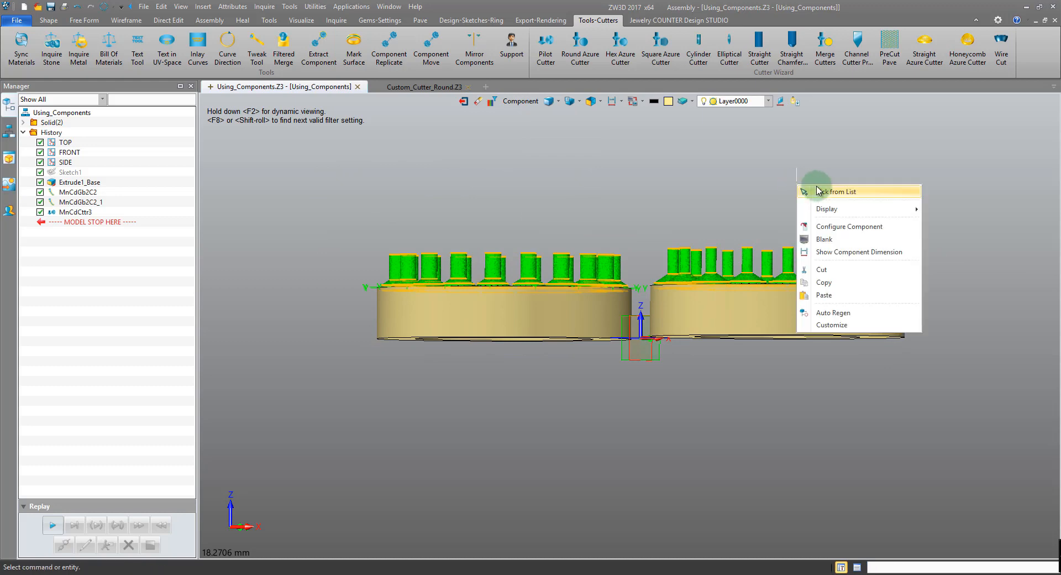
click(832, 240)
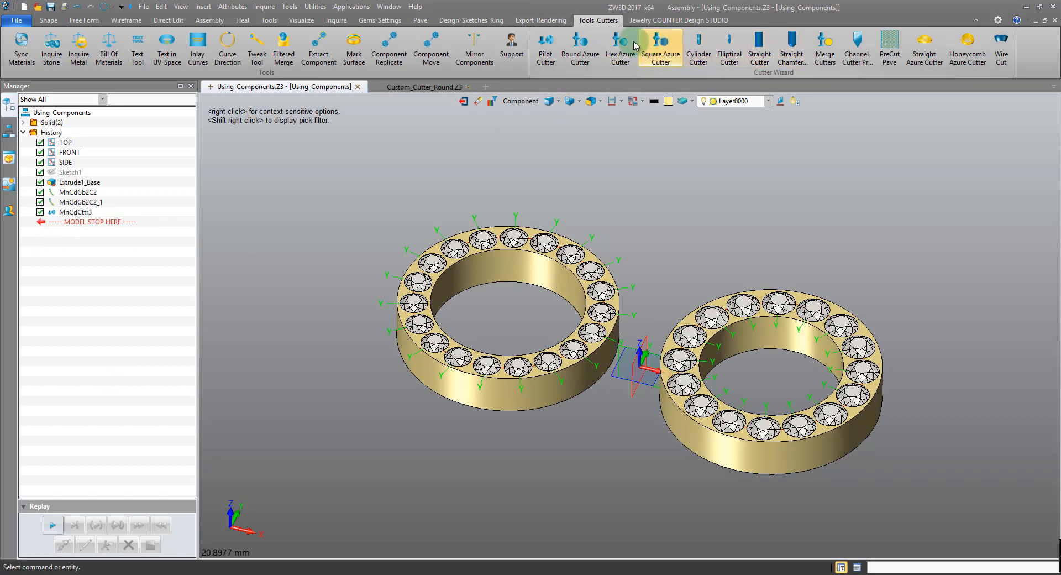
- Apply Elliptical Cutters to the MnCdGb2C2 stones with scale 1, length 3 and move -0.5, without tweaking individual cutters
click(717, 50)
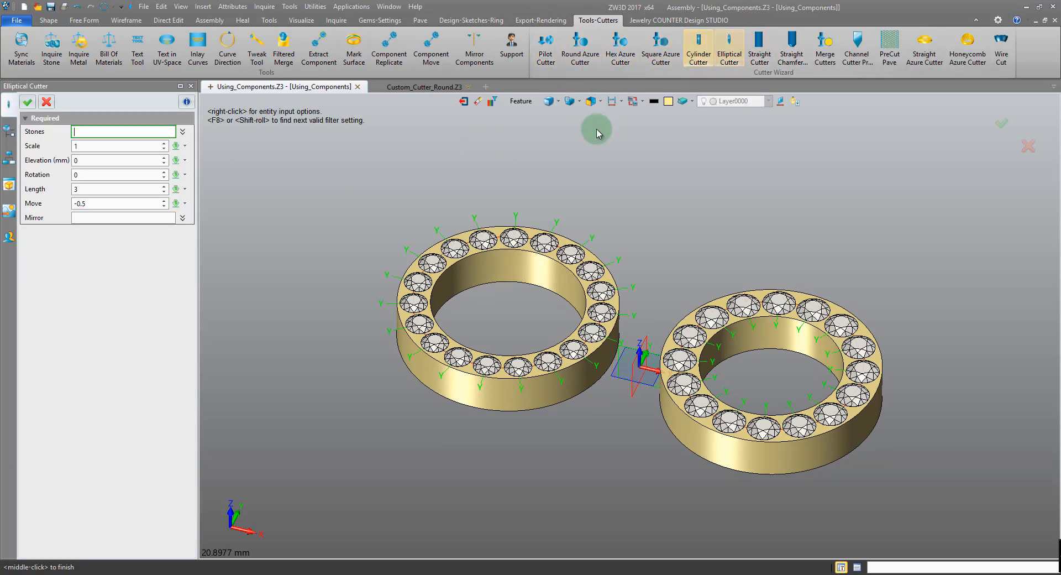
click(509, 234)
click(512, 242)
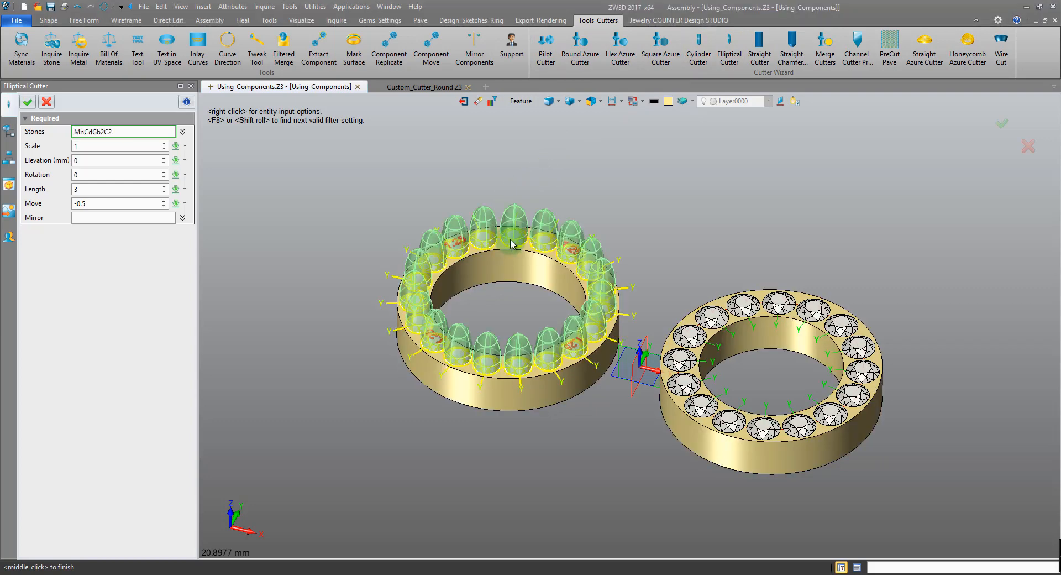
click(29, 102)
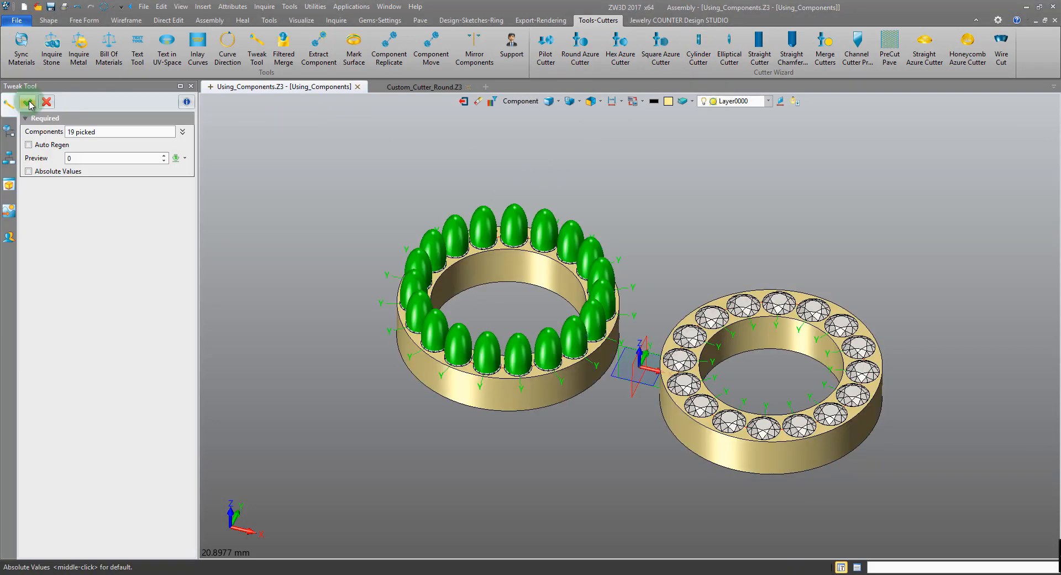
click(47, 102)
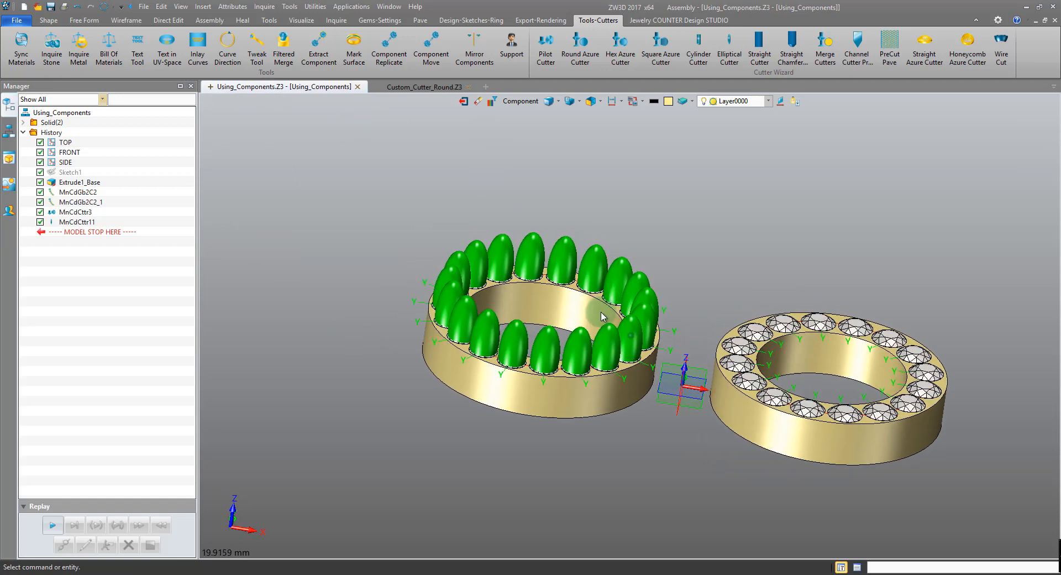
- Exit to the root object list and preview the elliptical cutter part JCDsn4
click(464, 102)
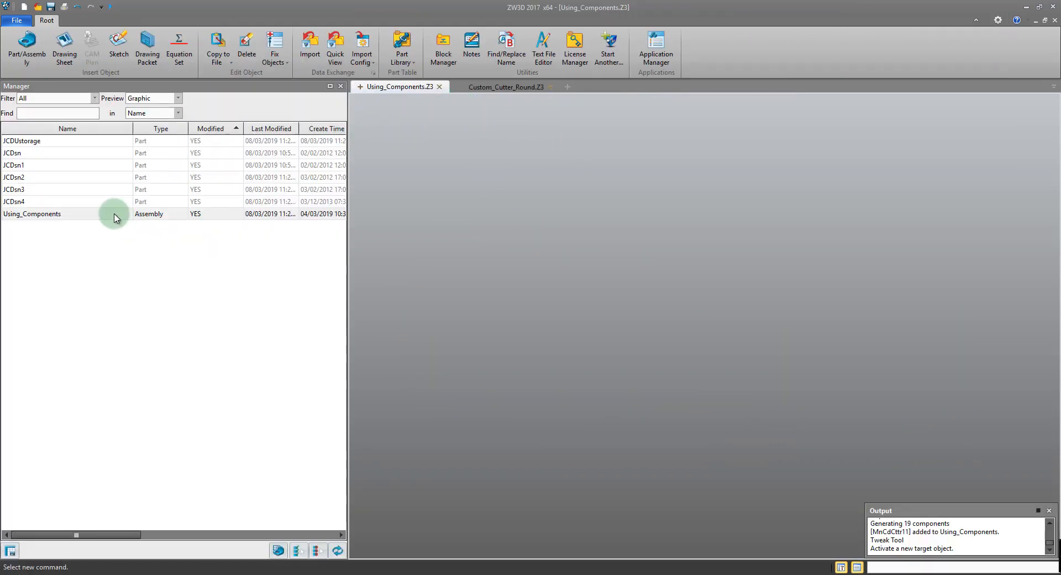
click(78, 204)
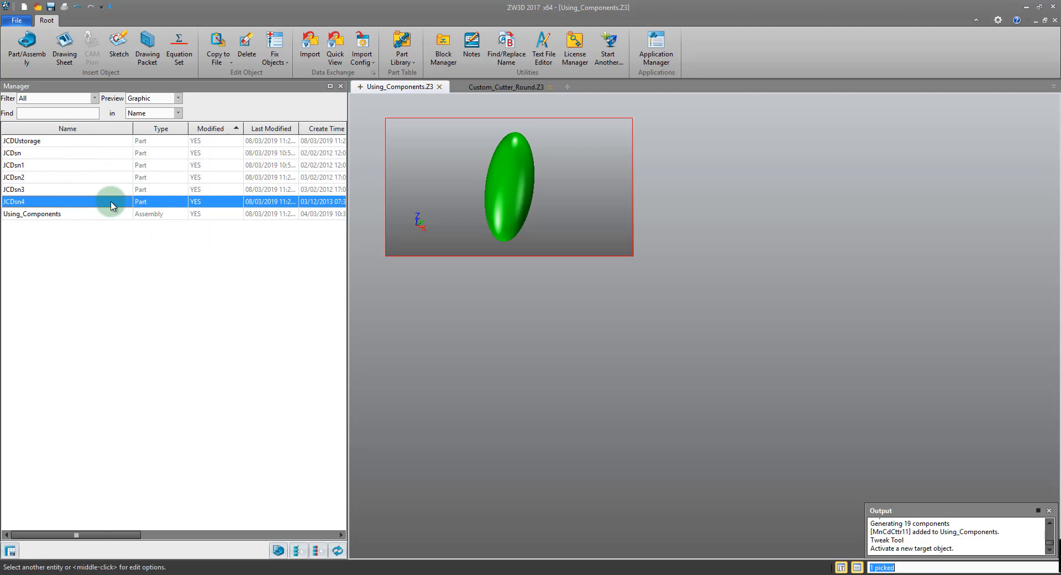
- Open the Using_Components assembly and delete the elliptical cutter feature MnCdCttr11 from its history
double_click(93, 214)
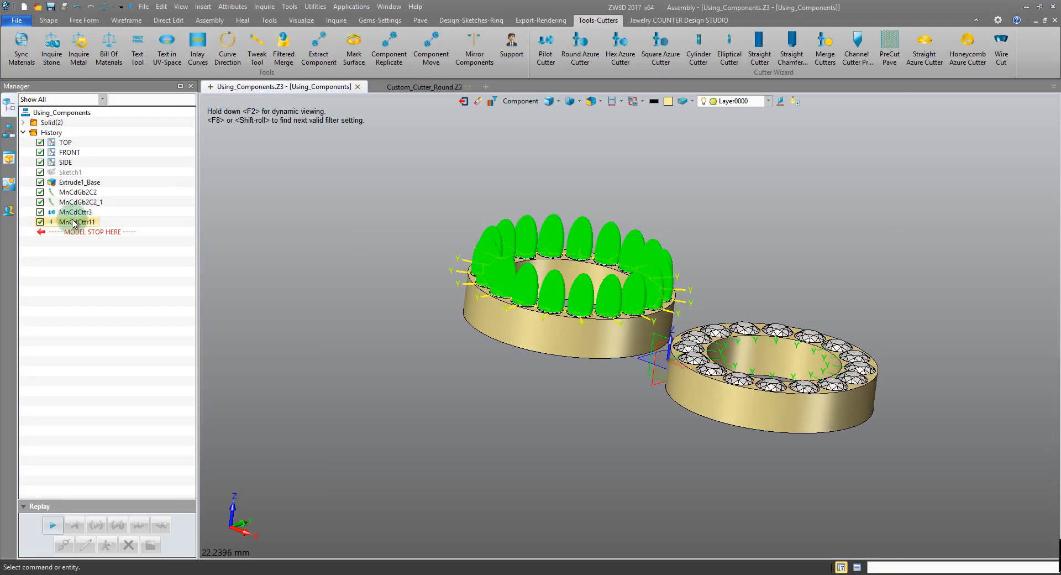
right_click(73, 223)
click(92, 297)
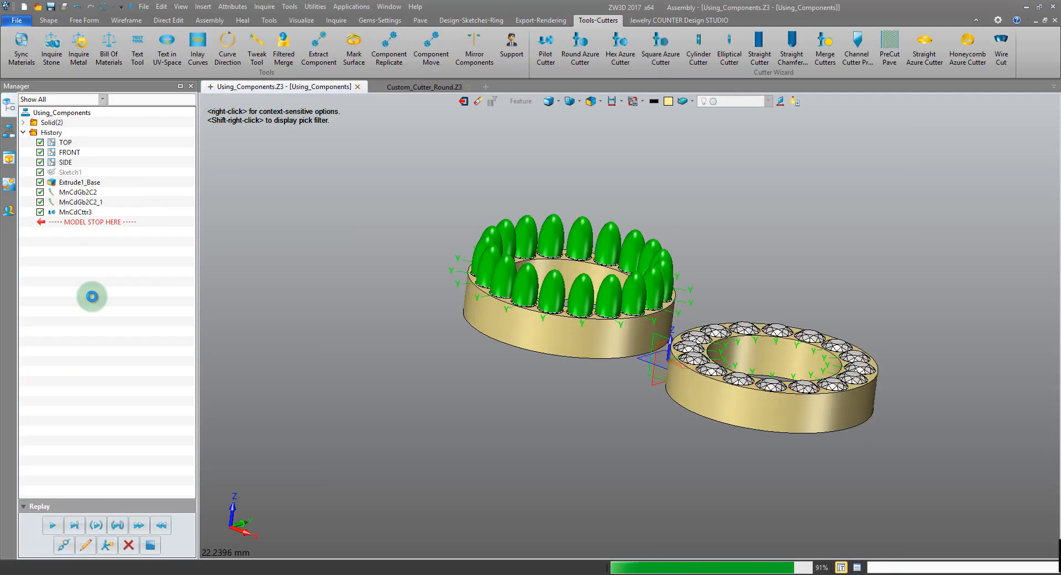
- Return to the root object list and check the stored cutter parts JCDsn3 and JCDsn4 in the preview
click(463, 101)
click(73, 202)
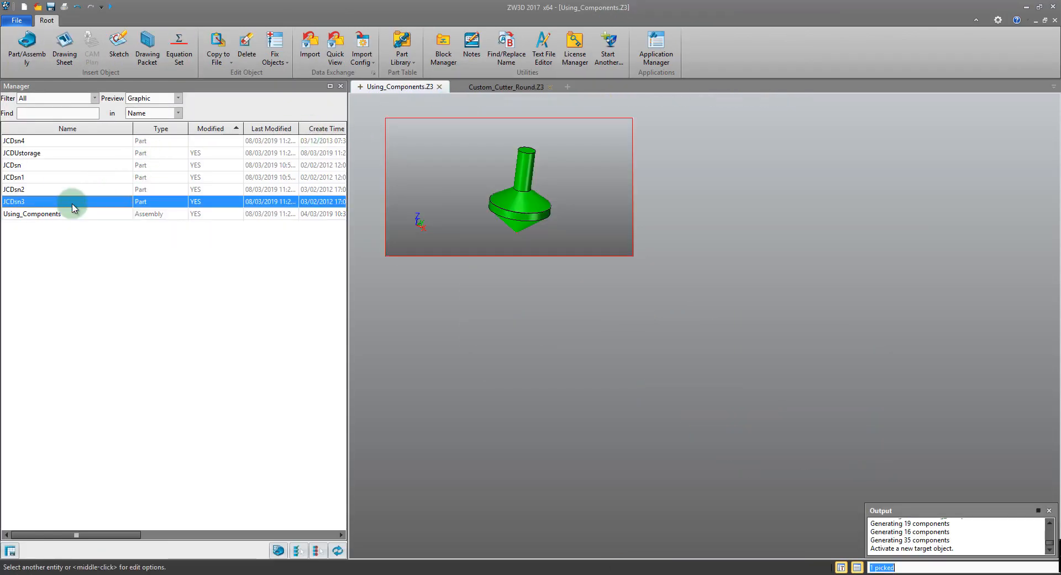
click(52, 140)
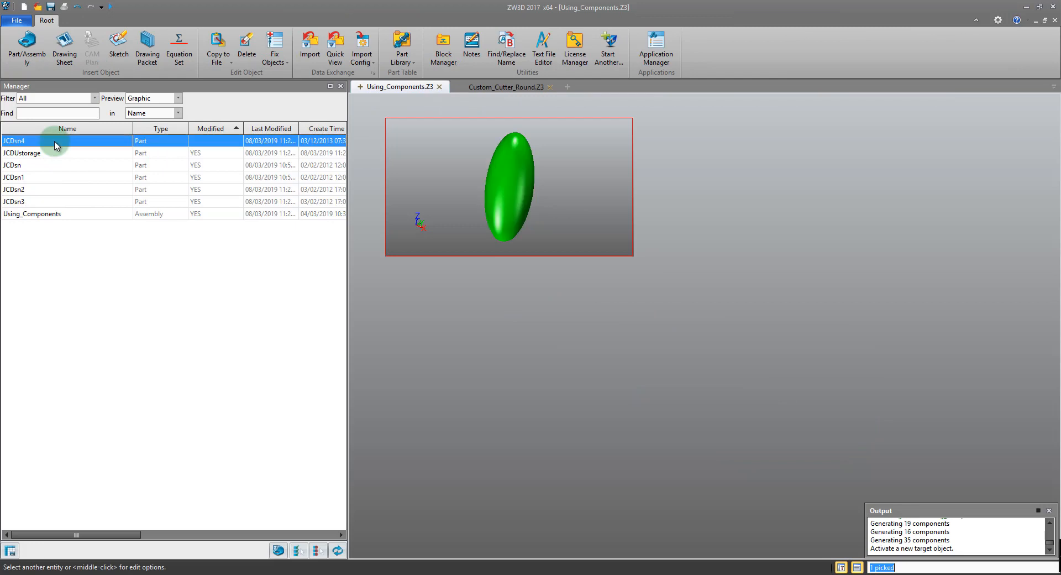
- Delete the stored parts JCDsn4, JCDUstorage, JCDsn, JCDsn1, JCDsn2 and JCDsn3, keeping only the Using_Components assembly
click(155, 145)
shift+click(74, 202)
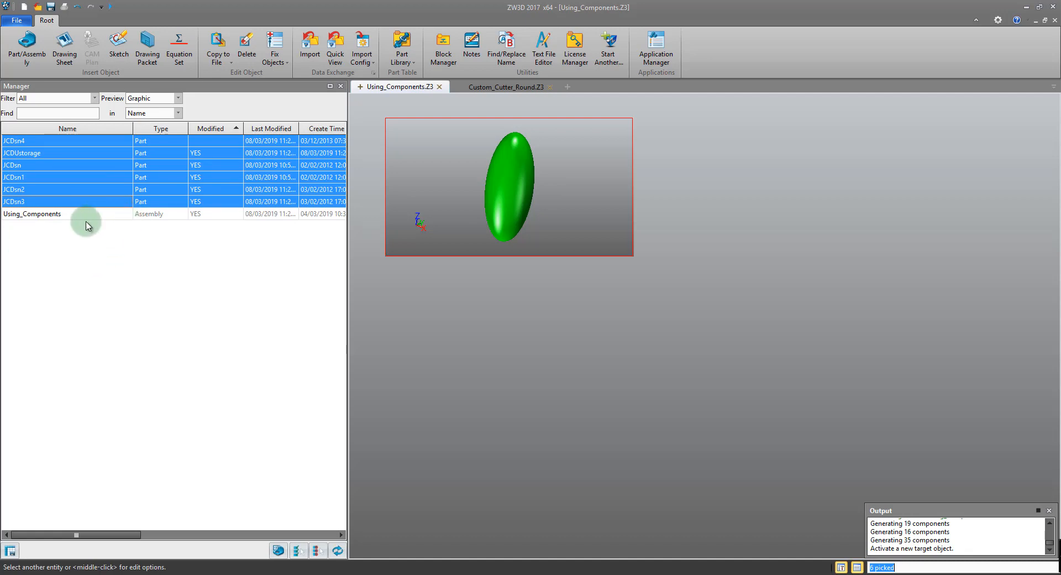
middle_click(117, 219)
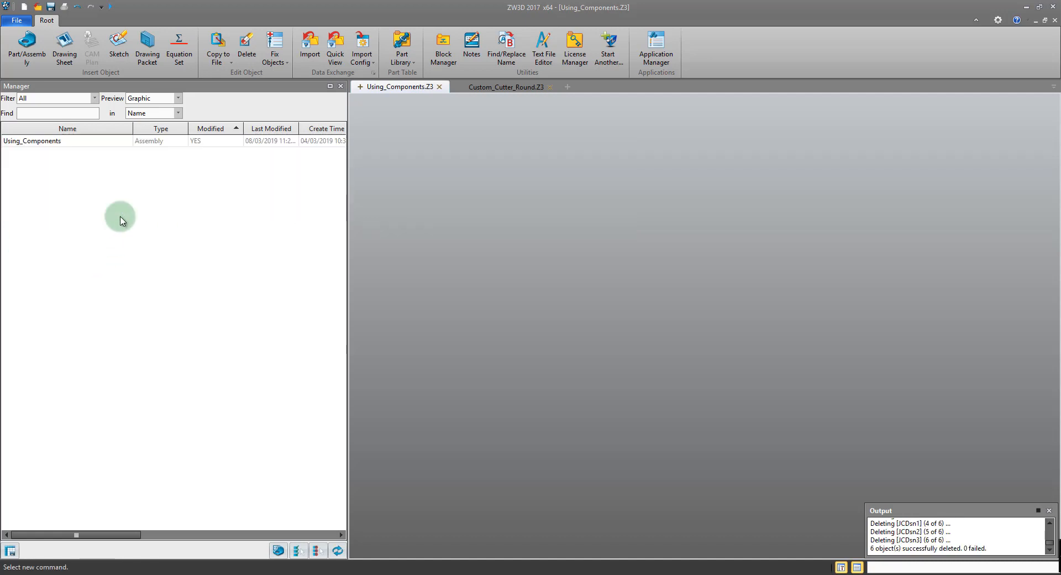
- Open the Using_Components assembly and regenerate it to rebuild the gemstone and pilot cutter components
double_click(99, 143)
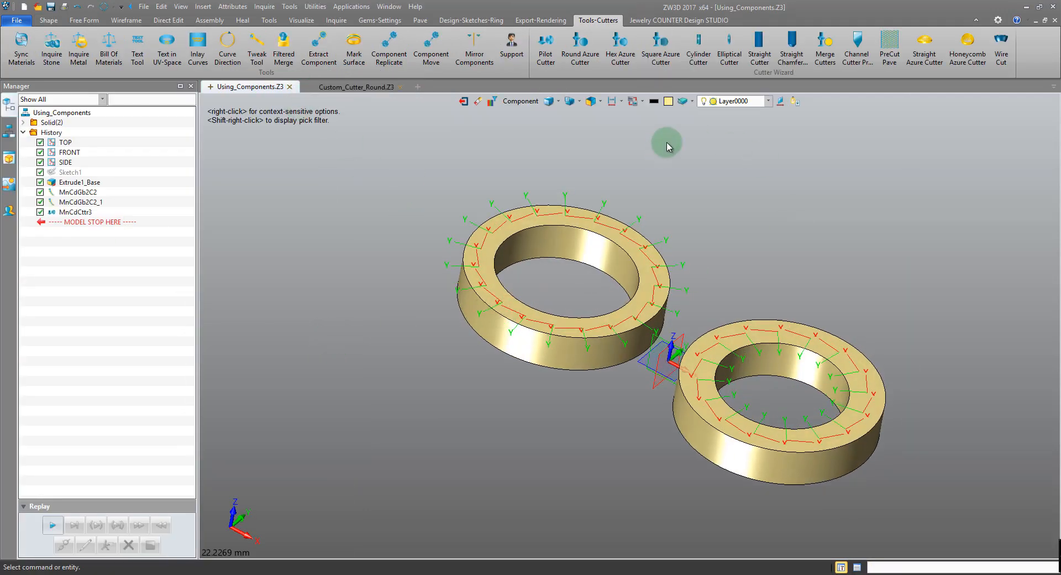
click(104, 7)
click(588, 326)
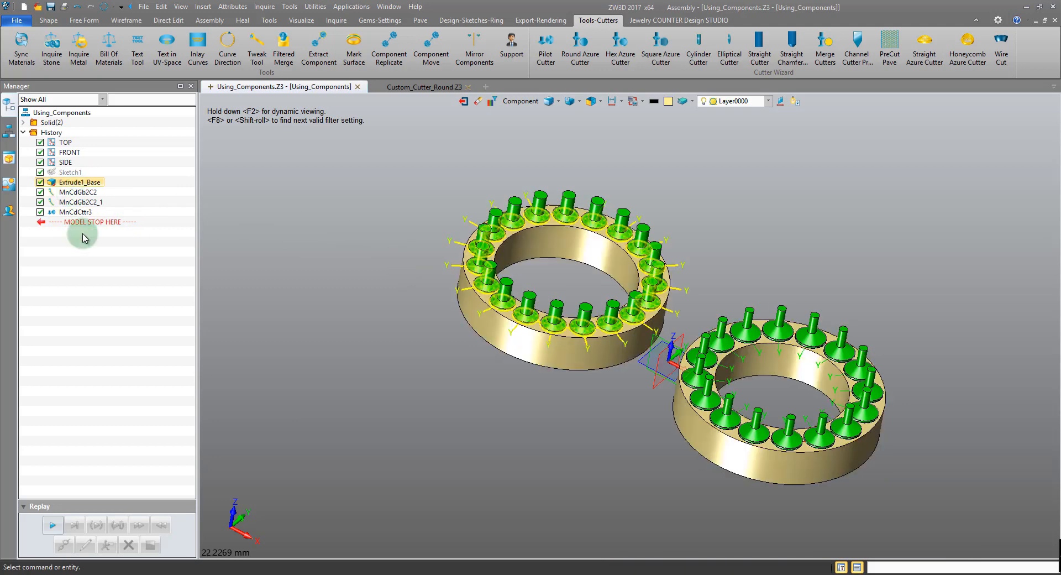
- Exit to the root object list and compare the previews of the rebuilt gemstone parts and pilot cutter parts
click(463, 102)
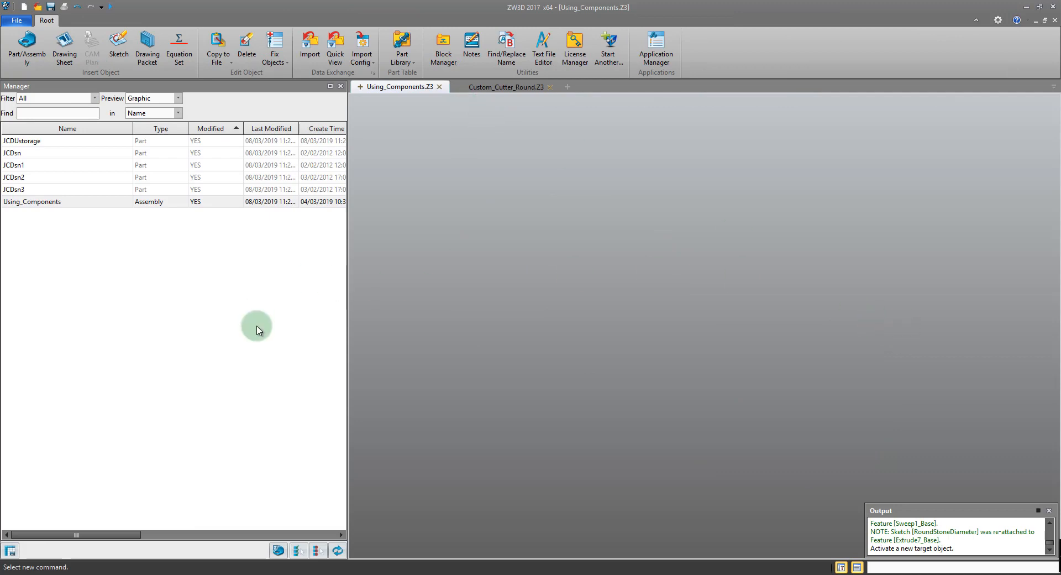
click(45, 157)
click(52, 168)
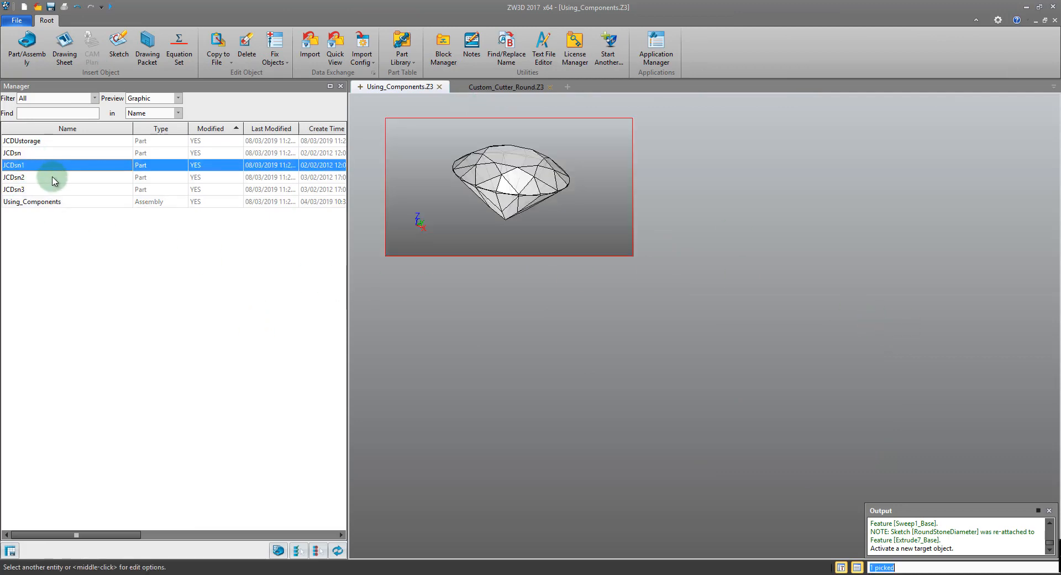
click(55, 177)
click(58, 189)
click(61, 177)
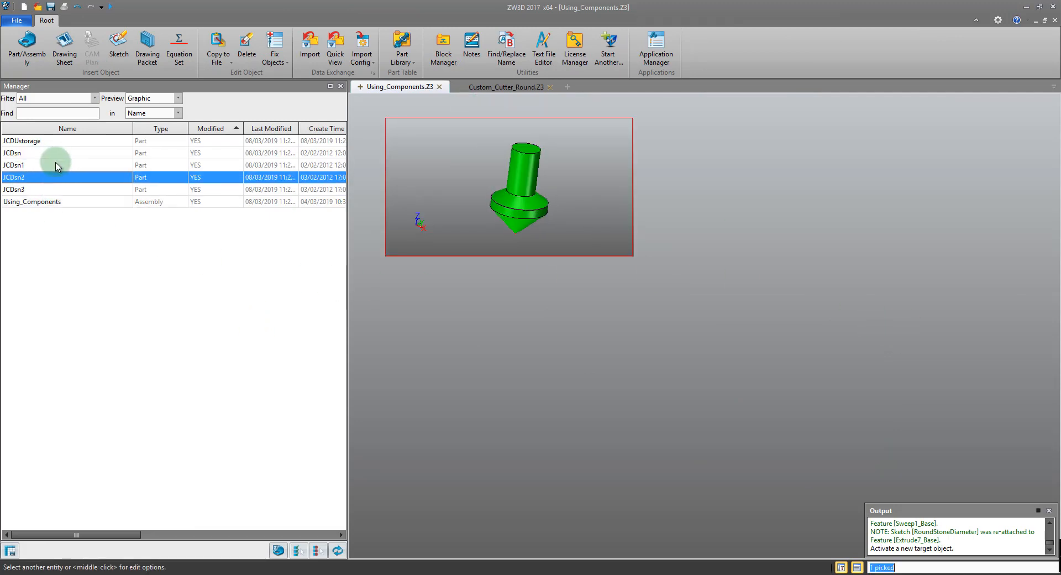
click(53, 165)
click(54, 152)
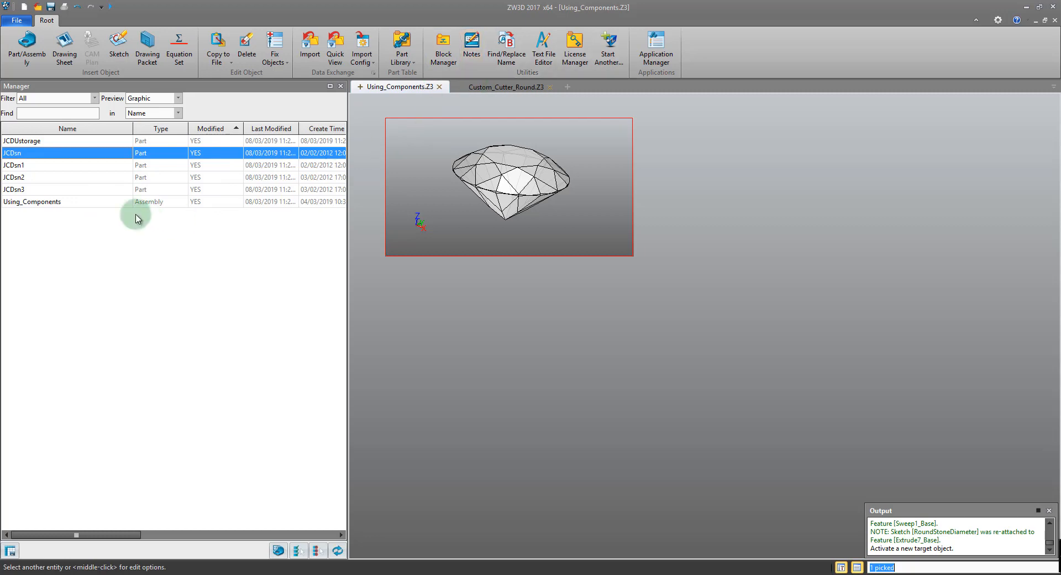
click(73, 191)
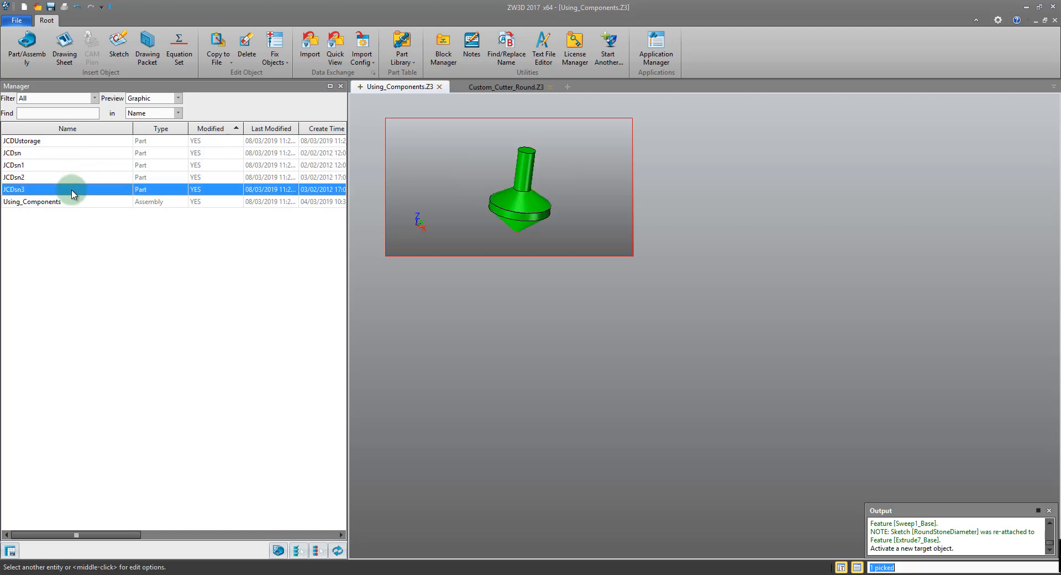
click(74, 179)
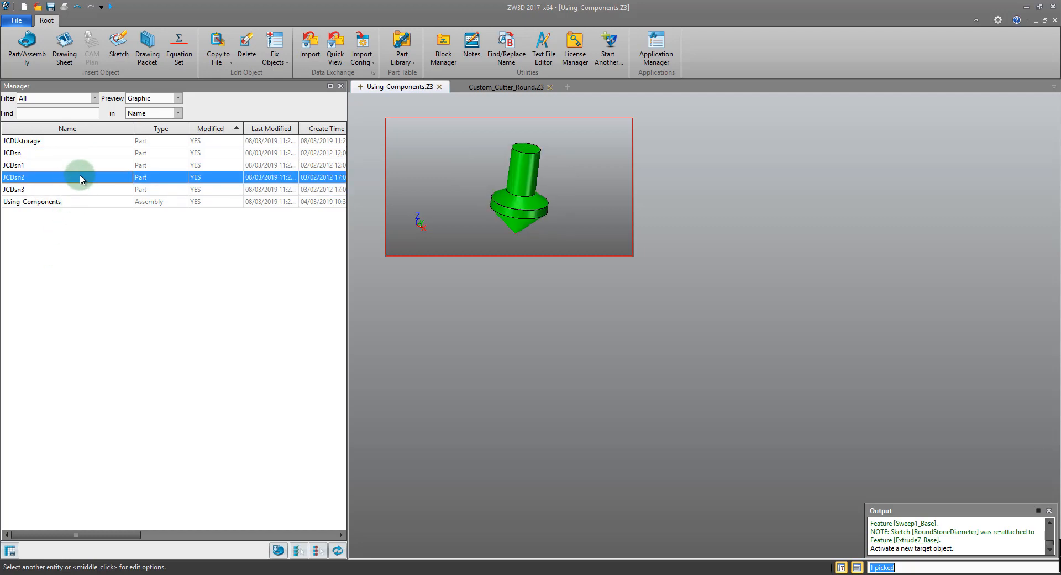
- Open the JCDsn2 part and add a block about 2.24 × 0.74 × 0.73 mm across the top of the cutter's shaft
double_click(38, 178)
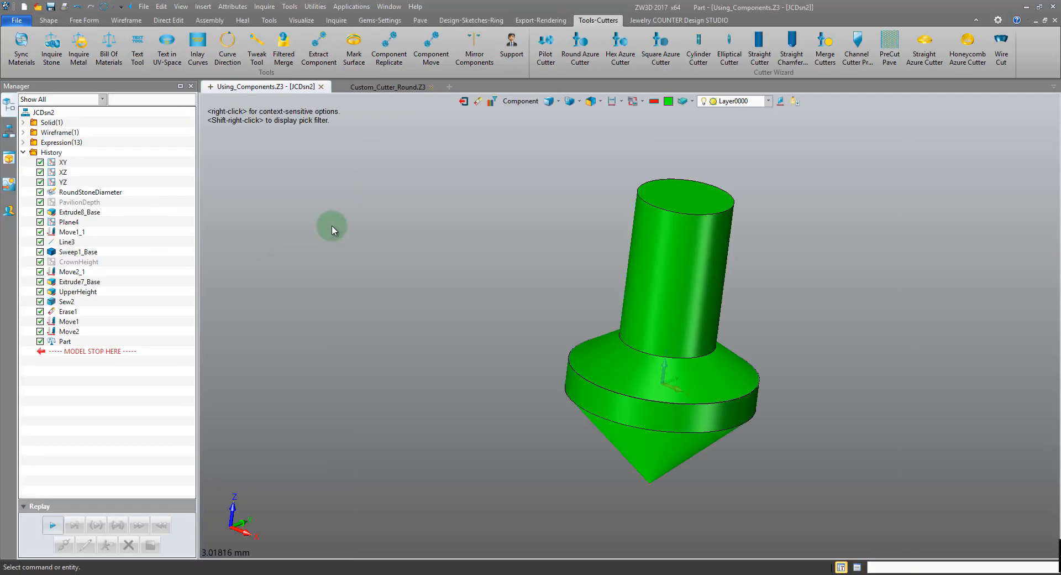
click(49, 21)
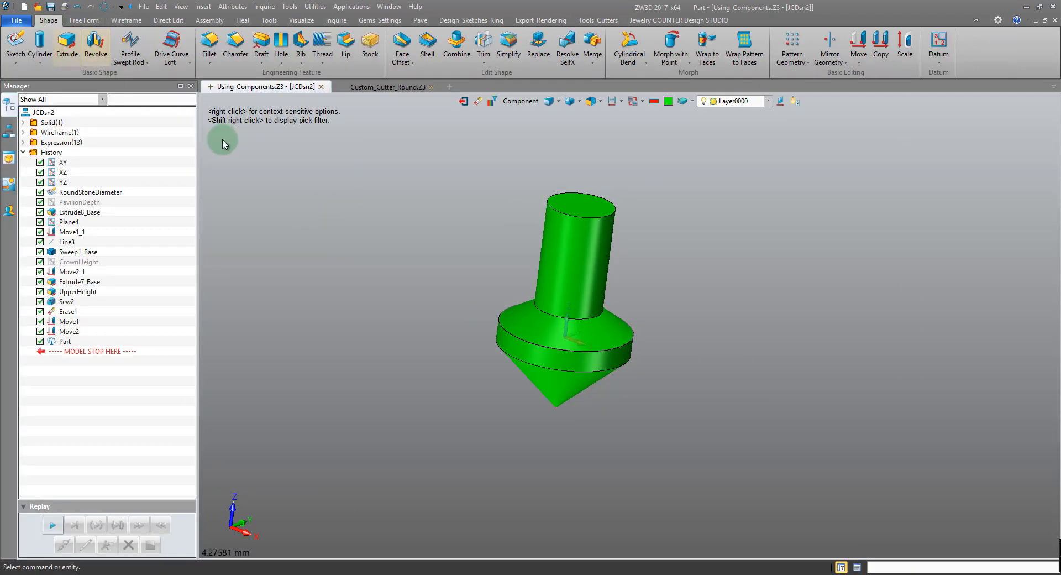
click(39, 61)
click(53, 75)
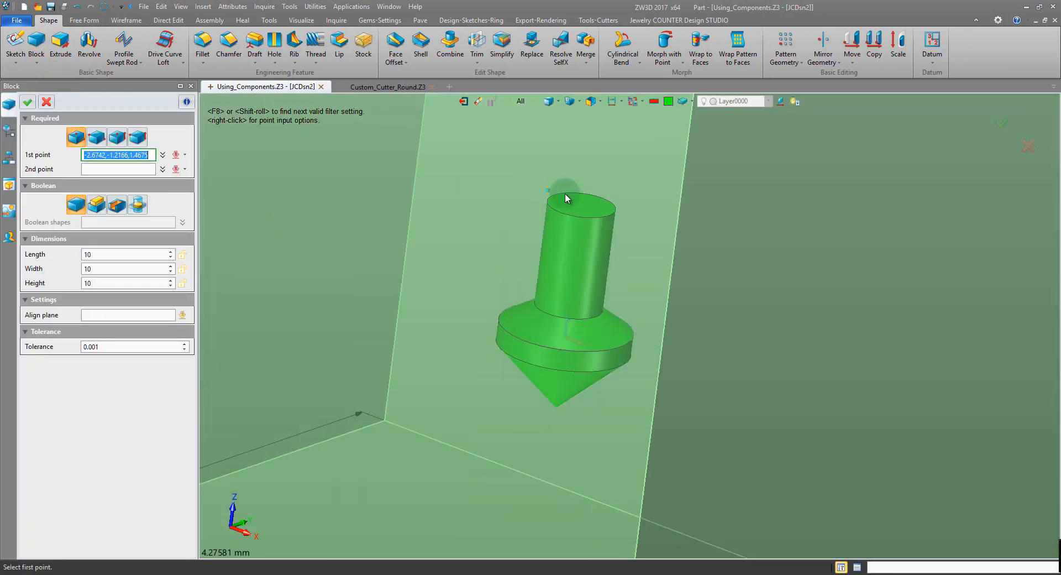
click(568, 214)
click(658, 153)
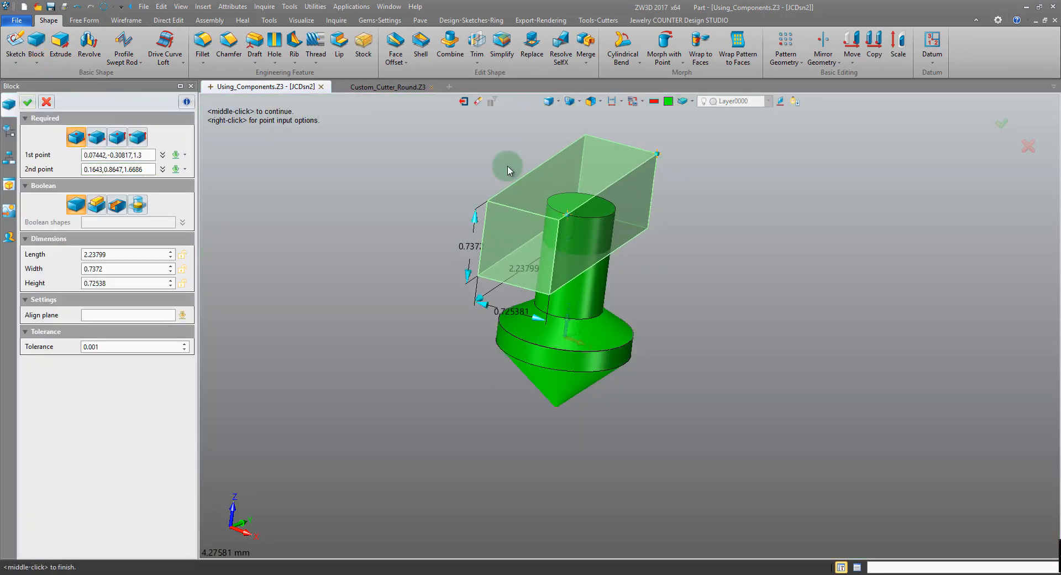
click(27, 102)
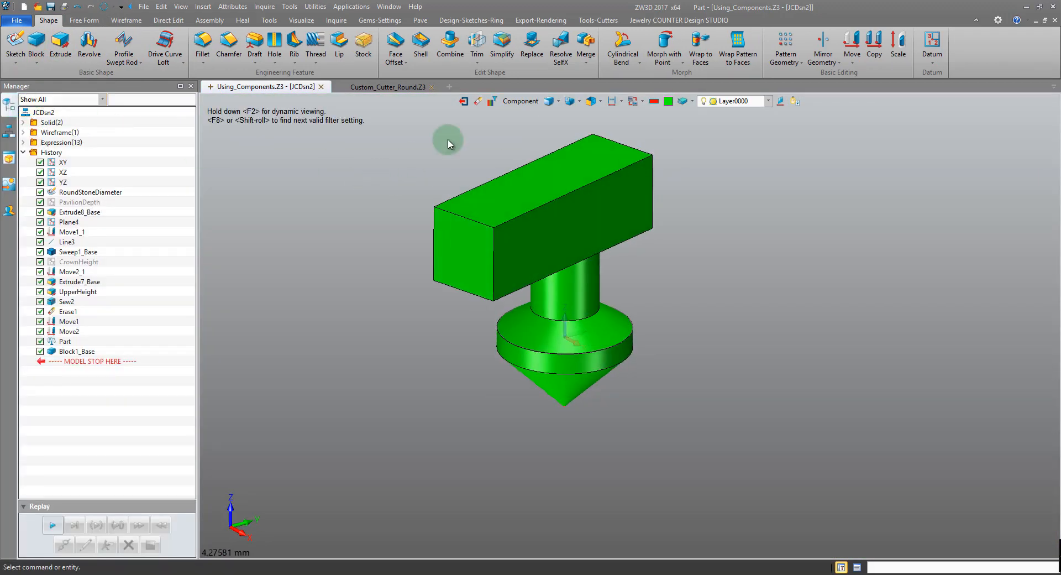
- Exit JCDsn2, check its preview and open the Using_Components assembly to inspect the modified cutters on the rings
click(464, 101)
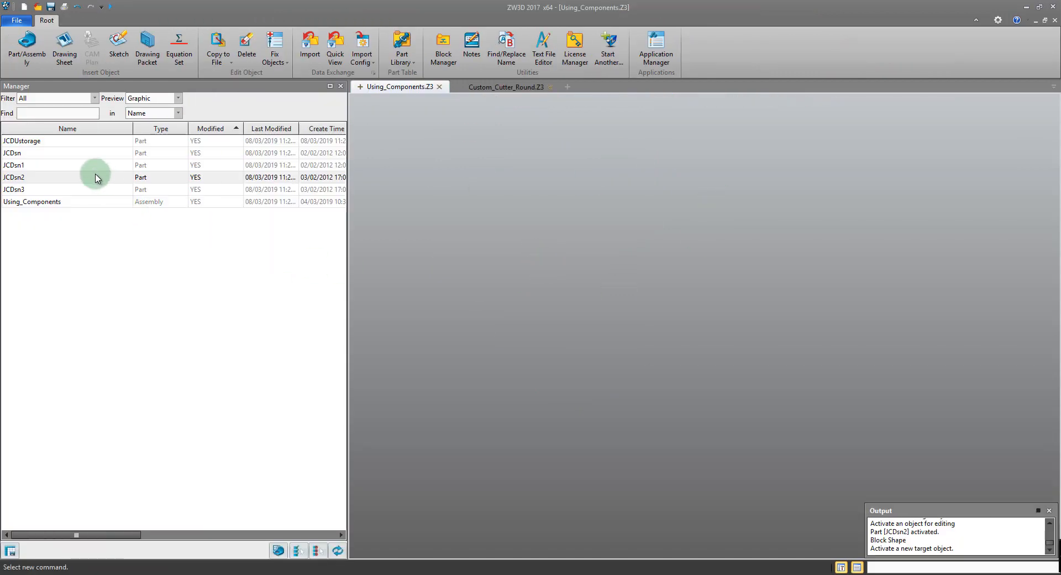
click(95, 177)
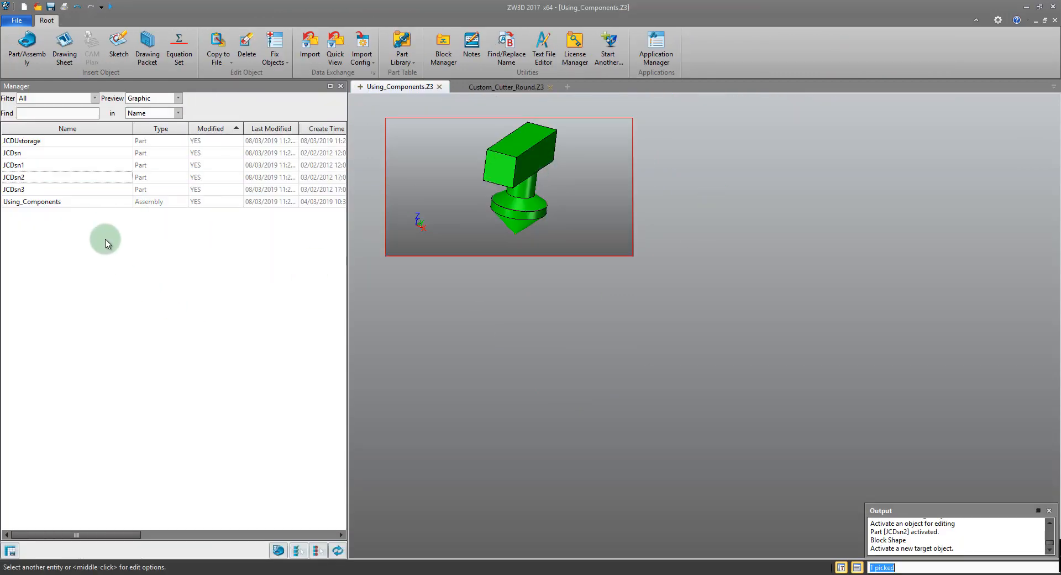
double_click(76, 204)
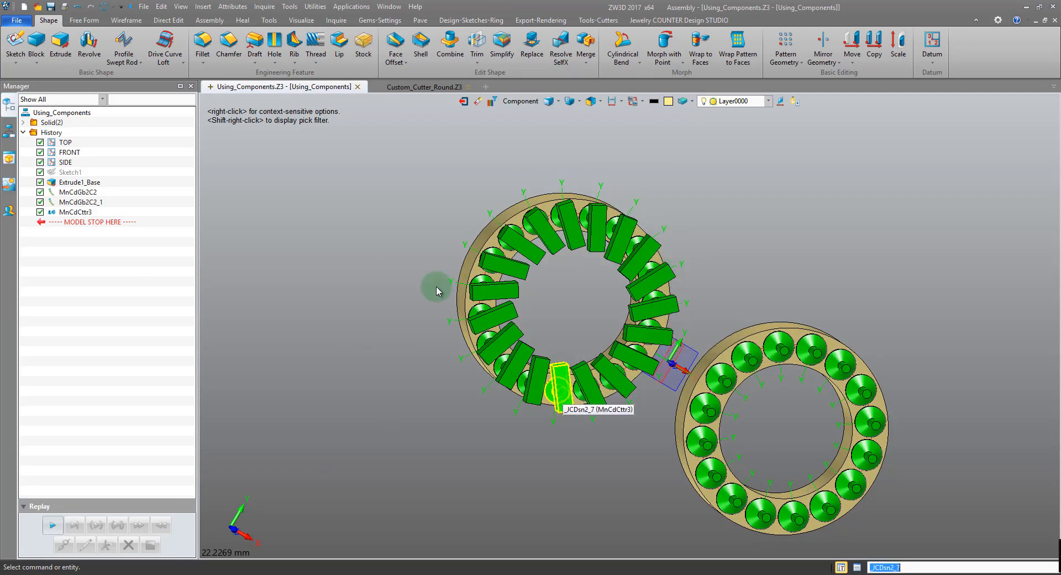
middle_drag(730, 215, 724, 164)
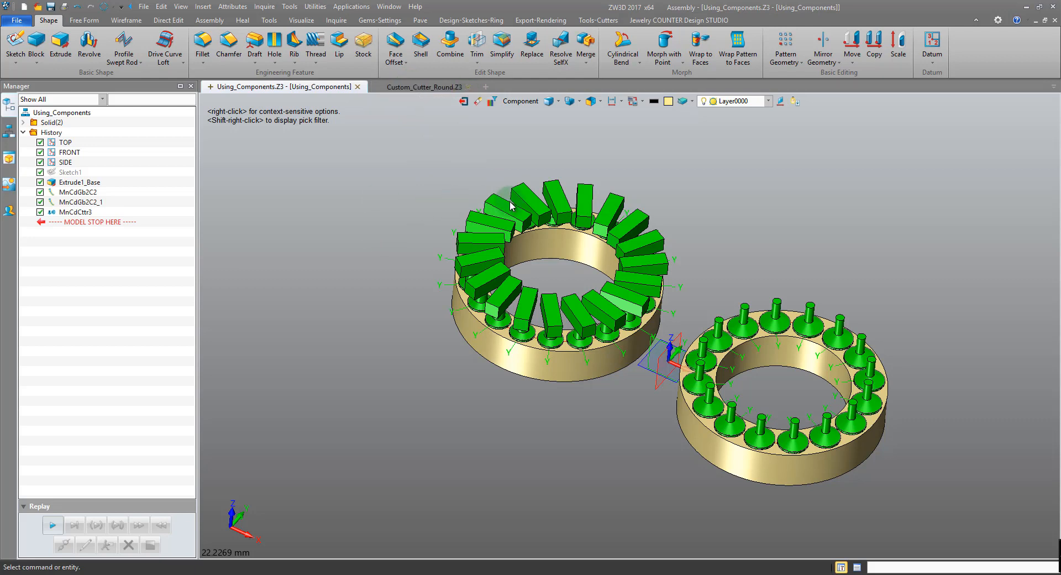
- Copy the Custom_Cutter_Round part from its own file into the root object list of Using_Components.Z3
click(410, 89)
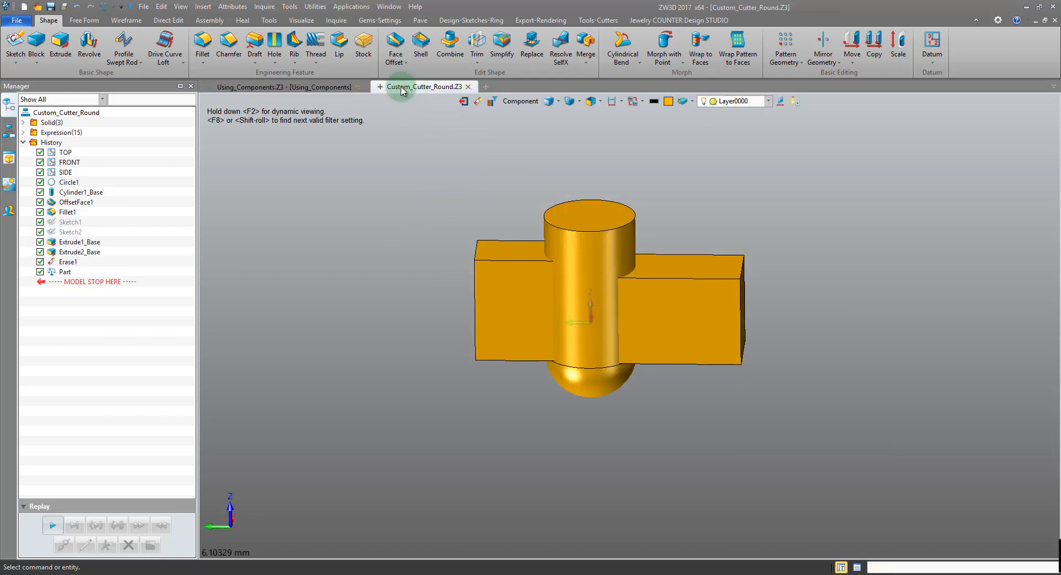
click(463, 100)
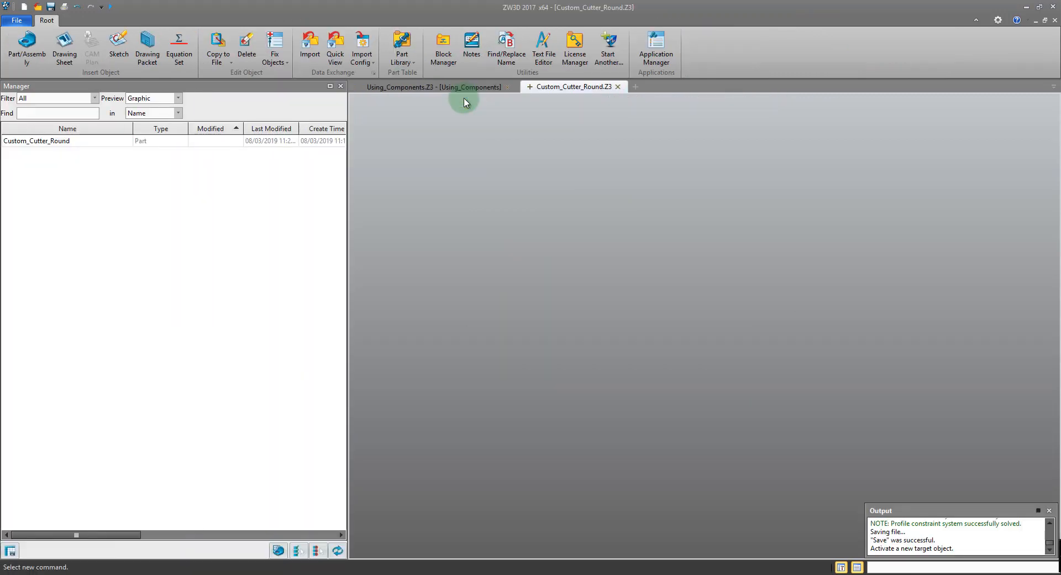
click(87, 142)
right_click(87, 141)
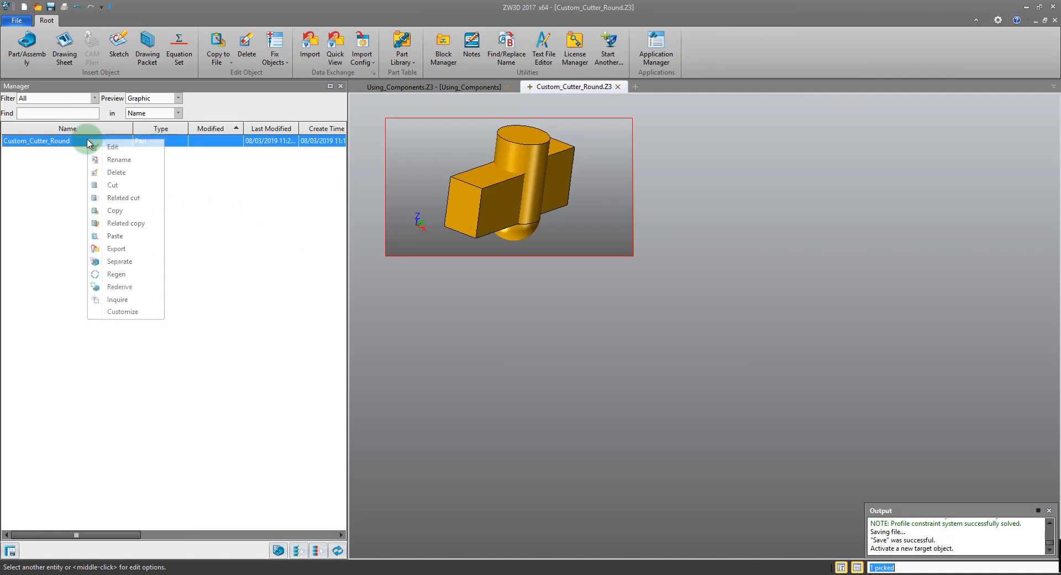
click(134, 209)
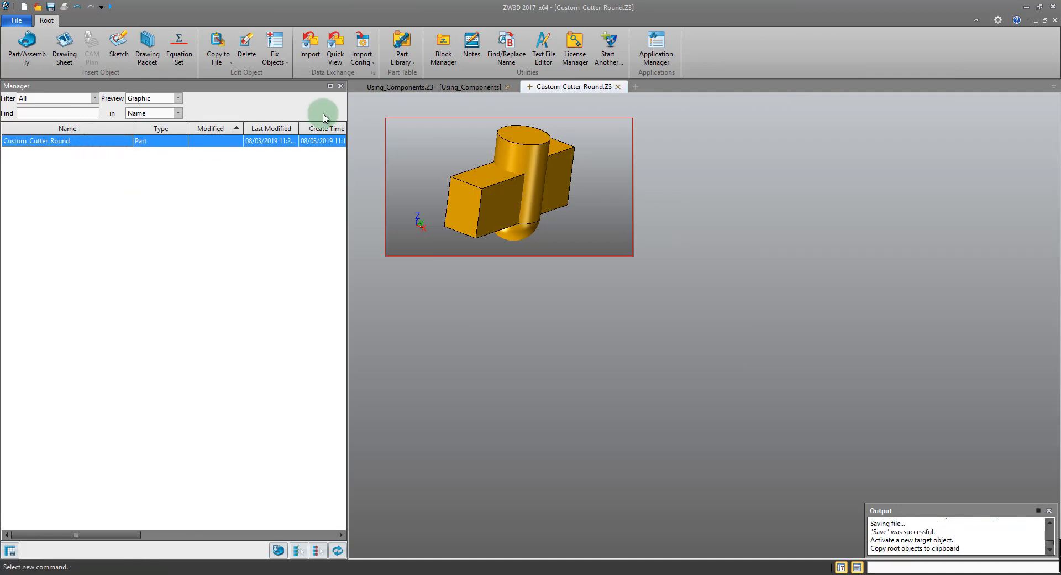
click(366, 90)
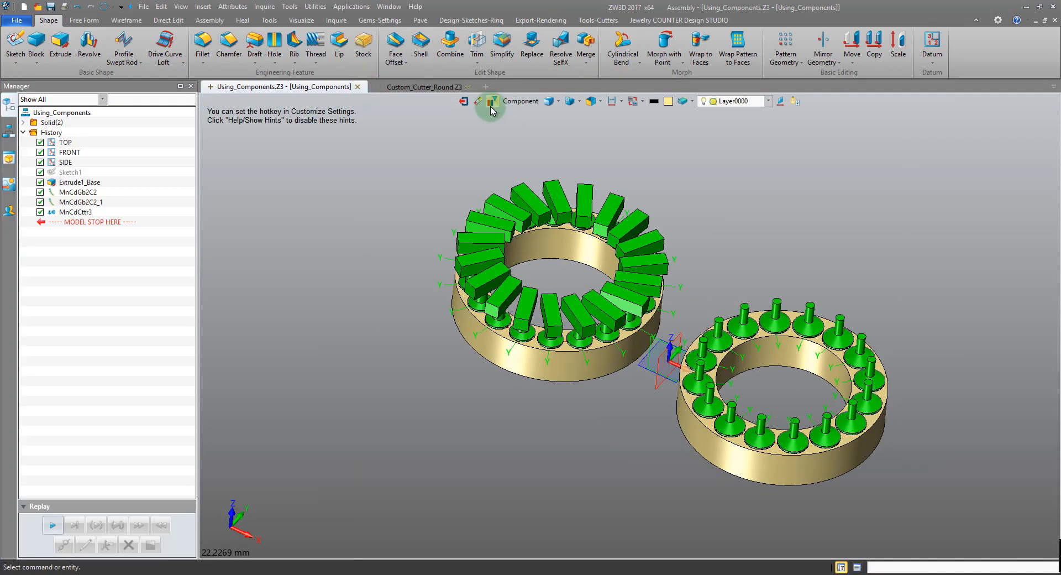
click(462, 102)
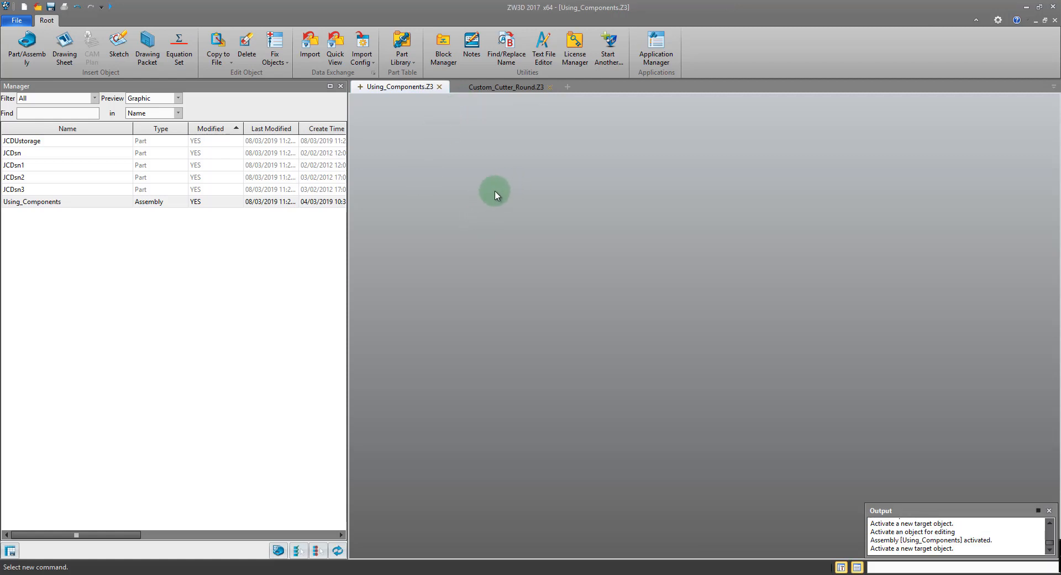
click(148, 319)
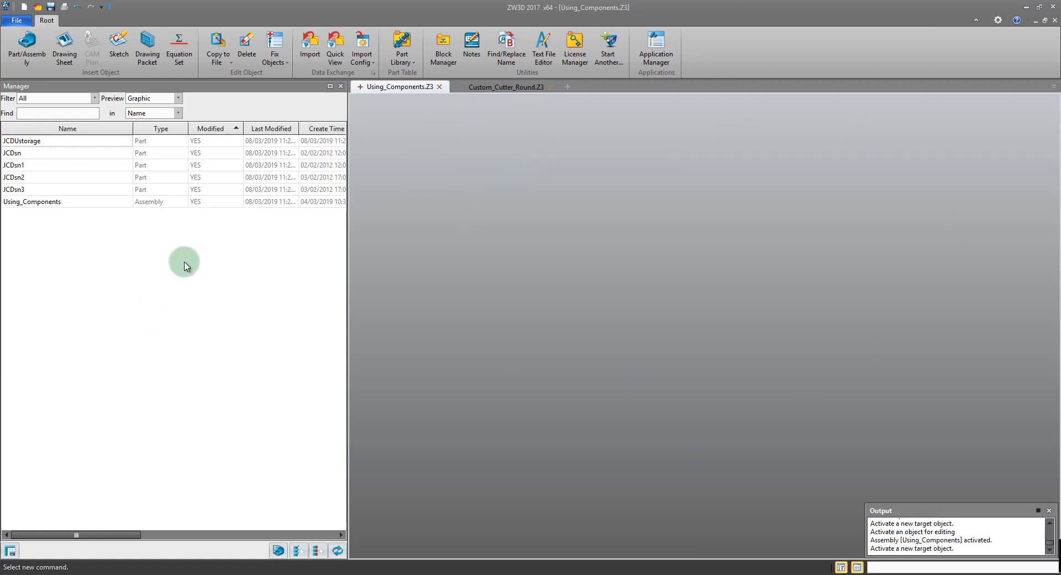
right_click(548, 219)
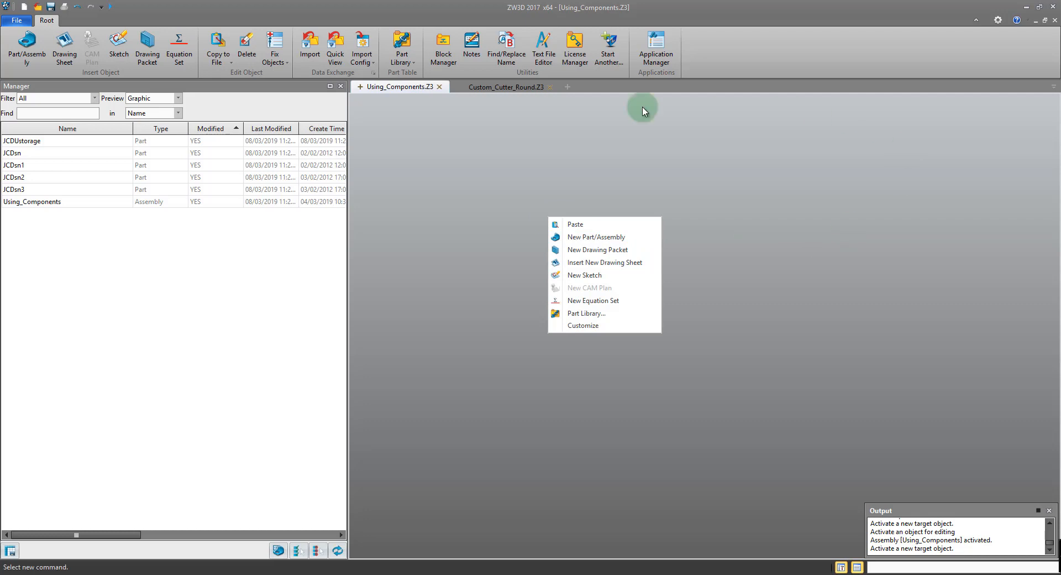
click(611, 226)
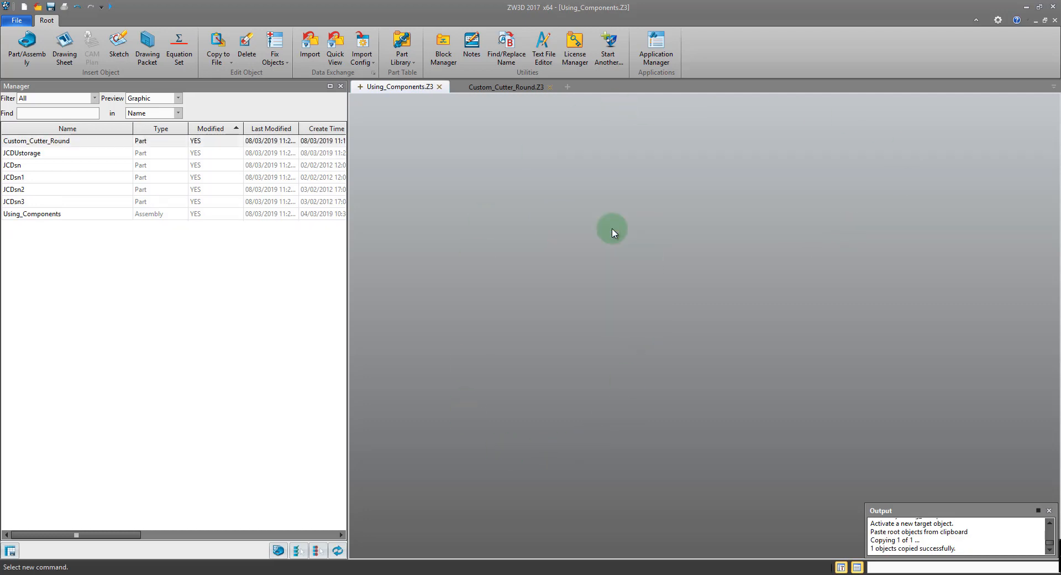
- Rename the copied Custom_Cutter_Round part as Custom_Cutter_Round_1.25mm
right_click(77, 145)
click(107, 159)
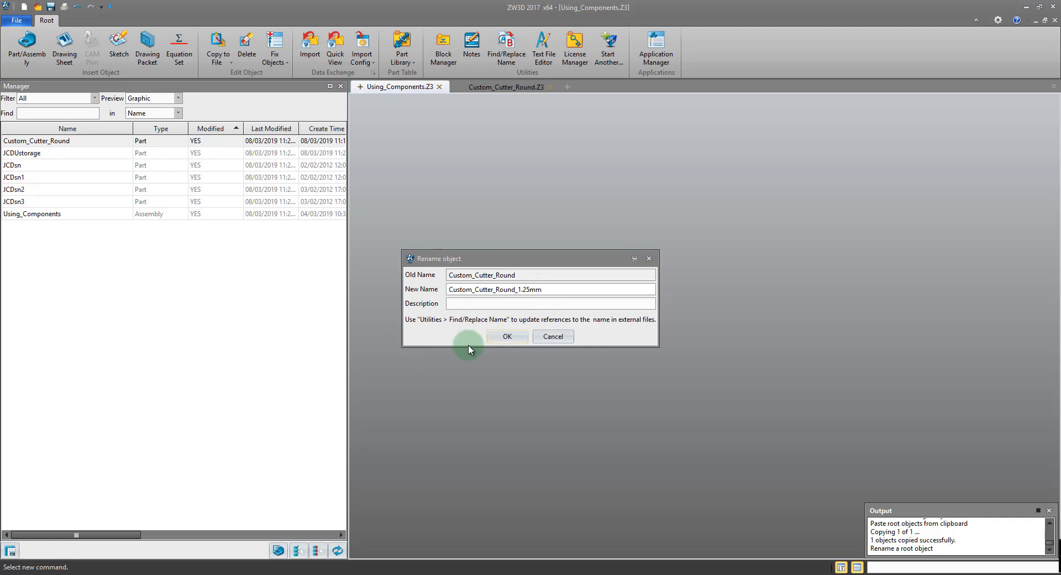
click(504, 336)
- Duplicate Custom_Cutter_Round_1.25mm within the same file and rename the duplicate as Custom_Cutter_Round_1.5mm
right_click(130, 143)
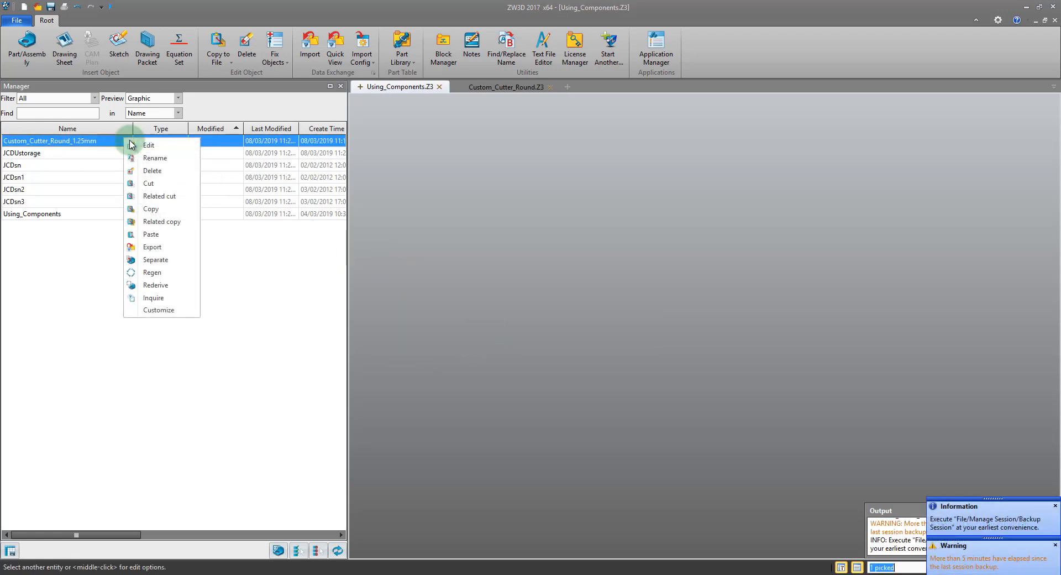
click(157, 204)
right_click(418, 220)
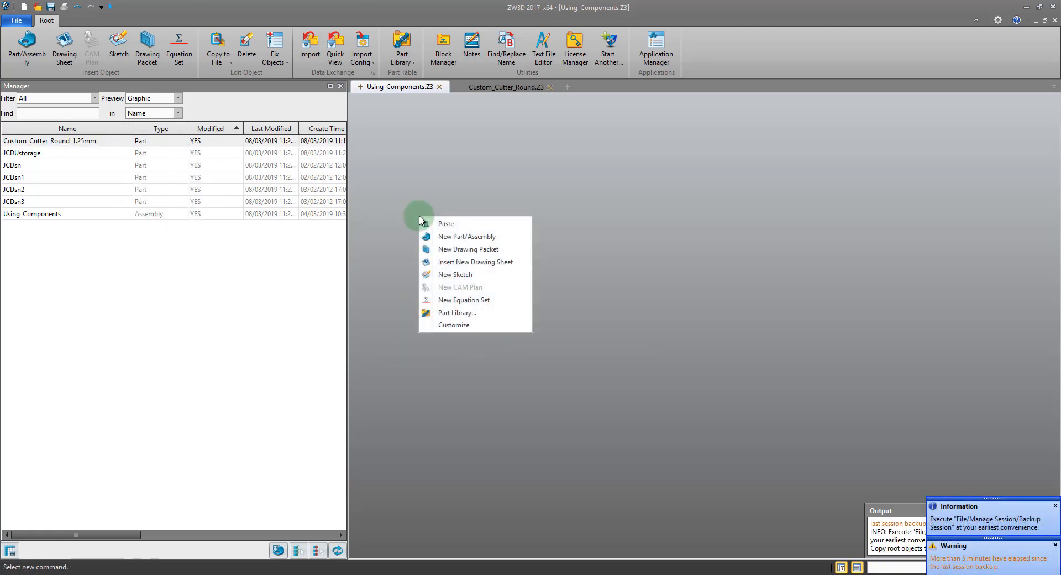
click(433, 220)
right_click(112, 161)
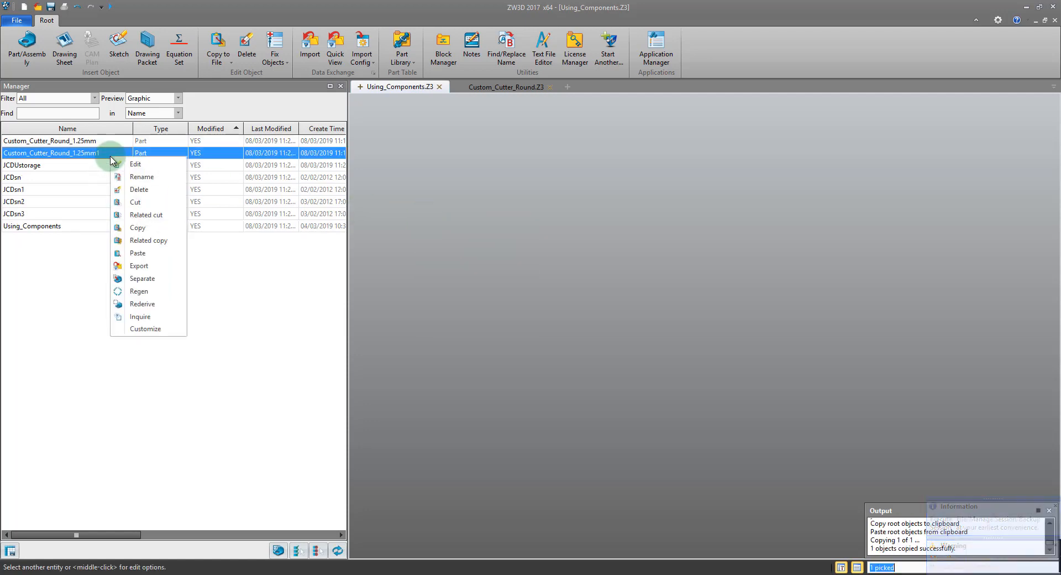
click(138, 175)
drag(526, 290, 598, 293)
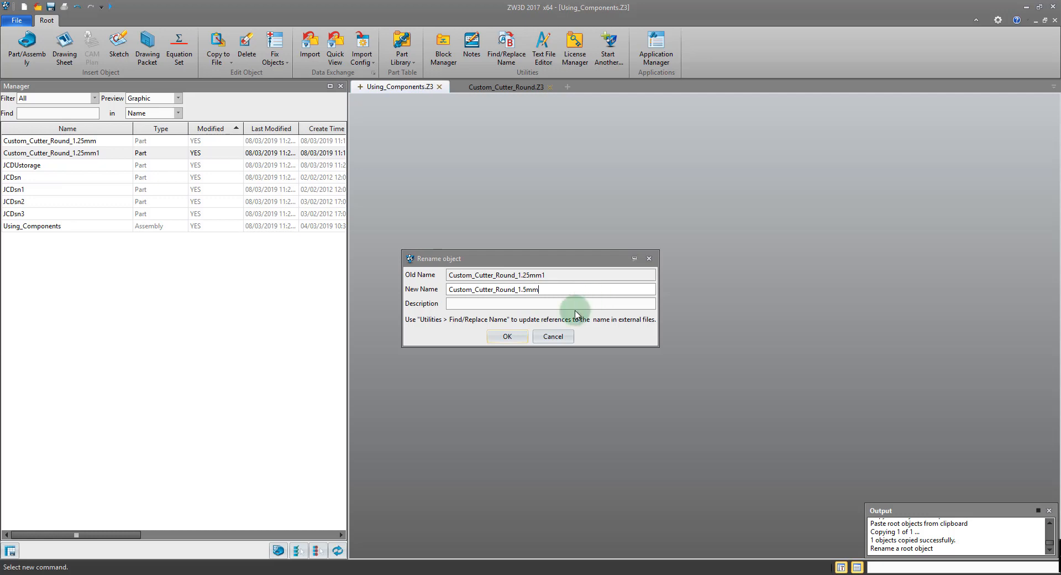
click(507, 336)
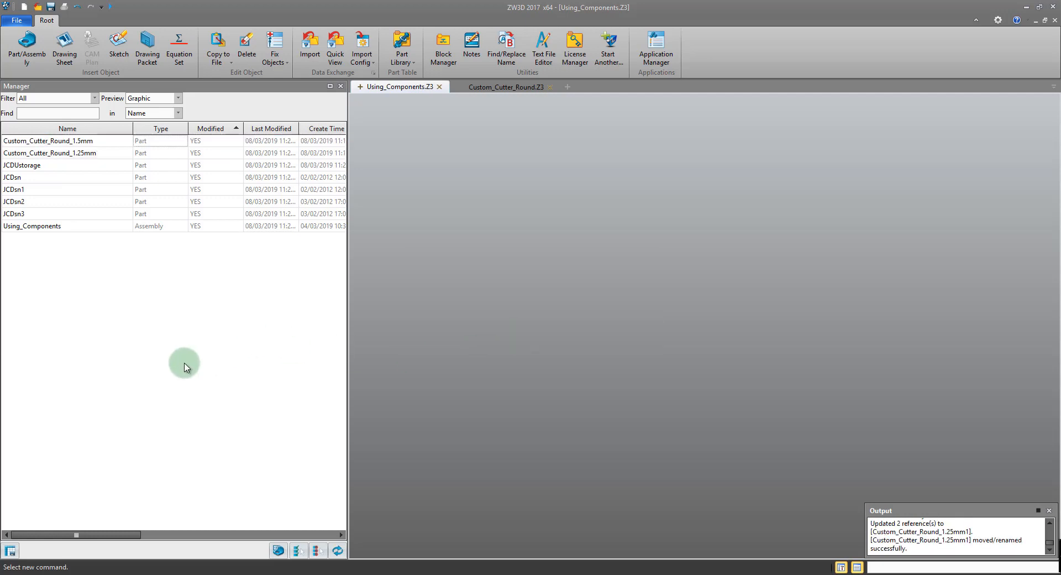
- Compare the previews of the 1.5mm and 1.25mm custom cutters and save the Using_Components file
click(105, 143)
click(111, 154)
click(113, 143)
click(114, 152)
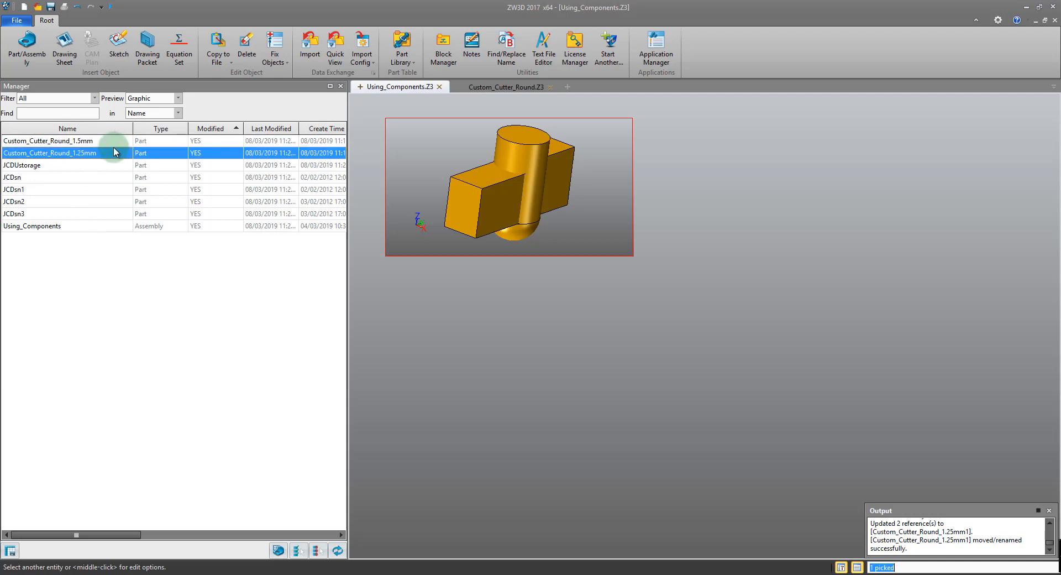
click(50, 7)
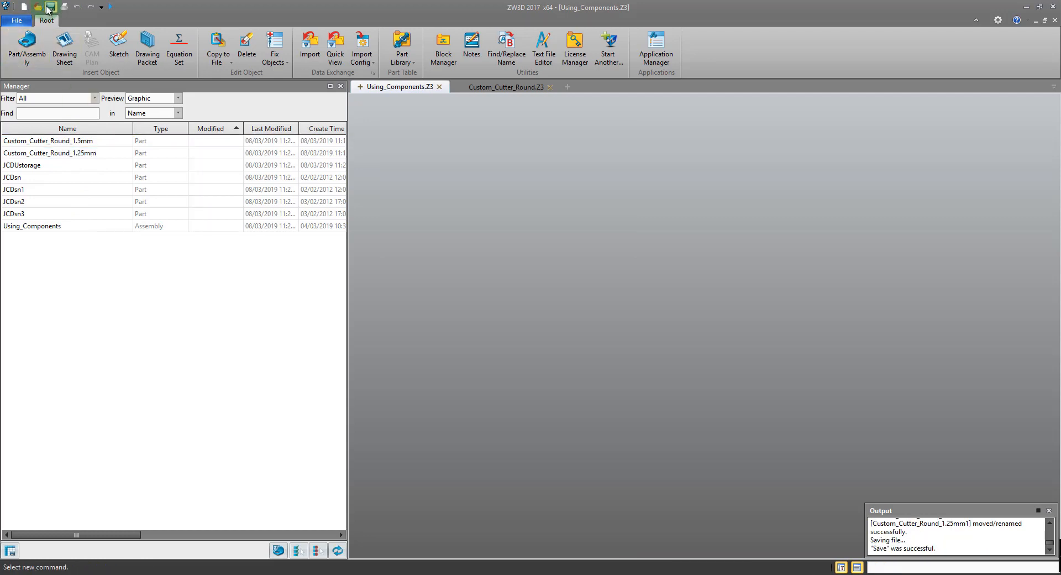
- Open the JCDsn2 part and check its driving parameters, including Gem_Length, in the part attributes
click(95, 202)
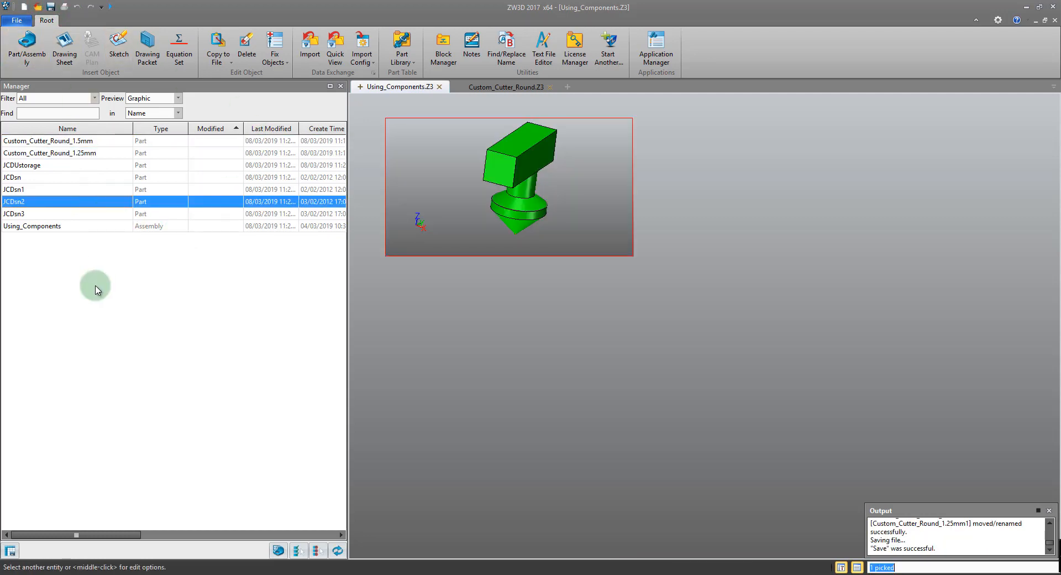
double_click(115, 205)
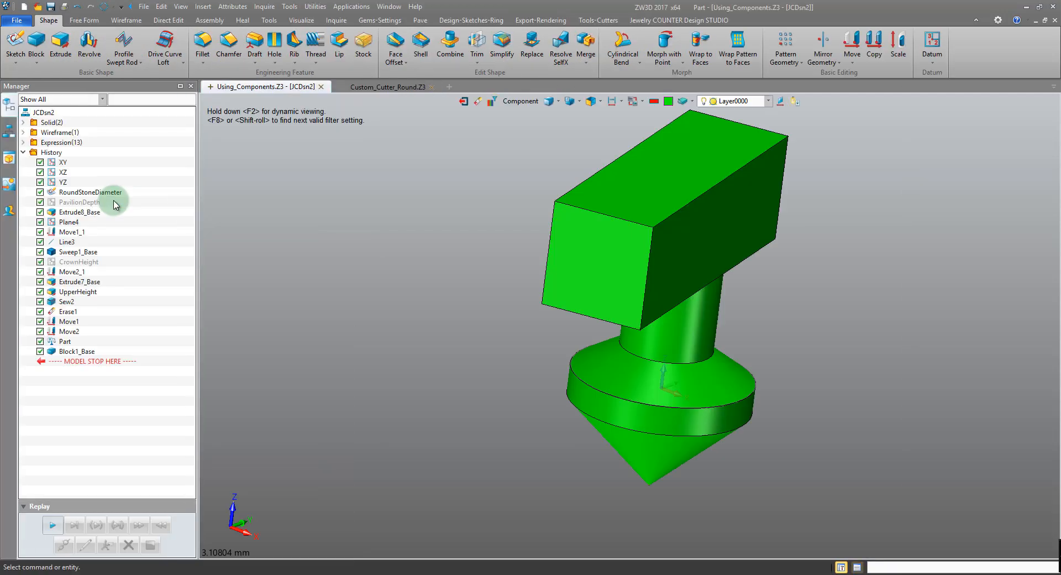
click(234, 7)
click(249, 20)
click(352, 121)
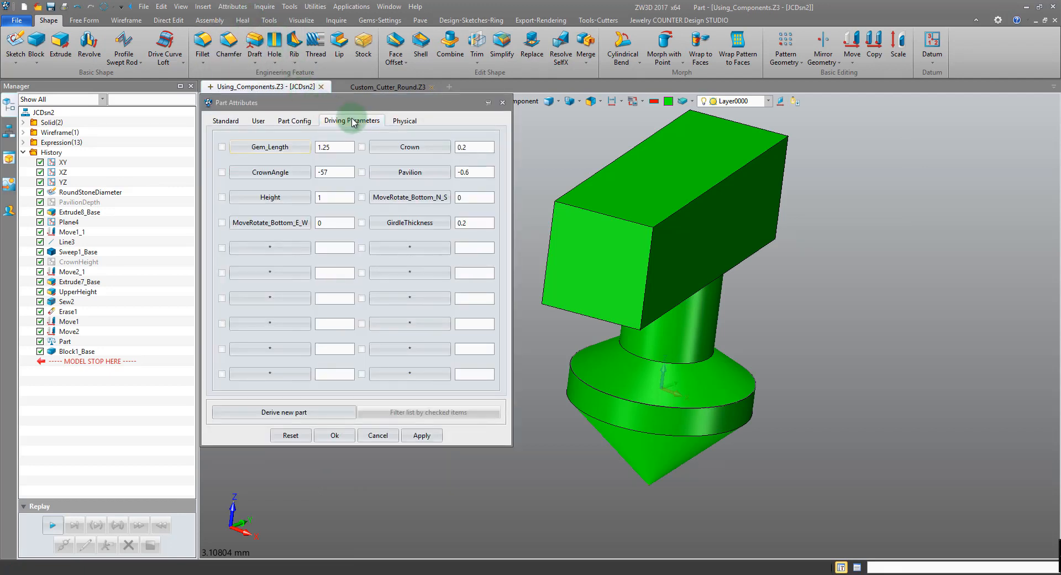
click(503, 103)
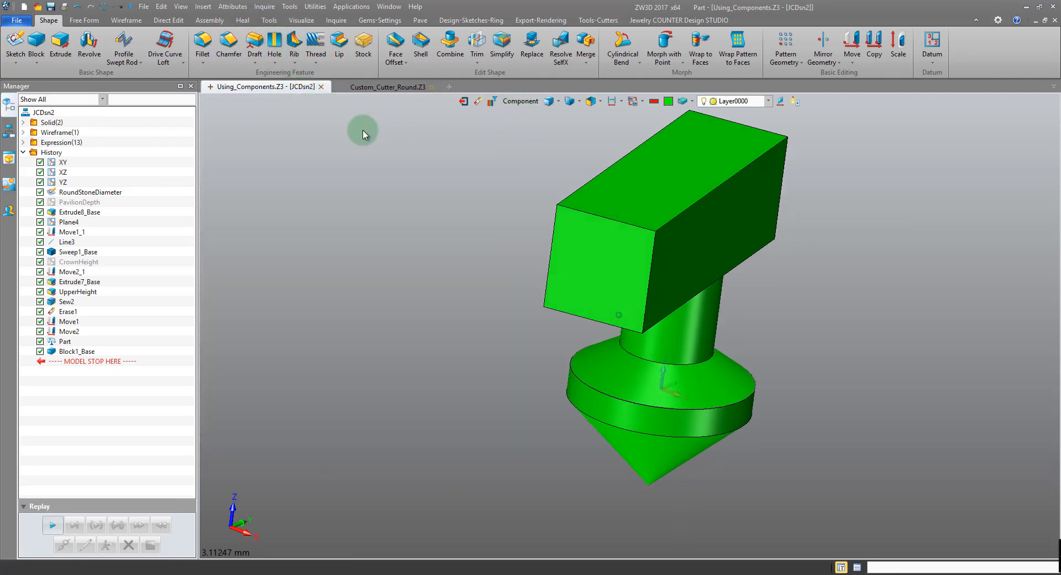
- Delete both solid shapes of JCDsn2, the pilot cutter body and the added block
click(492, 102)
click(541, 202)
click(545, 253)
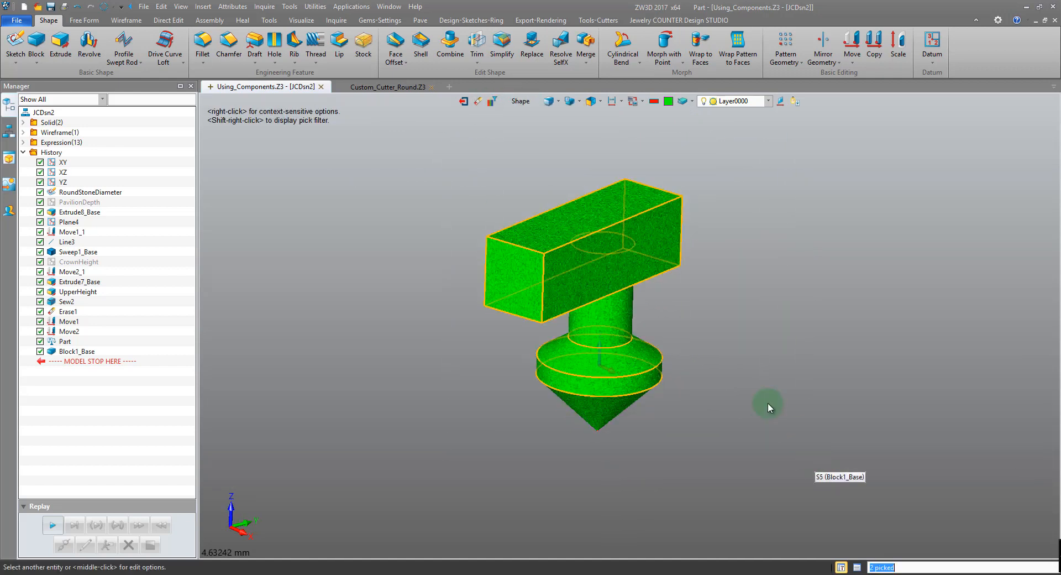
key(Delete)
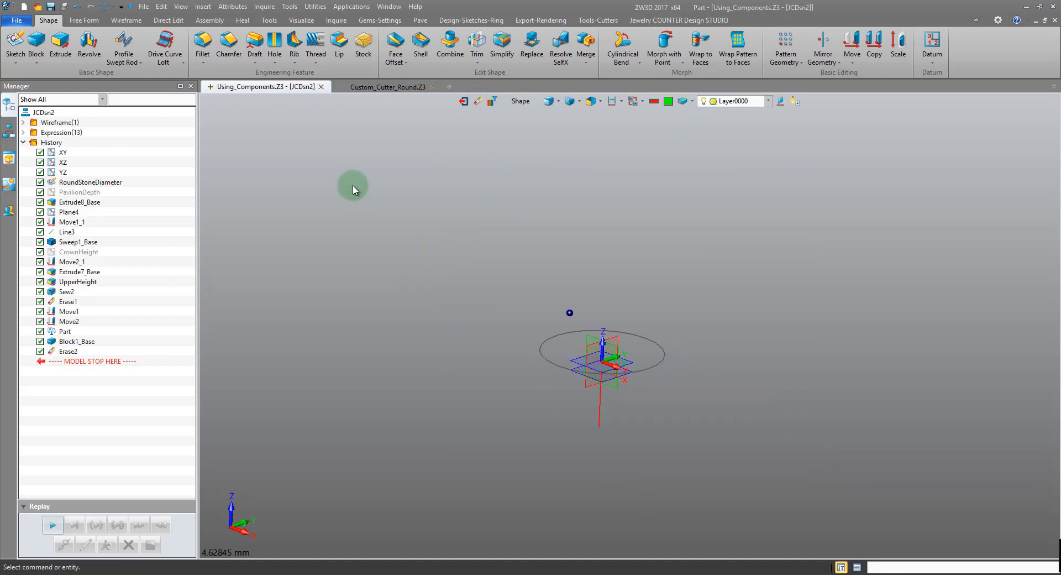
- Try inserting the Custom_Cutter_Round_1.25mm component at the origin 0,0,0 of JCDsn2 without alignment, and undo the insertion
right_click(345, 184)
click(414, 299)
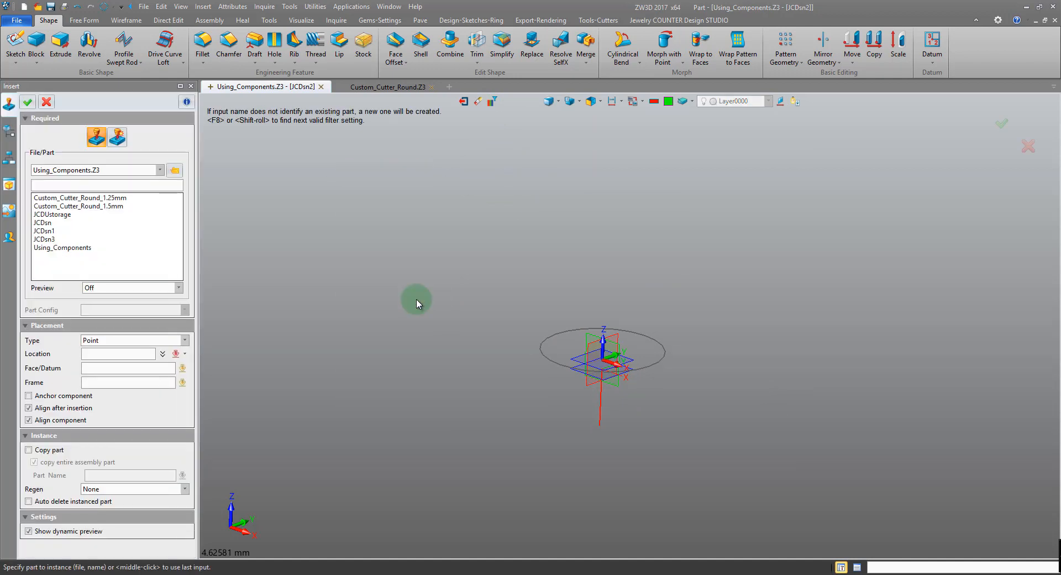
double_click(146, 198)
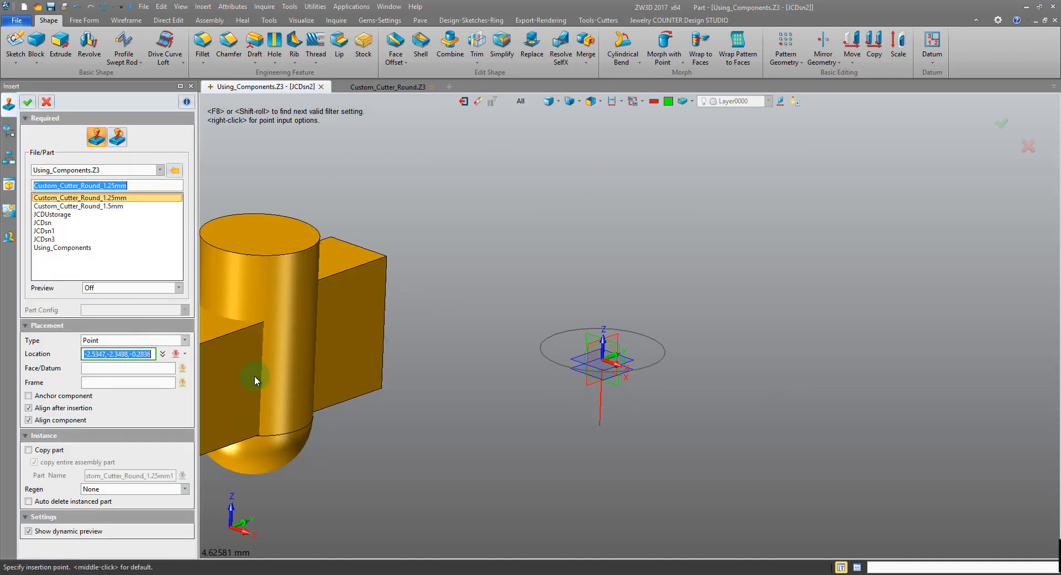
middle_drag(374, 338, 511, 284)
scroll(510, 283, up, 3)
right_drag(509, 281, 550, 382)
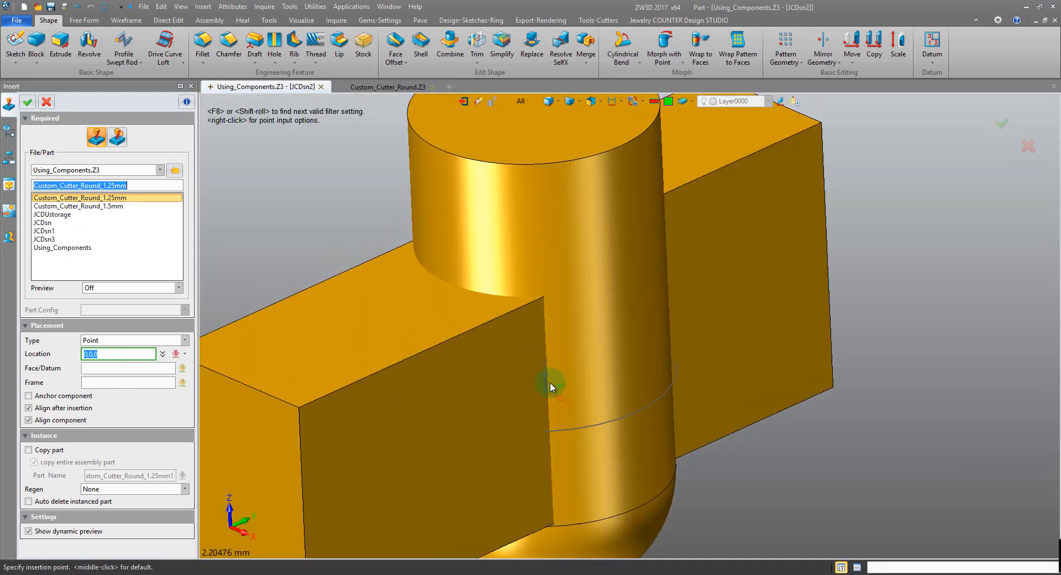
middle_drag(552, 390, 546, 393)
middle_click(529, 390)
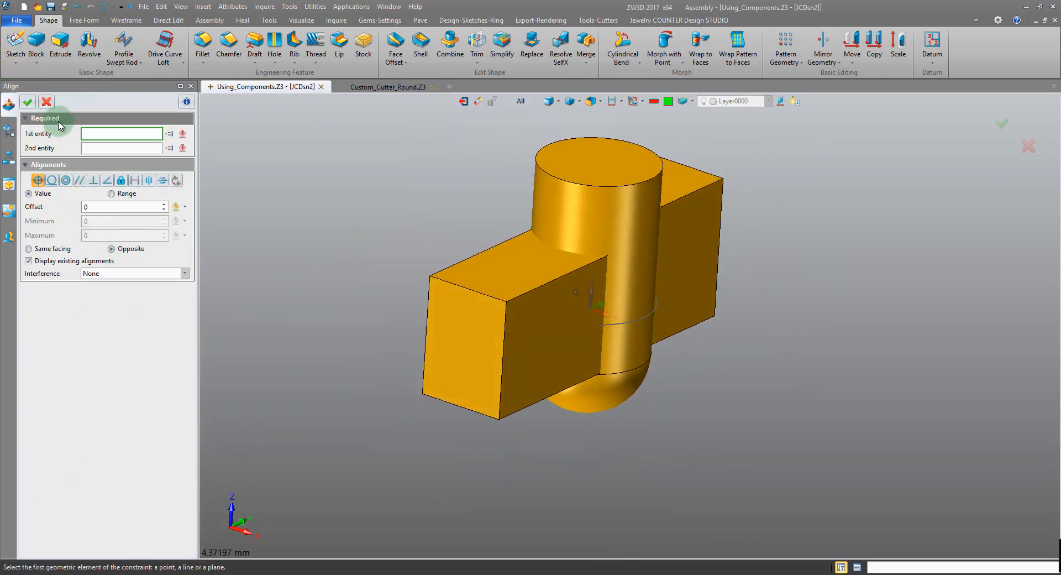
click(45, 101)
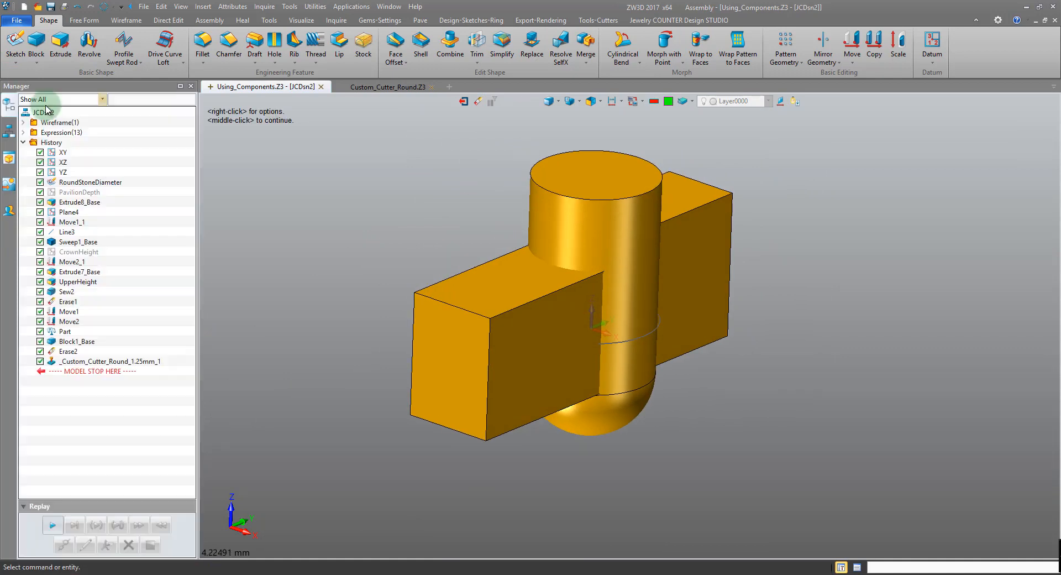
click(81, 8)
- Insert the Custom_Cutter_Round_1.25mm component into JCDsn2 at the origin 0,0,0 with alignment after insertion enabled, and close the alignment
right_click(324, 161)
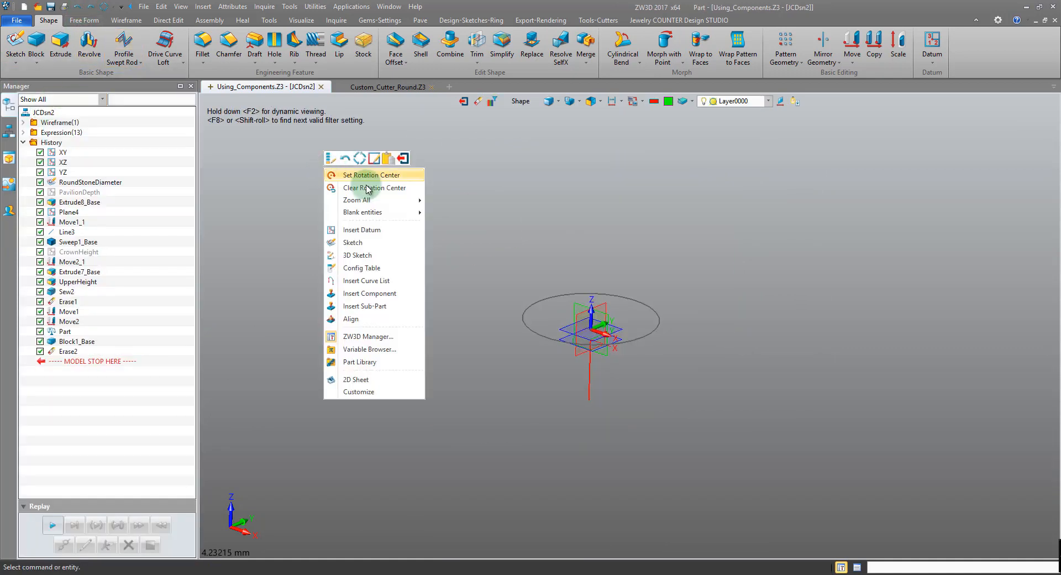
click(404, 293)
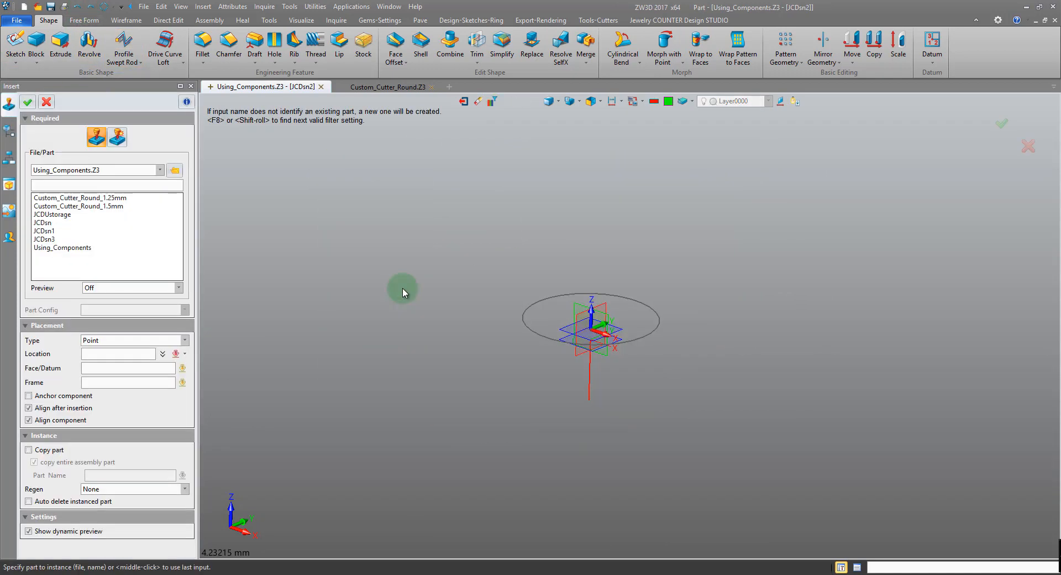
click(113, 197)
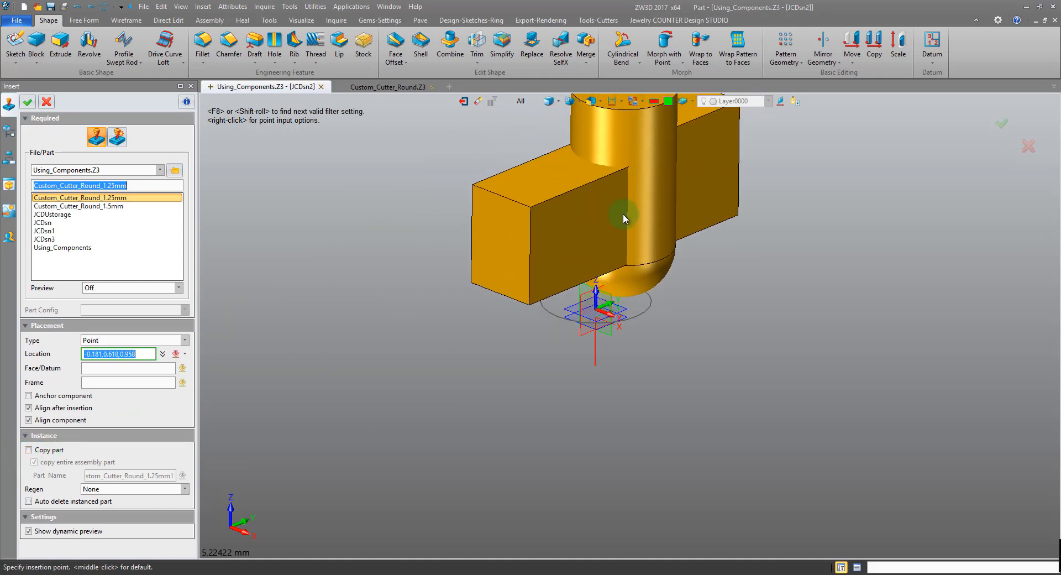
scroll(680, 172, up, 5)
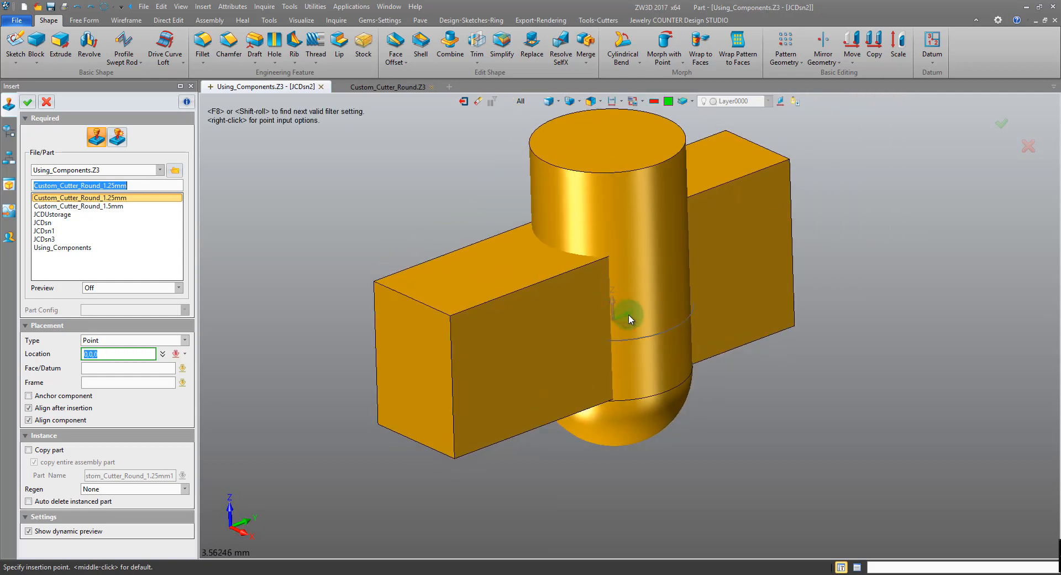
click(628, 315)
click(53, 106)
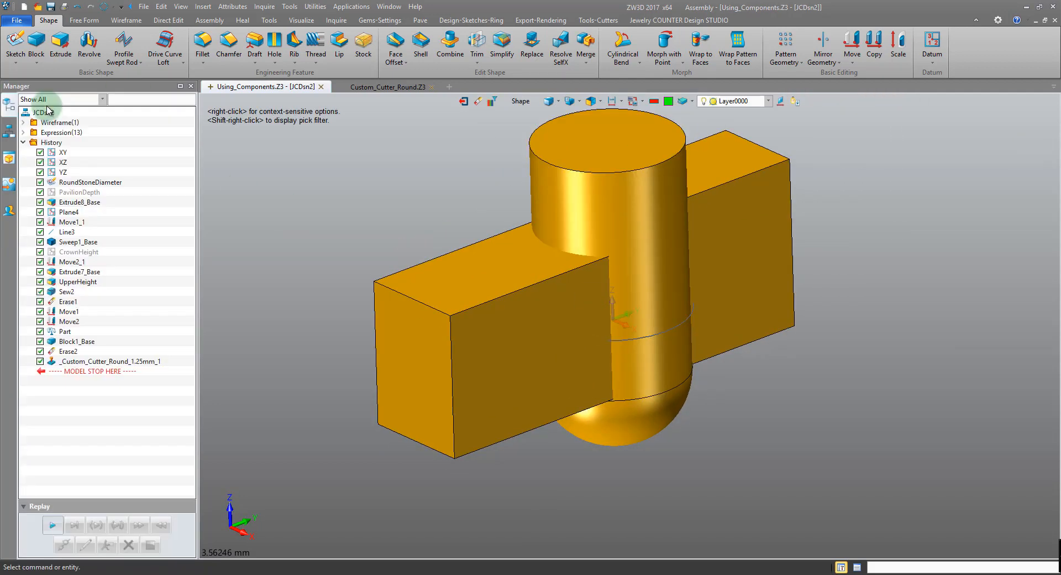
- Return to the object list of the Using_Components file and preview the JCDsn2 assembly
click(459, 104)
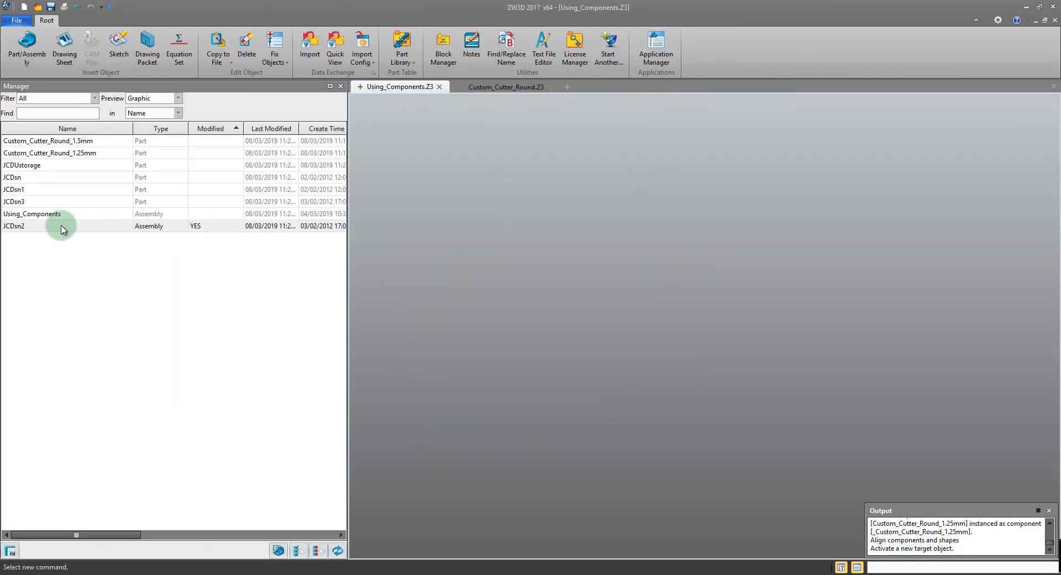
click(58, 262)
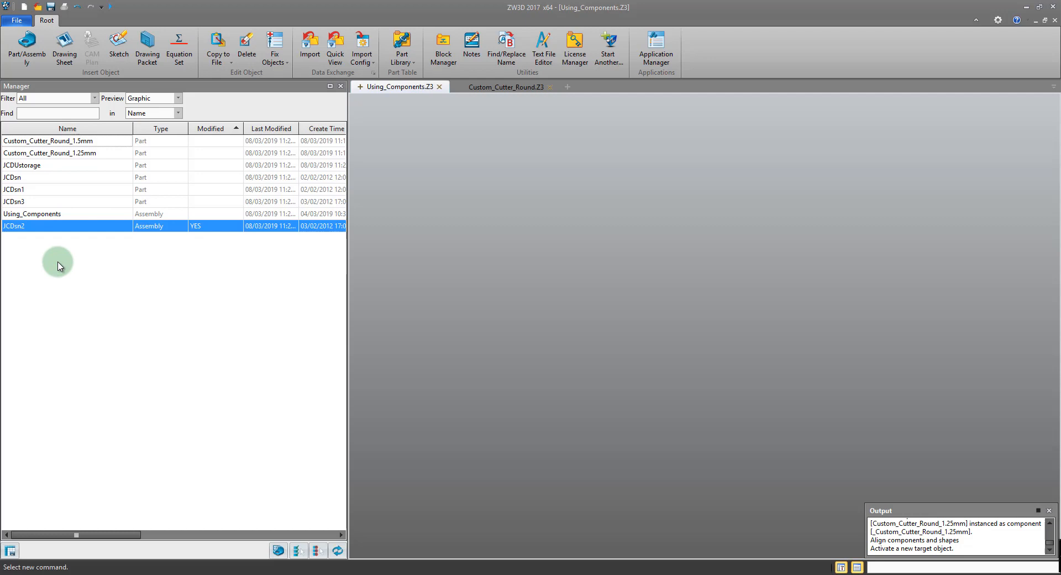
click(73, 229)
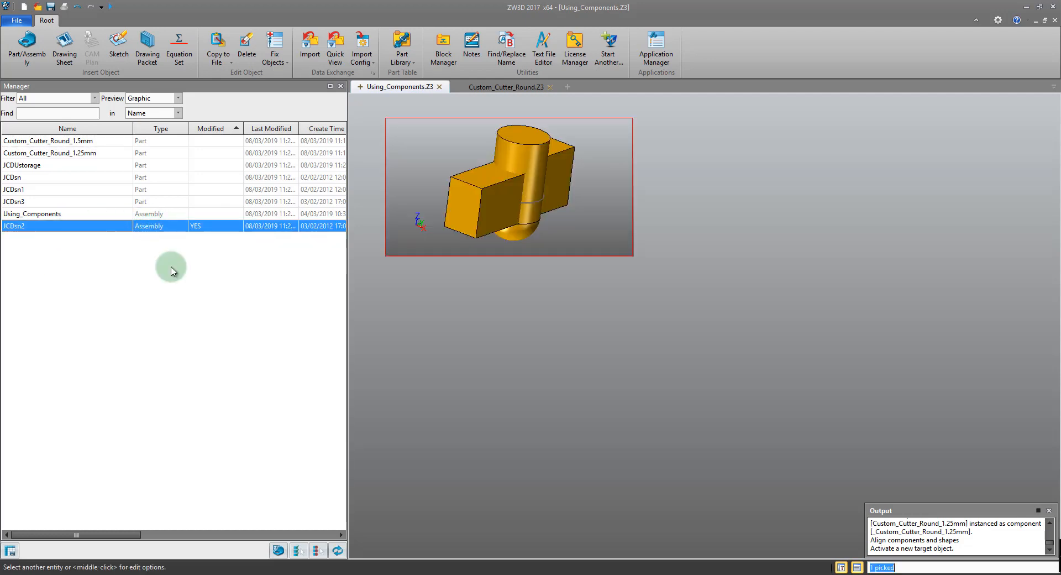
- Open the Using_Components assembly and inspect the cutters around the ring in wireframe and shaded display
double_click(89, 214)
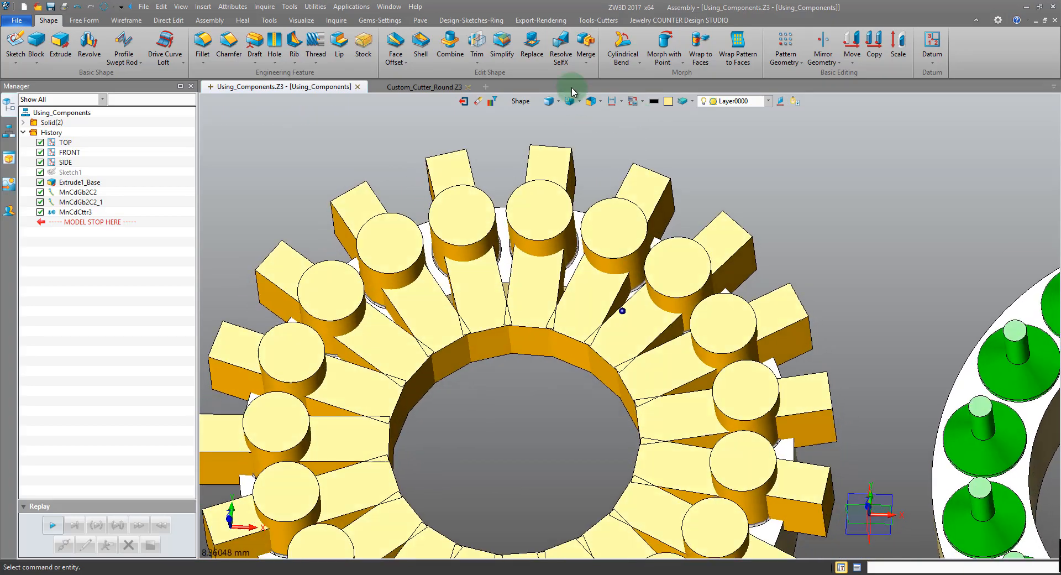
click(550, 102)
click(550, 102)
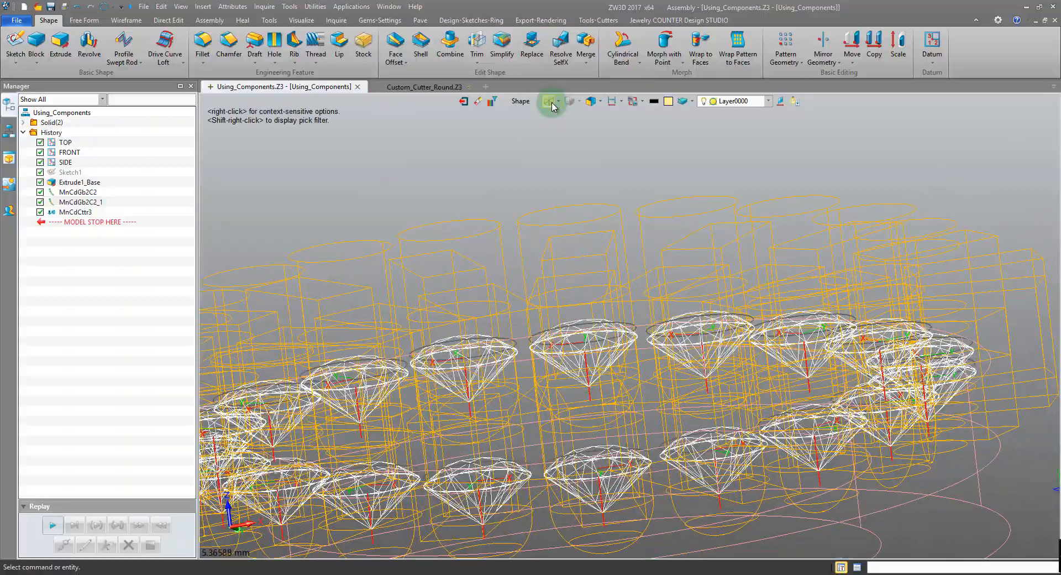
click(552, 103)
mouse_move(560, 143)
right_down()
mouse_move(687, 430)
mouse_move(607, 373)
mouse_move(618, 383)
mouse_move(596, 382)
right_up()
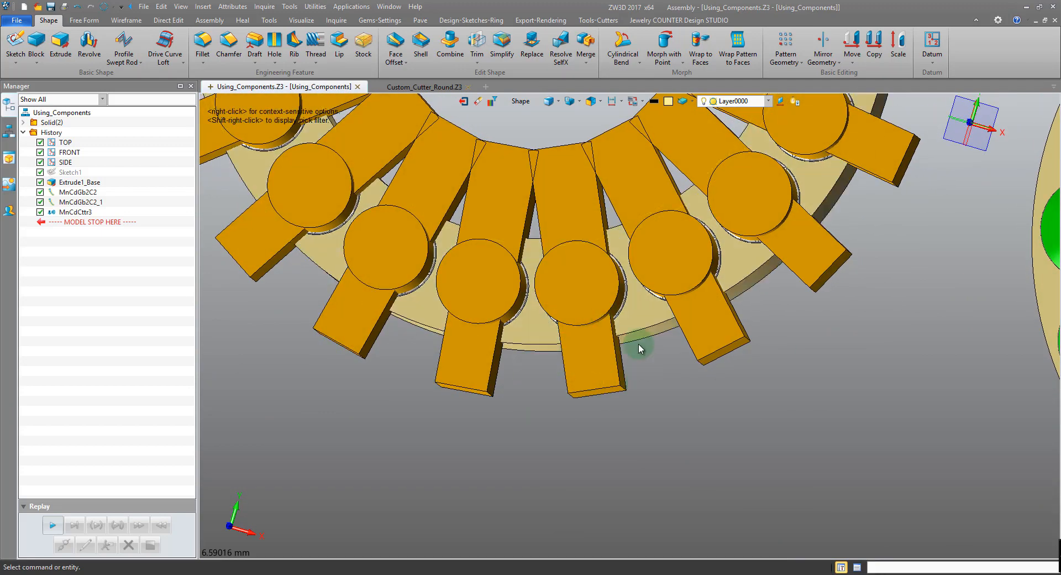
right_drag(640, 267, 542, 325)
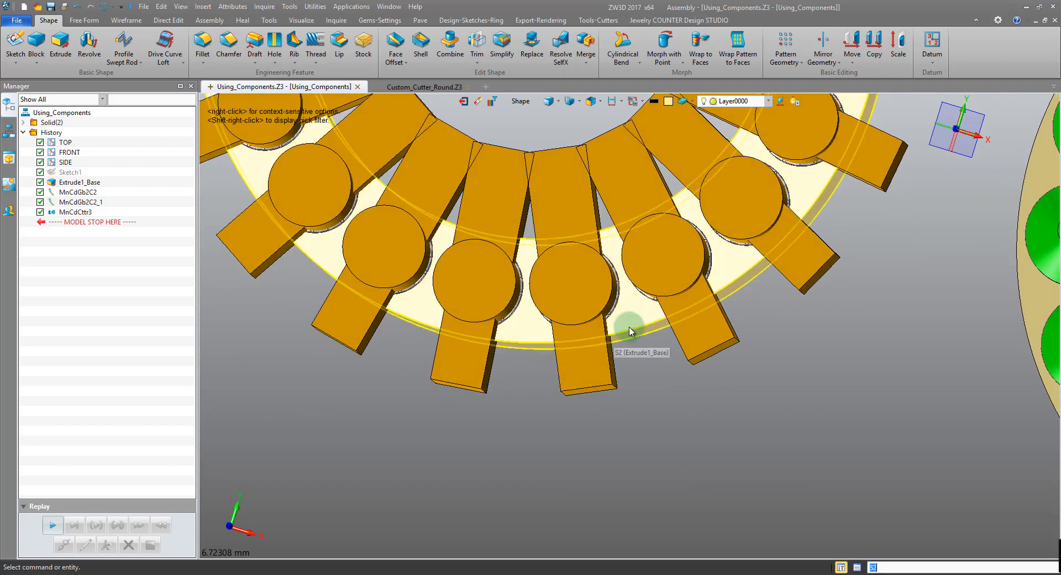
right_drag(629, 326, 491, 171)
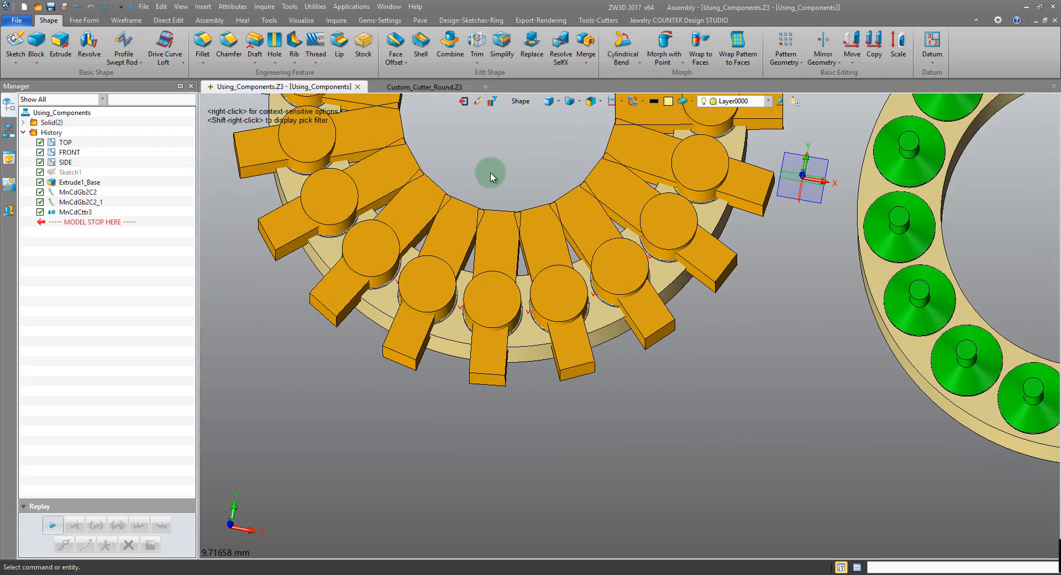
- Open the Custom_Cutter_Round_1.25mm part and set its Side1_To_Gem_Ratio driving parameter to 0.75
click(463, 101)
click(106, 153)
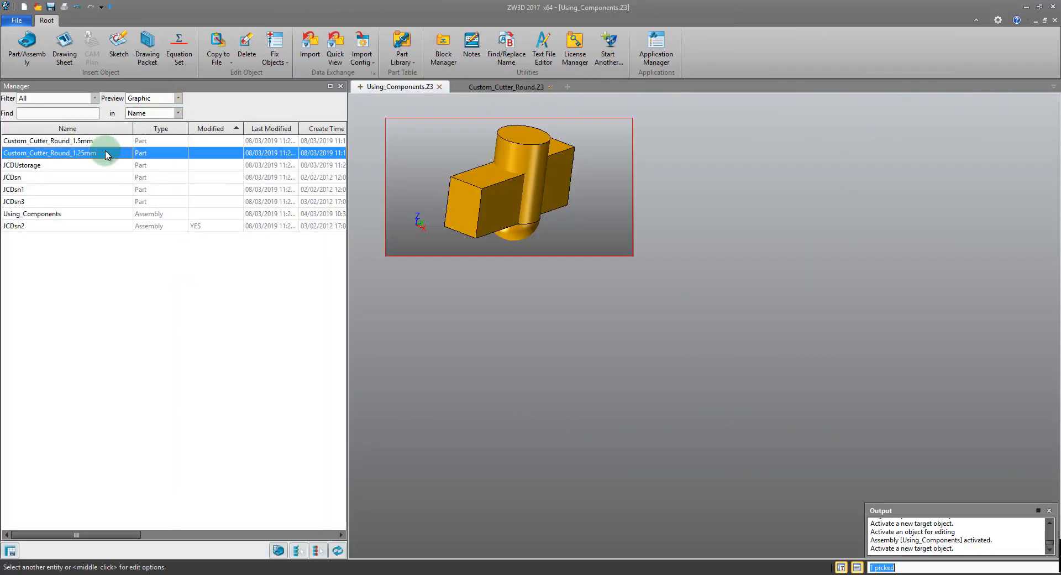
double_click(107, 154)
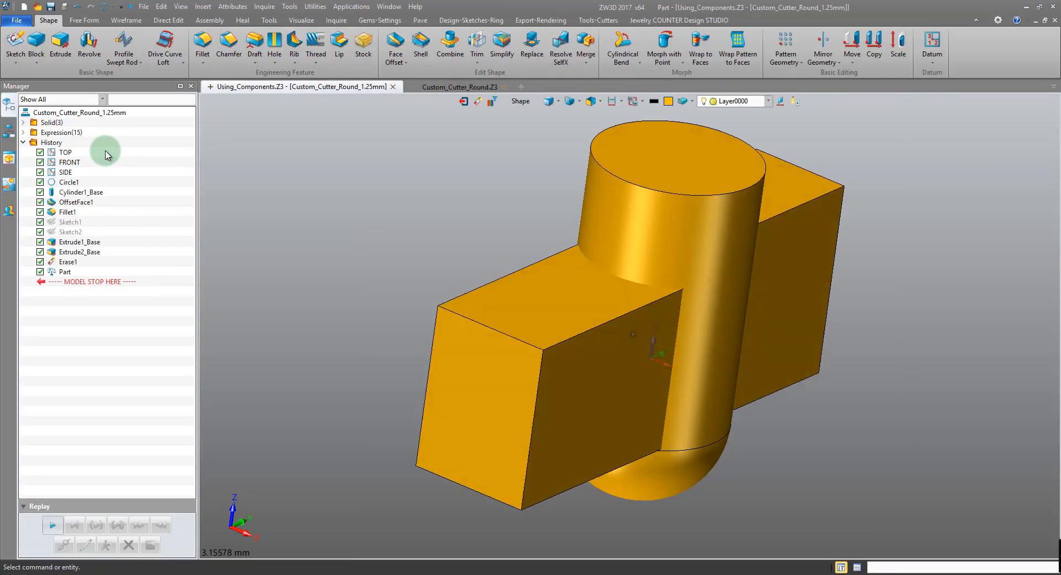
click(233, 6)
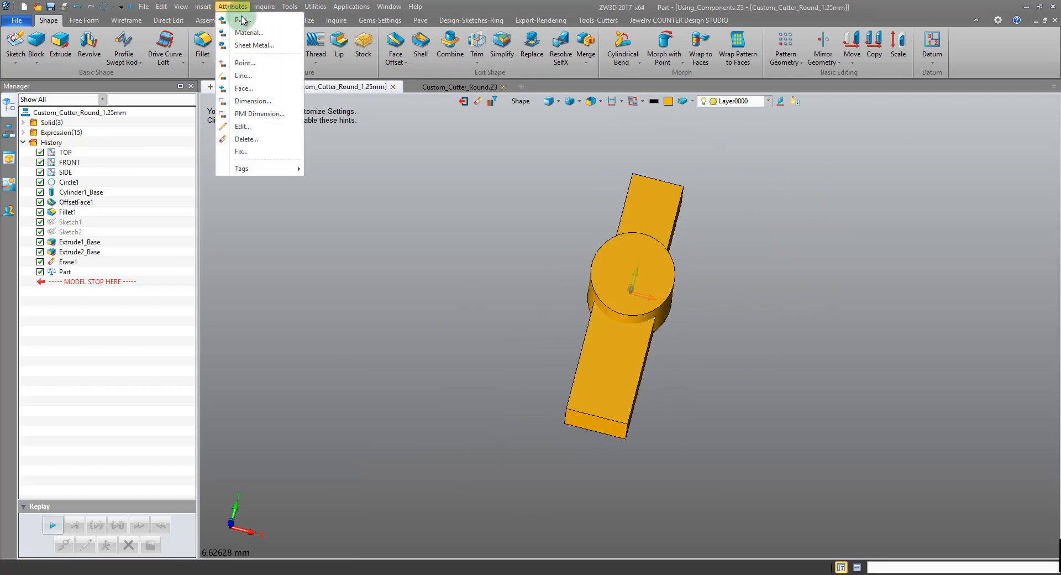
click(243, 19)
click(328, 119)
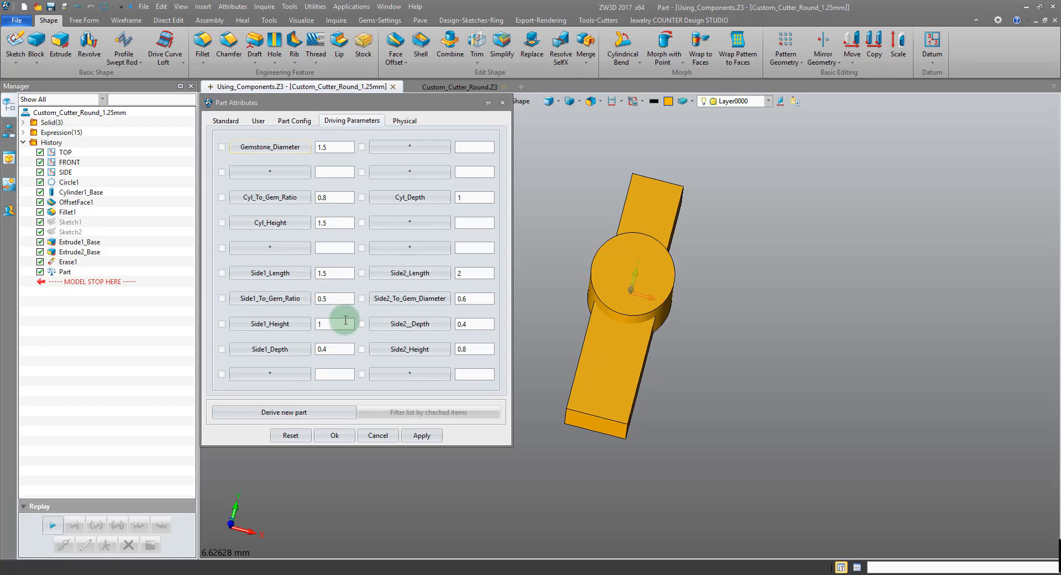
drag(341, 299, 252, 302)
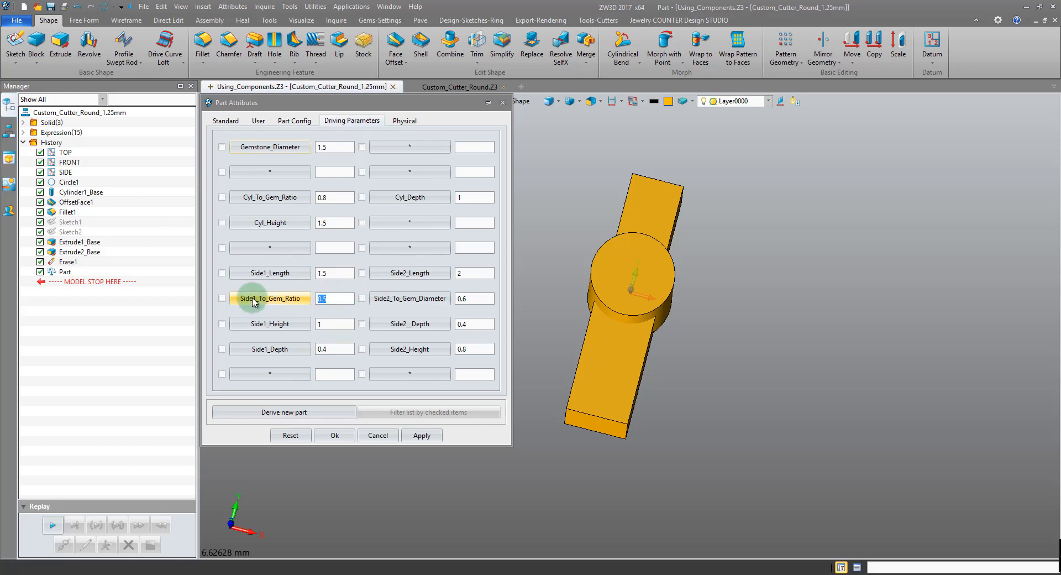
text(0.75)
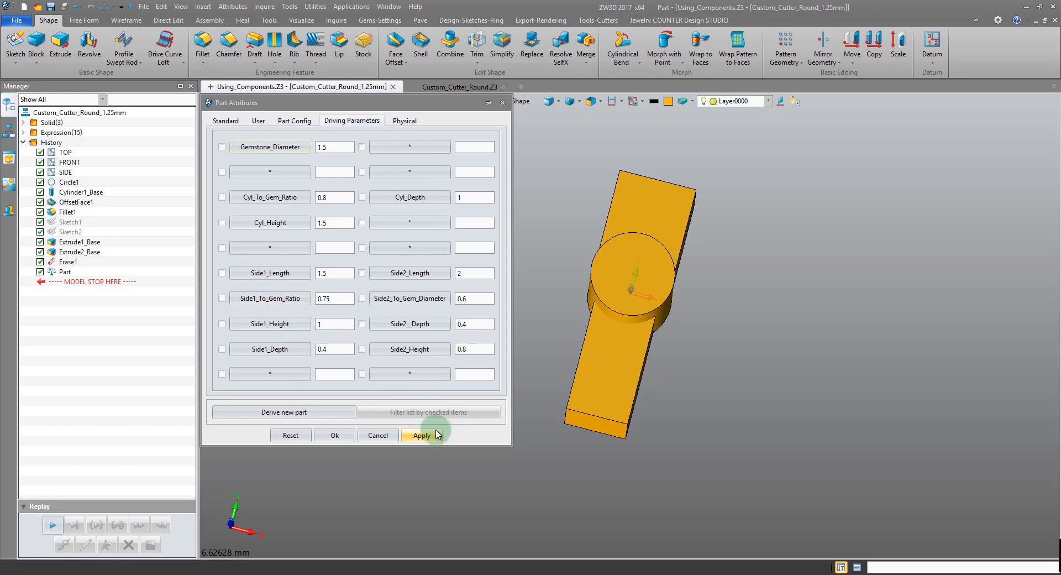
click(335, 436)
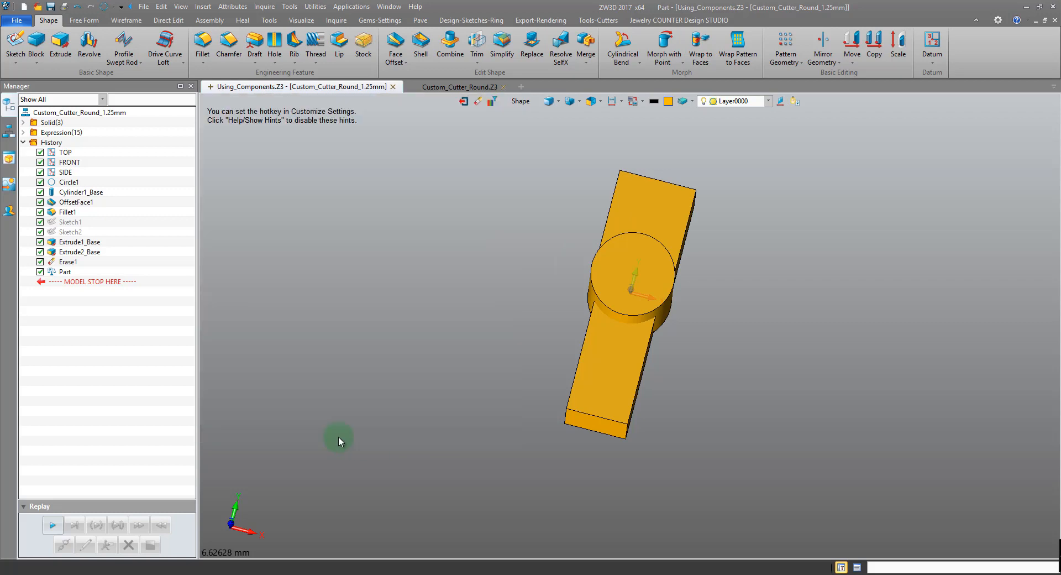
- Reopen the Using_Components assembly and examine the side blocks of the cutters on the ring from above and at an angle
click(464, 101)
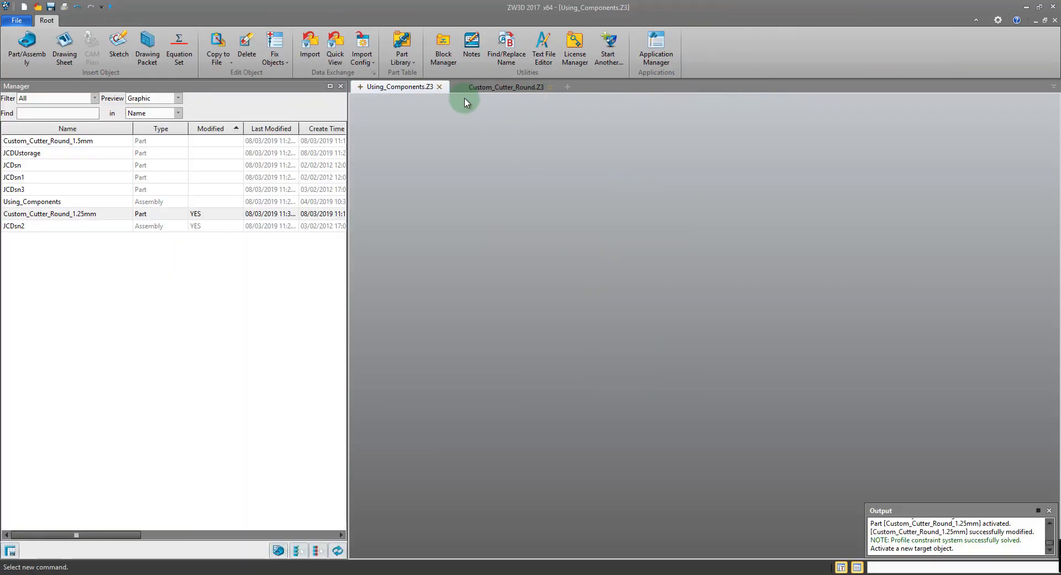
double_click(109, 202)
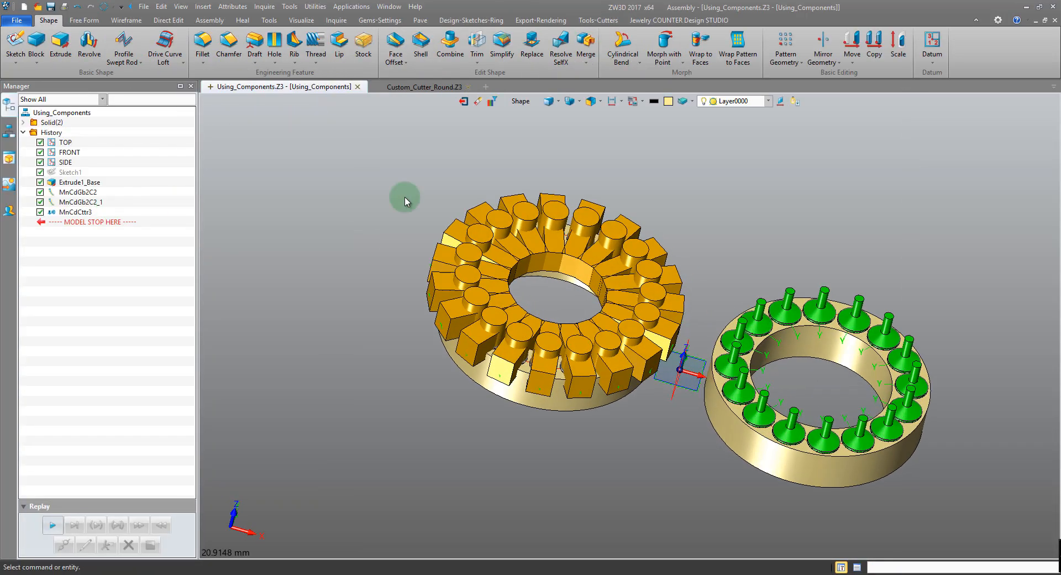
scroll(404, 197, up, 3)
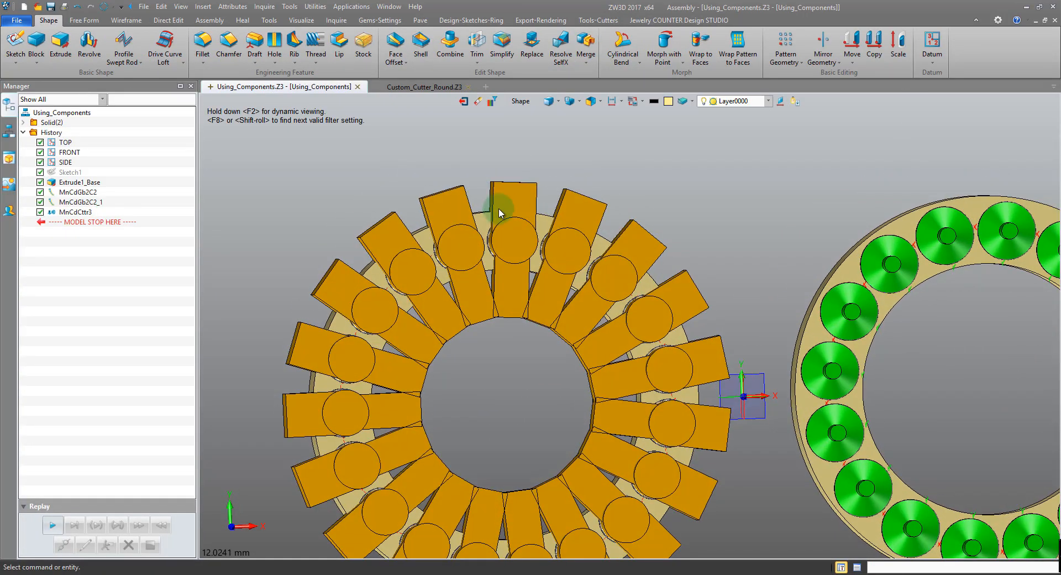
right_drag(702, 308, 701, 310)
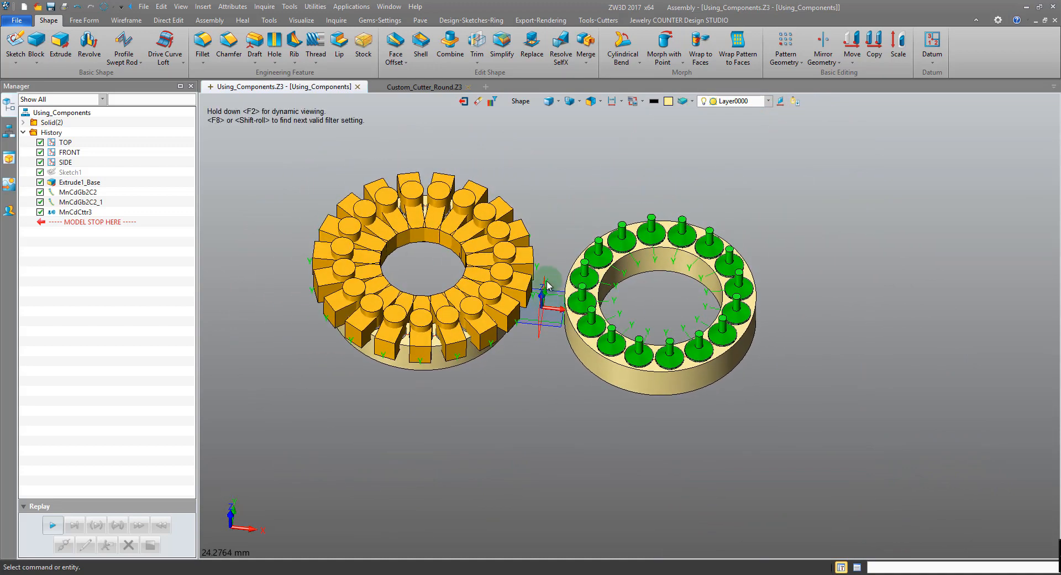
- Open the JCDsn3 part and check its driving parameters, including Gem_Length, in the part attributes
click(464, 101)
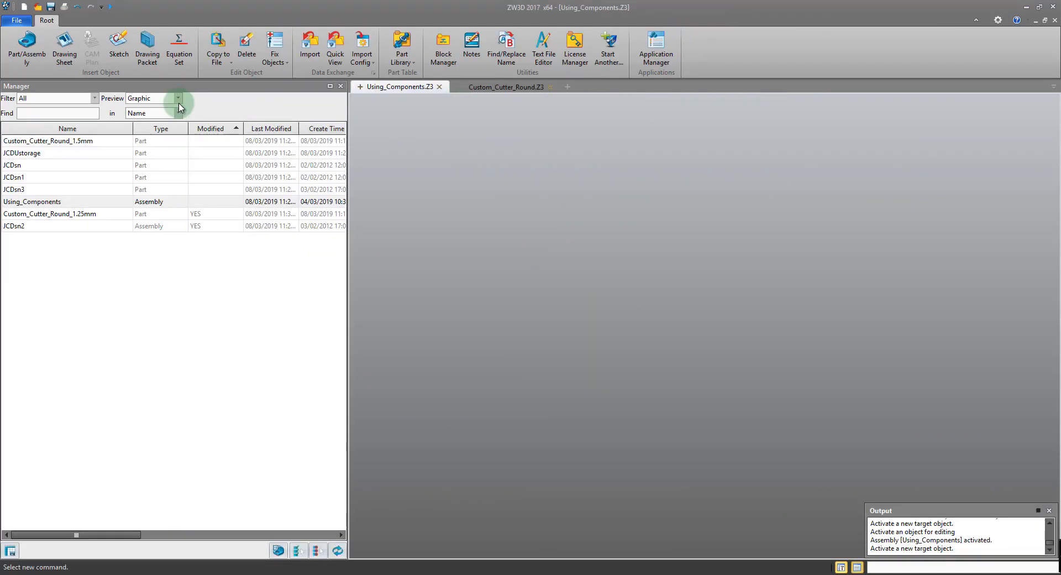
click(56, 189)
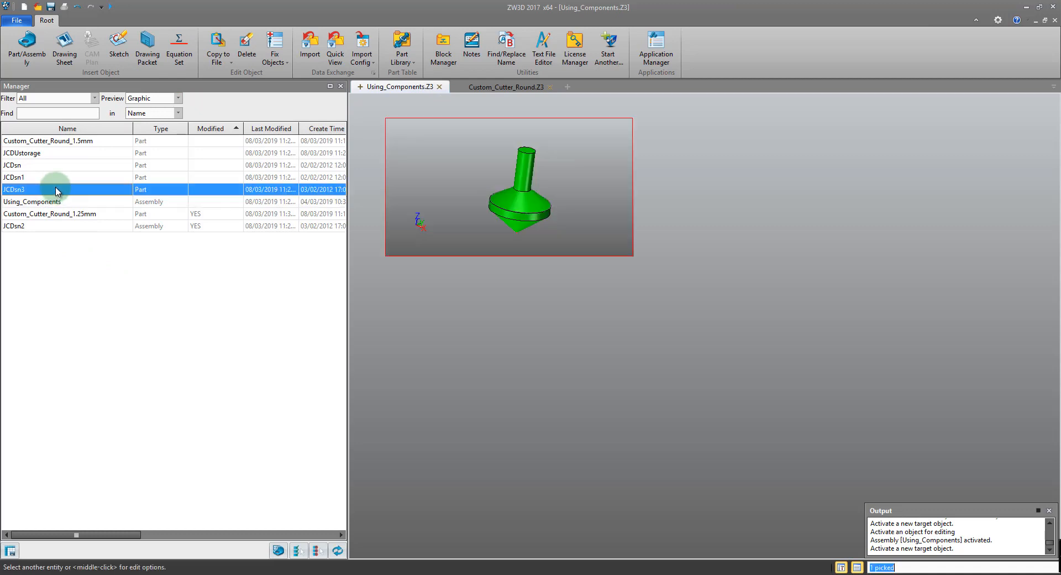
double_click(62, 191)
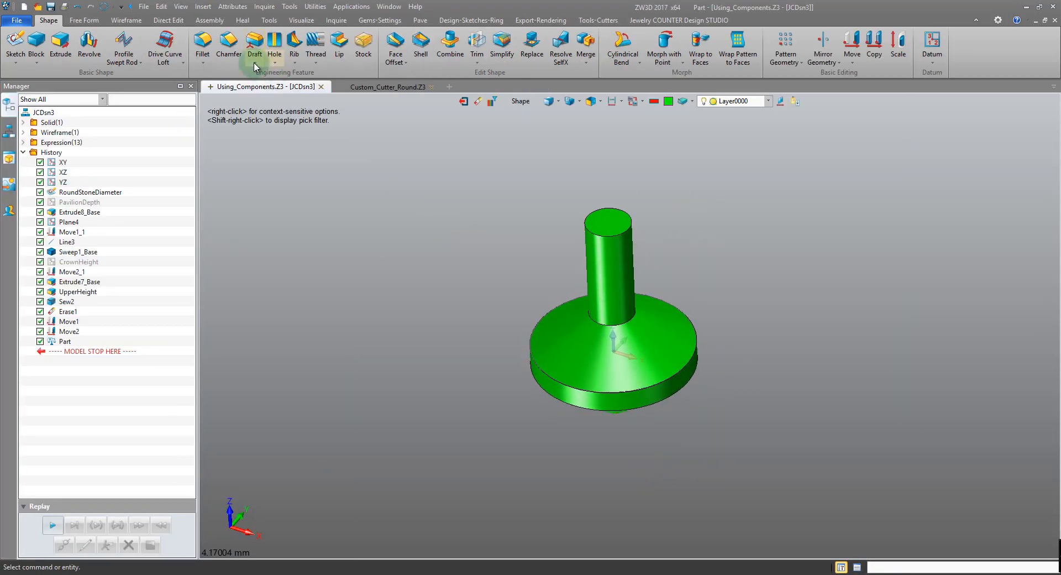
click(233, 6)
click(241, 21)
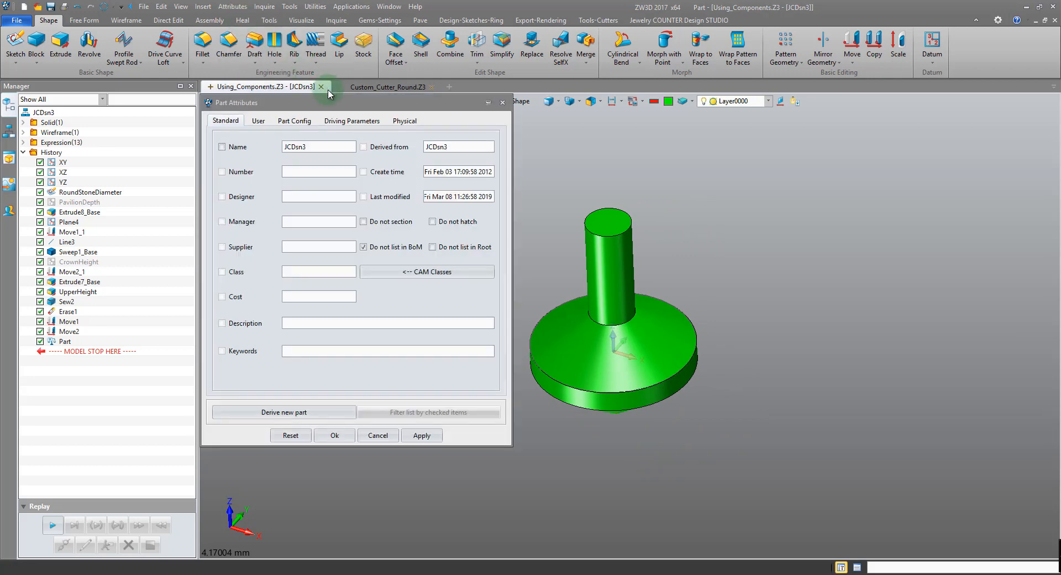
click(346, 121)
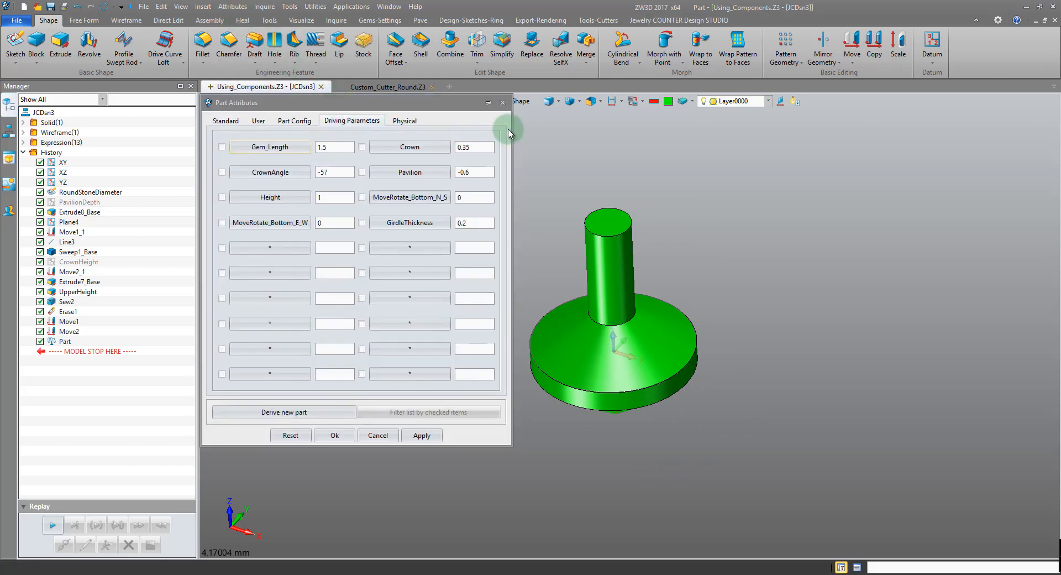
click(503, 103)
- Delete the solid pilot cutter shape of JCDsn3
click(481, 105)
drag(479, 147, 898, 493)
click(26, 102)
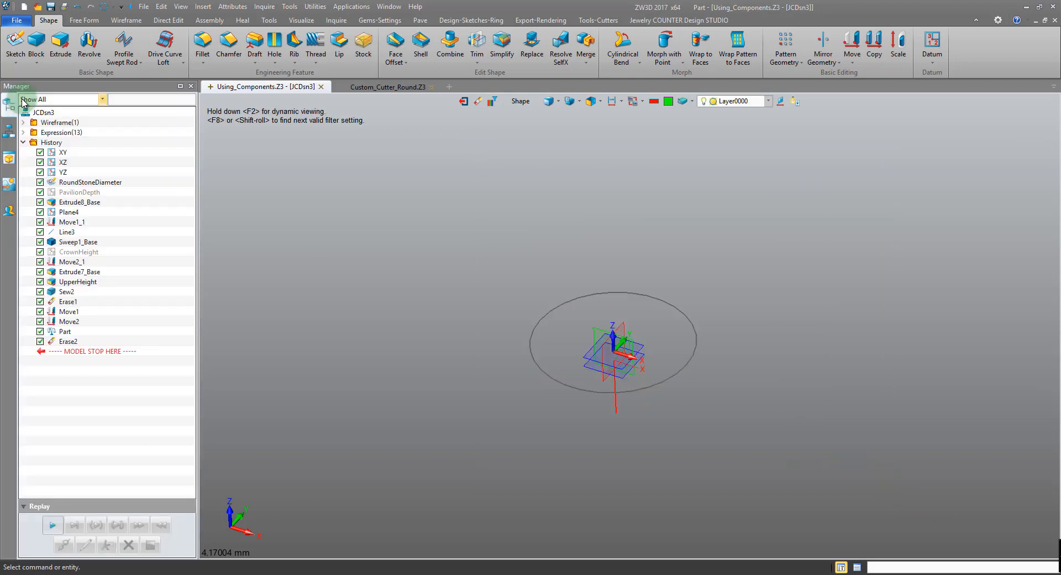
- Insert the Custom_Cutter_Round_1.5mm component at the origin of JCDsn3 with alignment after insertion turned off
right_click(367, 176)
click(446, 310)
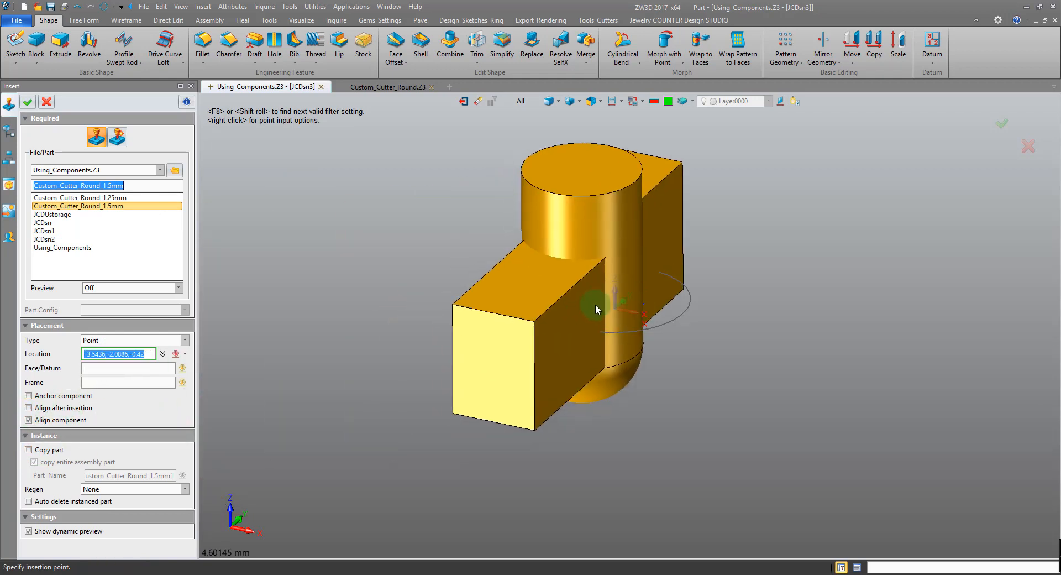
click(628, 291)
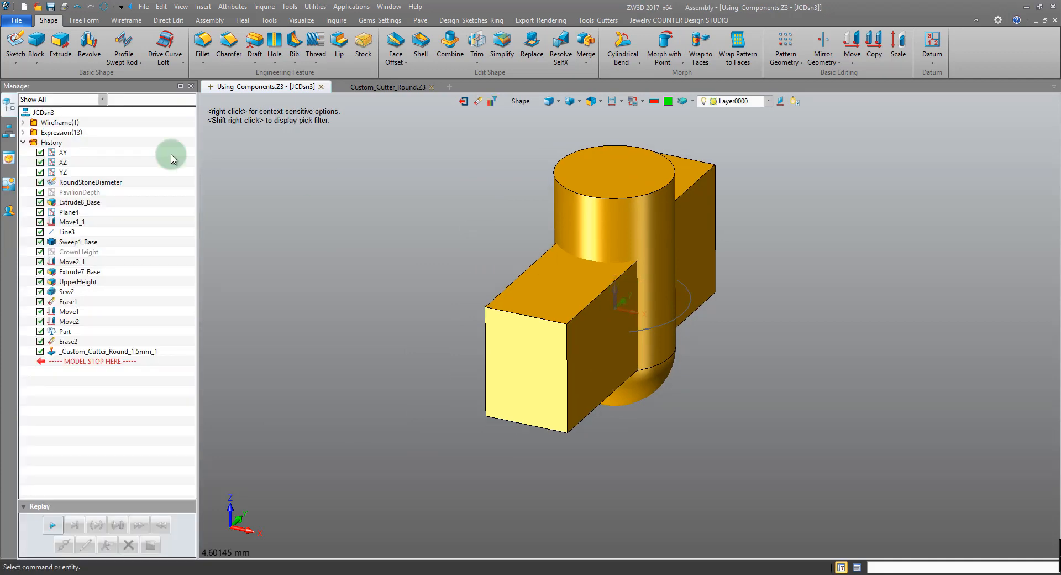
middle_drag(467, 164, 457, 109)
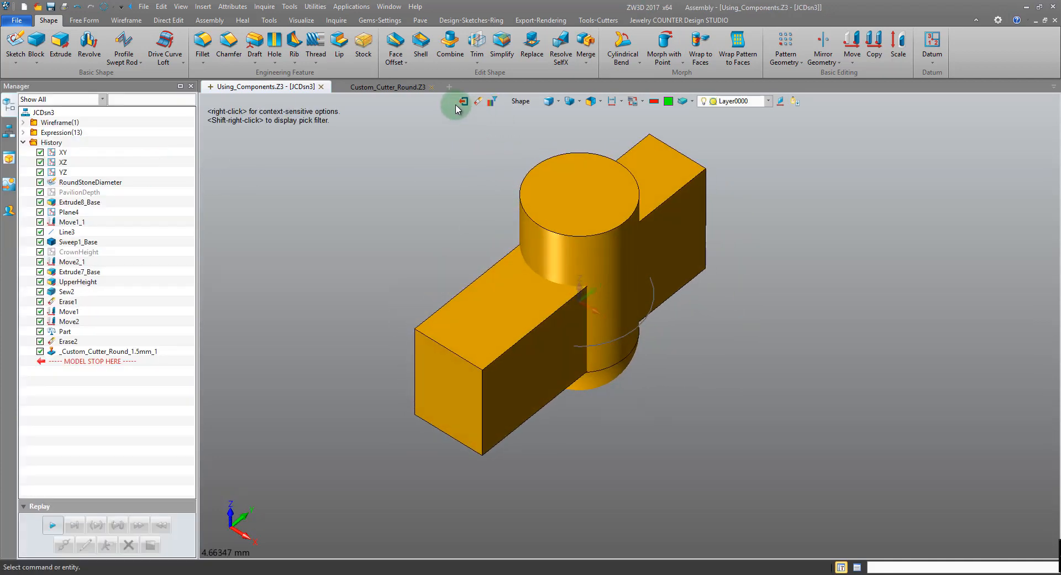
- Return to the Using_Components assembly and inspect the custom cutters on both rings
click(464, 102)
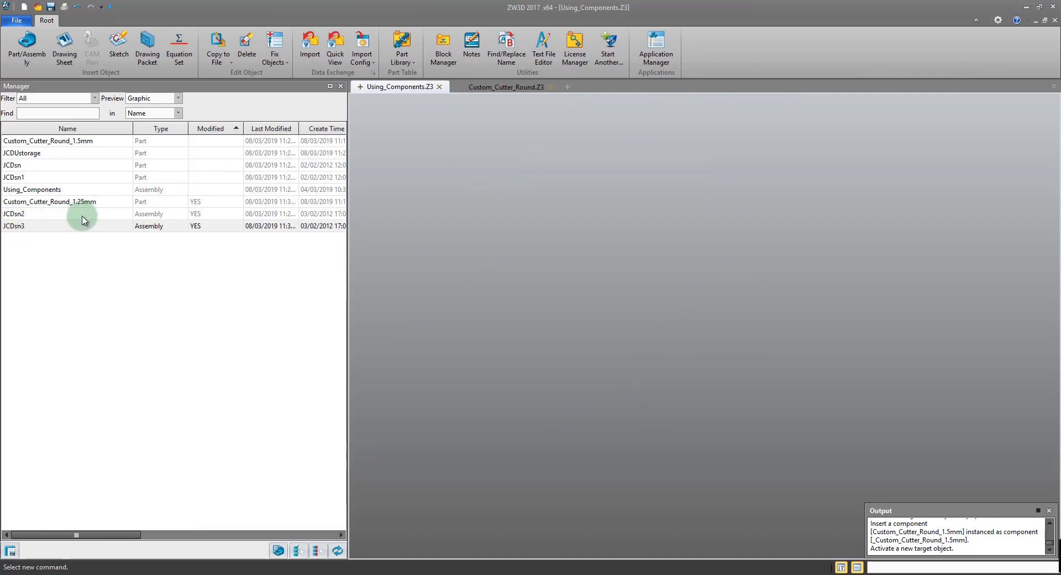
click(116, 190)
double_click(108, 189)
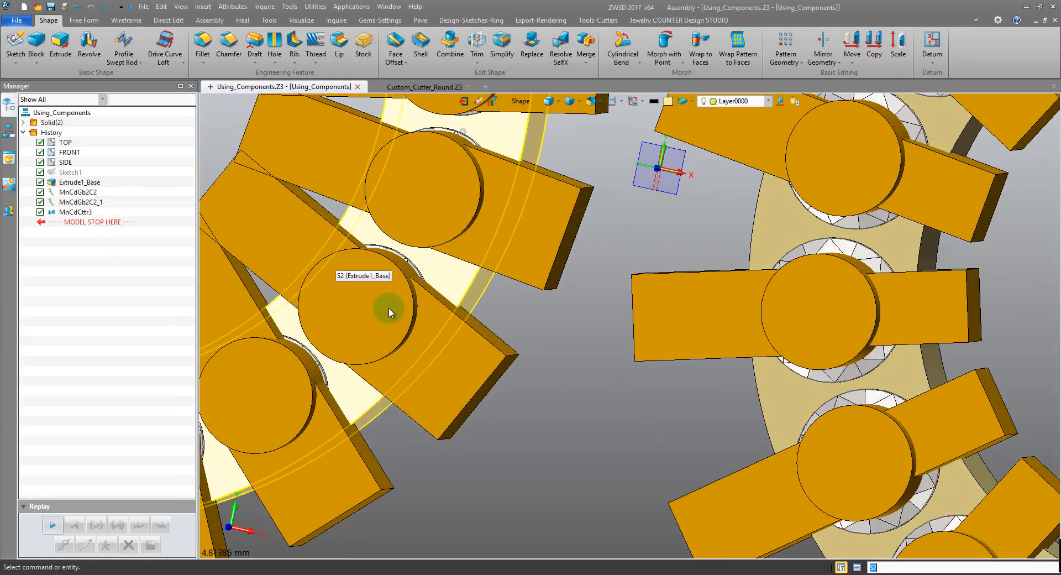
- Leave the Using_Components assembly and open the driving parameters of the Custom_Cutter_Round_1.5mm part
scroll(535, 372, down, 3)
right_drag(535, 371, 539, 269)
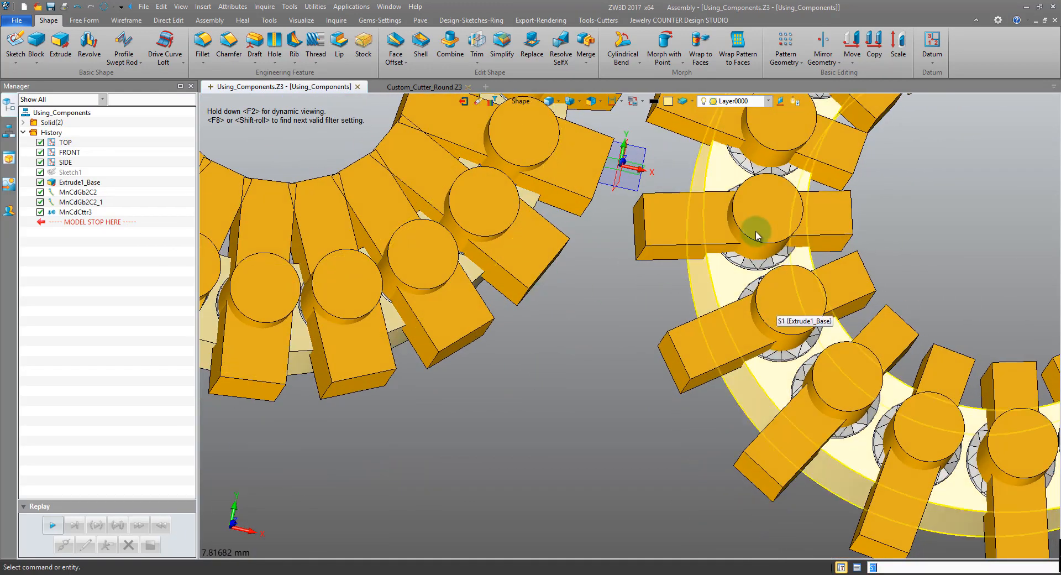
scroll(441, 347, down, 4)
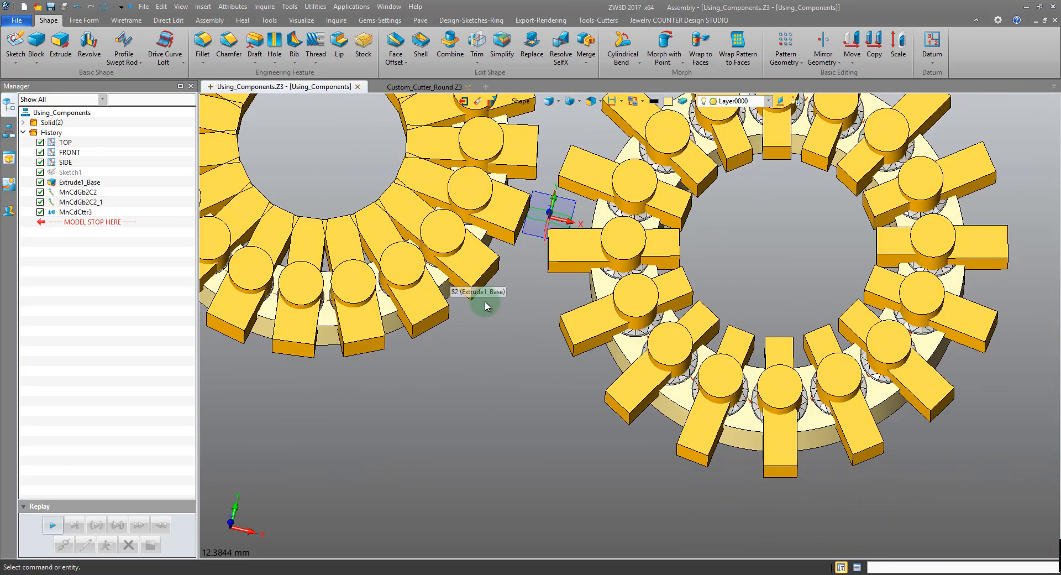
scroll(549, 368, down, 1)
right_drag(541, 386, 588, 217)
scroll(555, 361, down, 2)
click(459, 103)
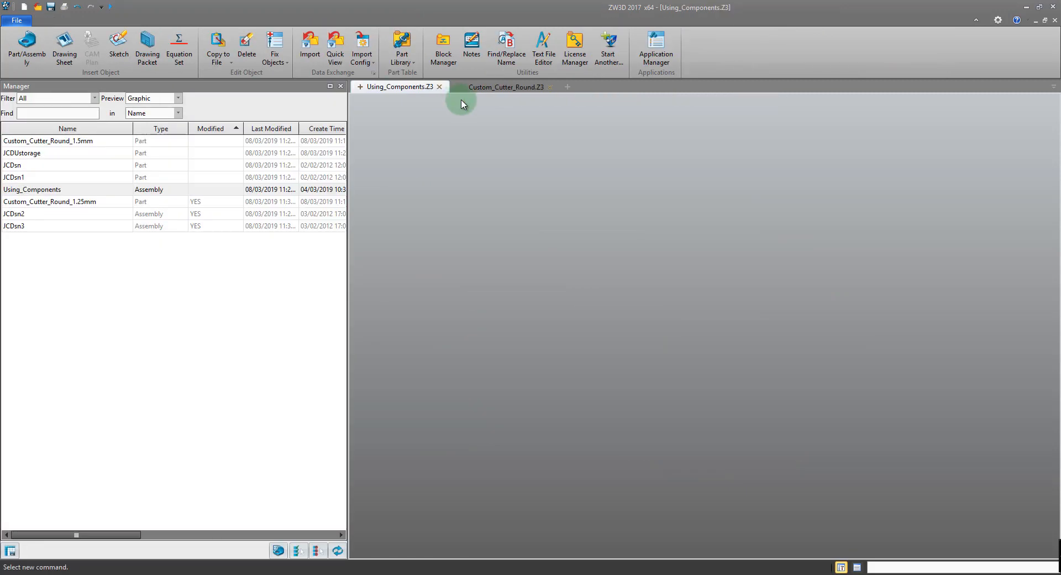
double_click(107, 145)
click(233, 6)
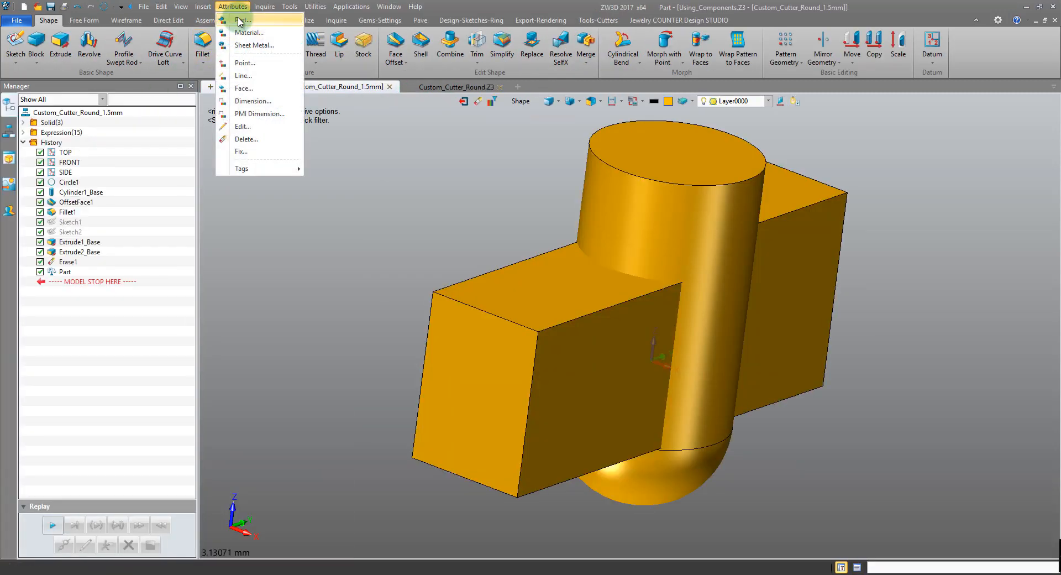
click(241, 26)
click(347, 119)
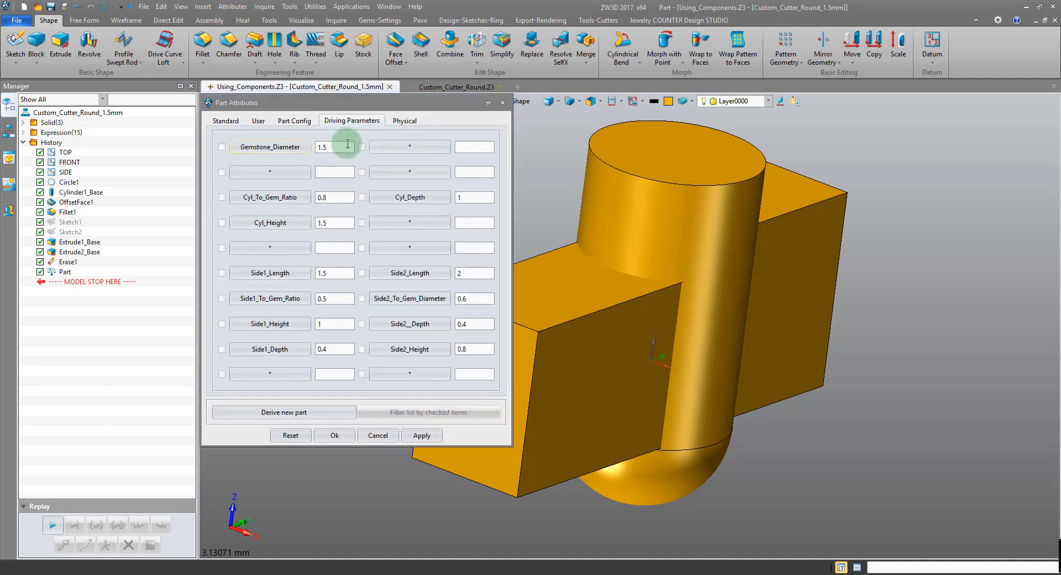
- Set Side1_To_Gem_Ratio of Custom_Cutter_Round_1.5mm to 0.75 and apply the part attributes
click(367, 121)
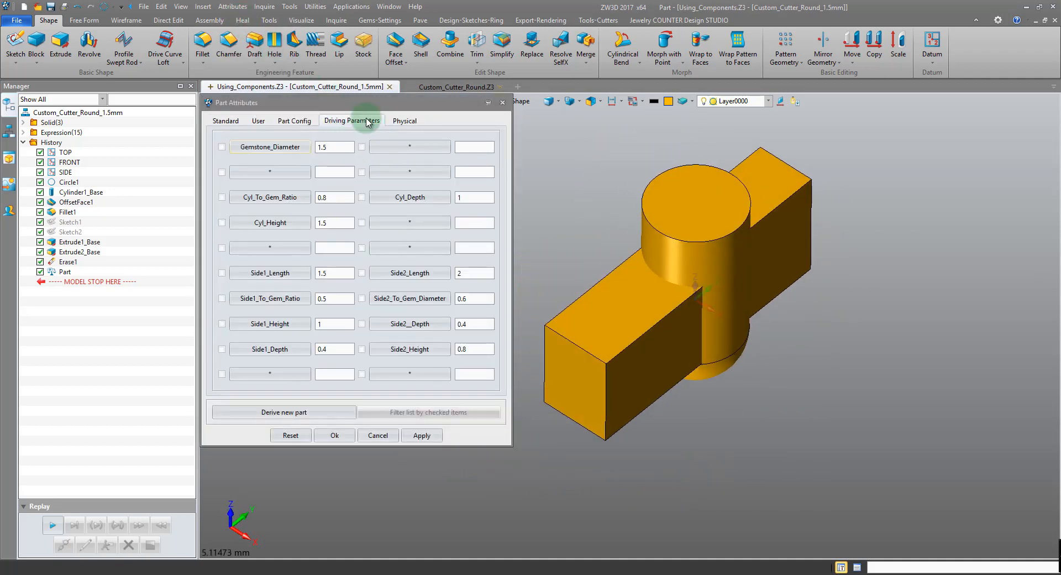
drag(372, 104, 304, 88)
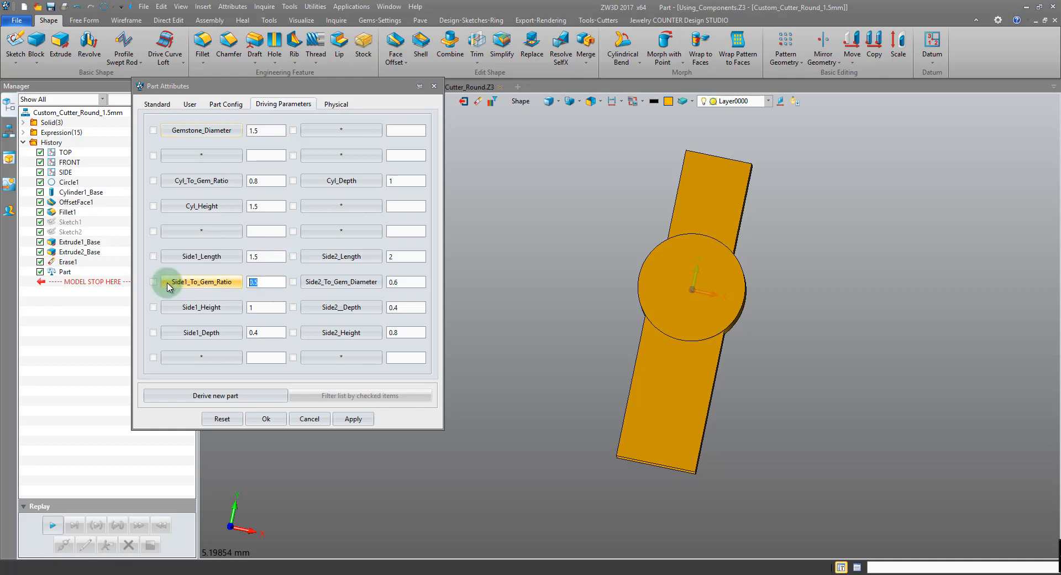
text(0.75)
click(339, 414)
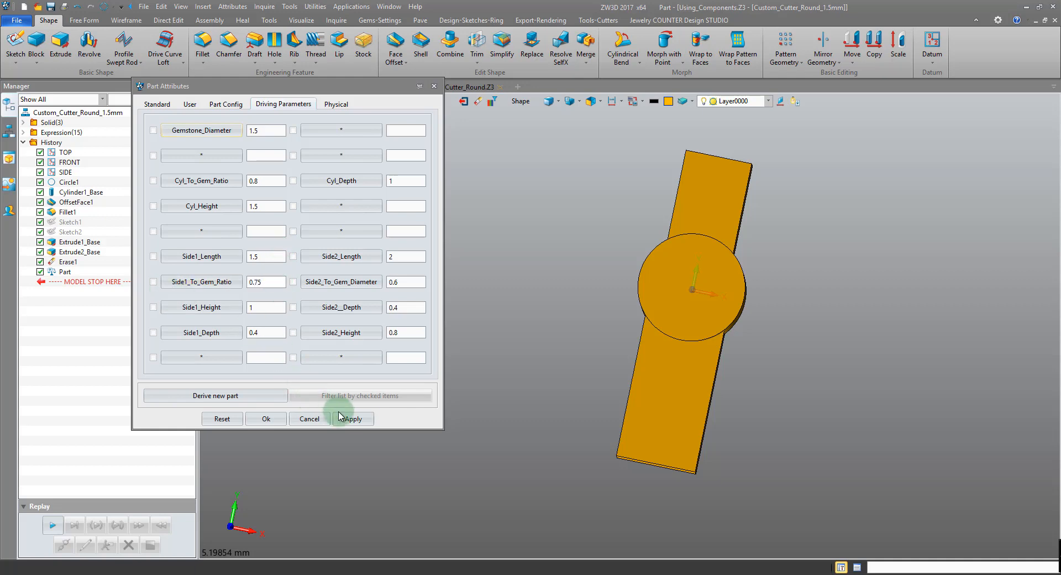
click(268, 419)
- Open the Custom_Cutter_Round_1.25mm part and set its Gemstone_Diameter driving parameter to 1.25
click(464, 101)
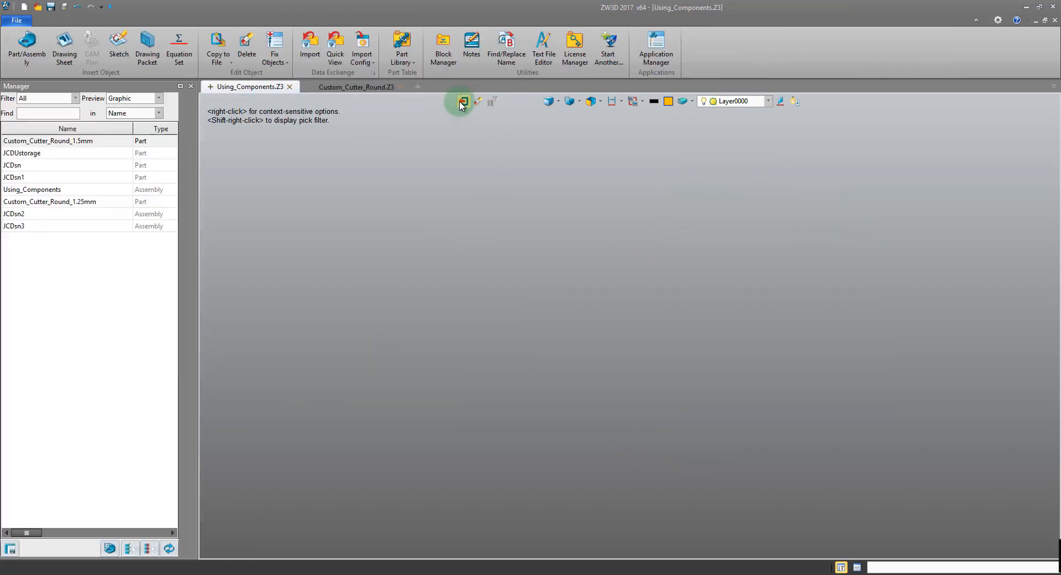
double_click(116, 201)
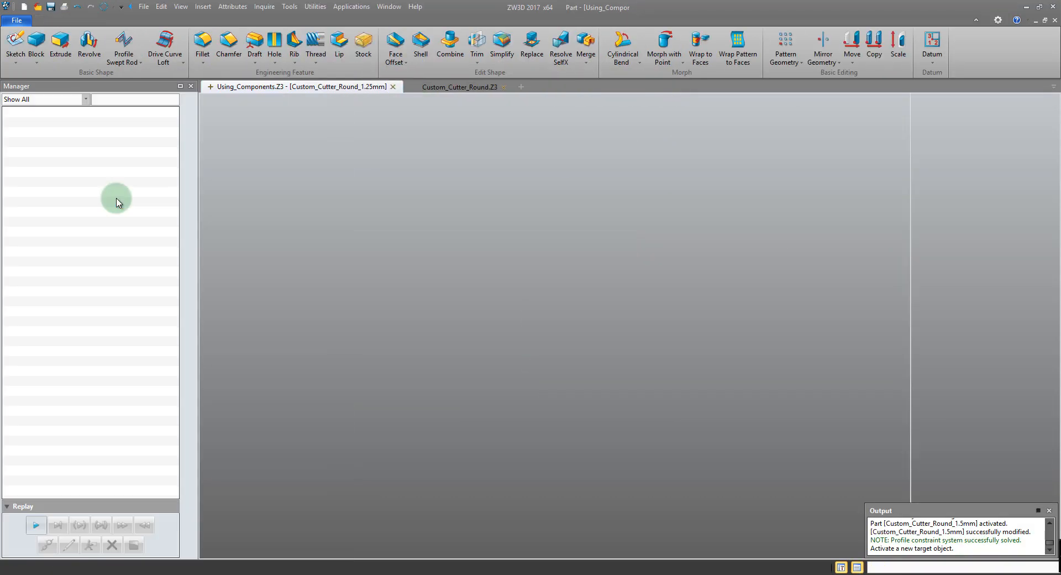
click(232, 6)
click(243, 20)
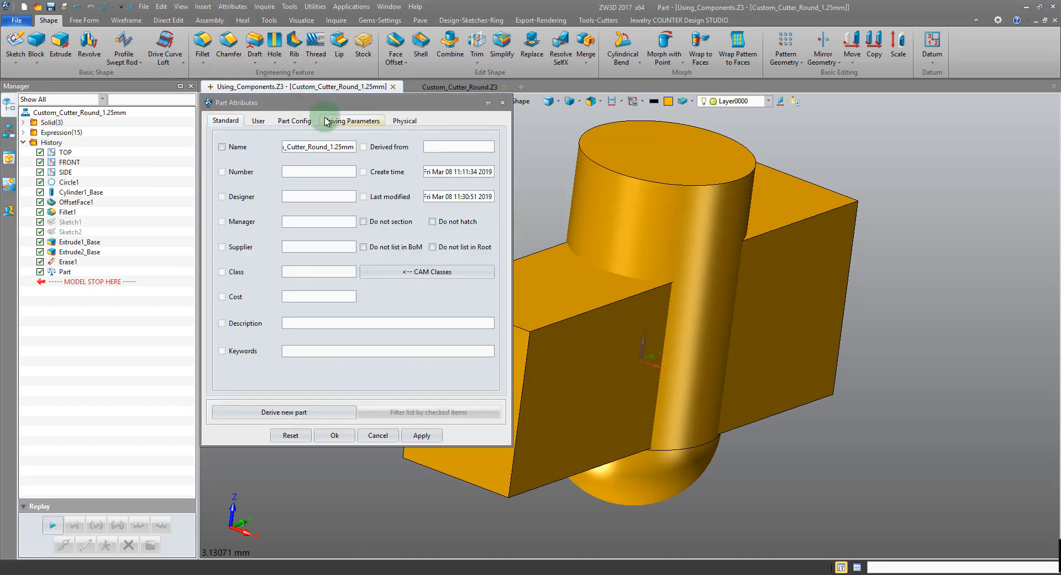
click(352, 120)
double_click(331, 147)
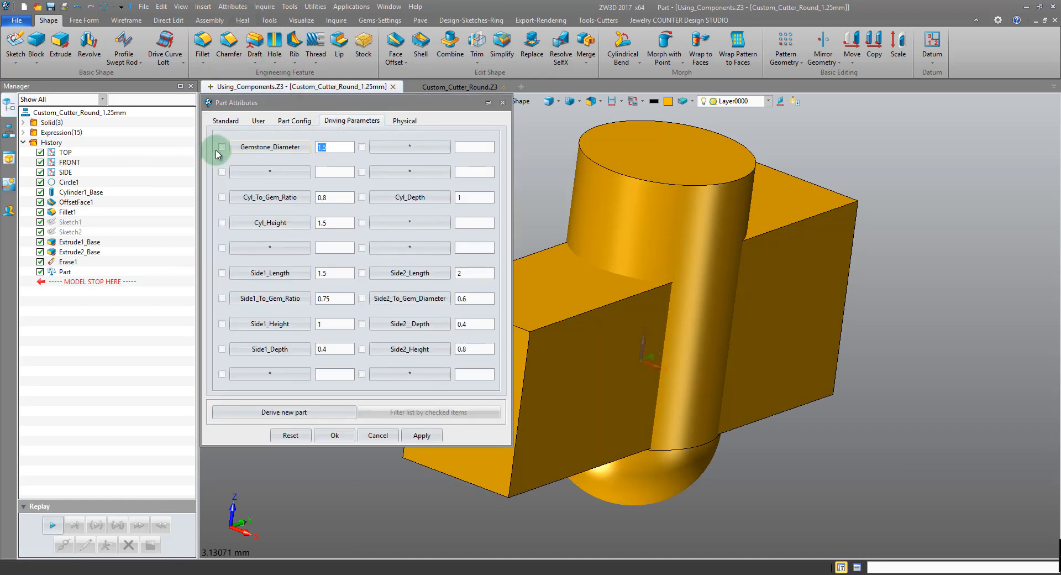
text(1.25)
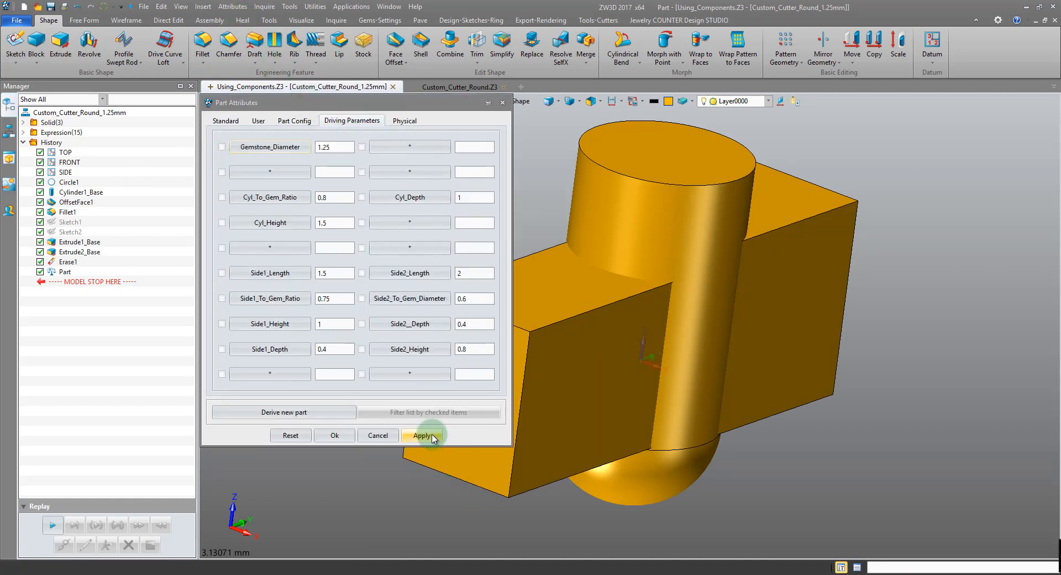
click(421, 435)
click(340, 436)
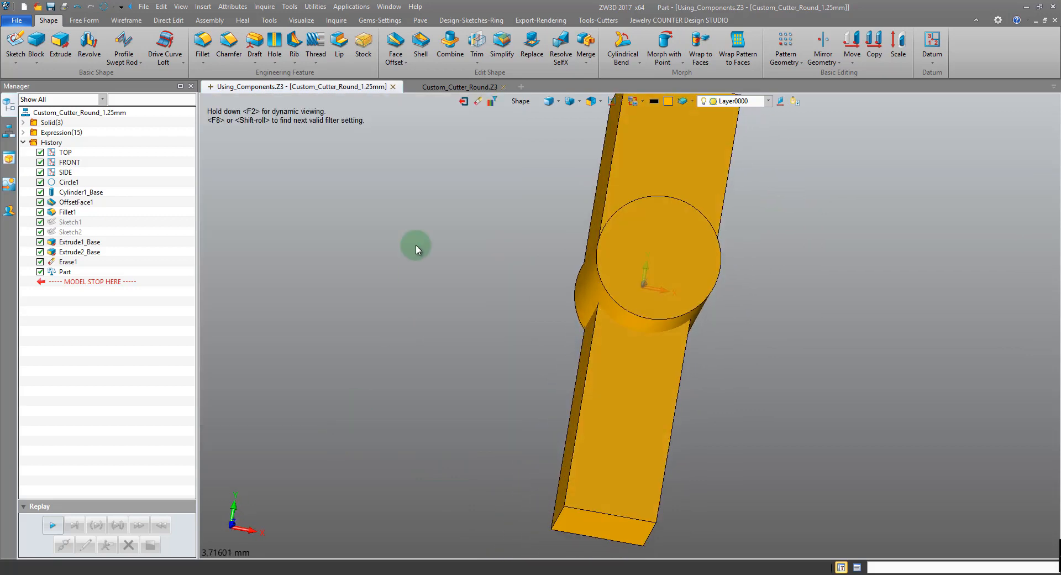
- Return to the Using_Components assembly and examine the fit of the cutter arms around both rings
click(464, 102)
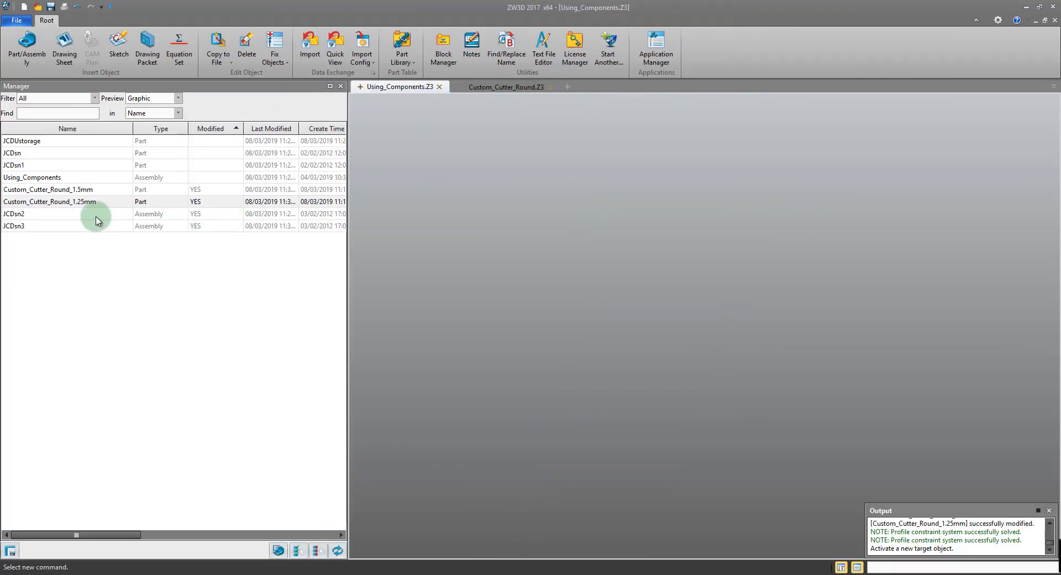
double_click(105, 178)
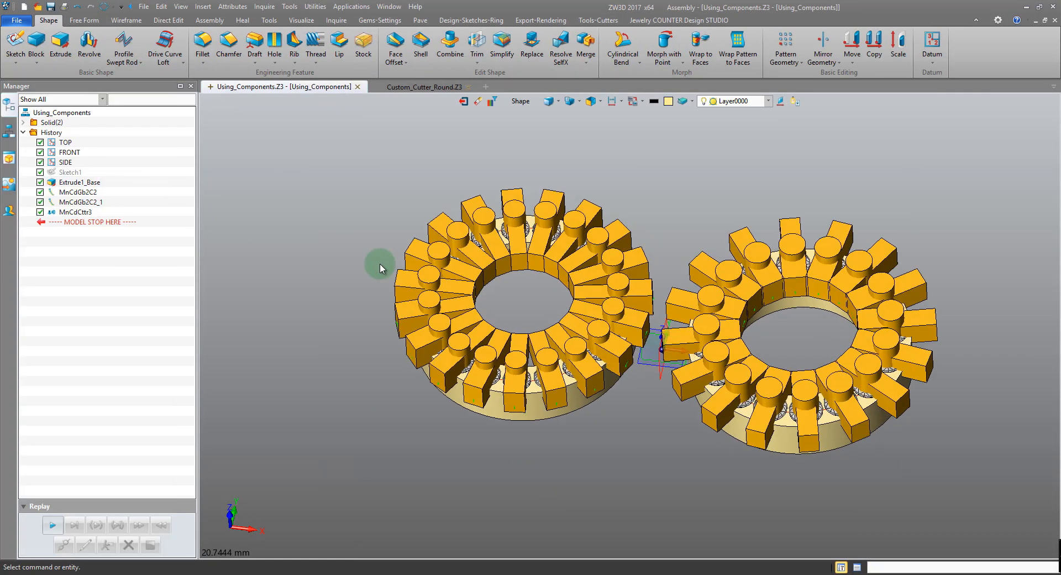
scroll(545, 320, up, 2)
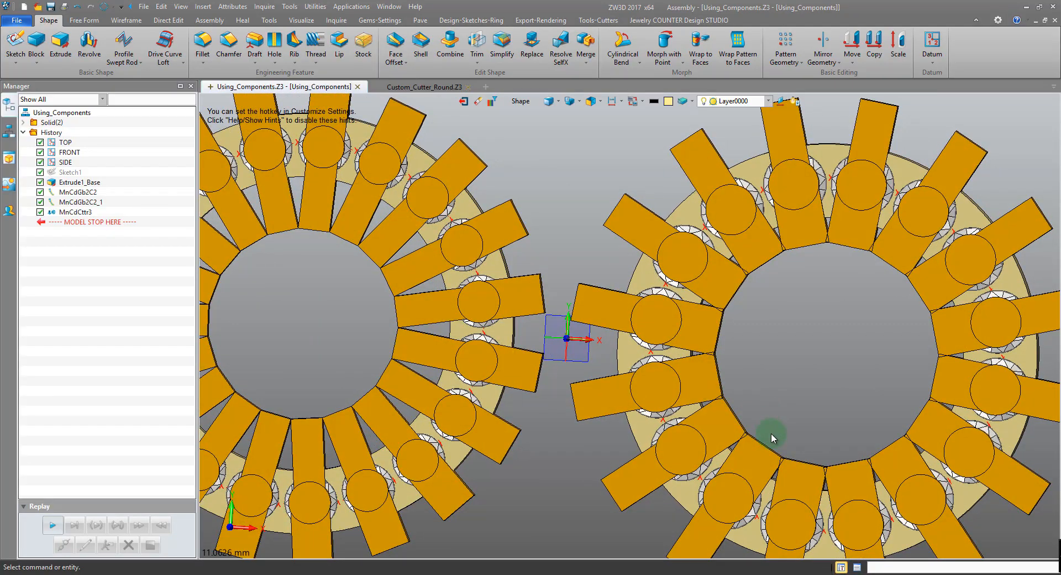
scroll(772, 434, down, 1)
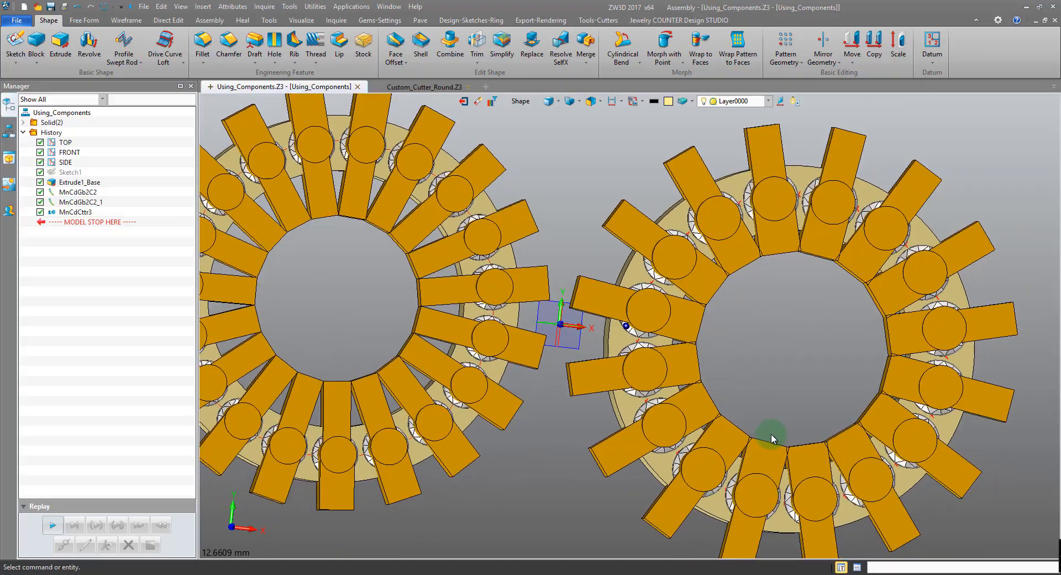
scroll(771, 435, up, 4)
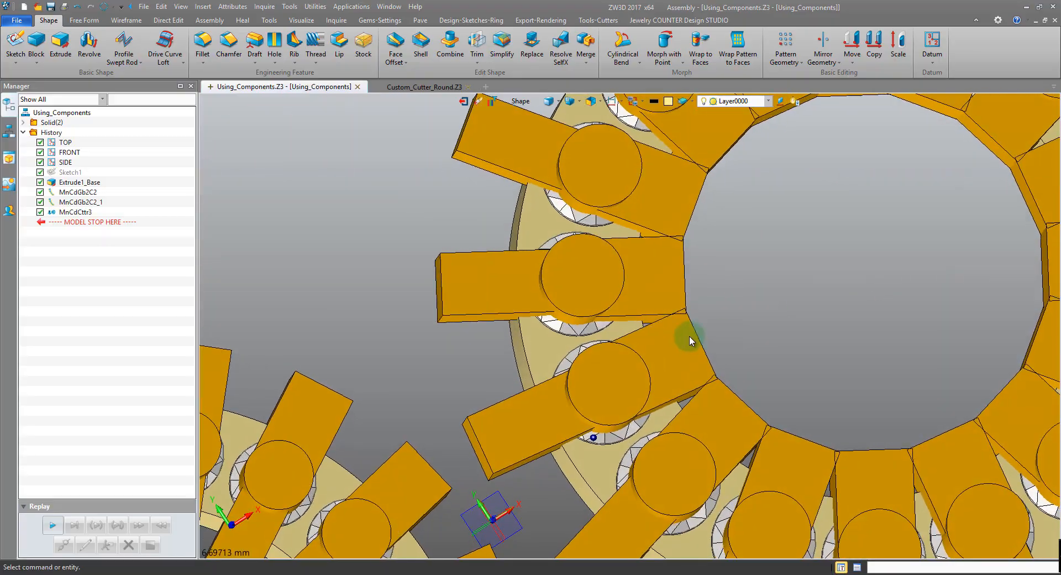
right_drag(689, 336, 688, 349)
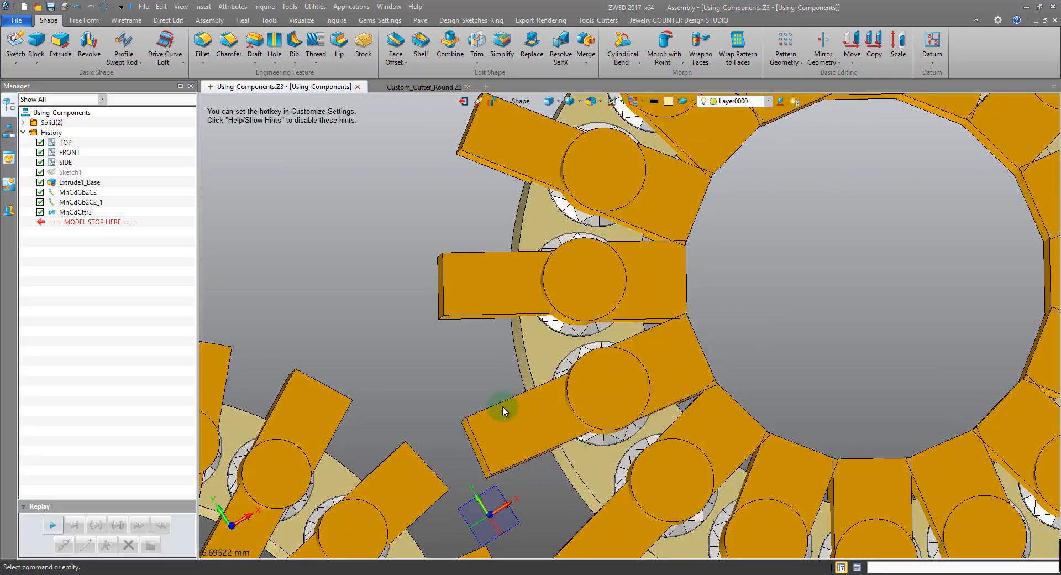
scroll(503, 406, down, 3)
right_drag(502, 405, 616, 173)
scroll(669, 289, down, 2)
scroll(603, 273, up, 3)
scroll(585, 252, down, 1)
right_drag(580, 248, 501, 152)
scroll(561, 256, down, 3)
- In the Custom_Cutter_Round_1.5mm driving parameters, set Side1_To_Gem_Ratio to 0.6 and Side2_To_Gem_Diameter to 0.75
click(463, 99)
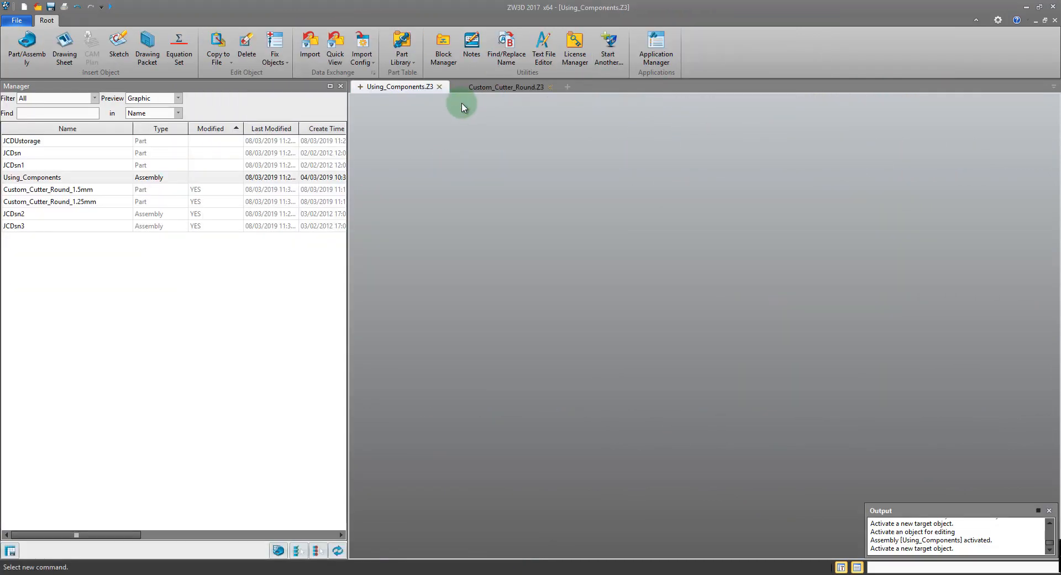
double_click(108, 194)
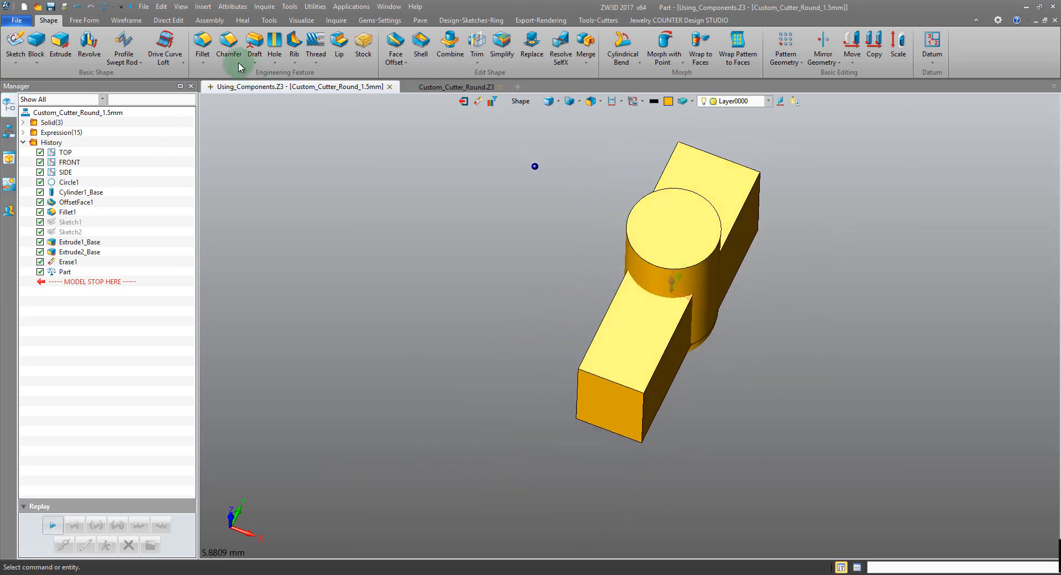
click(223, 12)
click(246, 28)
click(338, 115)
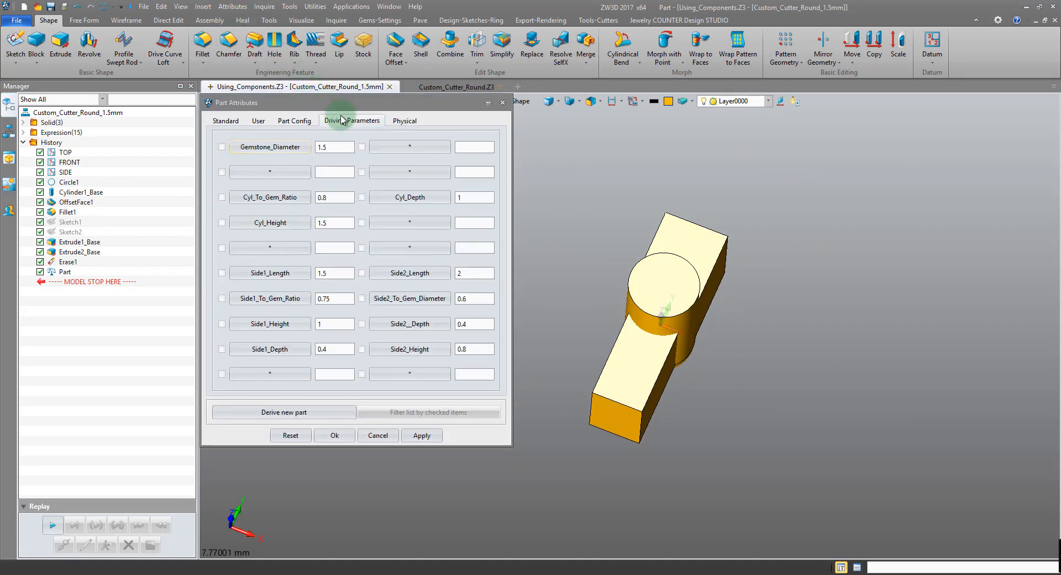
drag(320, 94, 270, 82)
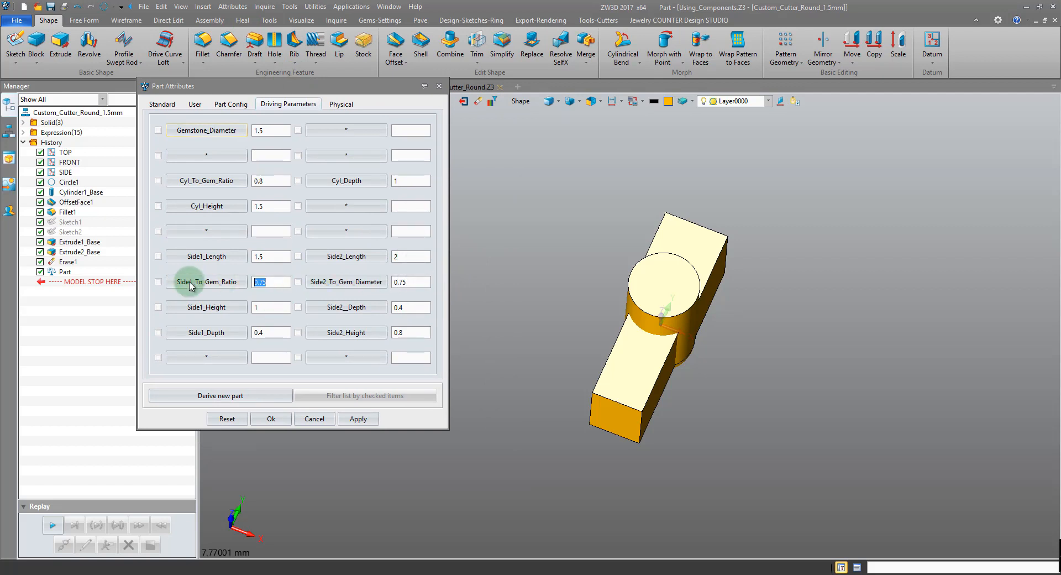
click(360, 420)
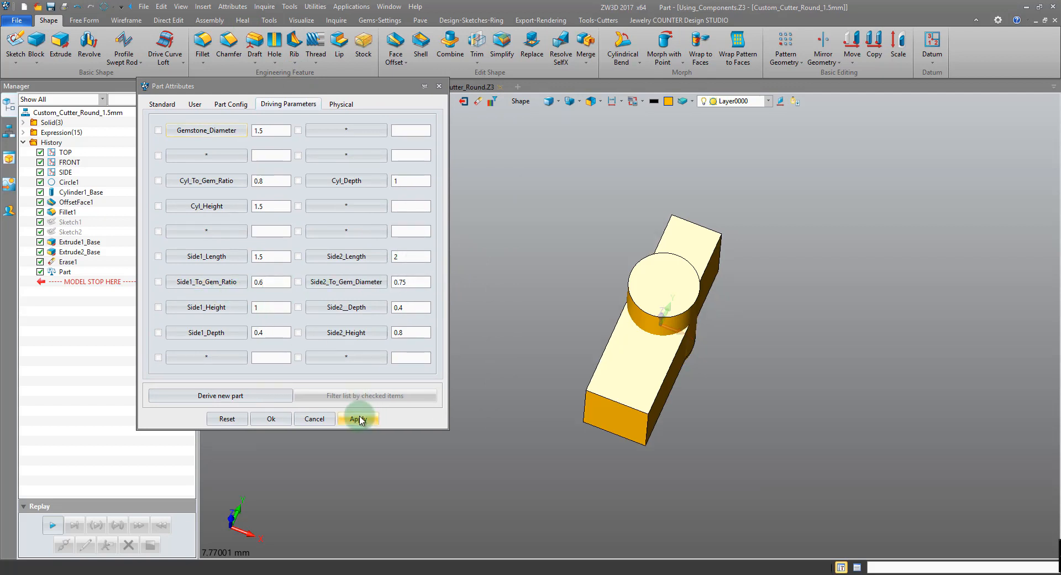
click(269, 420)
- Reopen the Using_Components assembly and check the updated cutters on both rings from above and at an angle
click(464, 100)
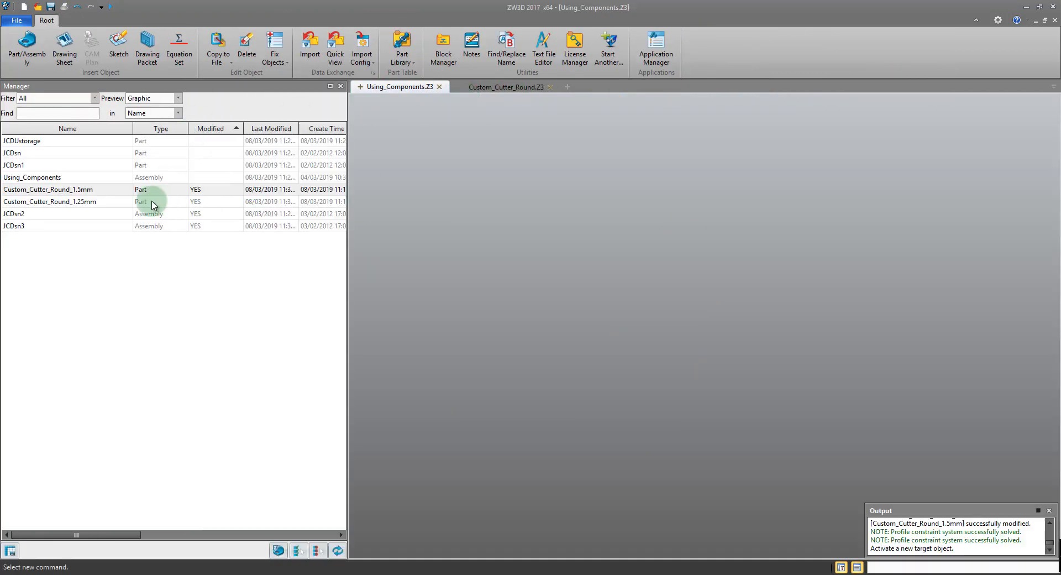
double_click(100, 177)
scroll(485, 298, up, 5)
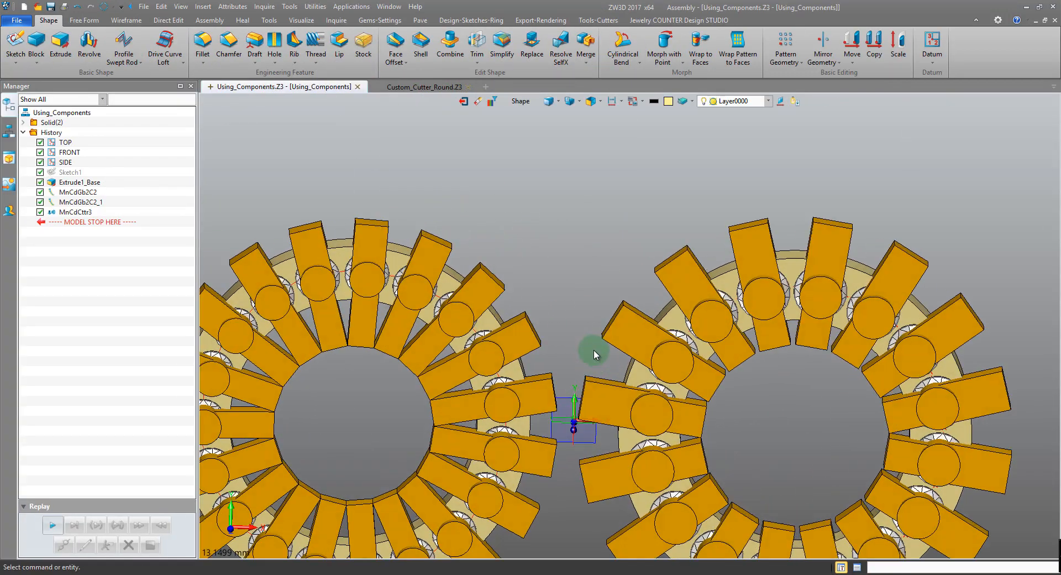
scroll(719, 434, up, 1)
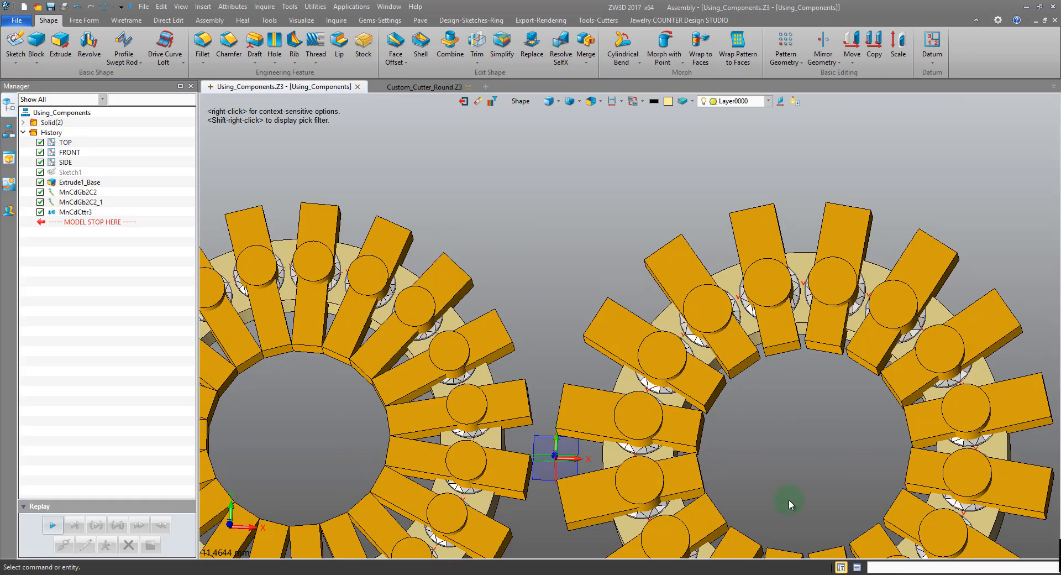
key(ctrl+Up)
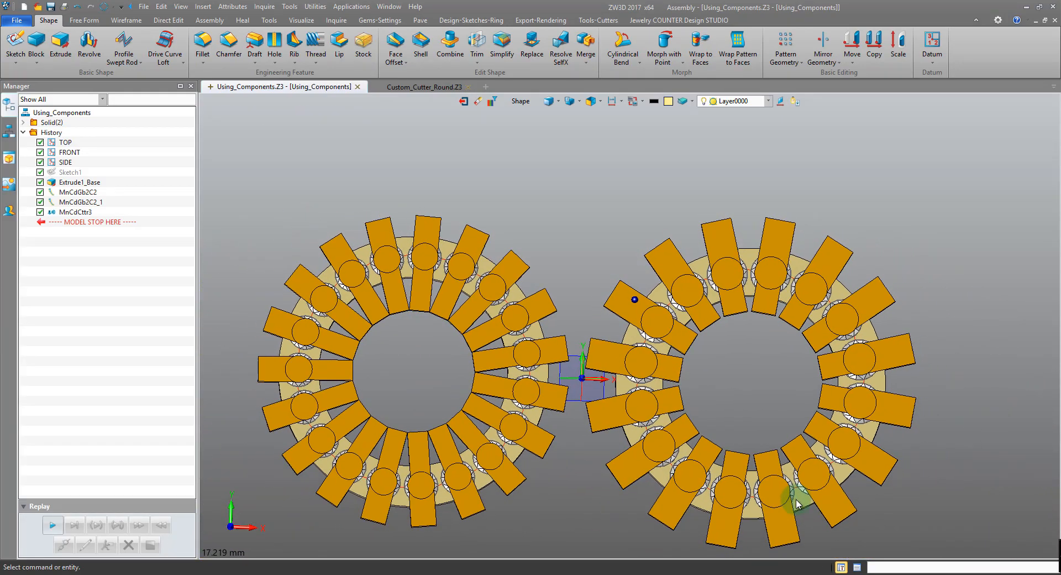
right_drag(796, 504, 809, 407)
scroll(595, 194, up, 4)
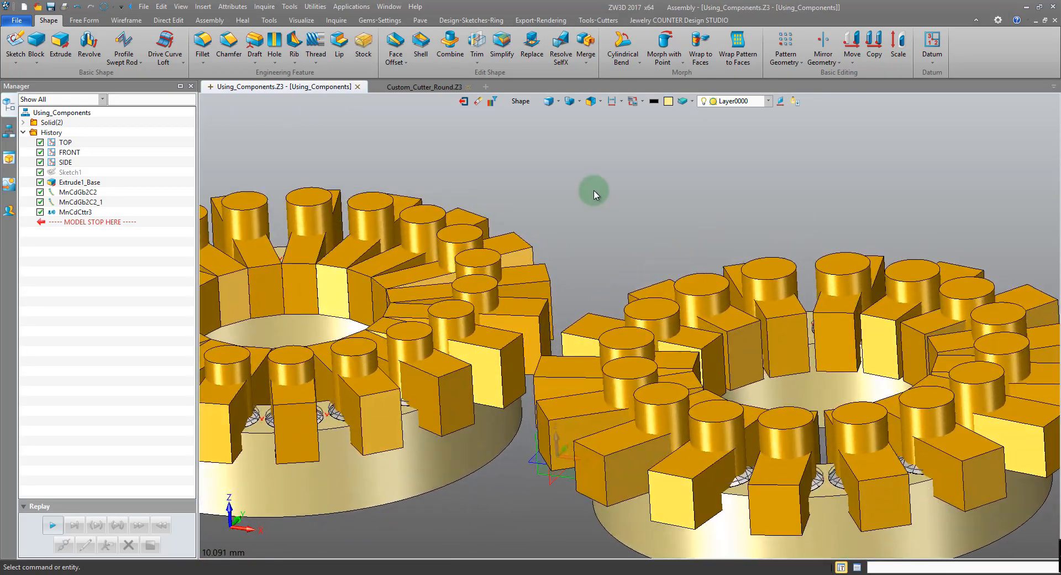
click(550, 101)
key(ctrl+Up)
click(551, 101)
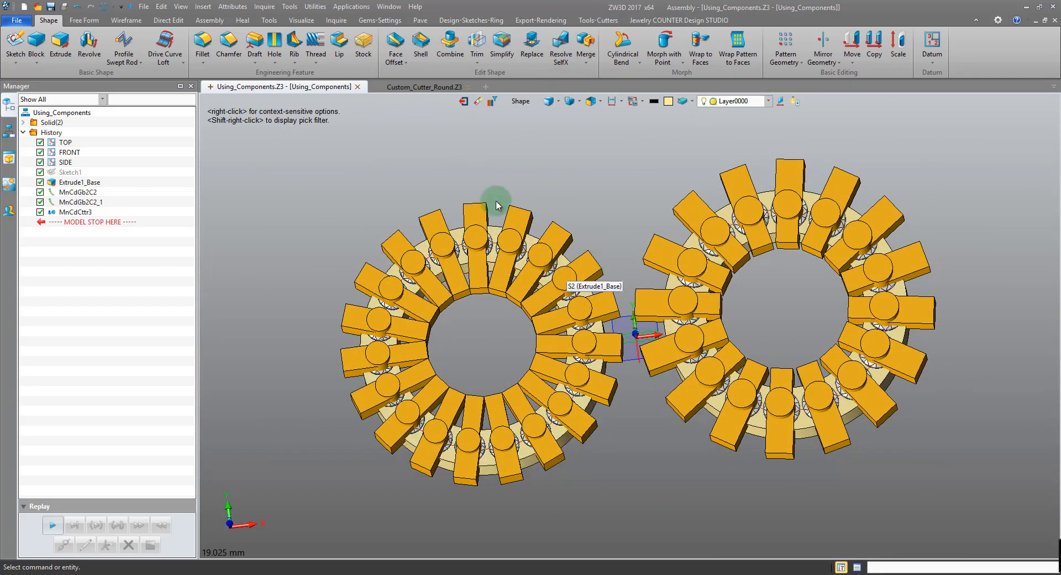
key(Up)
key(Up)
key(Up)
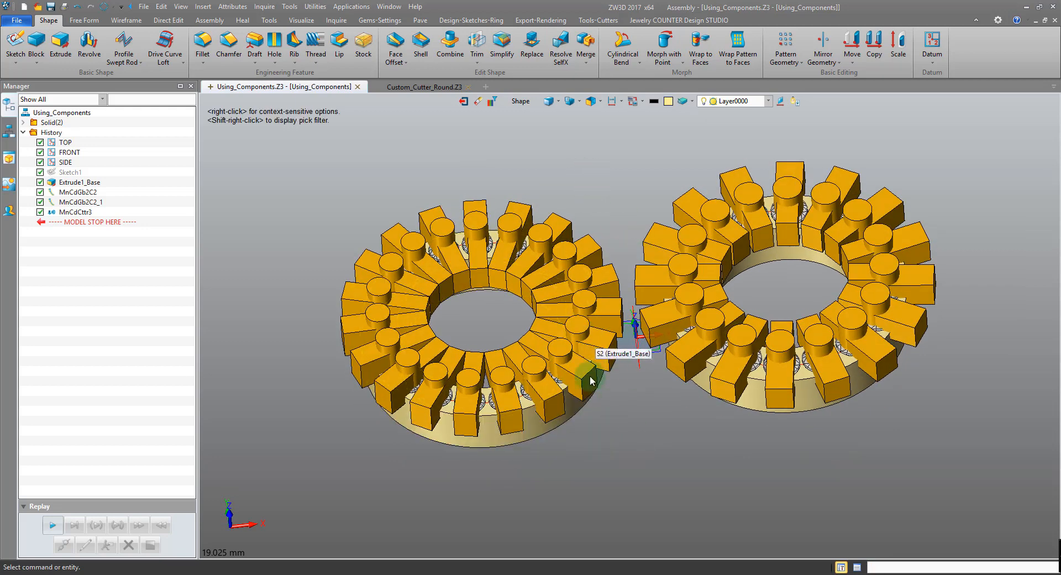
right_drag(604, 380, 635, 419)
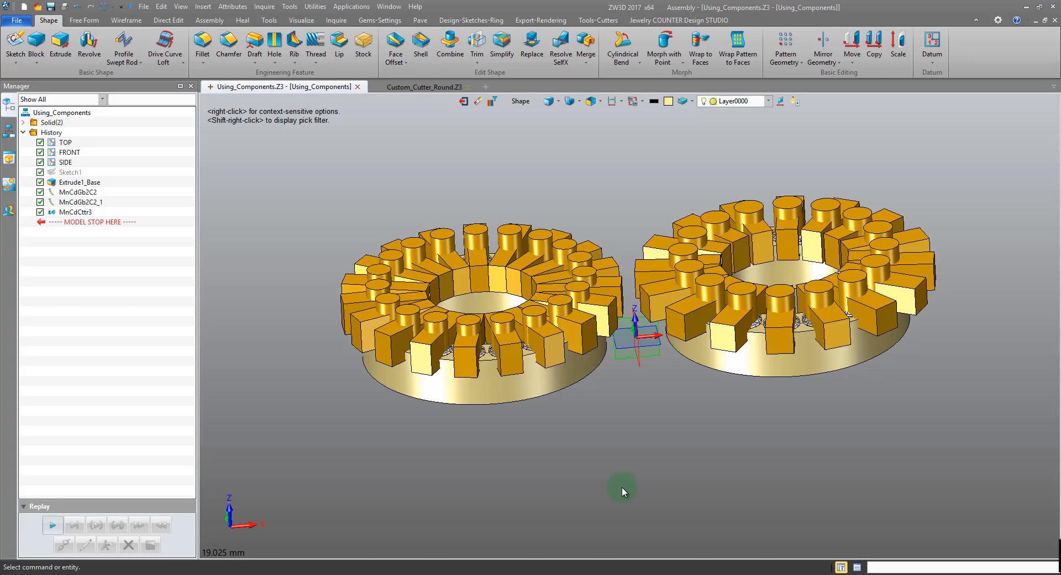
scroll(599, 257, up, 4)
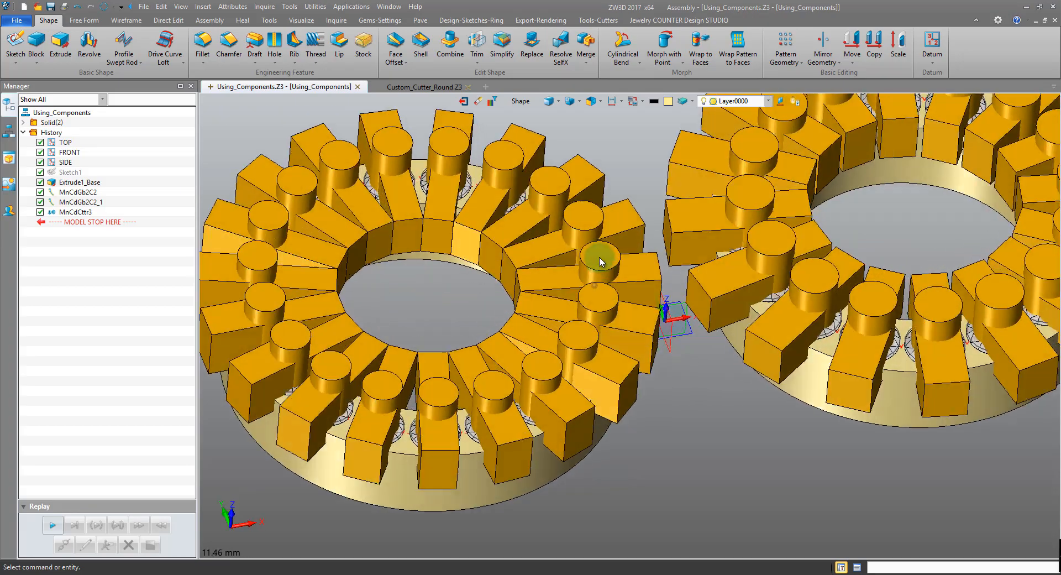
scroll(600, 257, down, 4)
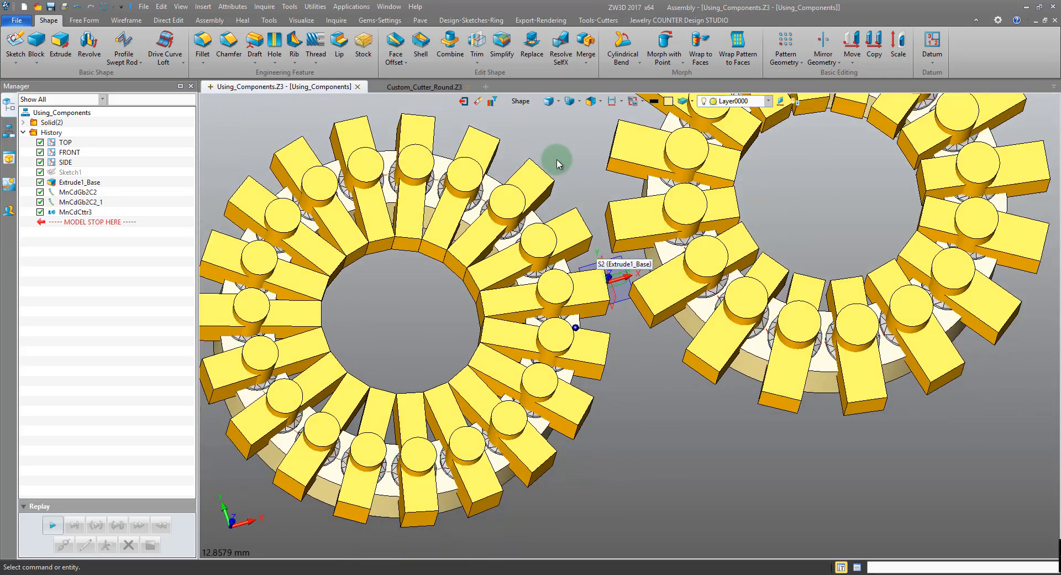
- Hide the Melee Stones layer so that only the cutters and the two rings are shown
scroll(564, 161, down, 2)
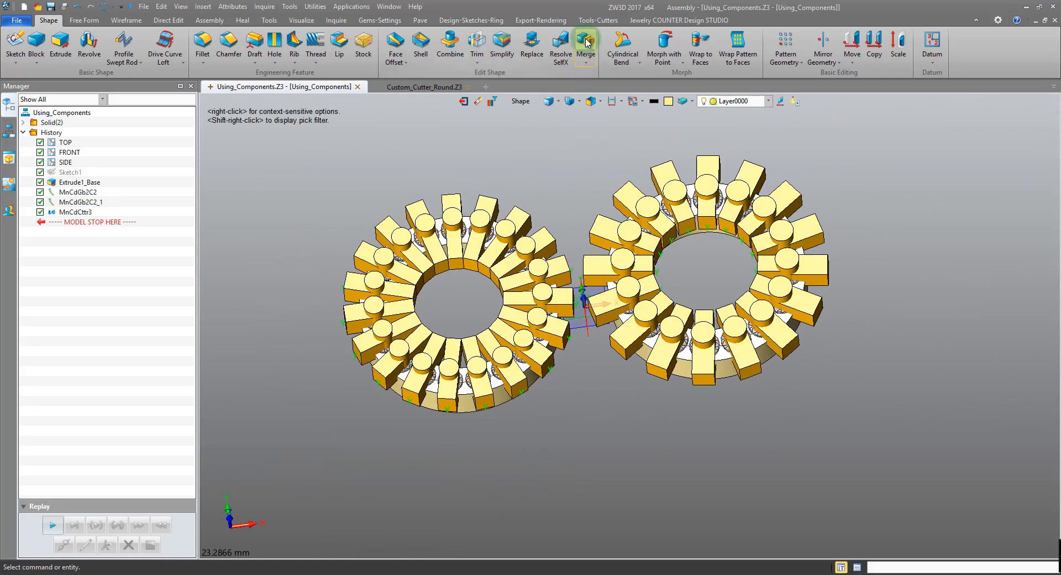
click(586, 43)
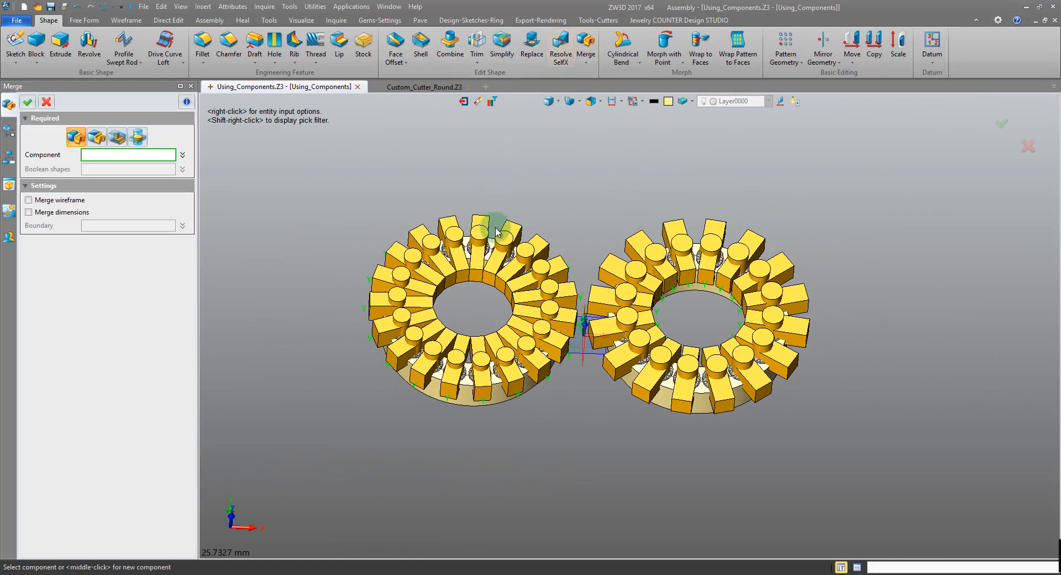
click(46, 103)
click(716, 101)
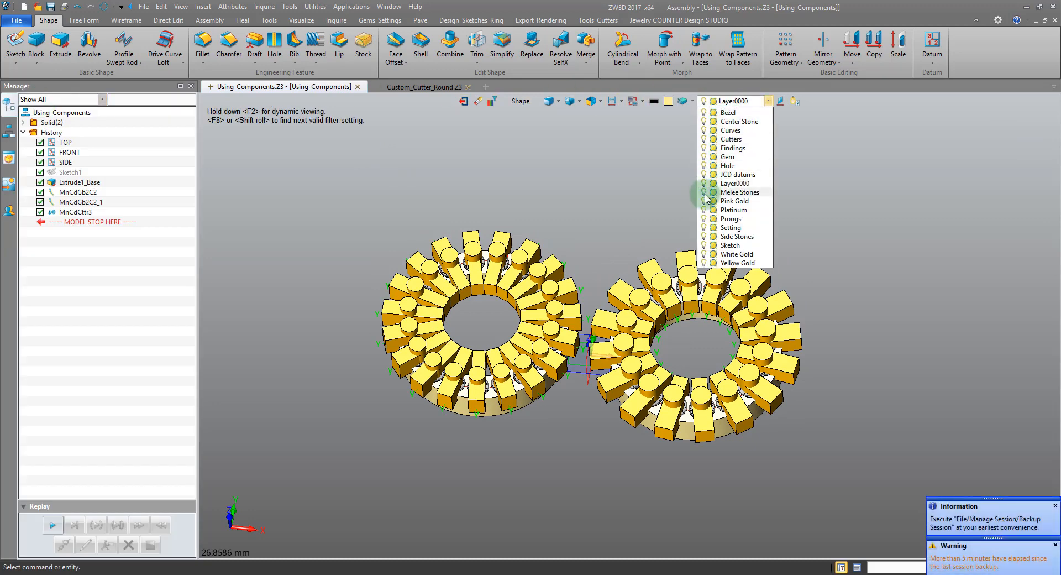
- Merge all cutter components on both rings into the active Using_Components part
click(586, 43)
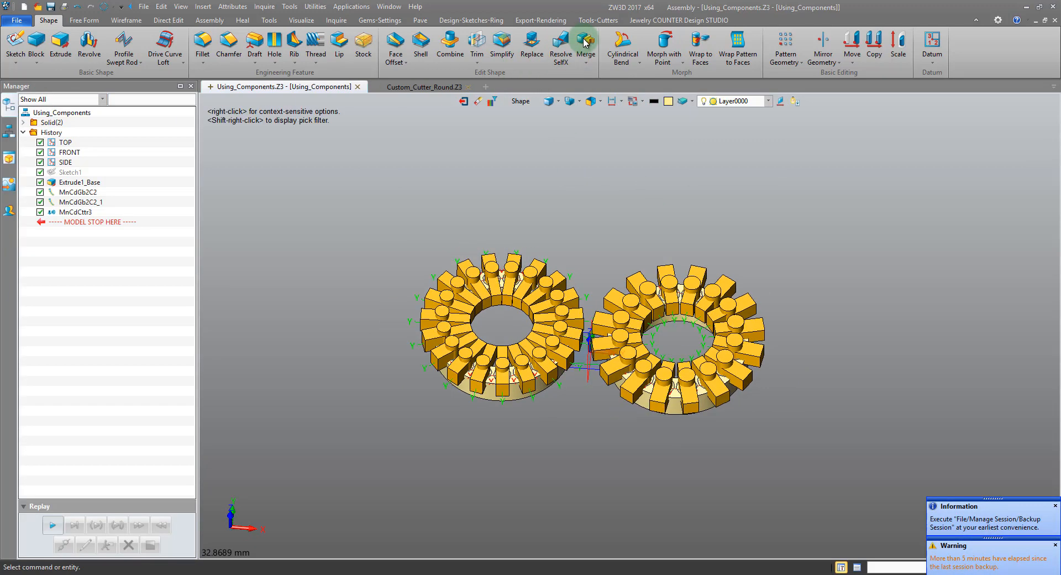
drag(394, 156, 895, 464)
scroll(604, 379, up, 3)
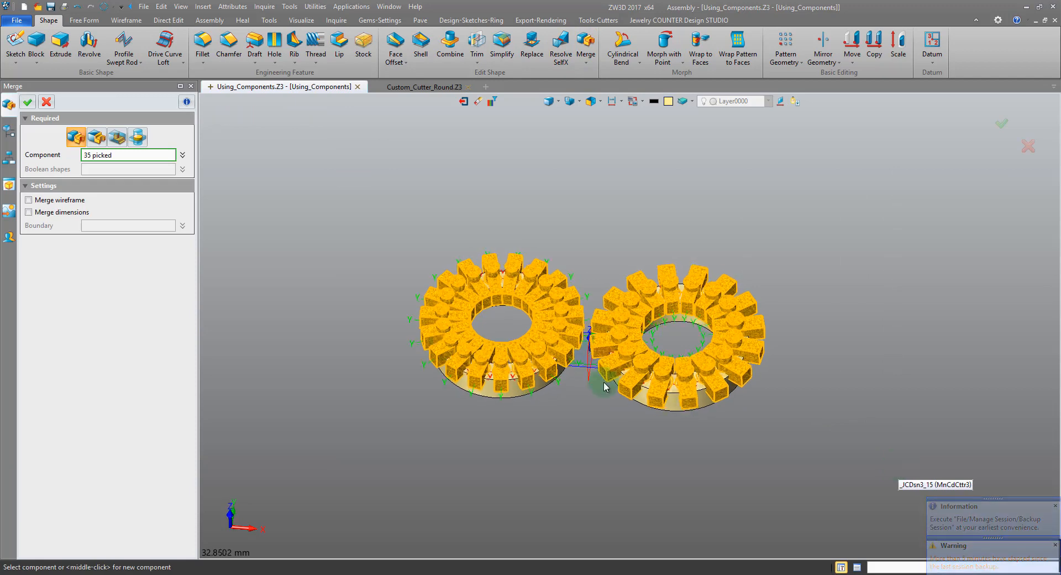
click(27, 101)
scroll(698, 287, down, 2)
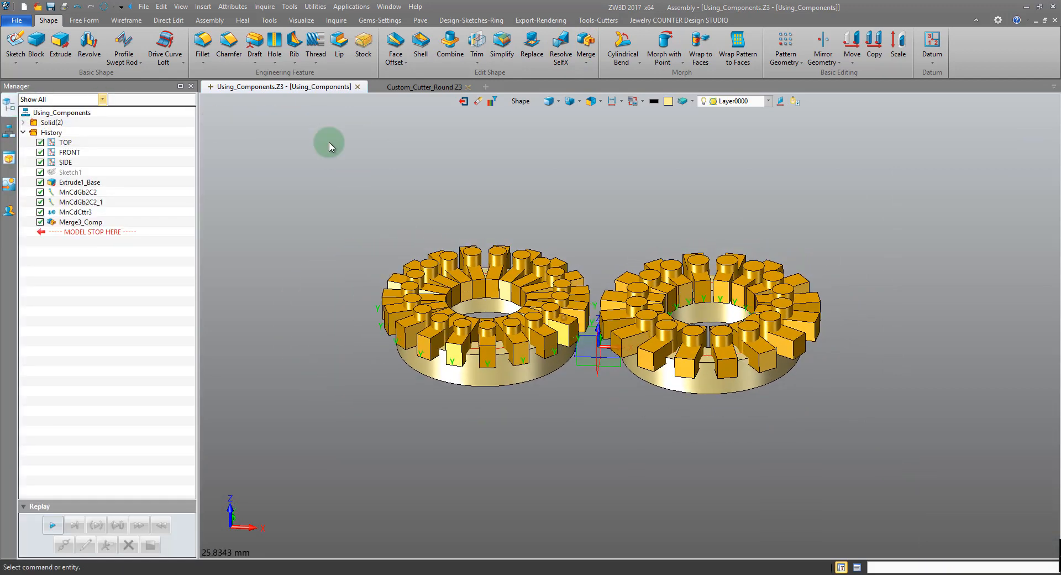
- Window-select both rings with the Shape filter and then the Component filter to check whether the cutters are still components
drag(396, 227, 873, 456)
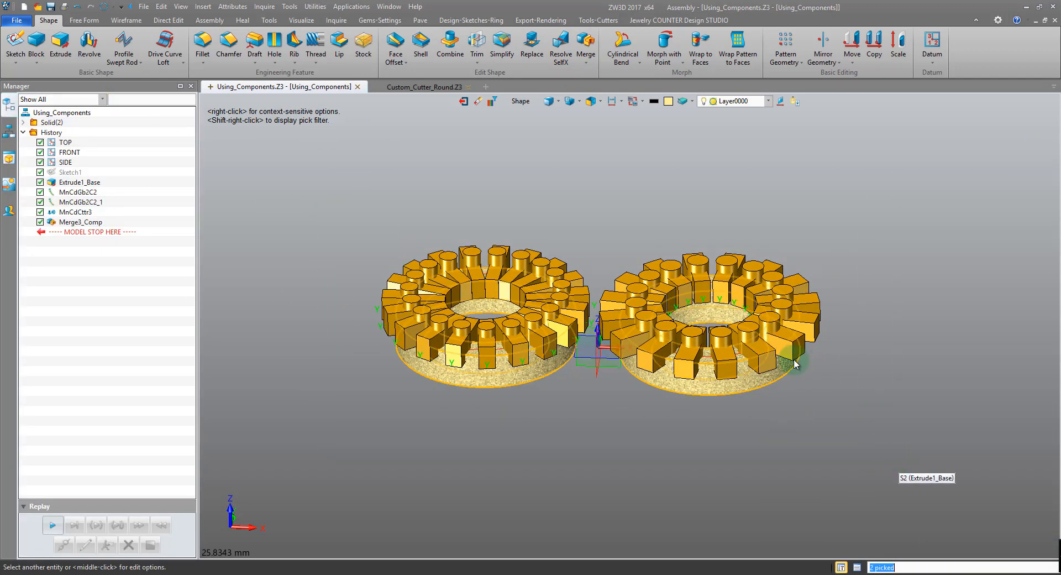
drag(407, 215, 901, 429)
click(644, 161)
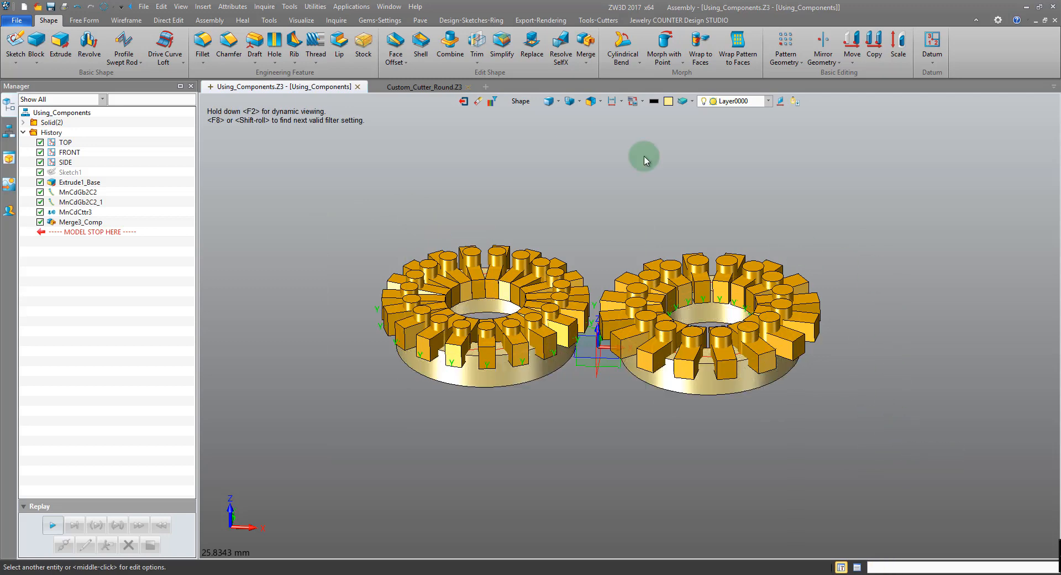
click(531, 100)
click(569, 176)
drag(396, 206, 936, 363)
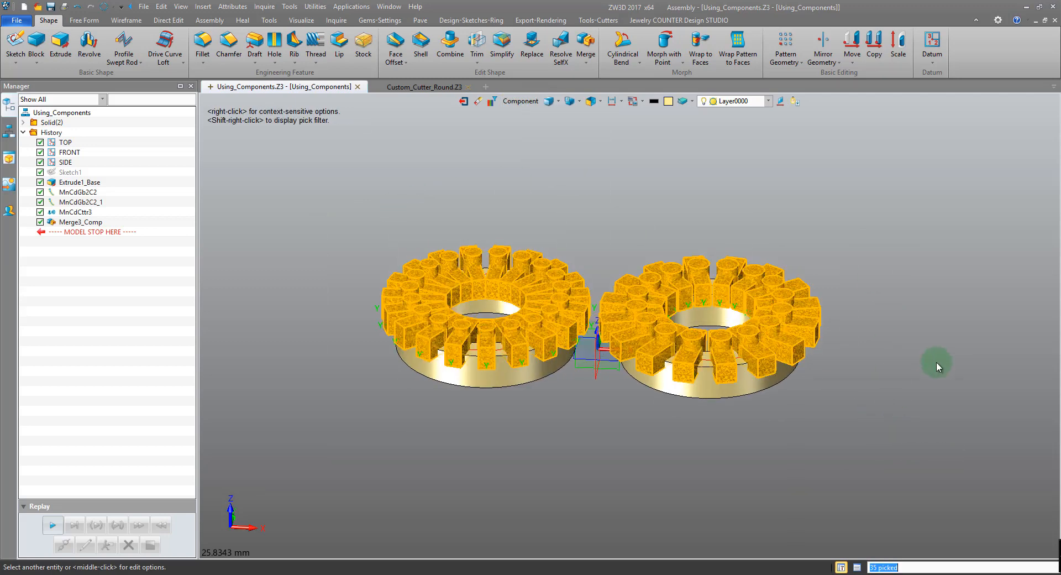
right_drag(937, 363, 930, 357)
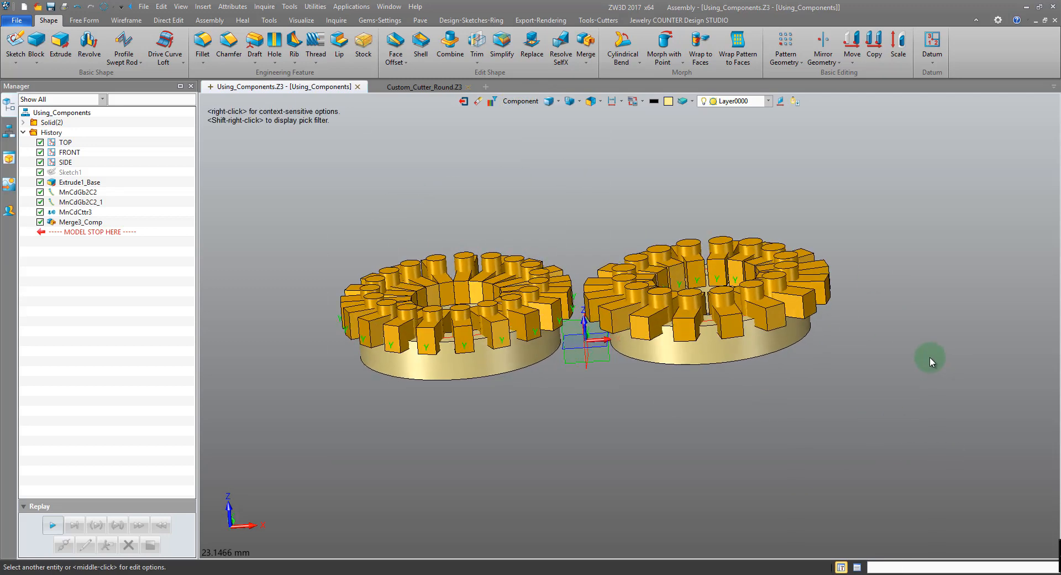
right_drag(396, 360, 460, 189)
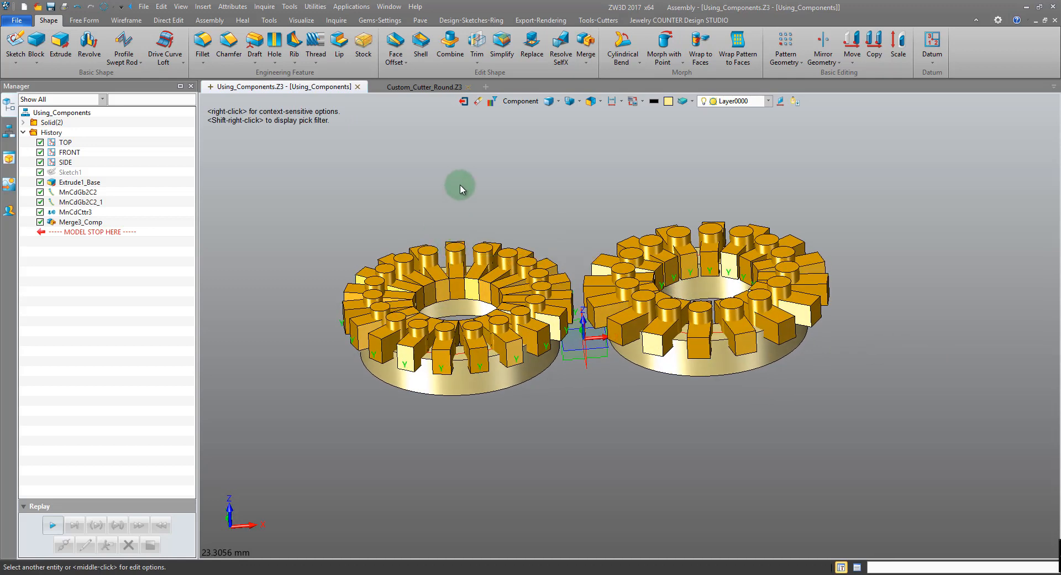
right_drag(495, 159, 423, 108)
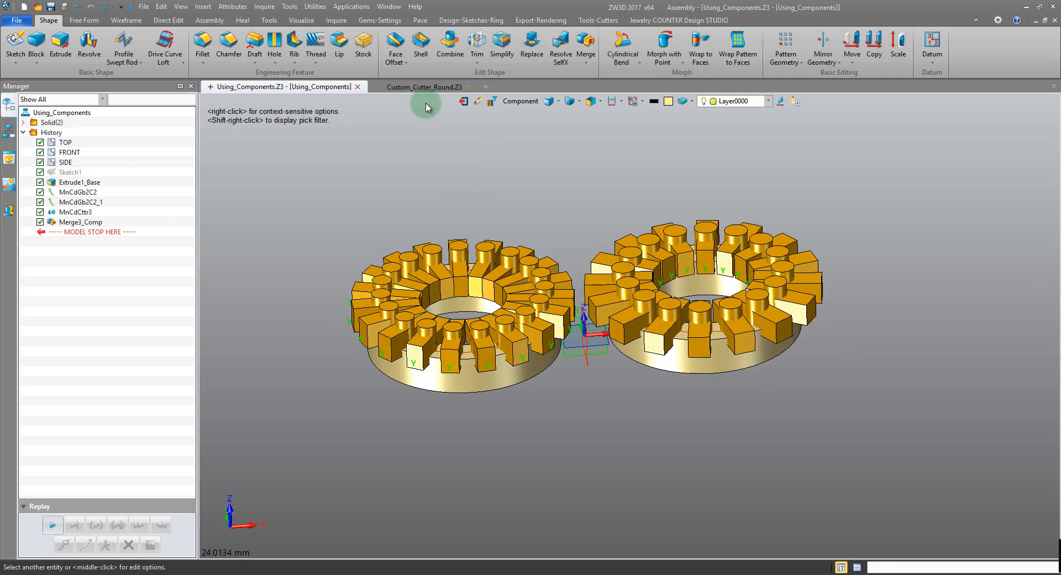
- Run Merge a second time on the cutters that are still components on both rings
click(586, 44)
drag(309, 161, 907, 437)
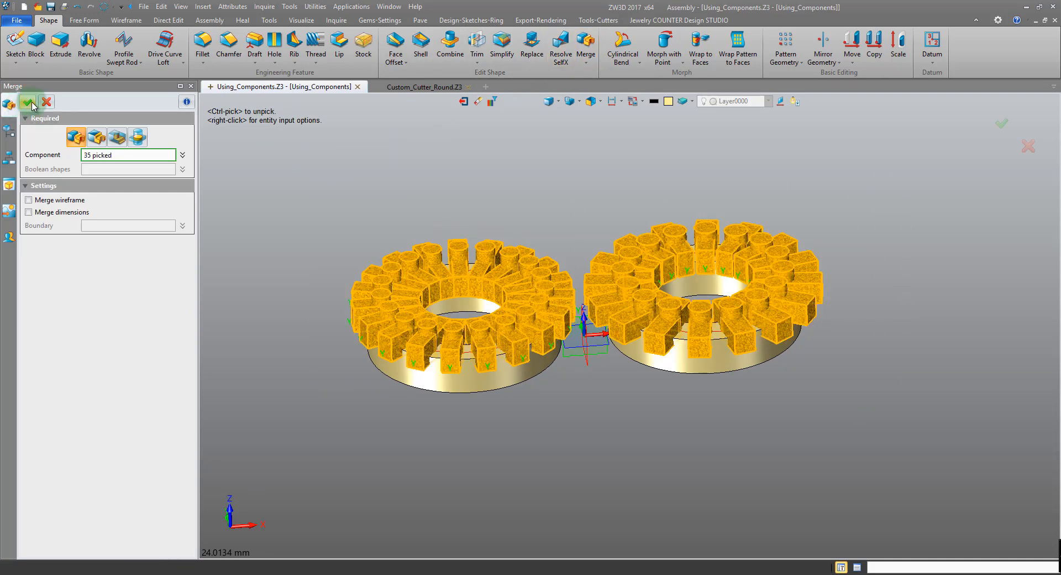
click(29, 102)
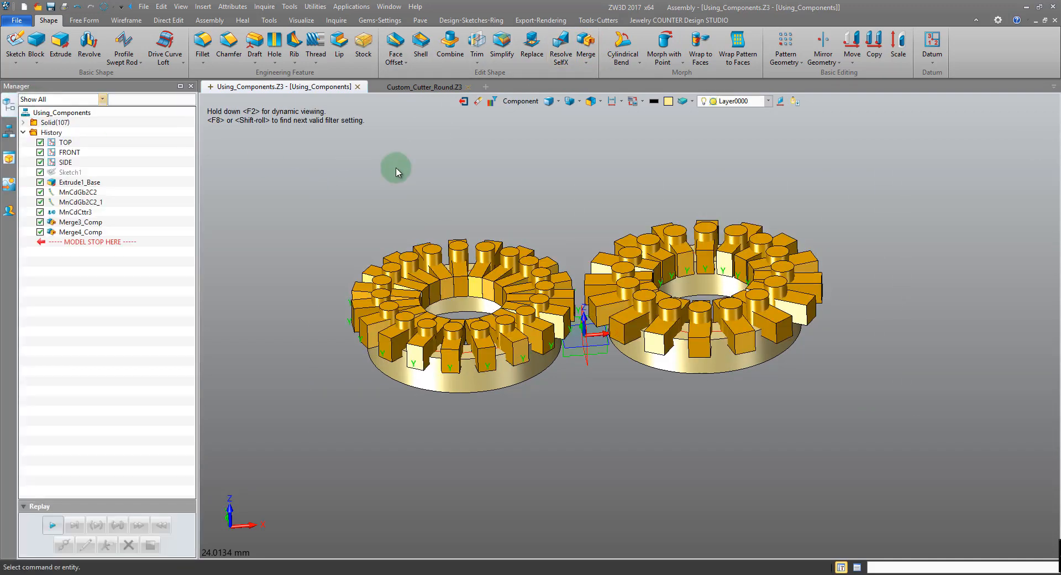
- Set the pick filter back to Shape and window-select both rings to check that the cutters are now solids
click(529, 100)
click(556, 202)
drag(333, 190, 952, 449)
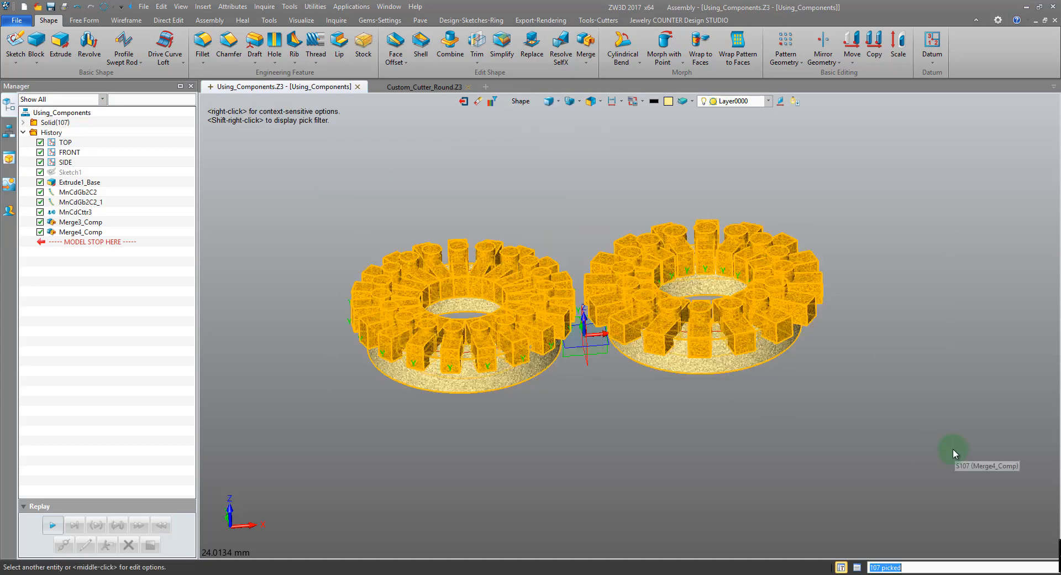
key(Escape)
- Leave the assembly for the file's object list and preview Custom_Cutter_Round_1.5mm and JCDsn3
click(463, 100)
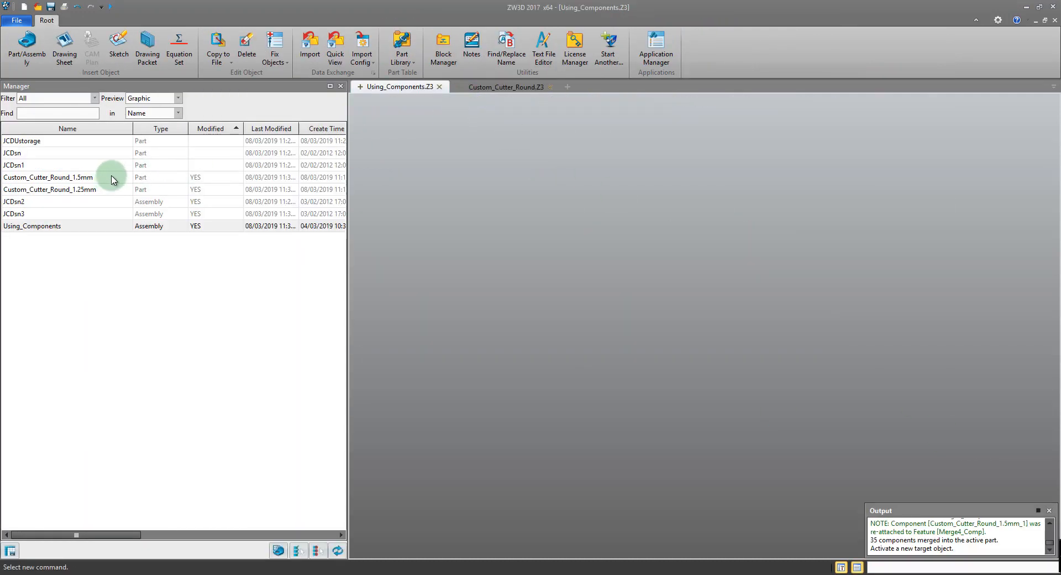
click(110, 180)
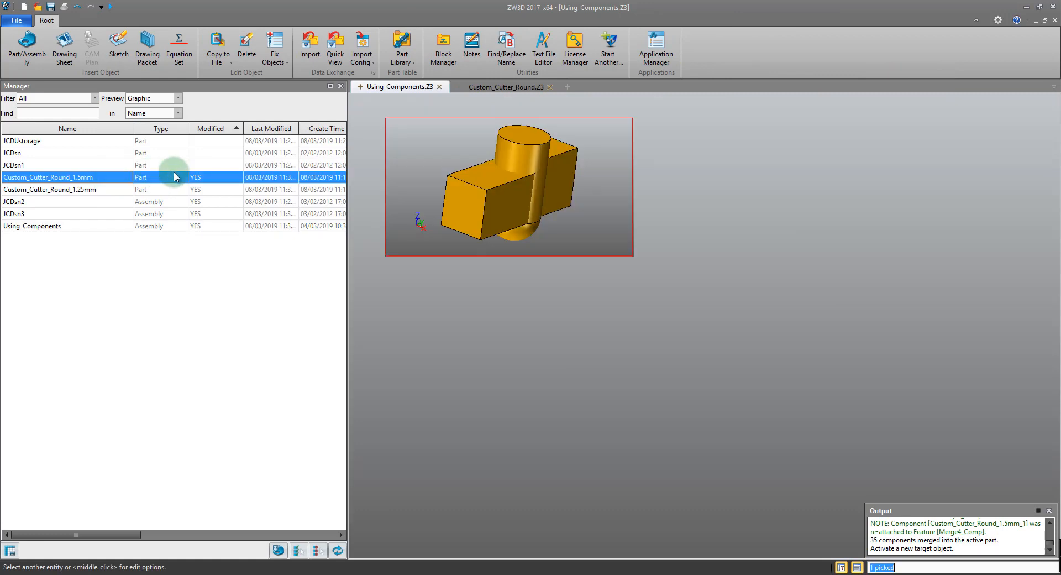
click(105, 216)
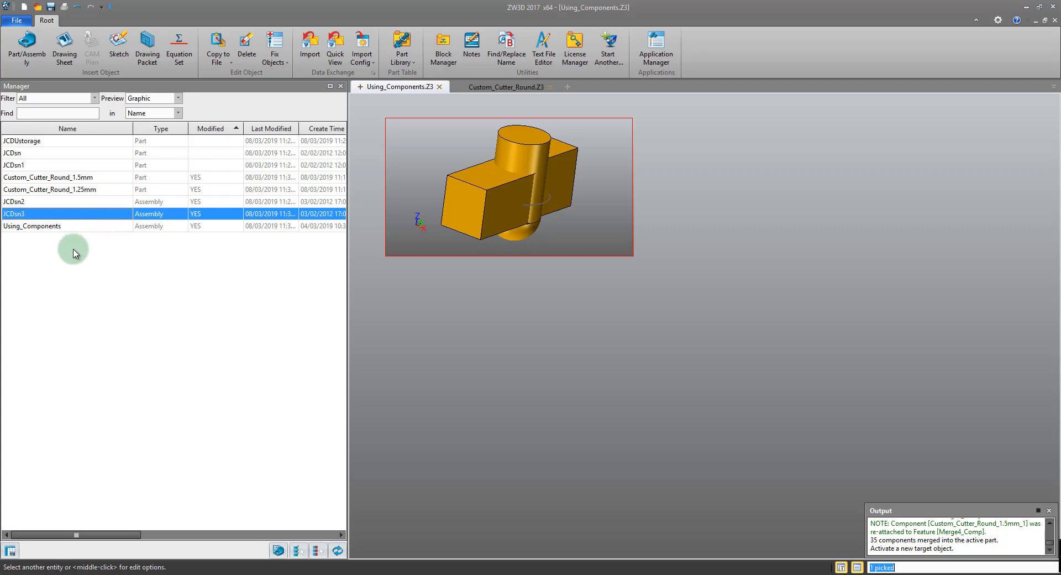
- Reopen the Using_Components assembly and show the Melee Stones layer again
double_click(99, 225)
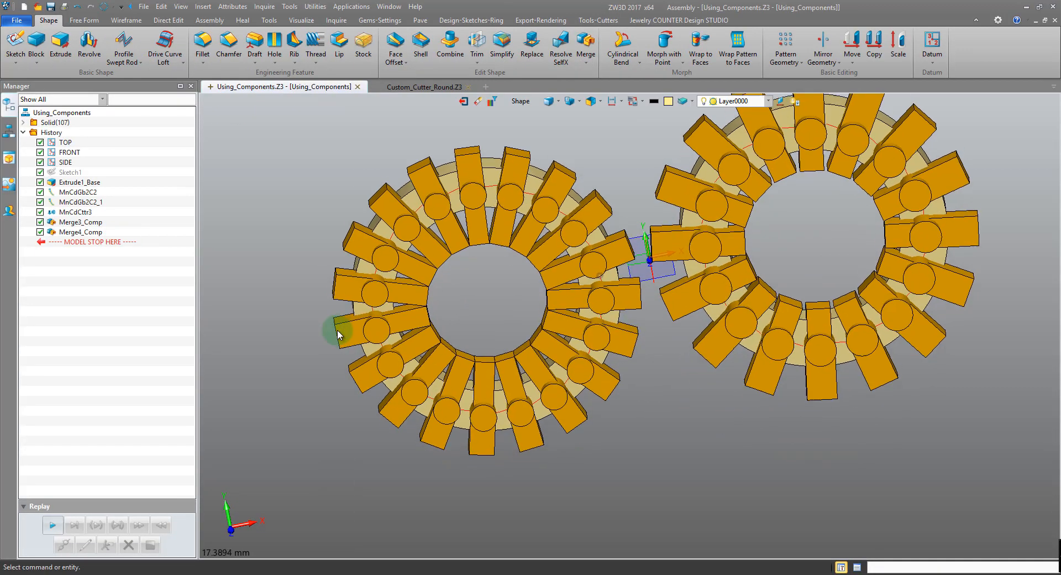
click(766, 101)
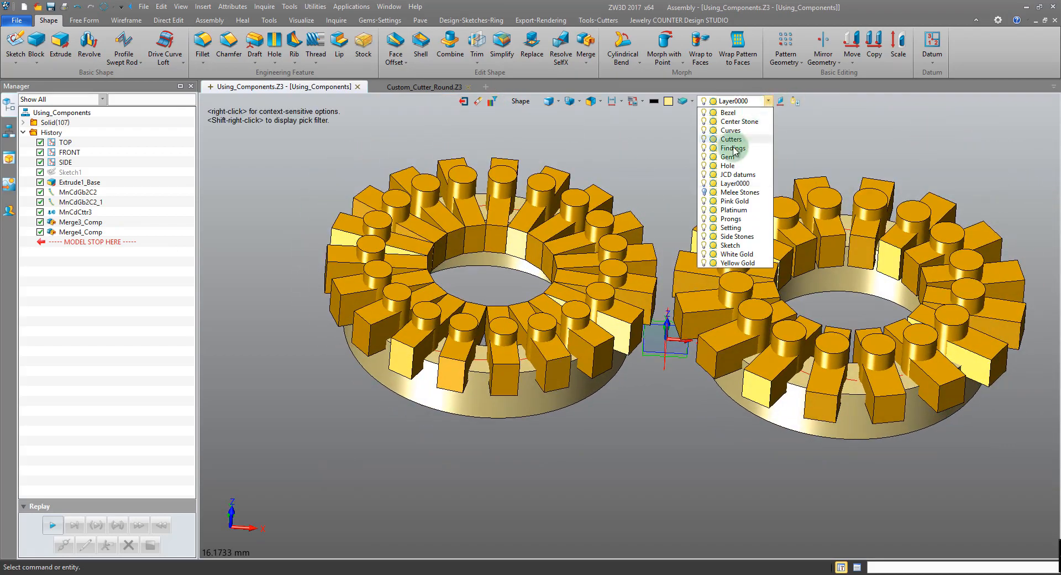
click(654, 152)
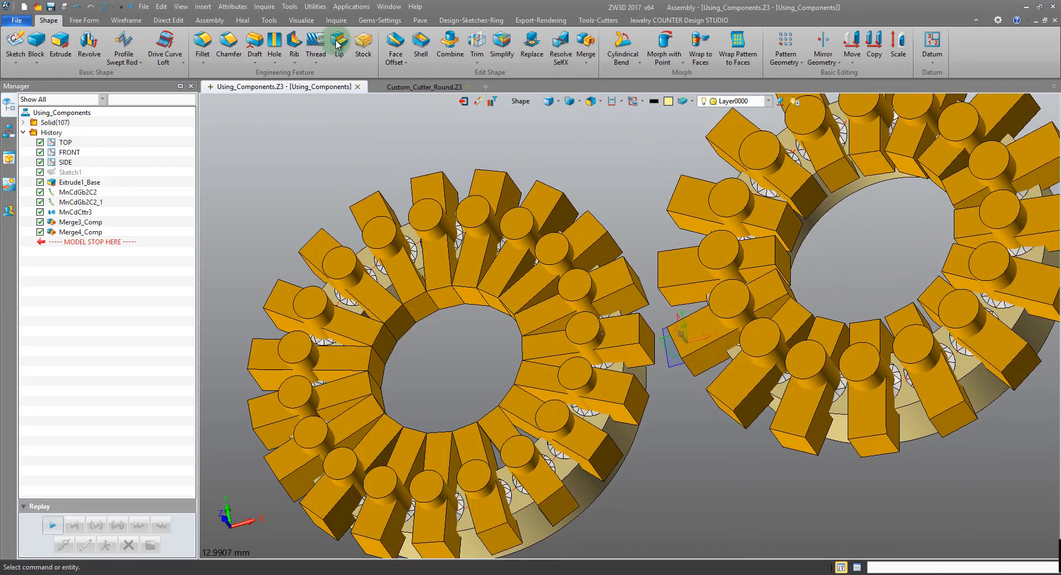
- Offset the flat upper faces of both ring bases by 0.15 with Face Offset
click(399, 45)
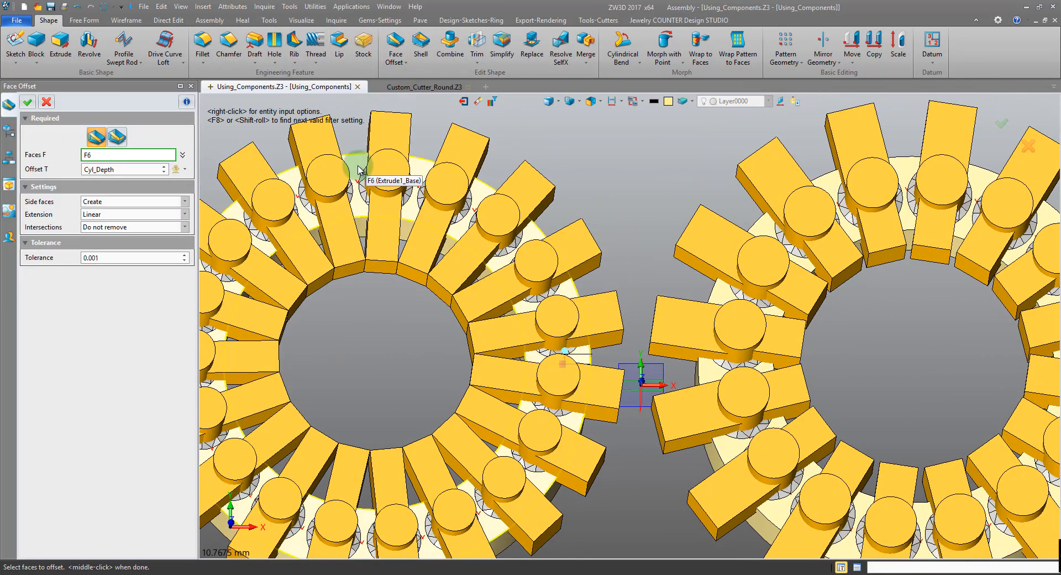
click(356, 165)
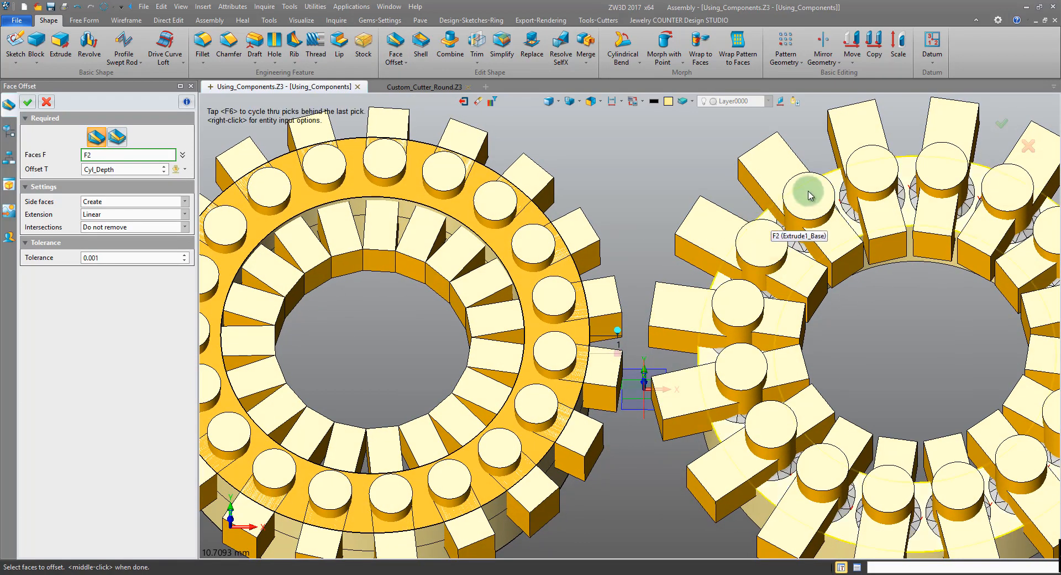
click(842, 186)
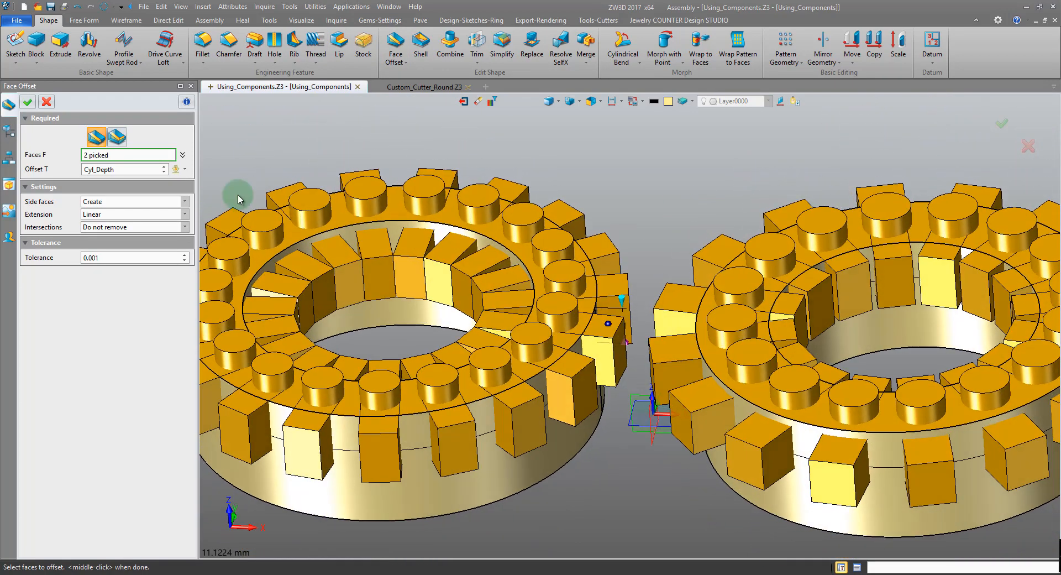
click(93, 170)
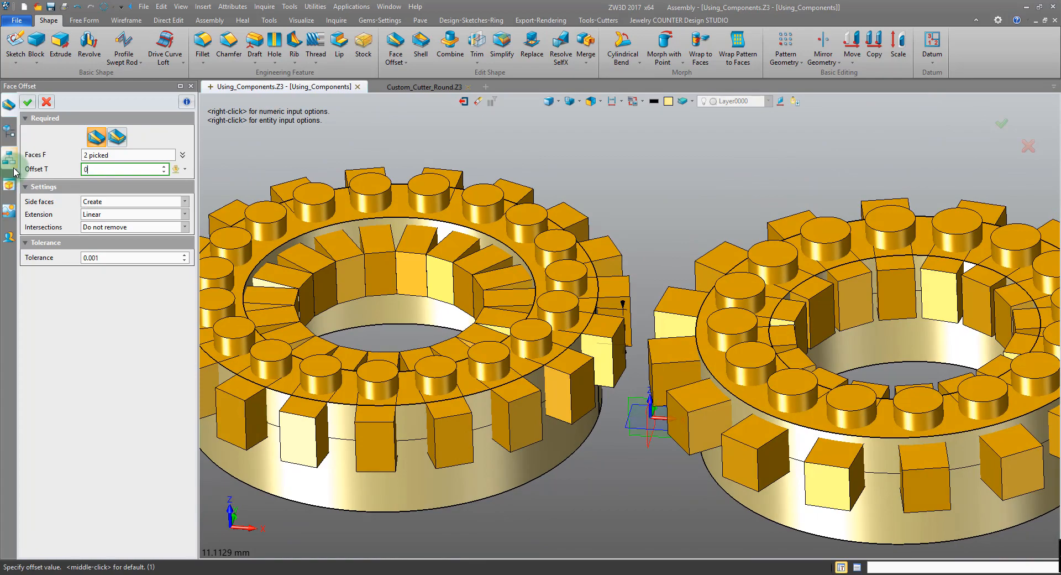
key(Return)
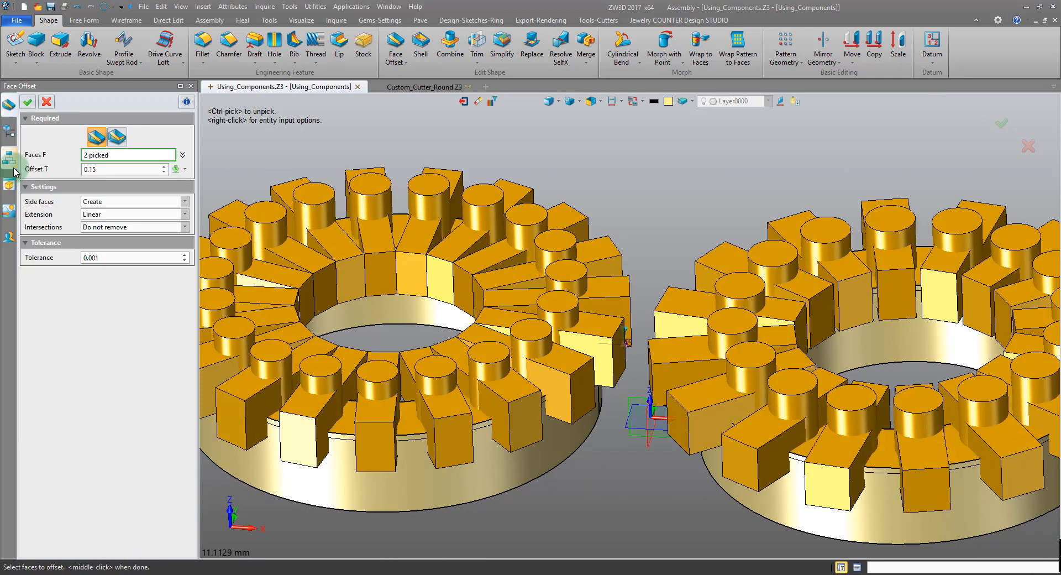
click(22, 105)
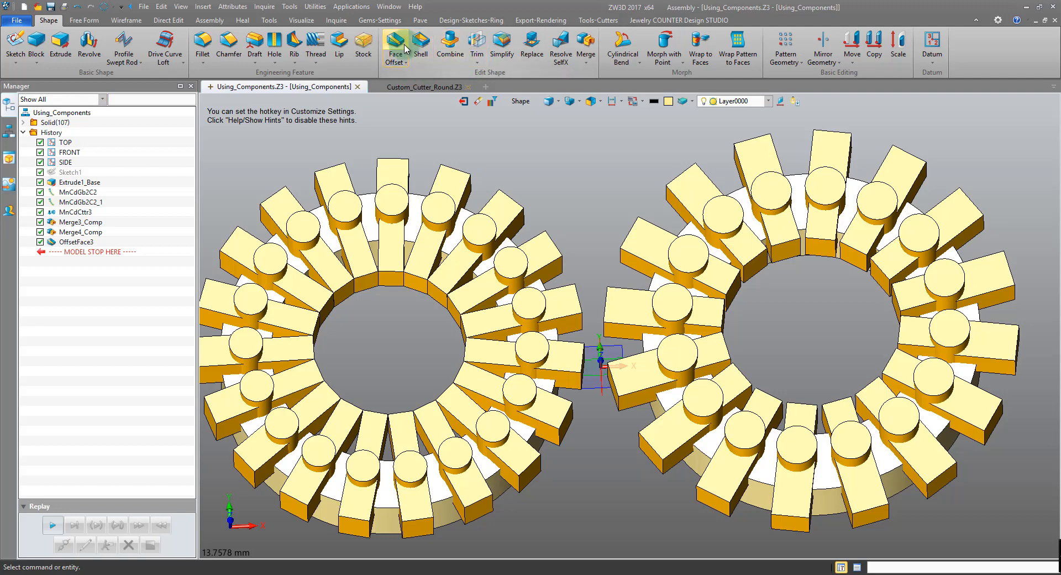
- Create red offset surfaces 0.1 from the upper faces of both ring bases, keeping the original surfaces
click(84, 20)
click(259, 55)
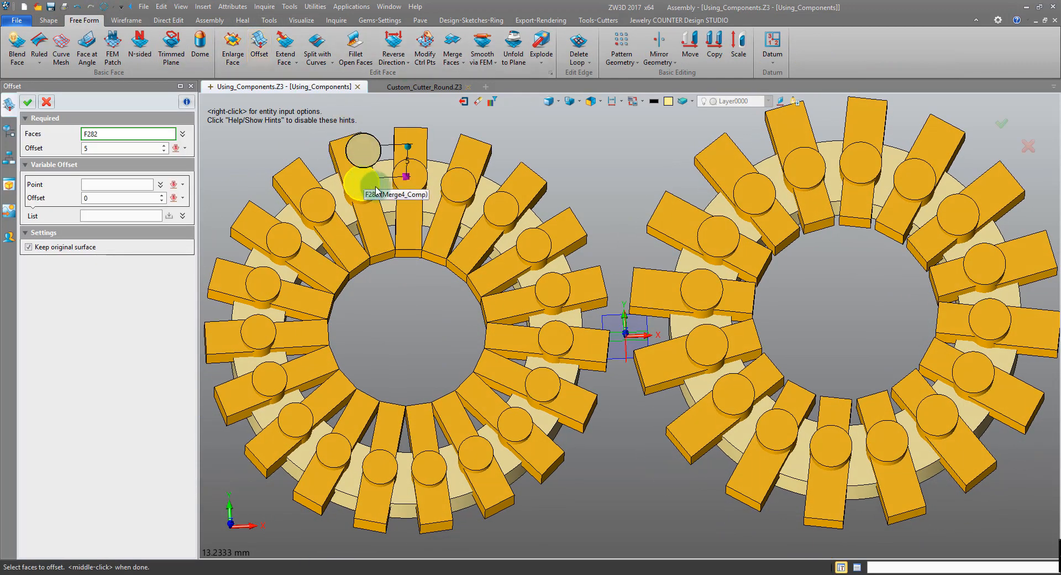
click(384, 190)
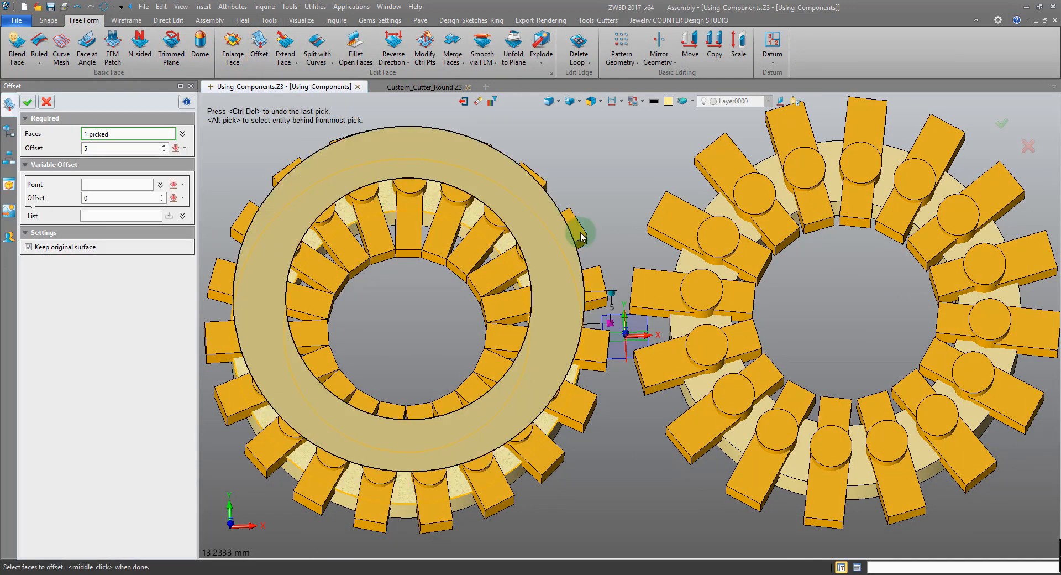
click(718, 216)
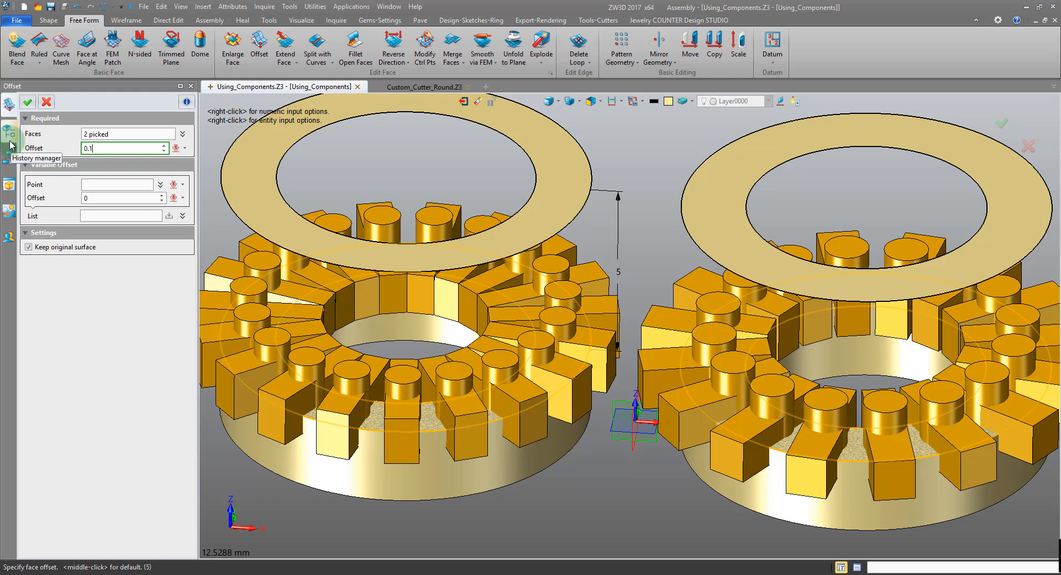
middle_click(86, 236)
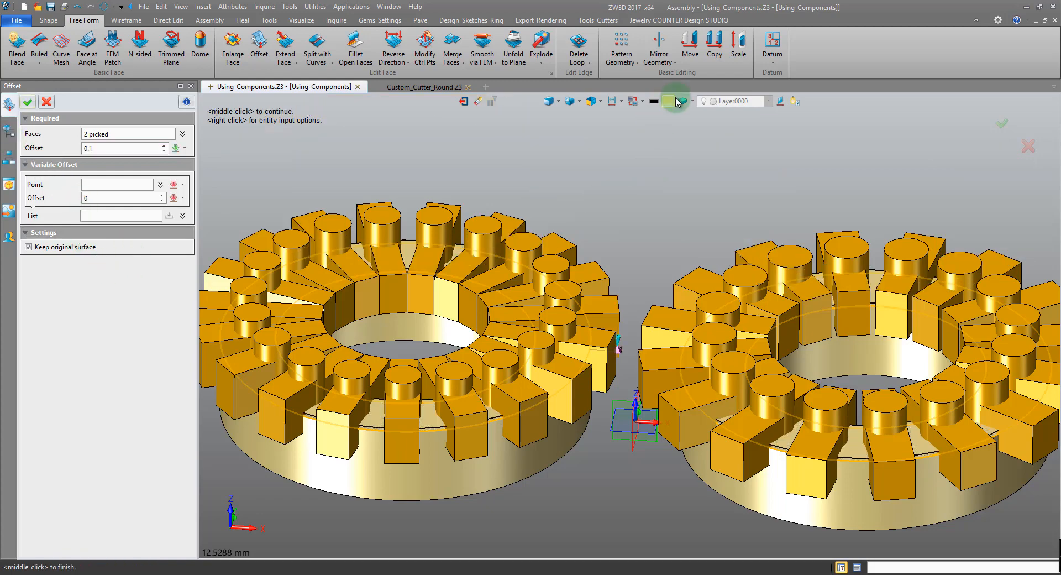
click(690, 120)
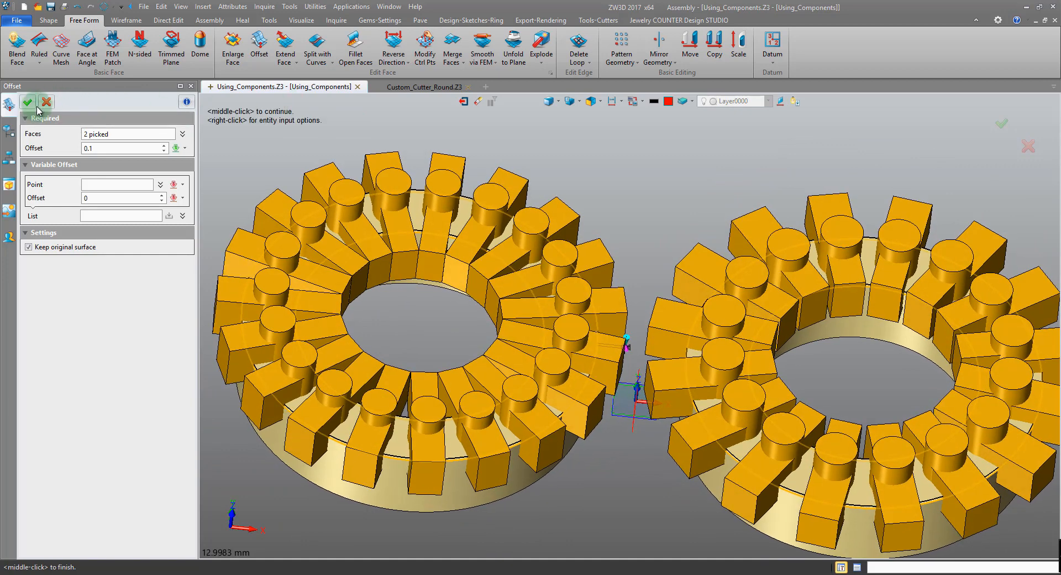
click(26, 102)
- Thicken the red offset surface on the left-hand ring into a solid using Shell with a negative thickness
click(48, 20)
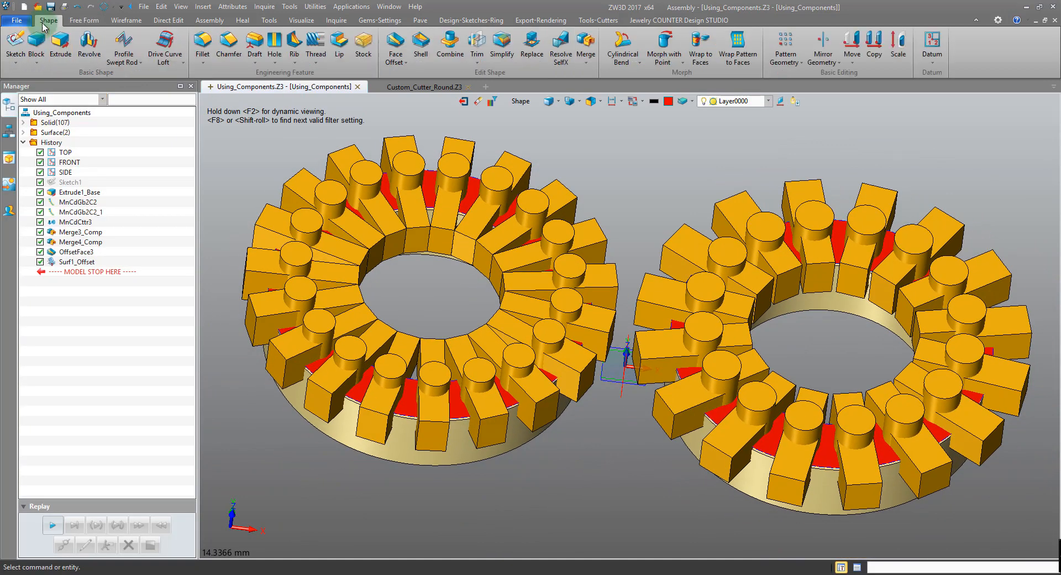
click(419, 42)
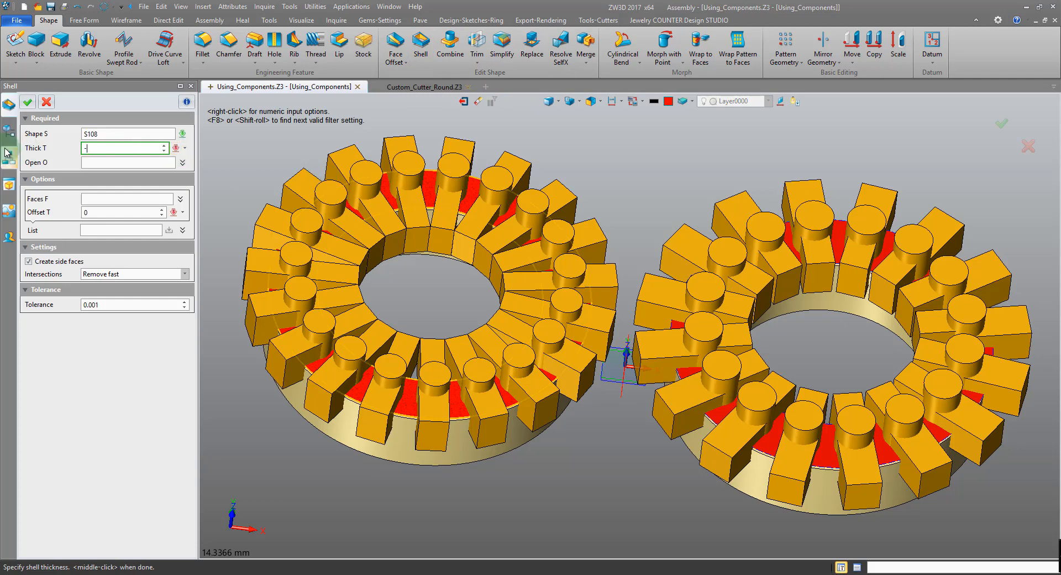
click(25, 104)
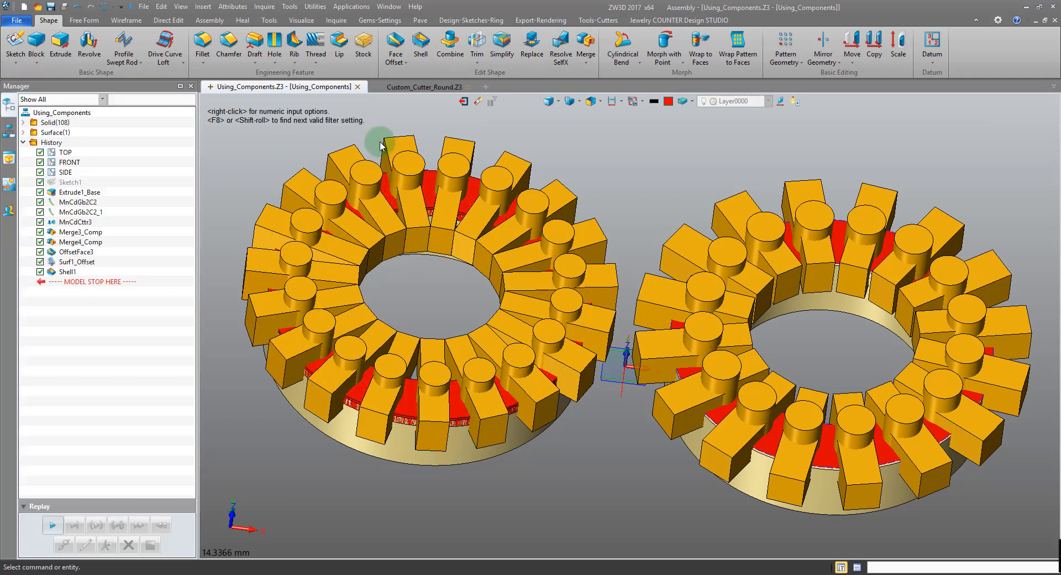
- Thicken the red offset surface on the right-hand ring into a solid using Shell with a thickness of -0.4
middle_click(569, 144)
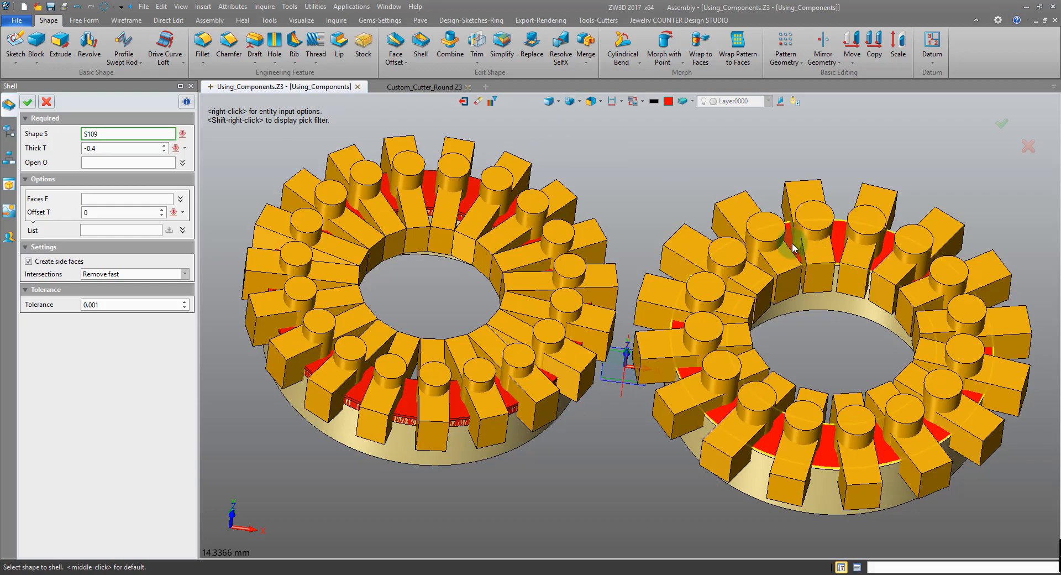
click(26, 104)
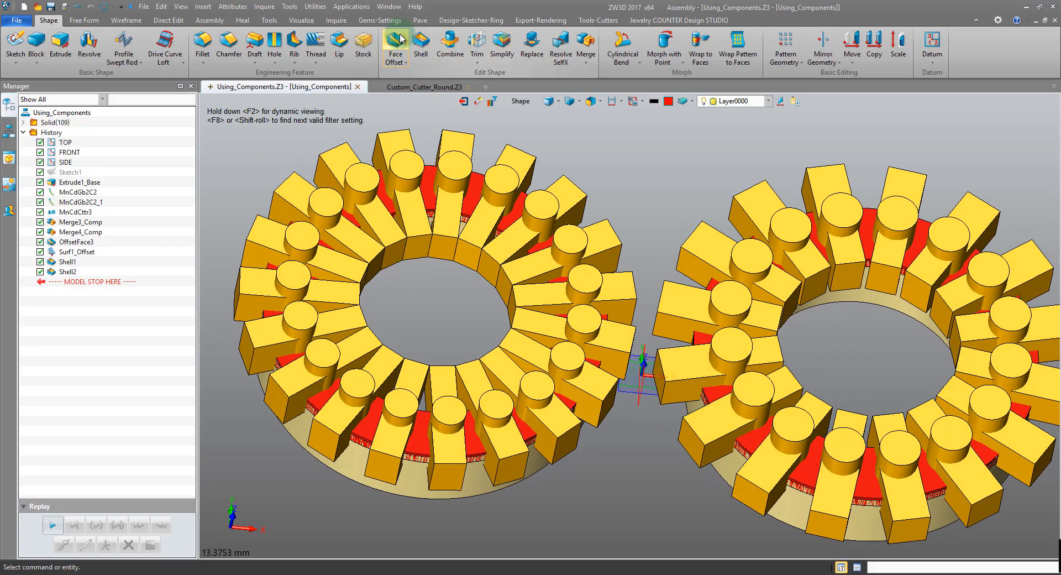
- Offset the inner and outer side faces of the left-hand ring's red solid by -0.46 with Face Offset
click(402, 38)
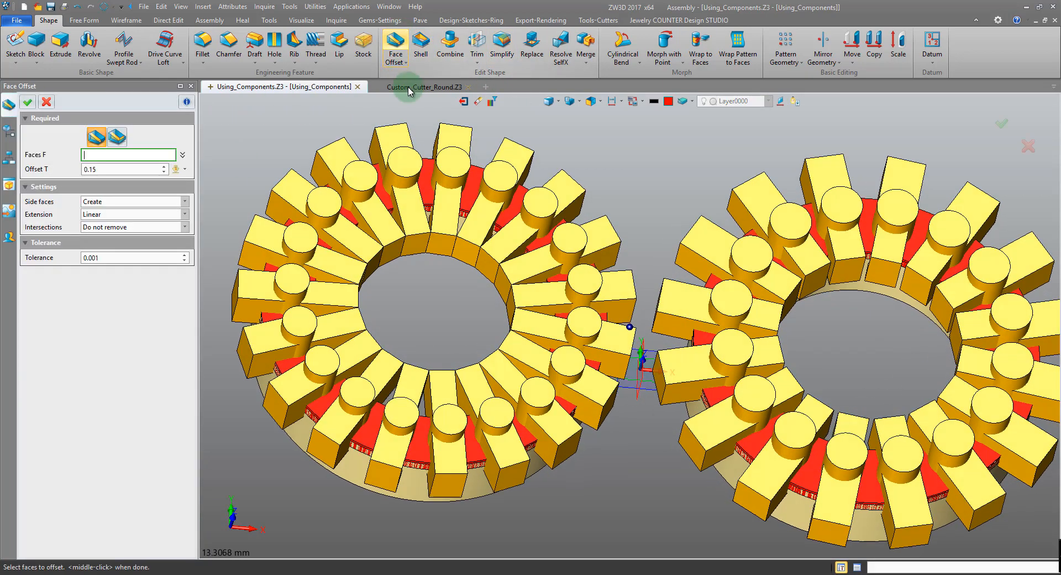
right_drag(410, 97, 420, 154)
scroll(359, 171, up, 3)
middle_drag(359, 172, 418, 243)
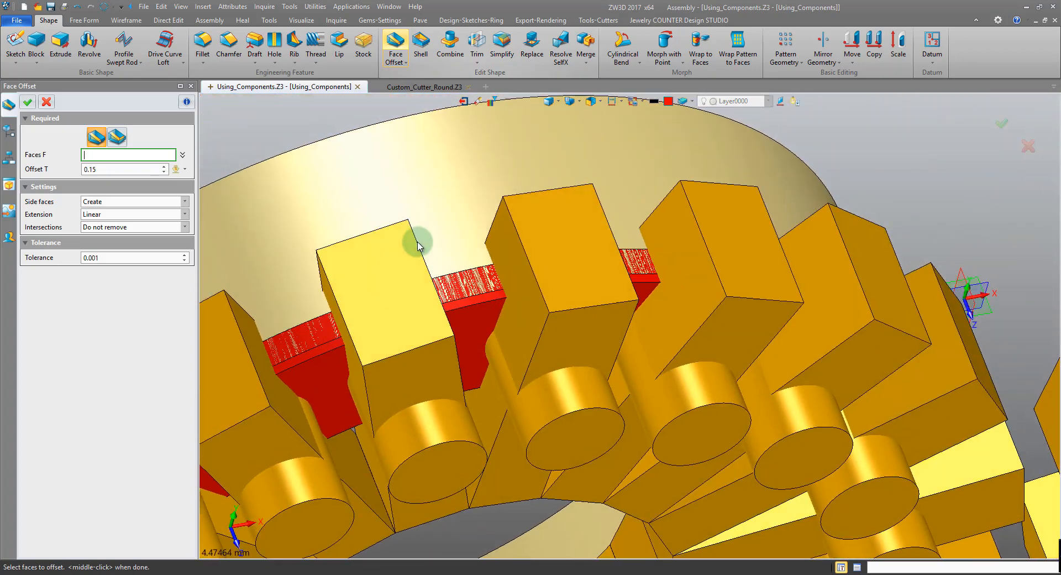
click(468, 303)
mouse_move(467, 303)
right_down()
mouse_move(482, 360)
mouse_move(502, 363)
mouse_move(505, 346)
mouse_move(763, 310)
right_up()
click(496, 377)
scroll(505, 347, down, 2)
scroll(505, 348, down, 3)
drag(759, 319, 749, 327)
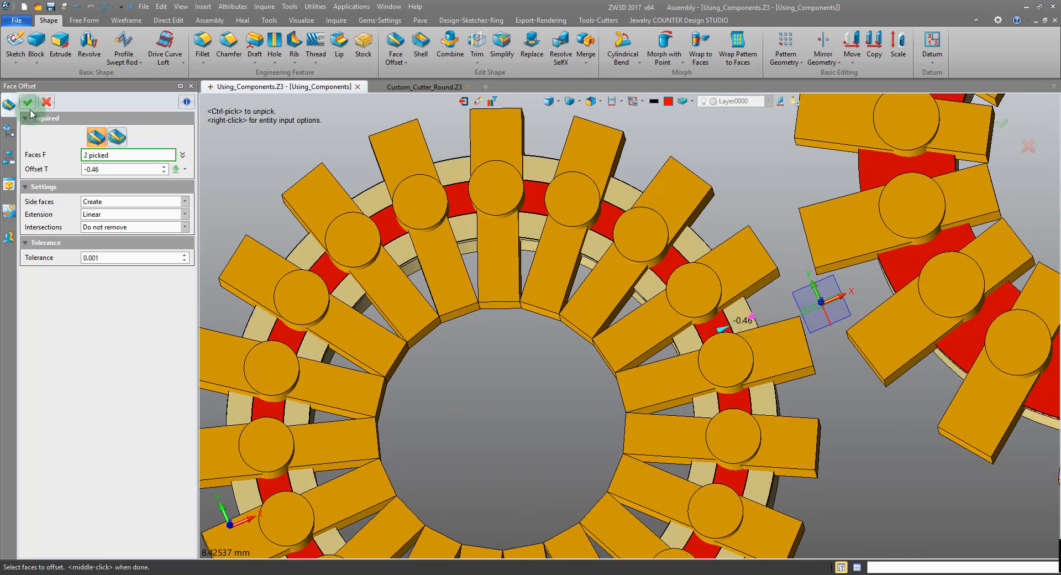
- Offset the inner and outer side faces of the right-hand ring's red solid by -0.506 with Face Offset
middle_click(747, 159)
scroll(915, 271, up, 1)
right_drag(749, 160, 891, 472)
click(931, 273)
scroll(974, 258, up, 4)
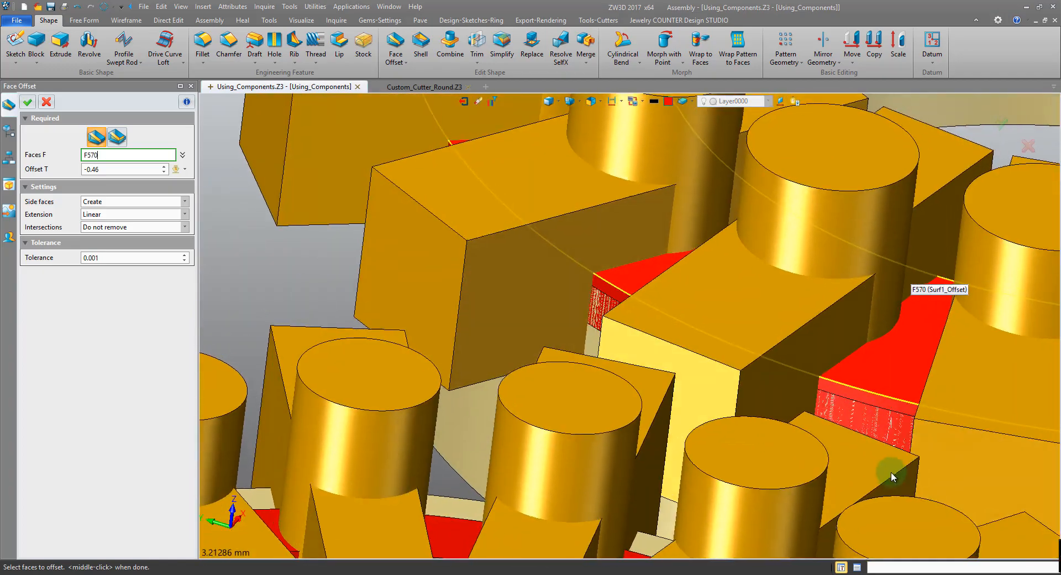
click(873, 403)
right_drag(874, 402, 672, 457)
scroll(746, 407, up, 2)
click(668, 455)
scroll(668, 454, down, 8)
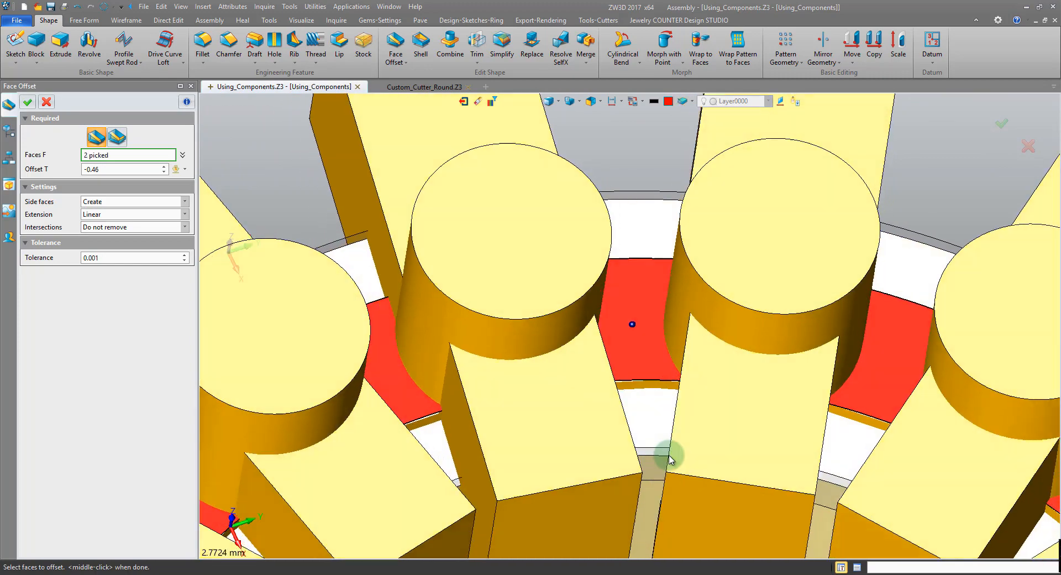
scroll(692, 436, down, 3)
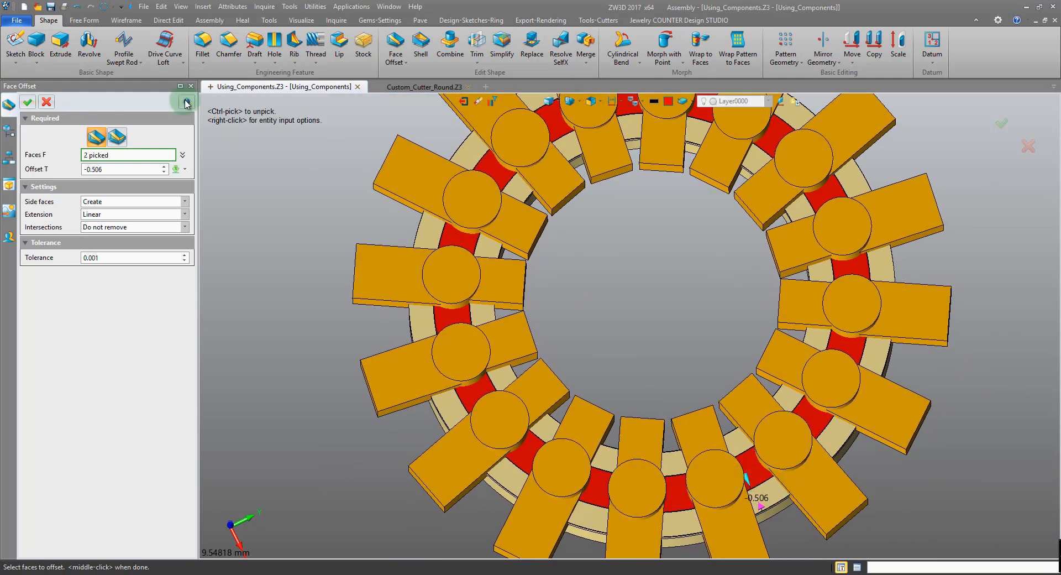
click(28, 102)
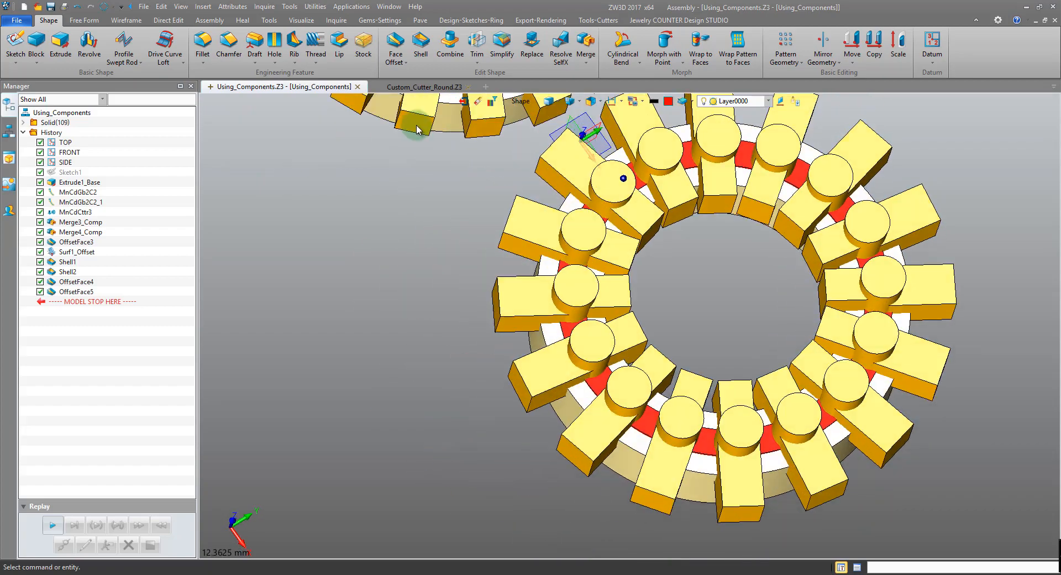
- Subtract the window-selected cutters from the left-hand ring base with a Combine Remove operation
click(456, 55)
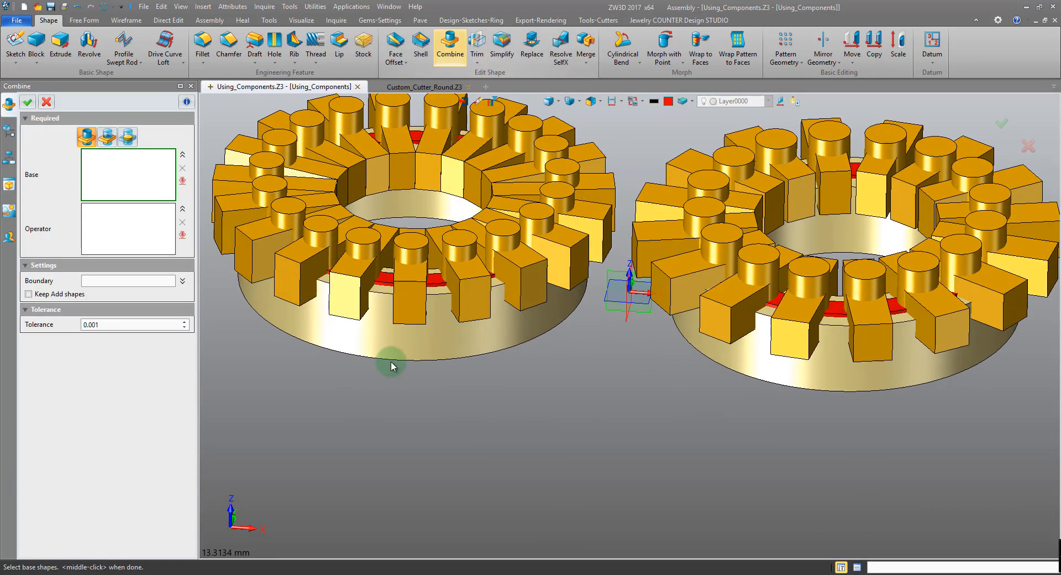
click(393, 362)
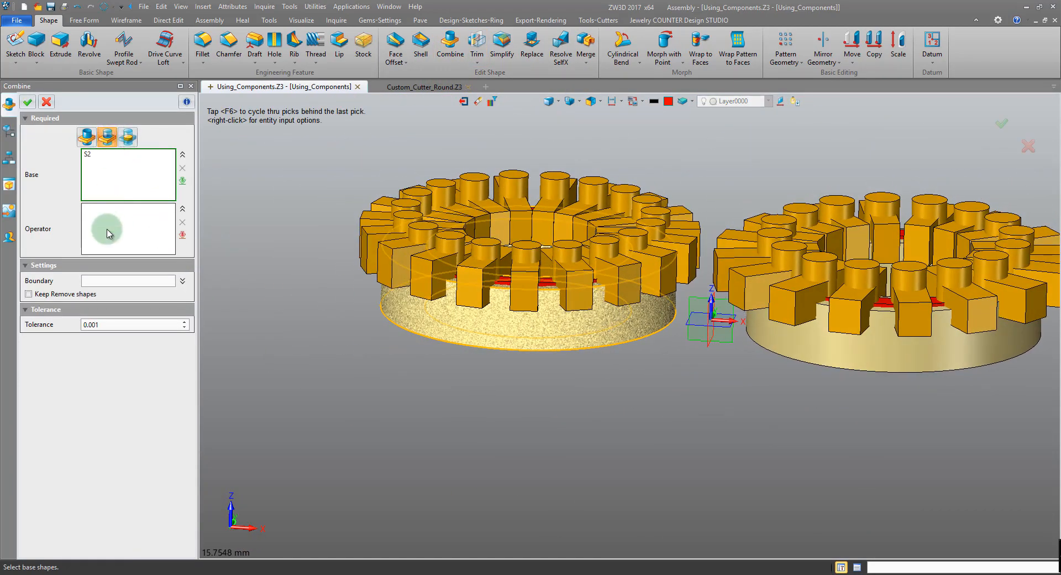
click(108, 233)
middle_drag(249, 221, 334, 145)
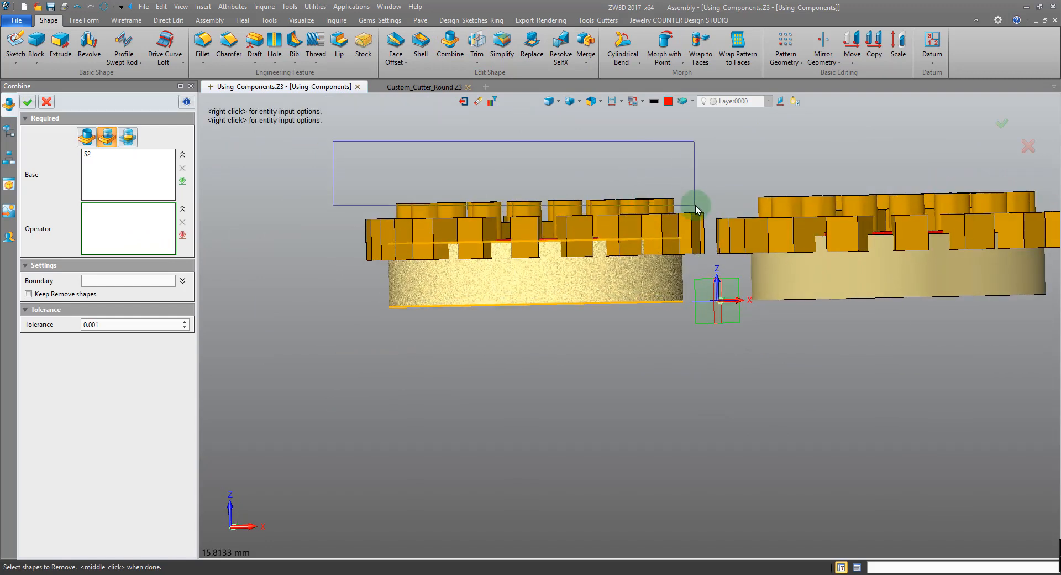
drag(708, 223, 707, 223)
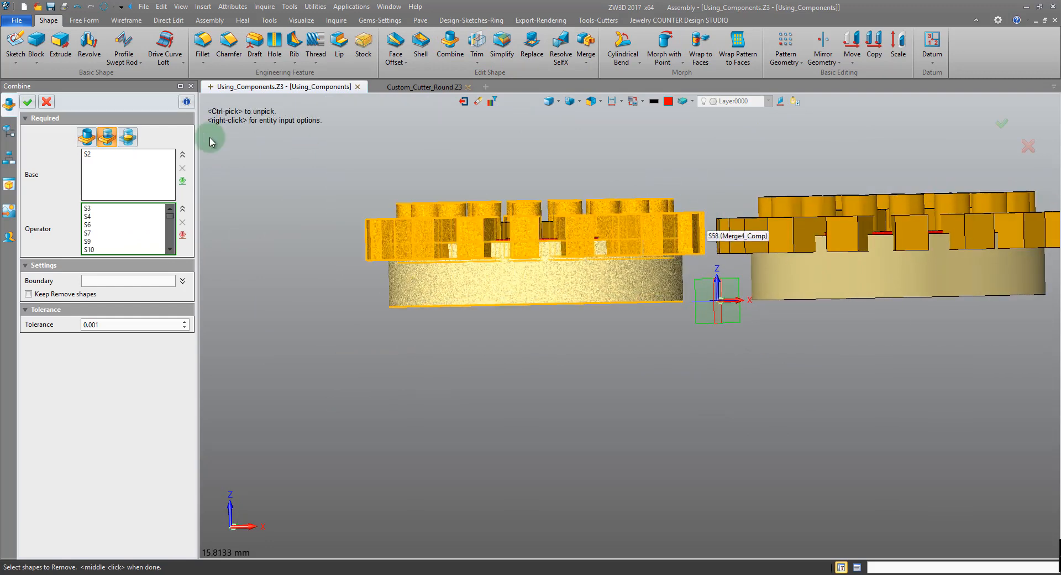
click(26, 103)
middle_drag(237, 183, 291, 199)
- Redefine the last Combine to include the left-hand ring's remaining cutters among the shapes to remove
right_click(358, 163)
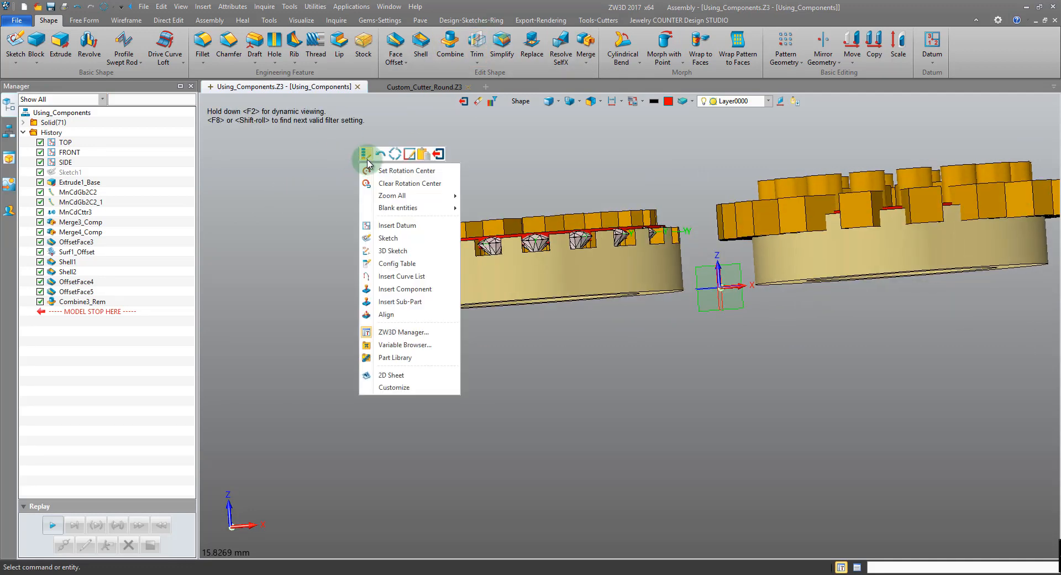
click(368, 152)
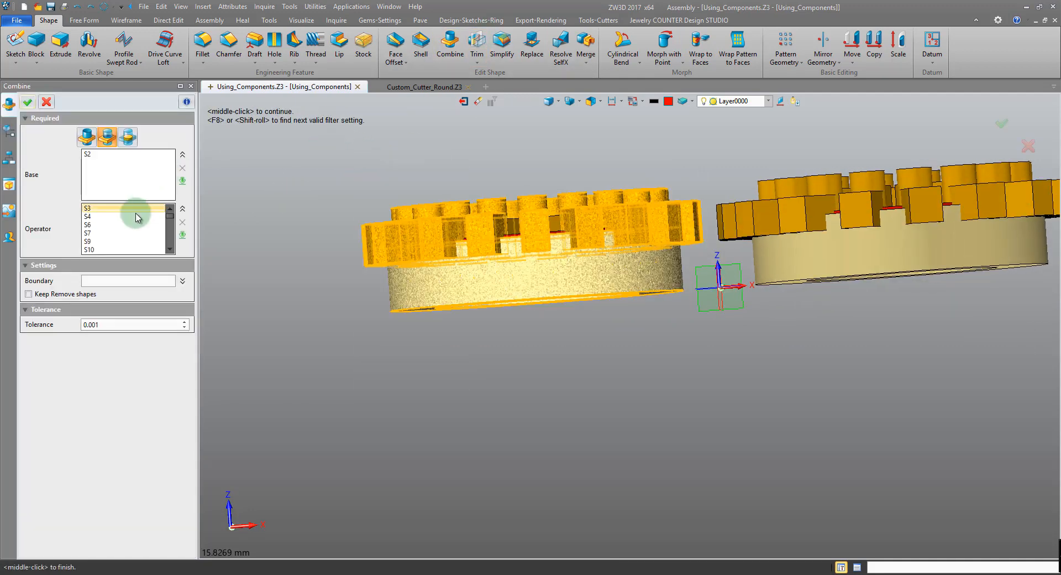
middle_drag(210, 208, 268, 180)
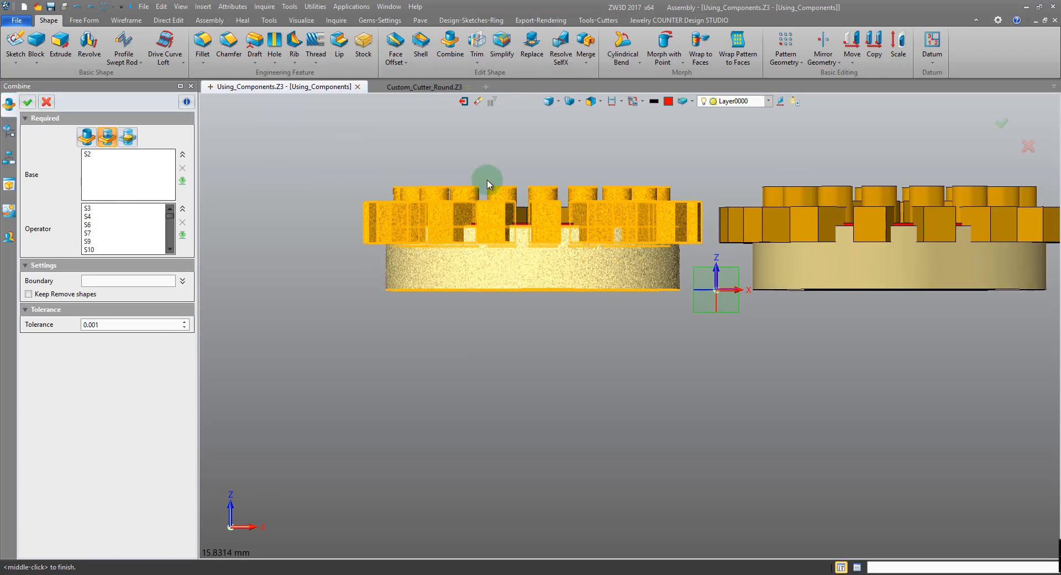
click(146, 228)
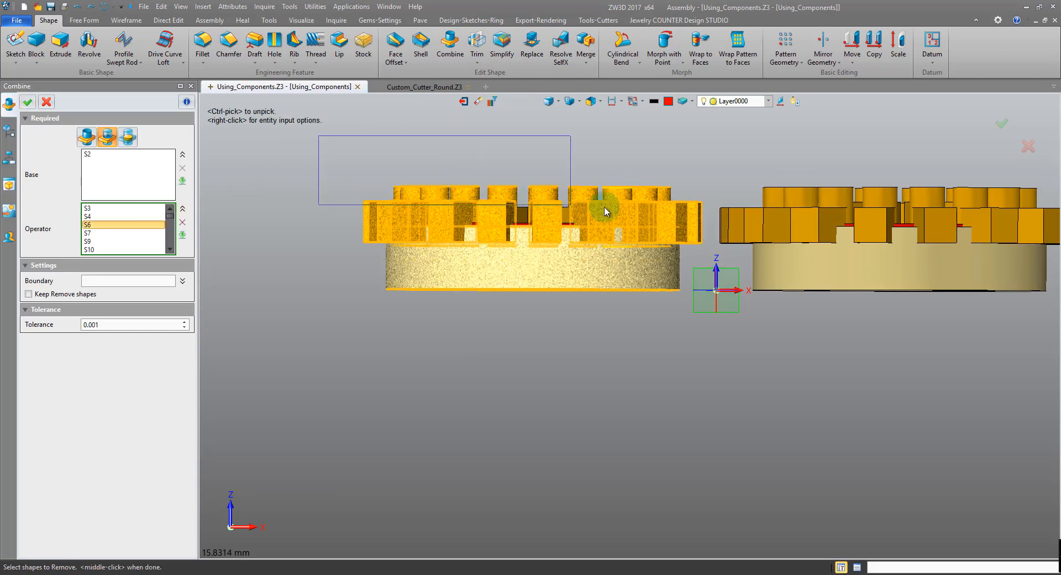
drag(606, 211, 693, 218)
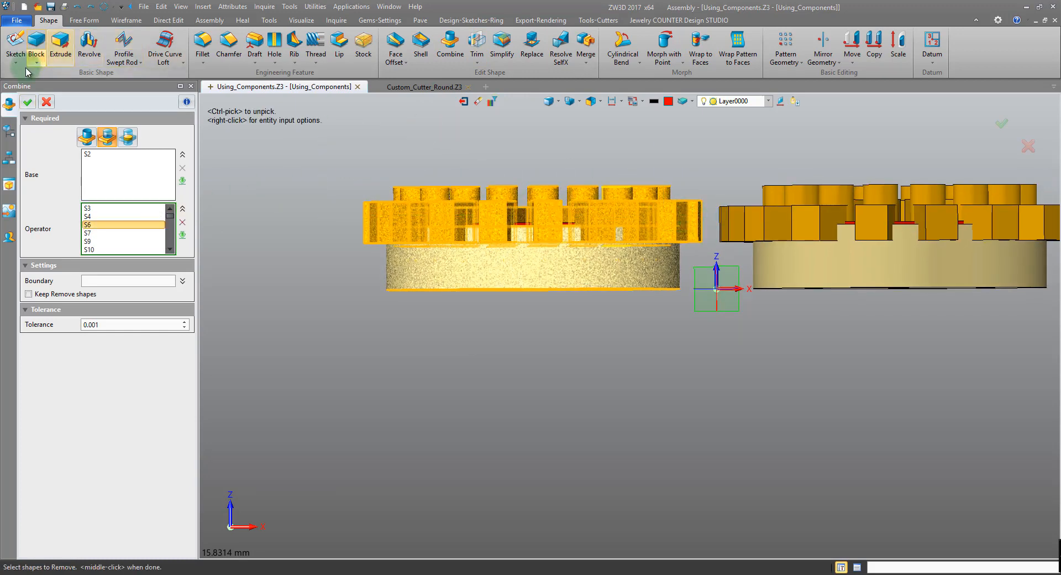
click(28, 102)
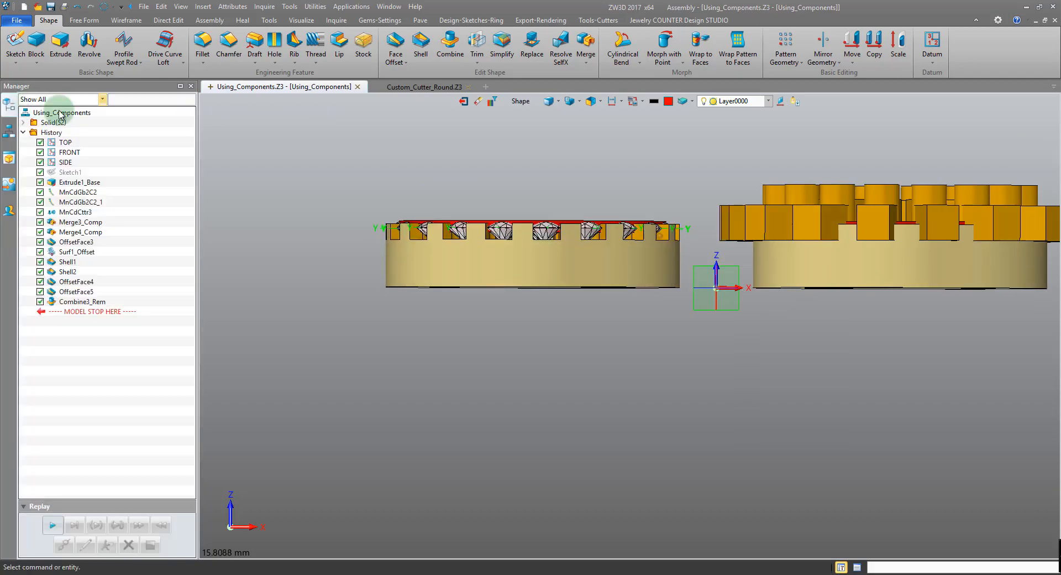
- Subtract all the round cutters from the right-hand ring base with a Combine Remove operation
middle_drag(310, 238, 632, 298)
middle_click(634, 295)
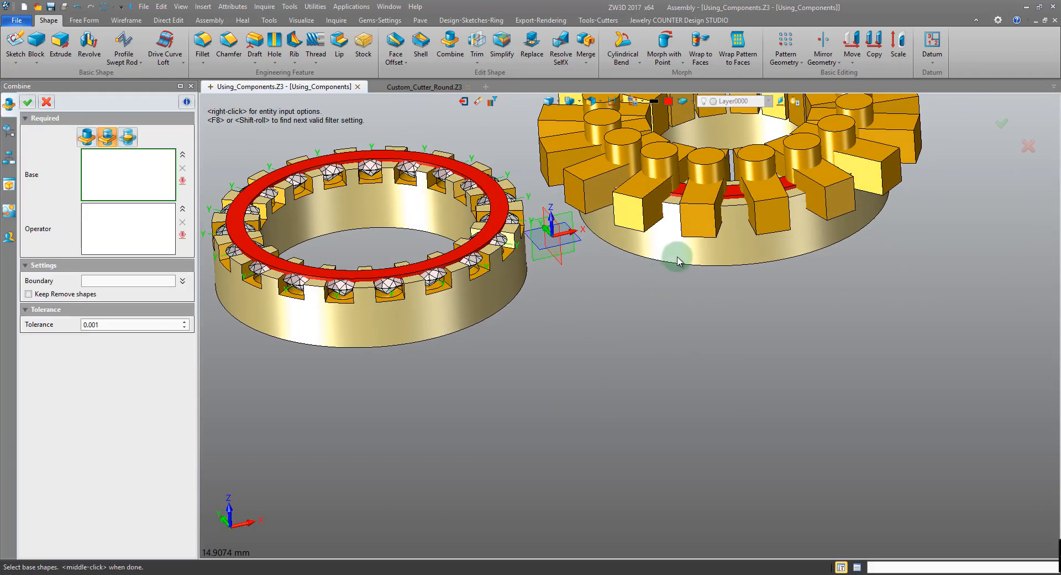
click(678, 256)
right_drag(636, 301, 552, 193)
click(119, 226)
right_drag(724, 182, 701, 158)
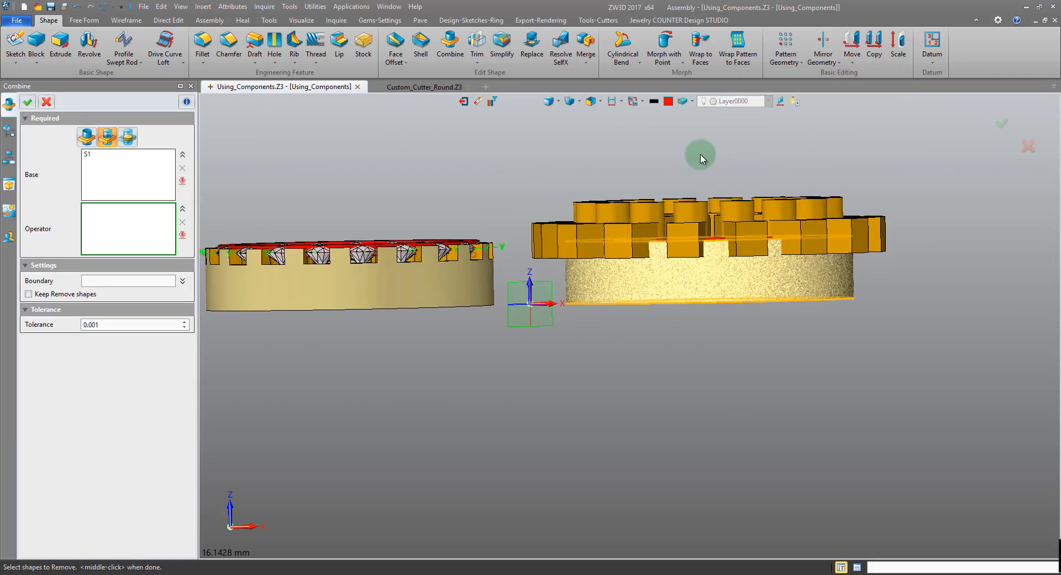
drag(502, 166, 907, 230)
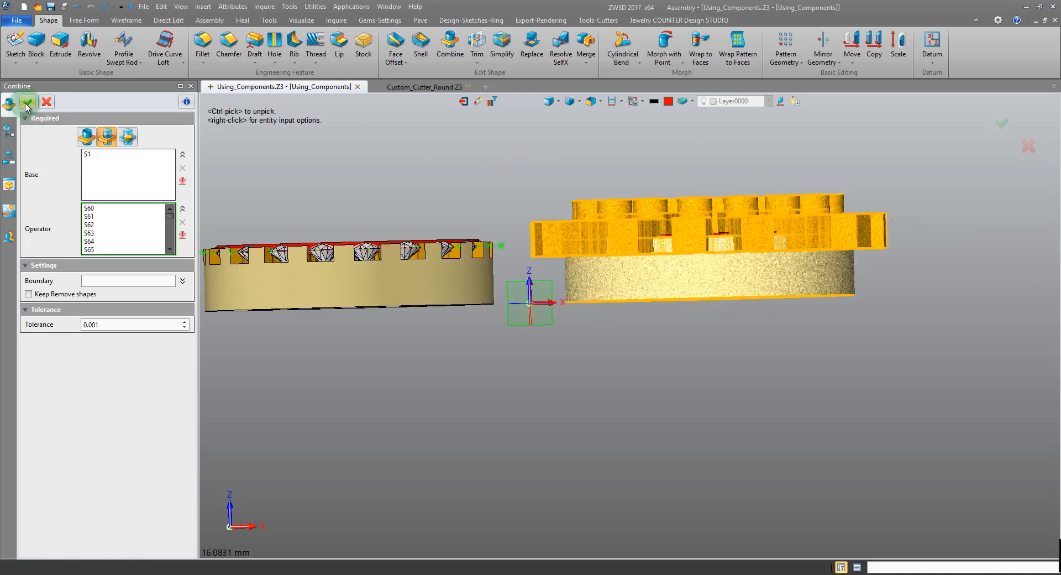
click(27, 103)
- Subtract the two red shelled solids from both ring bases in one Combine Remove operation
right_drag(261, 135, 343, 142)
scroll(481, 103, up, 2)
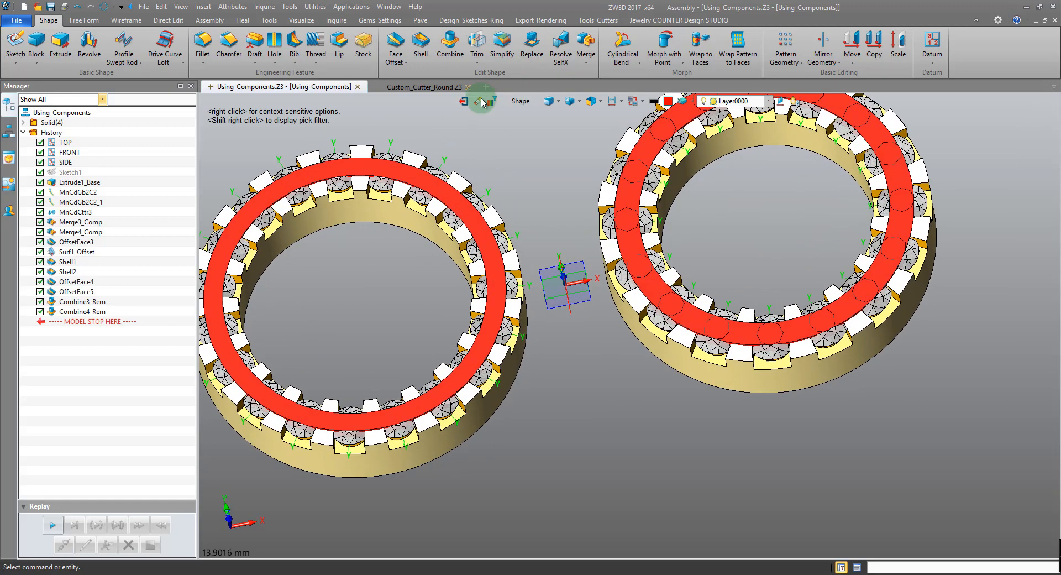
click(450, 46)
right_drag(480, 382, 466, 334)
click(470, 334)
click(666, 323)
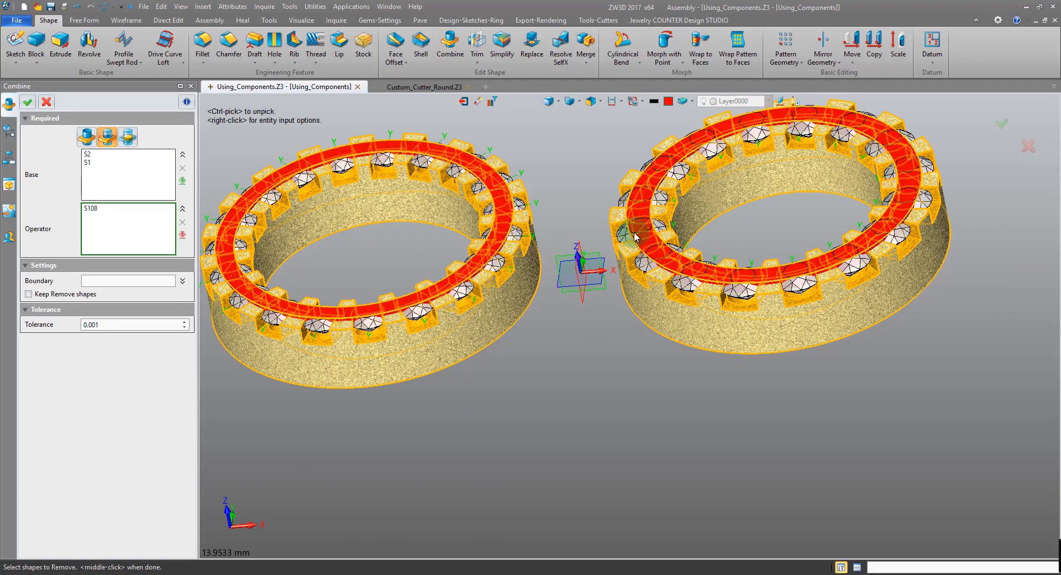
click(25, 103)
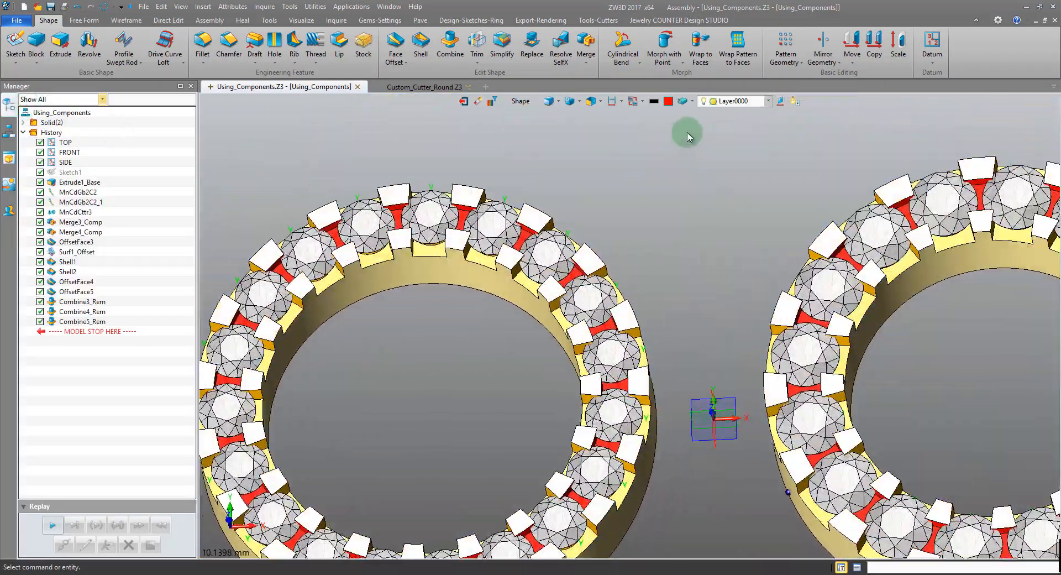
- Hide the Melee Stones layer to inspect the cut seats on both rings, and show it again
click(744, 101)
click(705, 192)
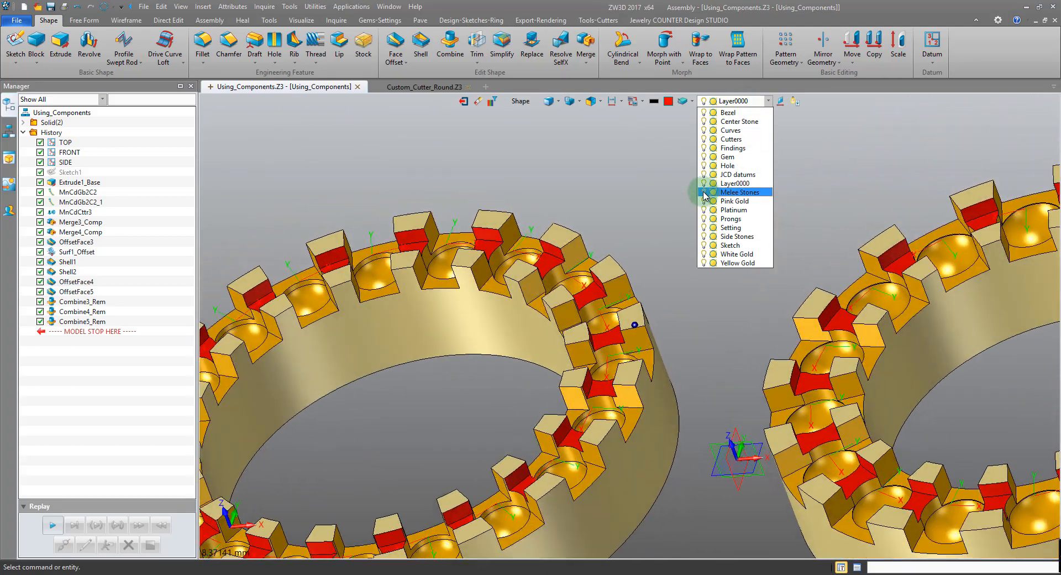
click(705, 192)
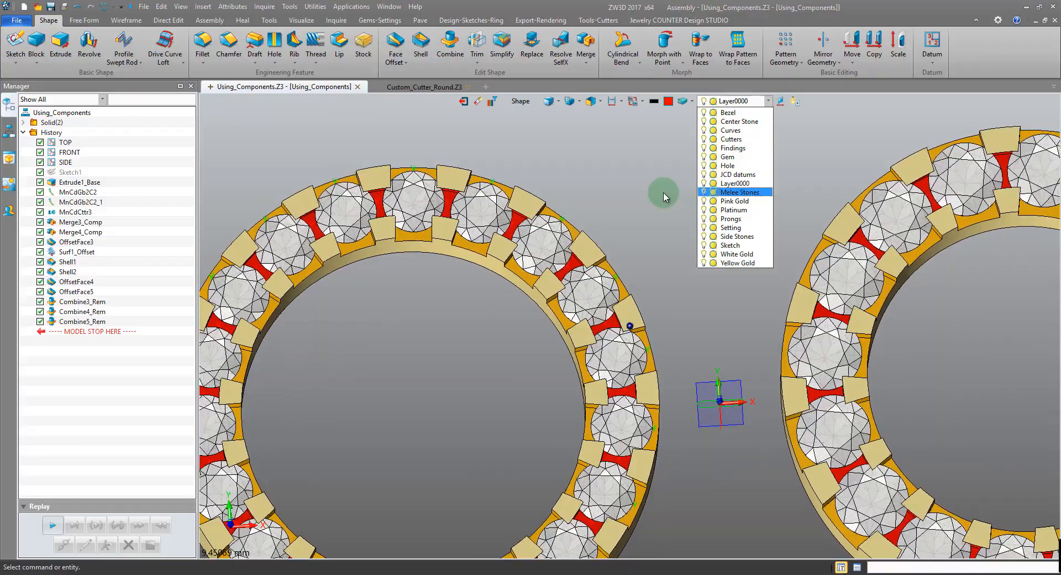
click(650, 211)
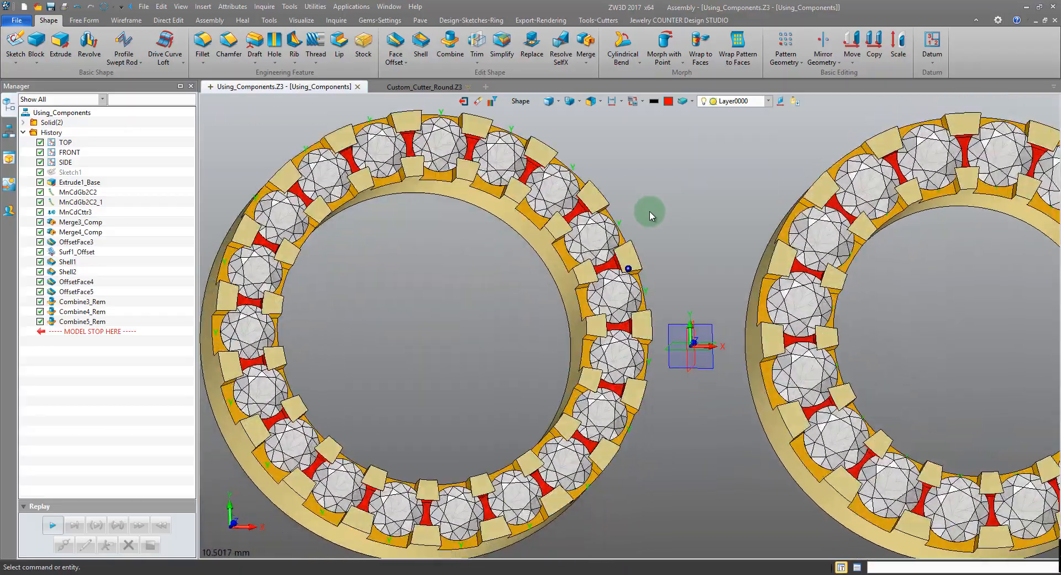